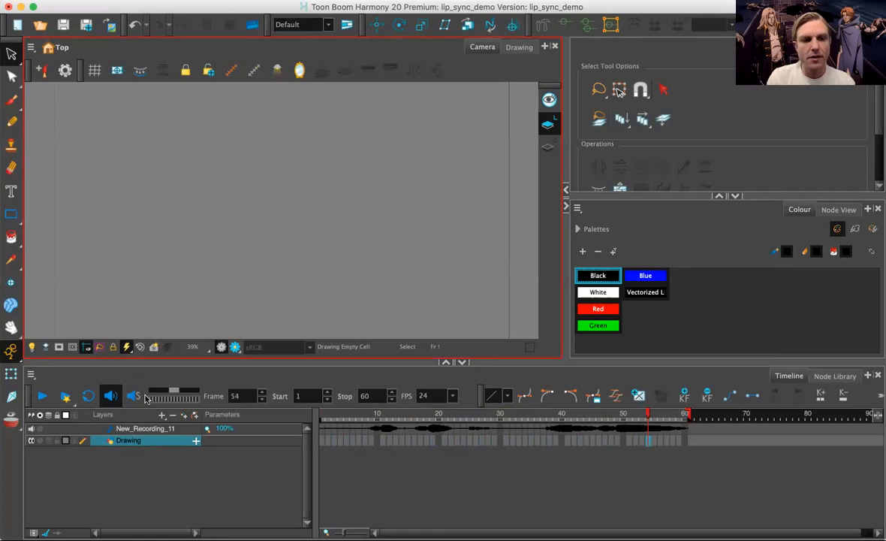
# Step: Preview the scene playback with sound muted, and turn sound playback on again
pyautogui.click(110, 396)
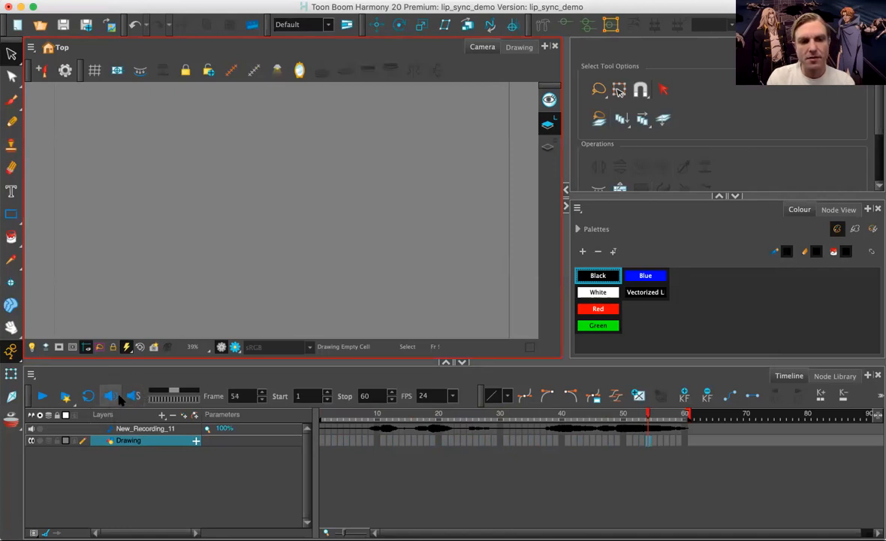
pyautogui.click(41, 396)
pyautogui.click(40, 396)
pyautogui.click(110, 395)
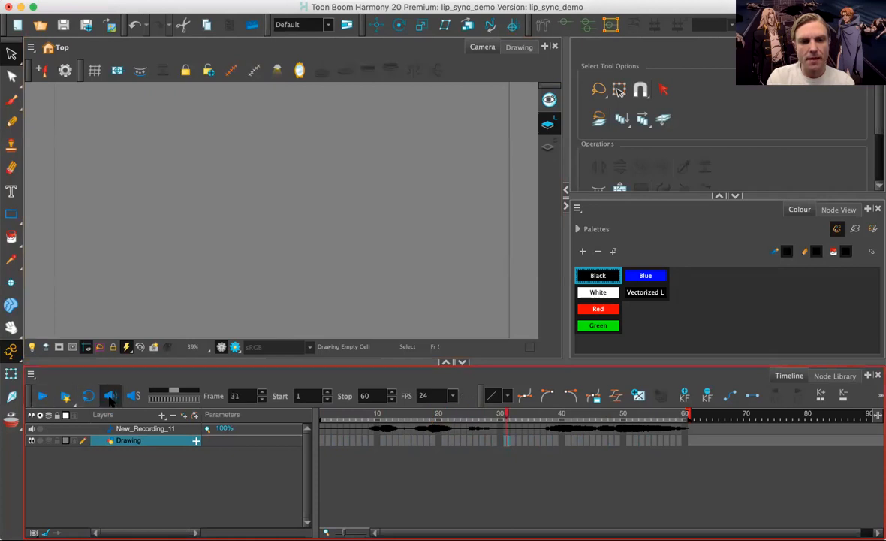
# Step: Turn on sound scrubbing and scrub the timeline to listen to the recording frame by frame
pyautogui.moveTo(499, 412); pyautogui.dragTo(411, 428)
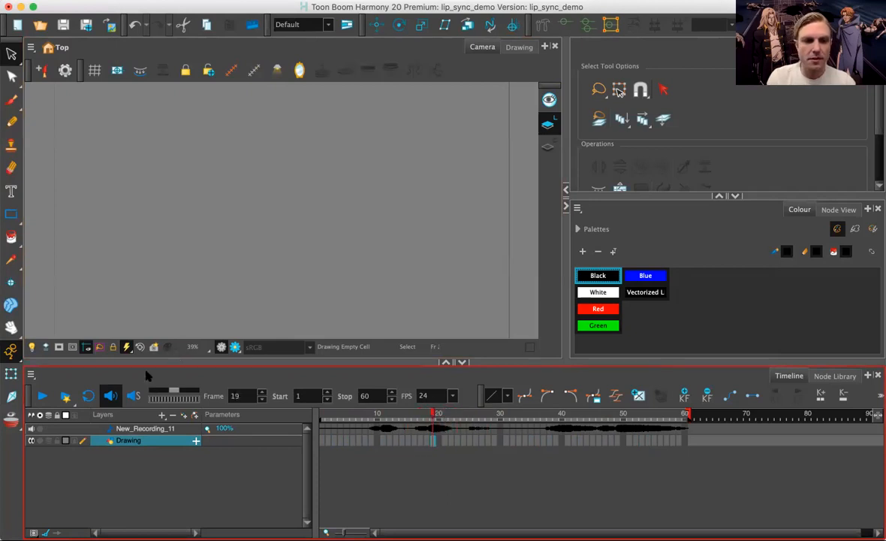
pyautogui.click(132, 397)
pyautogui.moveTo(422, 416); pyautogui.dragTo(593, 425)
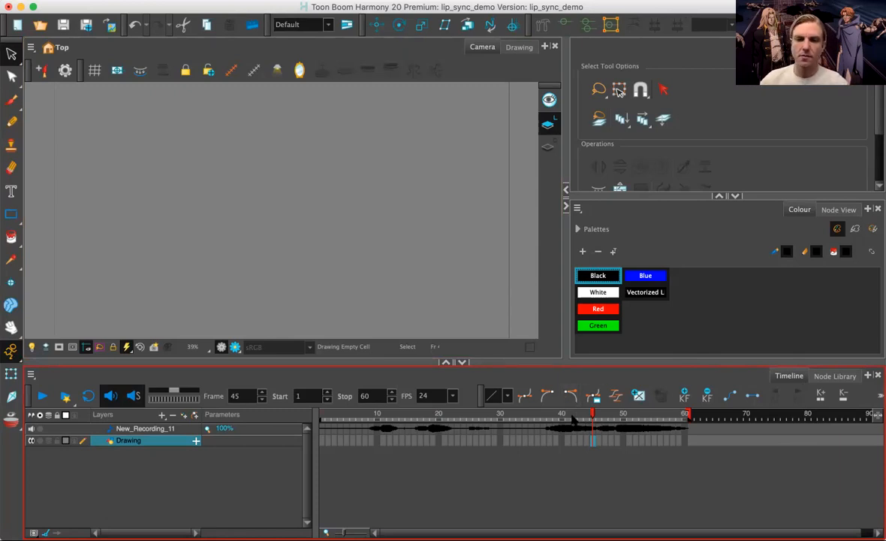
pyautogui.moveTo(548, 413); pyautogui.dragTo(656, 415)
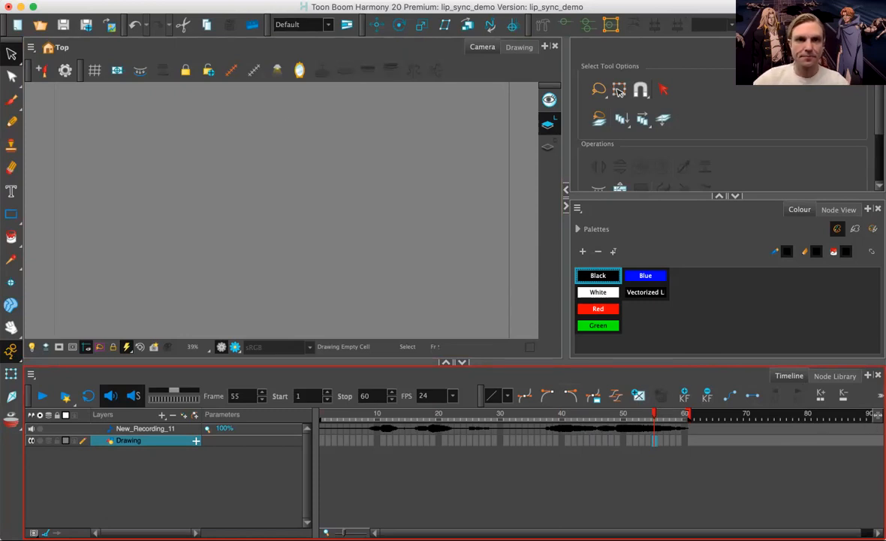
# Step: Extend the scene length to 500 frames
pyautogui.click(274, 1)
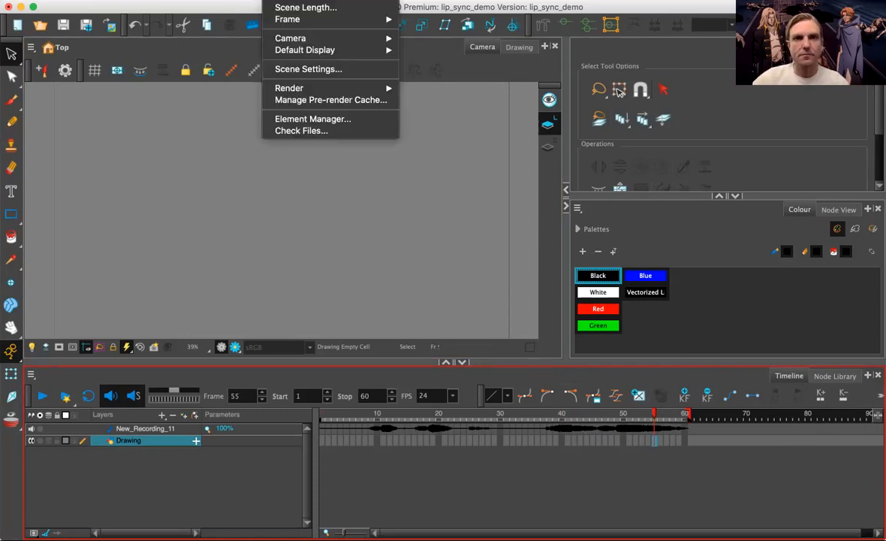
pyautogui.click(287, 9)
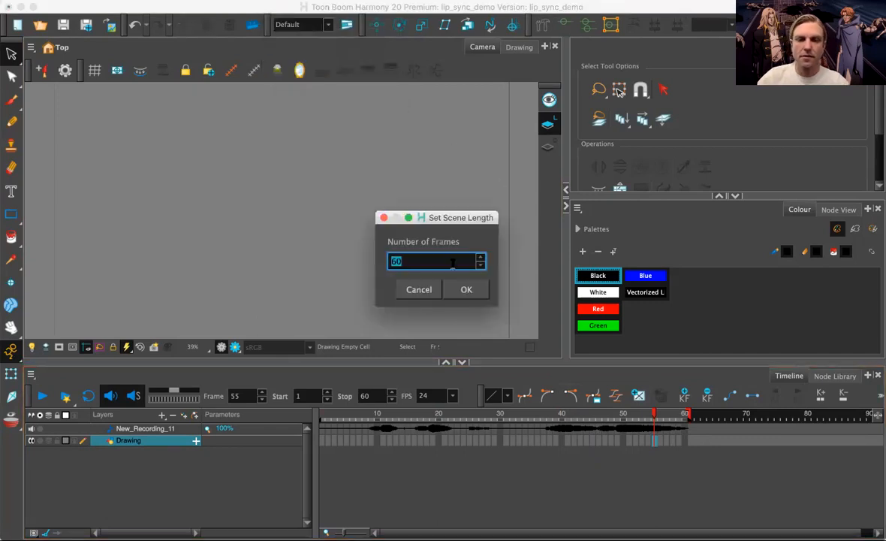
pyautogui.write('500')
pyautogui.click(461, 289)
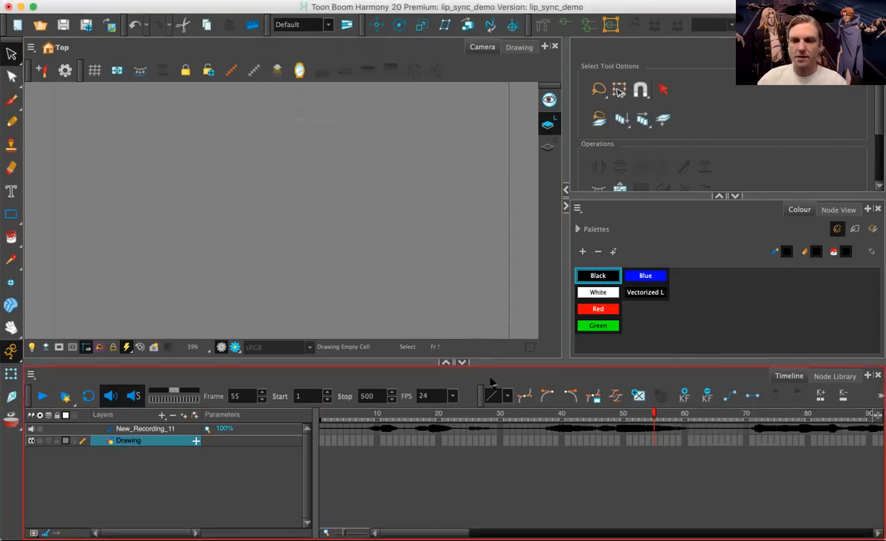
# Step: Scrub and play the later part of the recording to look for a pause where the scene can end
pyautogui.hscroll(20, 617, 514)
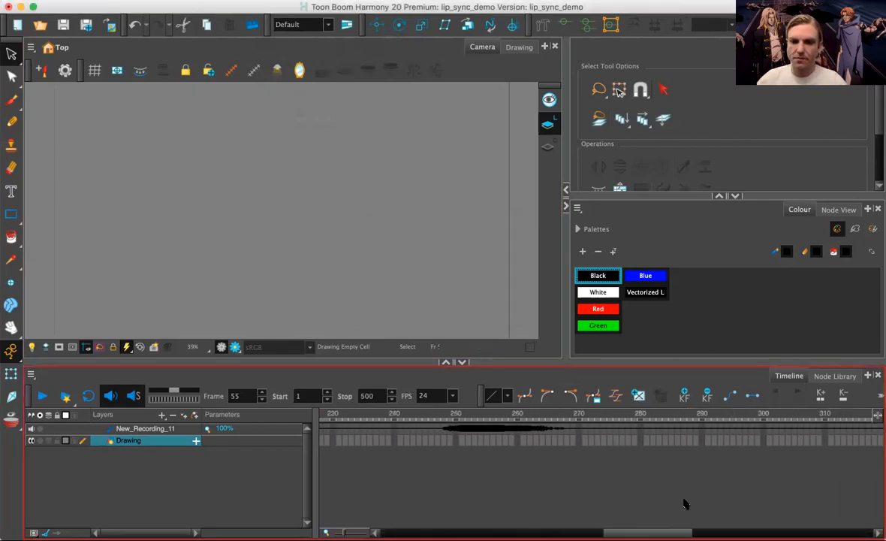
pyautogui.hscroll(-6, 658, 504)
pyautogui.click(664, 415)
pyautogui.moveTo(664, 415); pyautogui.dragTo(478, 390)
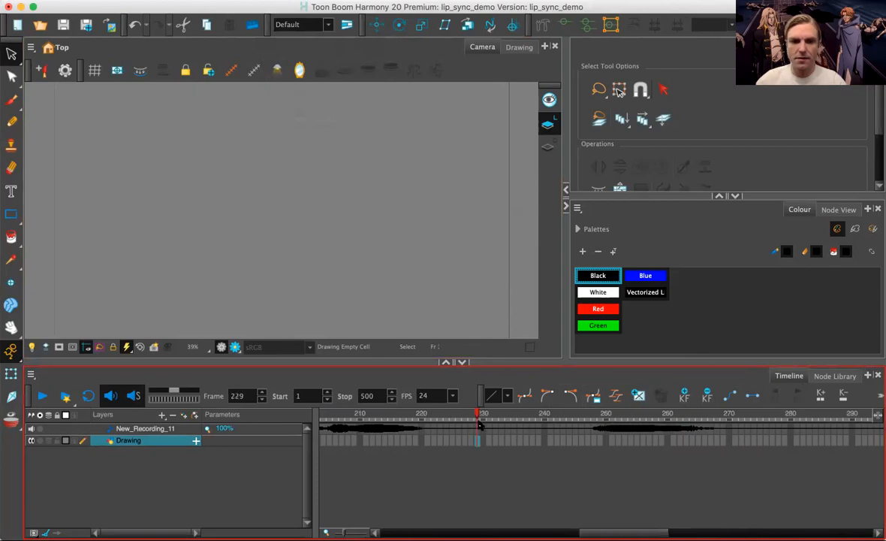
pyautogui.click(43, 395)
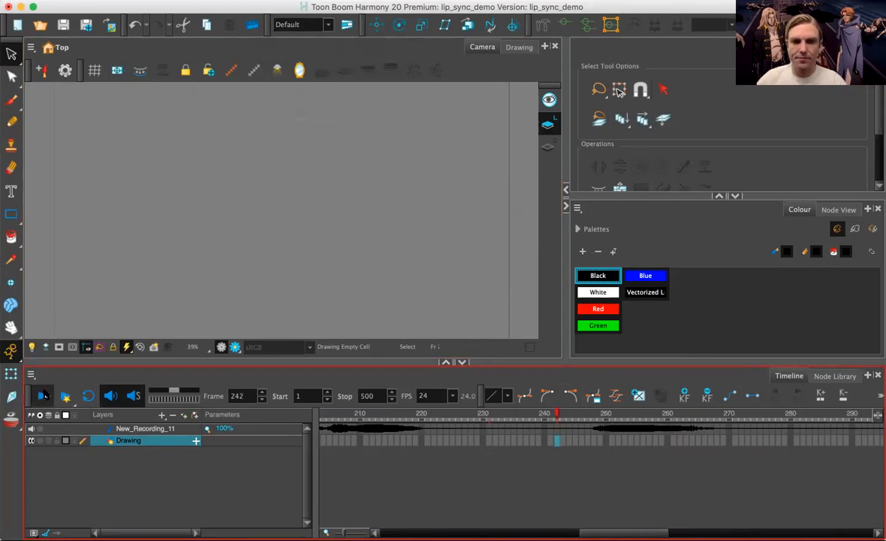
pyautogui.moveTo(325, 418); pyautogui.dragTo(693, 421)
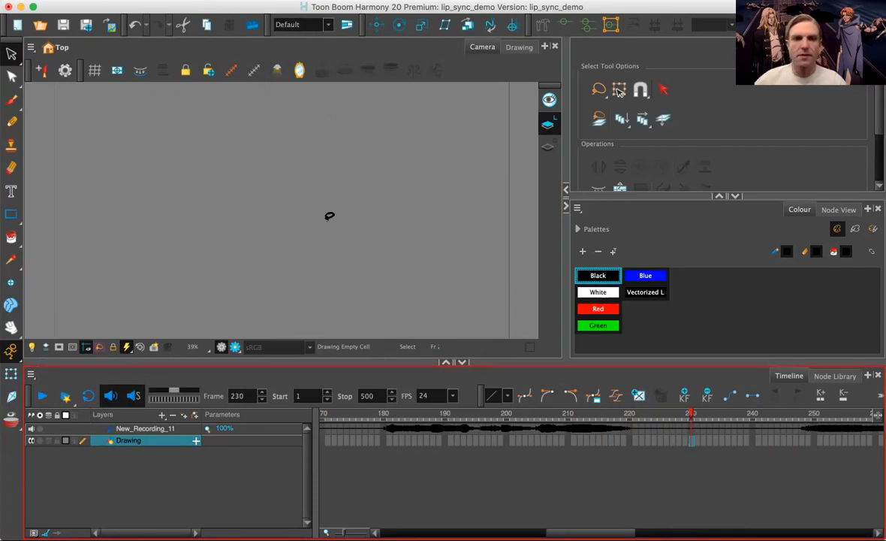
# Step: Set the scene length to 230 frames and return the playhead to frame 1
pyautogui.click(274, 0)
pyautogui.click(300, 8)
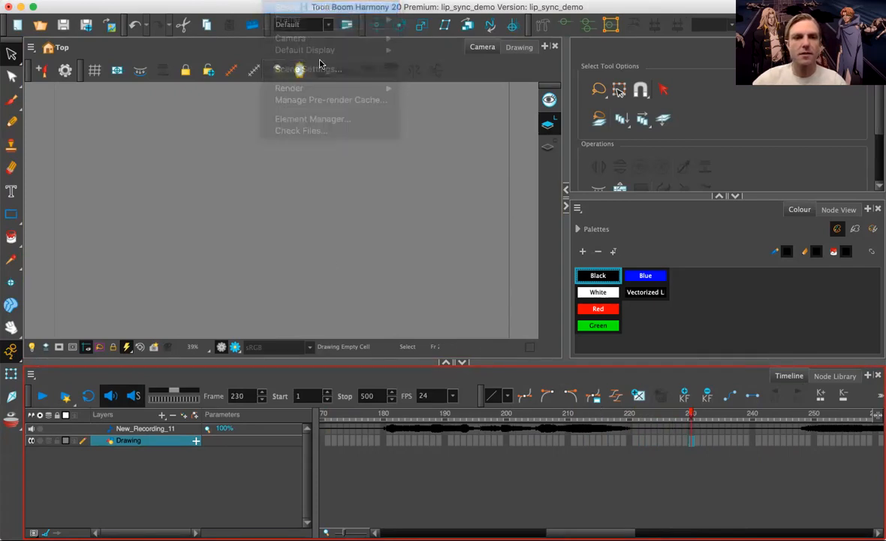
pyautogui.write('230')
pyautogui.press('Return')
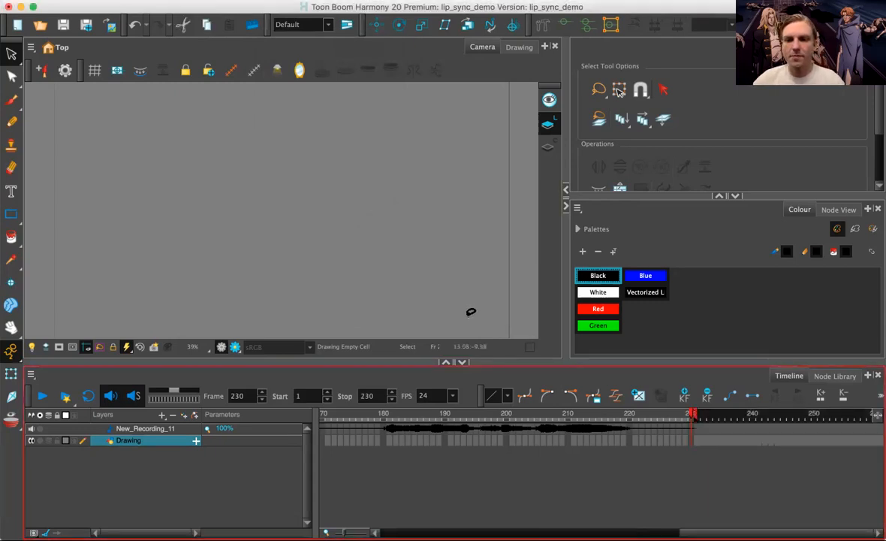
pyautogui.hscroll(-15, 419, 518)
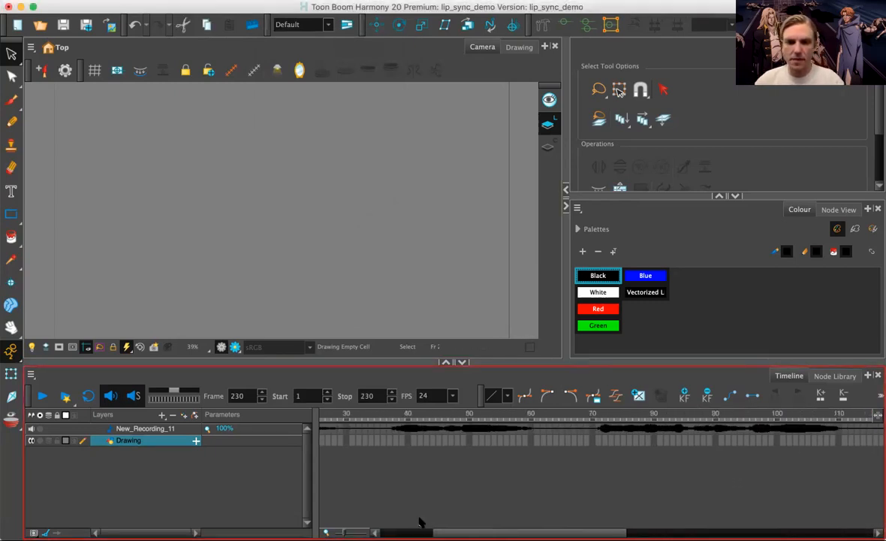
pyautogui.hscroll(-5, 420, 518)
pyautogui.click(547, 415)
pyautogui.moveTo(550, 415); pyautogui.dragTo(308, 419)
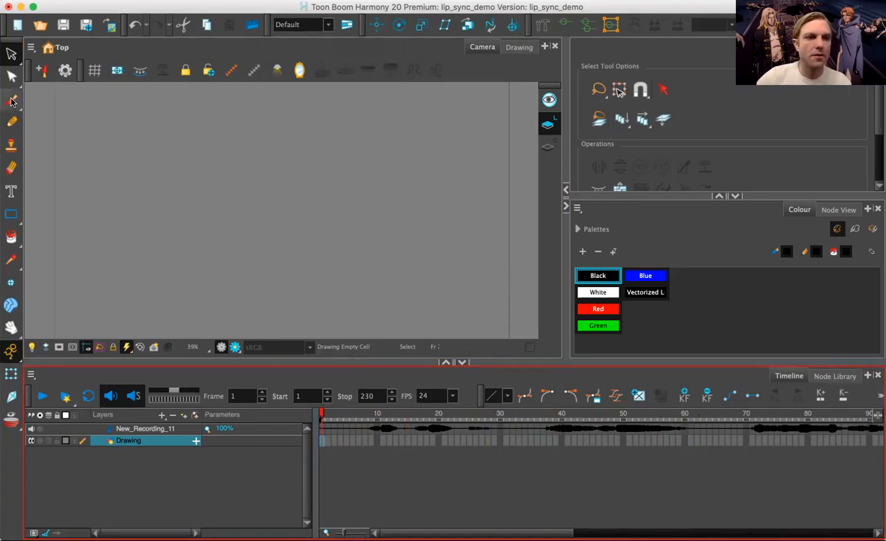
# Step: Sketch an oval head on the Drawing layer with the Brush, adding crossed guidelines, facial features, ears and a neck
pyautogui.click(11, 100)
pyautogui.moveTo(247, 154)
pyautogui.mouseDown()
pyautogui.moveTo(236, 199)
pyautogui.moveTo(259, 208)
pyautogui.mouseUp()
pyautogui.hotkey('ctrl', 'z')
pyautogui.scroll(-4, 296, 197)
pyautogui.moveTo(257, 134)
pyautogui.mouseDown()
pyautogui.moveTo(270, 205)
pyautogui.moveTo(302, 150)
pyautogui.moveTo(243, 187)
pyautogui.moveTo(308, 199)
pyautogui.moveTo(289, 120)
pyautogui.moveTo(264, 229)
pyautogui.mouseUp()
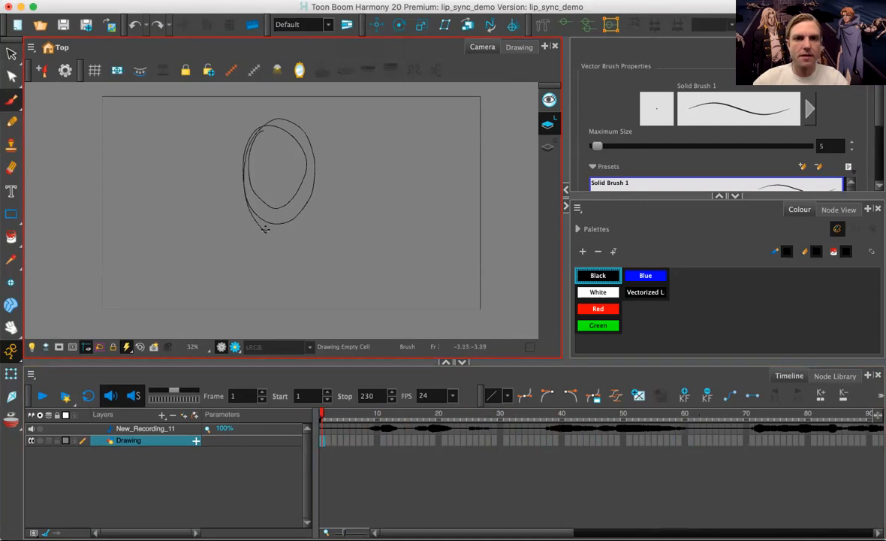
pyautogui.moveTo(243, 175); pyautogui.dragTo(315, 175)
pyautogui.moveTo(277, 136); pyautogui.dragTo(279, 223)
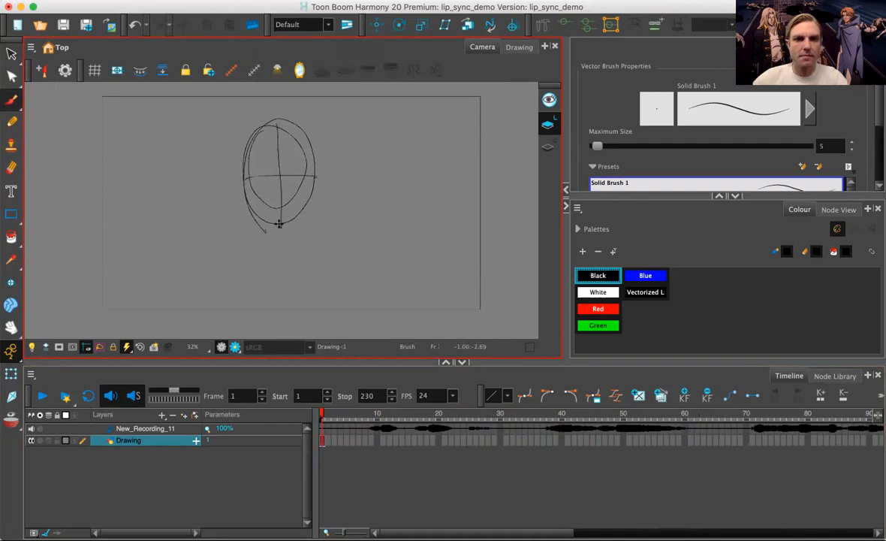
pyautogui.moveTo(268, 156)
pyautogui.mouseDown()
pyautogui.moveTo(305, 160)
pyautogui.moveTo(286, 162)
pyautogui.moveTo(278, 179)
pyautogui.moveTo(287, 183)
pyautogui.moveTo(271, 179)
pyautogui.moveTo(269, 203)
pyautogui.moveTo(297, 198)
pyautogui.moveTo(275, 207)
pyautogui.moveTo(284, 204)
pyautogui.moveTo(249, 180)
pyautogui.mouseUp()
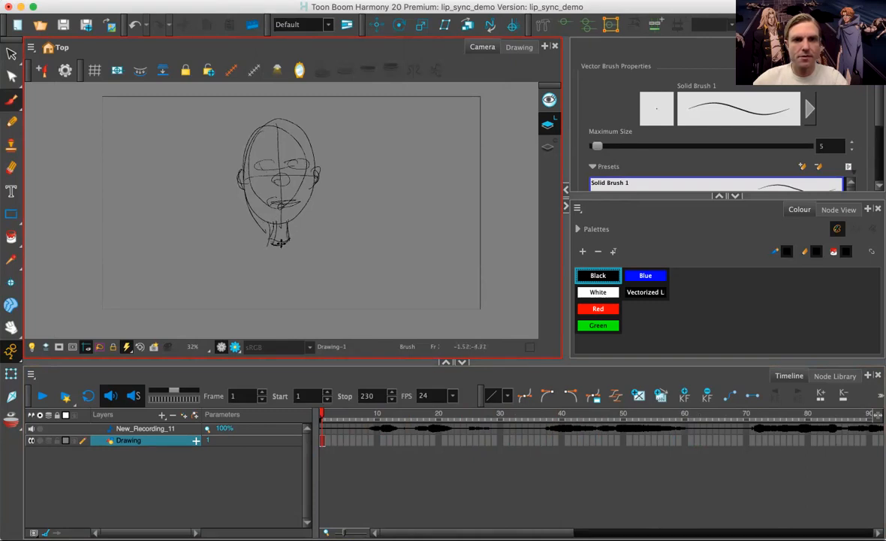
# Step: Sketch the character's shoulders, arms, collar and torso below the neck with loose brush strokes
pyautogui.moveTo(265, 239); pyautogui.dragTo(203, 261)
pyautogui.moveTo(292, 238); pyautogui.dragTo(349, 241)
pyautogui.moveTo(207, 258); pyautogui.dragTo(210, 298)
pyautogui.moveTo(315, 268)
pyautogui.mouseDown()
pyautogui.moveTo(261, 276)
pyautogui.moveTo(292, 262)
pyautogui.moveTo(278, 271)
pyautogui.moveTo(280, 308)
pyautogui.moveTo(282, 281)
pyautogui.mouseUp()
pyautogui.moveTo(253, 244); pyautogui.dragTo(261, 278)
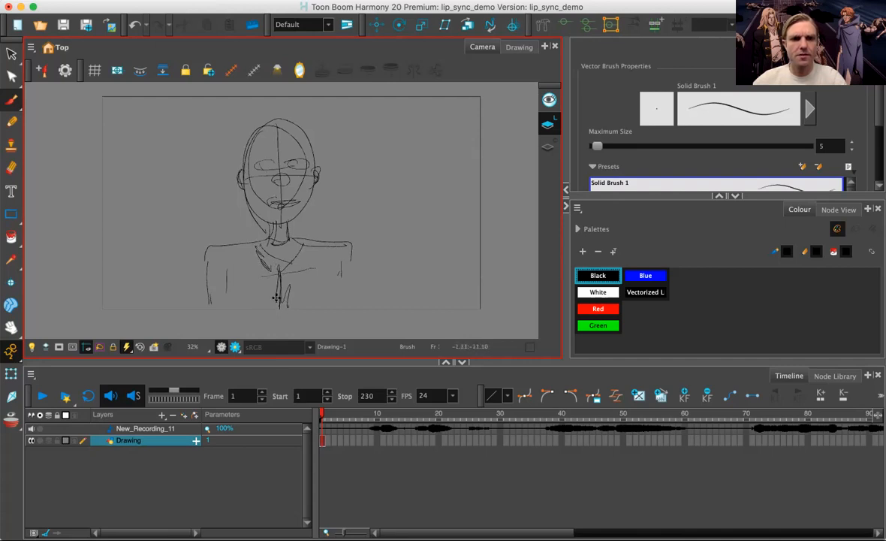
pyautogui.moveTo(356, 252)
pyautogui.mouseDown()
pyautogui.moveTo(347, 308)
pyautogui.moveTo(340, 286)
pyautogui.moveTo(342, 310)
pyautogui.mouseUp()
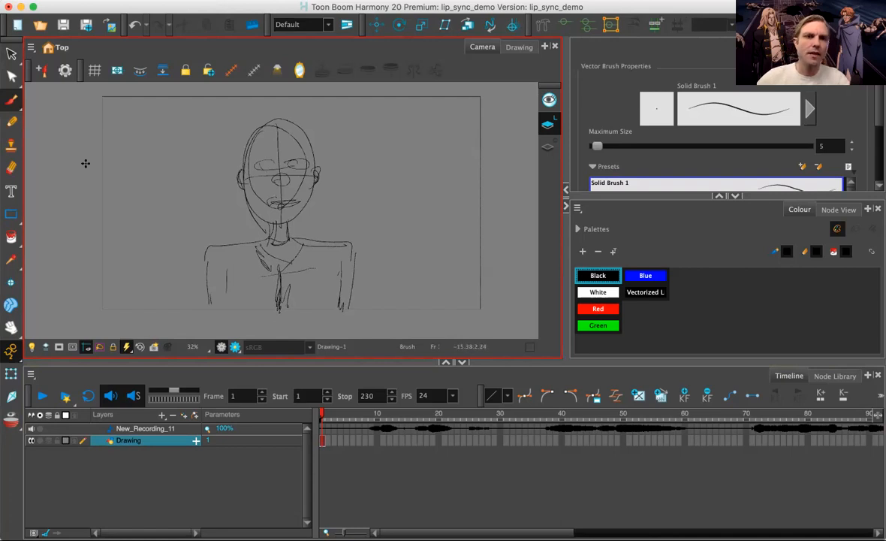
# Step: Recolour the whole rough sketch with the Blue swatch and add a new drawing layer named body
pyautogui.click(11, 53)
pyautogui.moveTo(285, 110)
pyautogui.mouseDown()
pyautogui.moveTo(209, 281)
pyautogui.moveTo(328, 280)
pyautogui.moveTo(241, 97)
pyautogui.mouseUp()
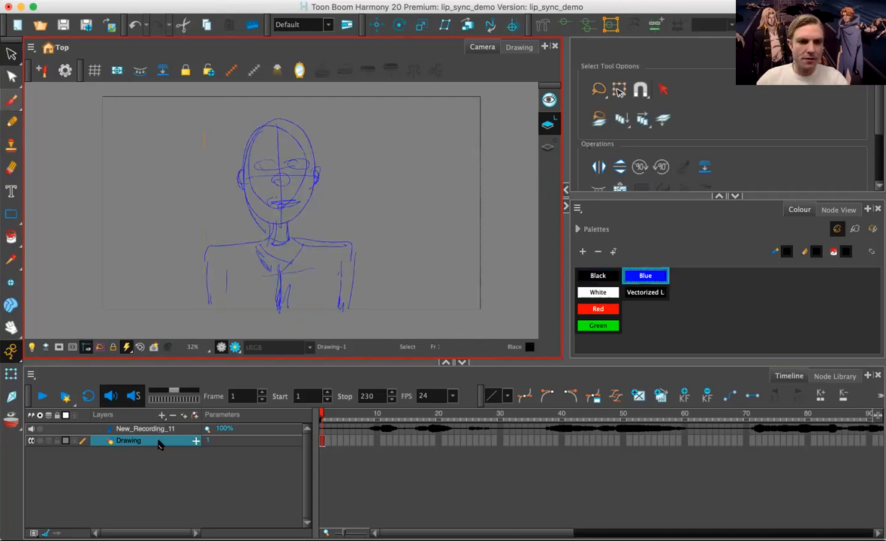
pyautogui.click(162, 416)
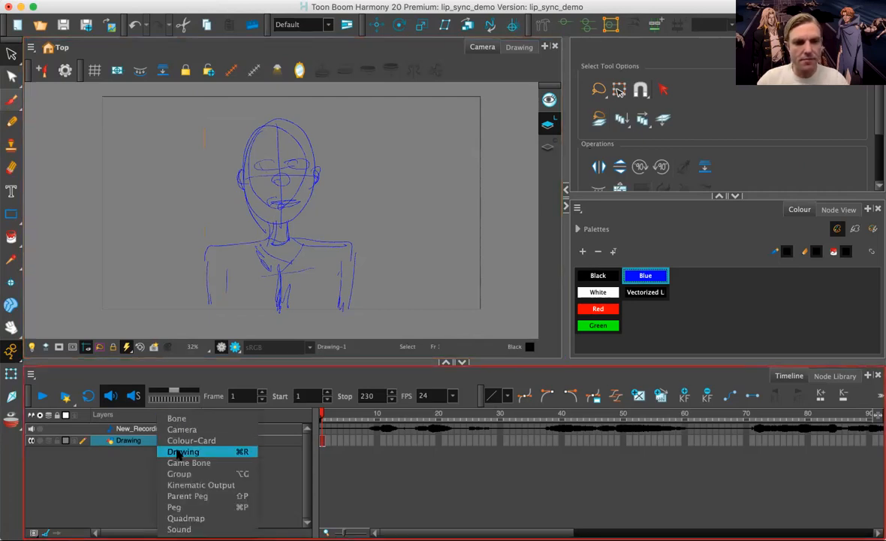
pyautogui.click(179, 452)
pyautogui.write('body')
pyautogui.click(485, 309)
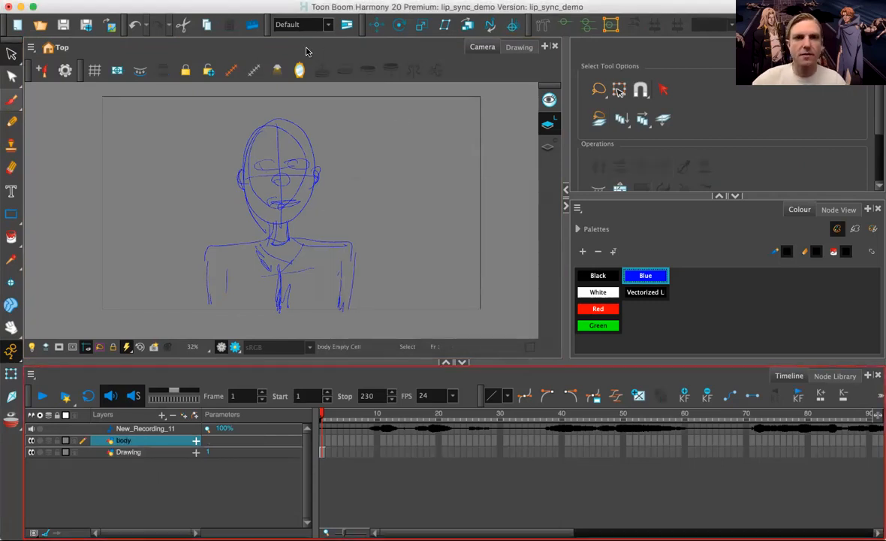
# Step: Outline the neck on the body layer in black with the Line tool, curving its sides and base over the dimmed sketch
pyautogui.scroll(2, 272, 192)
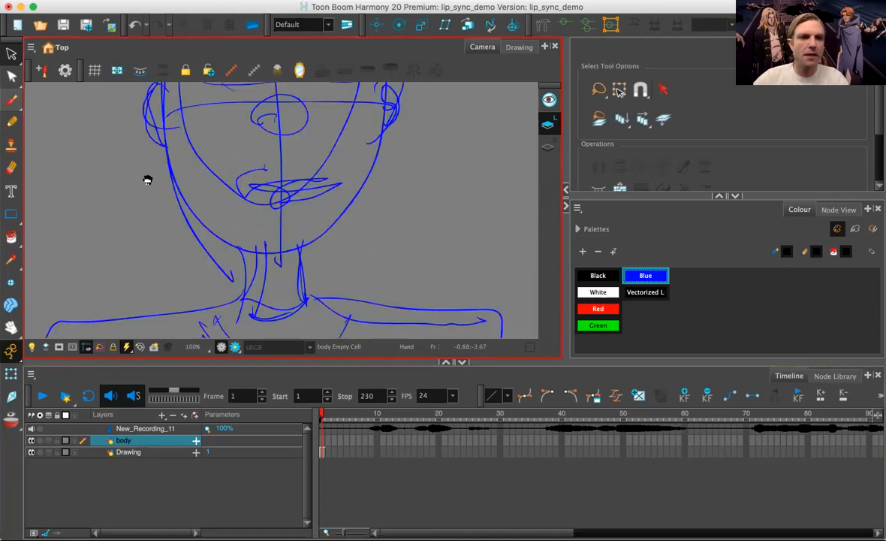
pyautogui.moveTo(11, 213); pyautogui.dragTo(56, 237)
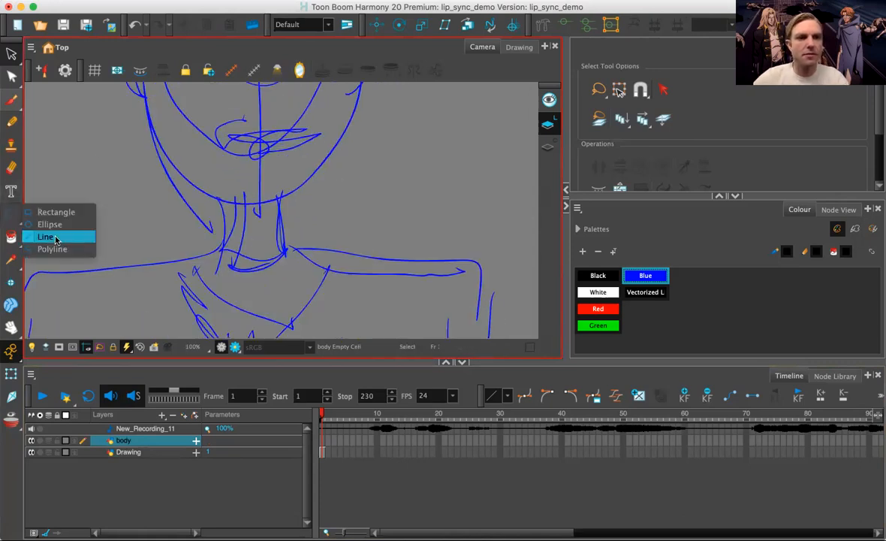
pyautogui.scroll(1, 219, 190)
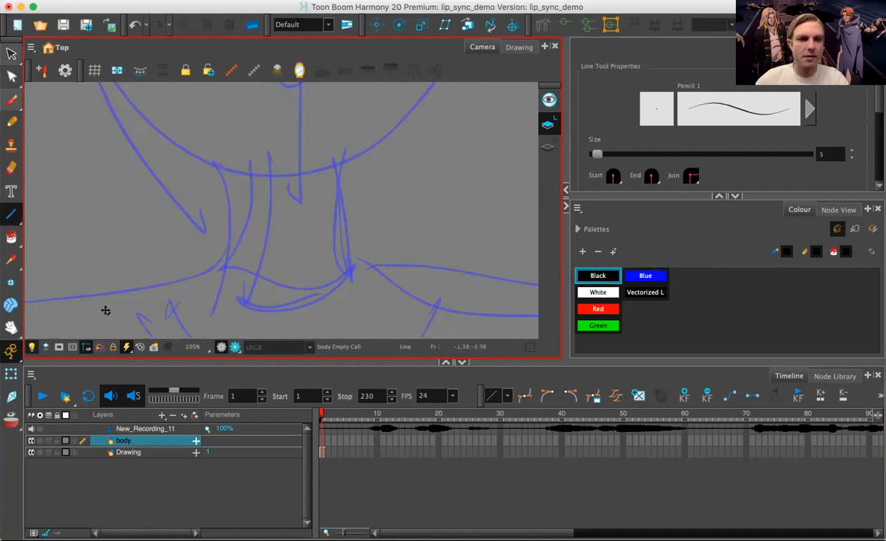
pyautogui.moveTo(258, 155); pyautogui.dragTo(166, 276)
pyautogui.hotkey('ctrl', 'z')
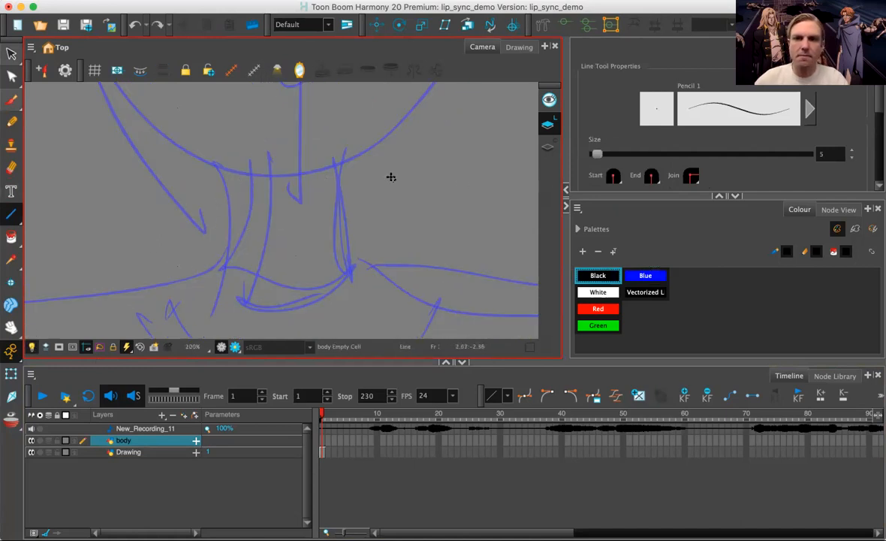
pyautogui.moveTo(236, 158); pyautogui.dragTo(231, 253)
pyautogui.moveTo(234, 154); pyautogui.dragTo(322, 278)
pyautogui.moveTo(194, 287); pyautogui.dragTo(262, 366)
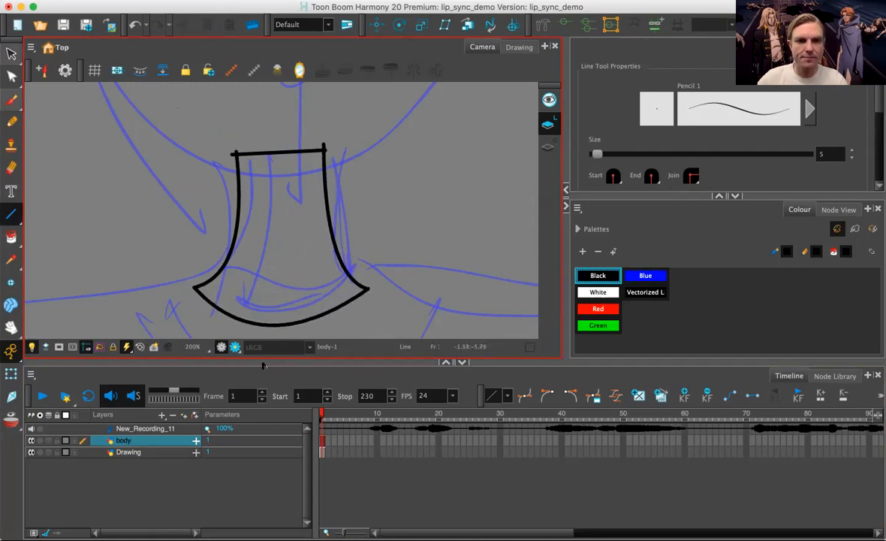
# Step: Draw the shoulder line from the left corner of the neck base outward, ending with a rounded curve down toward the arm
pyautogui.moveTo(218, 276)
pyautogui.mouseDown()
pyautogui.moveTo(342, 200)
pyautogui.moveTo(358, 211)
pyautogui.mouseUp()
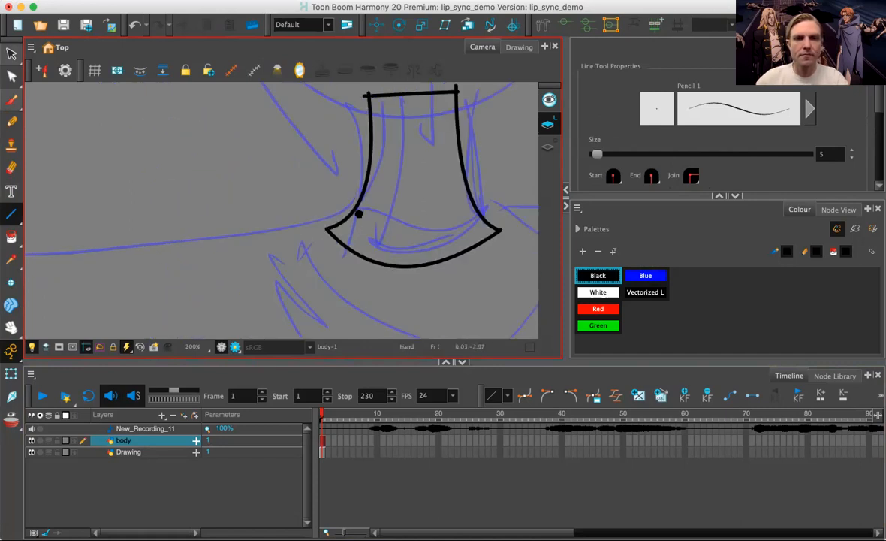
pyautogui.press('1')
pyautogui.press('2')
pyautogui.press('2')
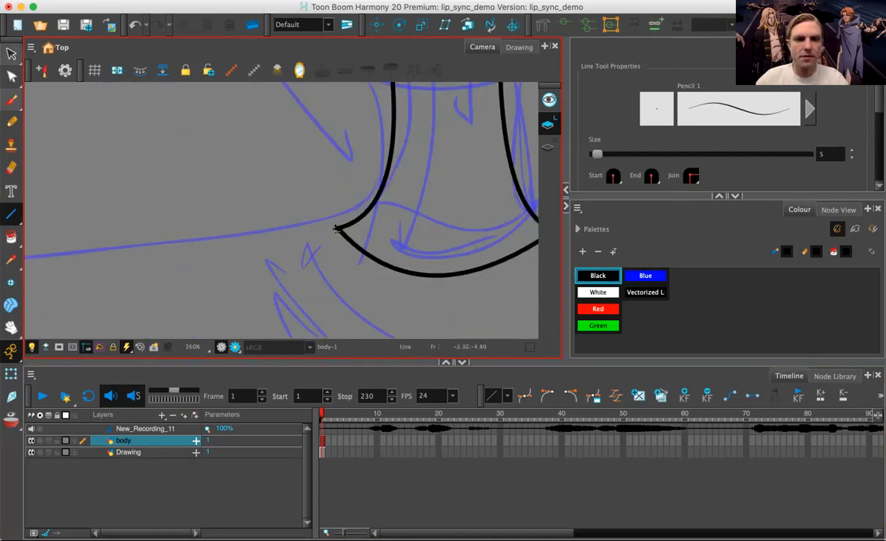
pyautogui.moveTo(337, 227)
pyautogui.mouseDown()
pyautogui.moveTo(76, 274)
pyautogui.moveTo(12, 257)
pyautogui.moveTo(51, 277)
pyautogui.mouseUp()
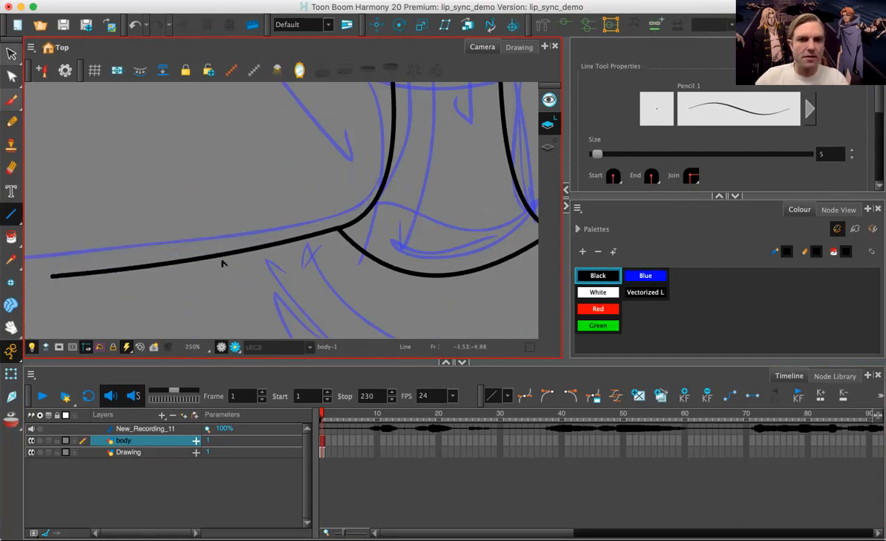
pyautogui.moveTo(220, 266); pyautogui.dragTo(461, 217)
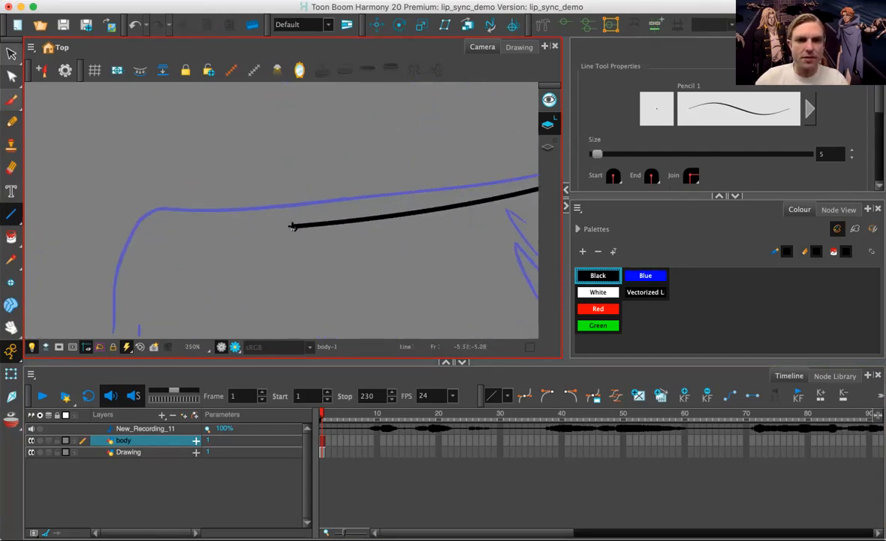
pyautogui.moveTo(294, 227)
pyautogui.mouseDown()
pyautogui.moveTo(193, 286)
pyautogui.moveTo(179, 259)
pyautogui.moveTo(216, 241)
pyautogui.moveTo(208, 244)
pyautogui.mouseUp()
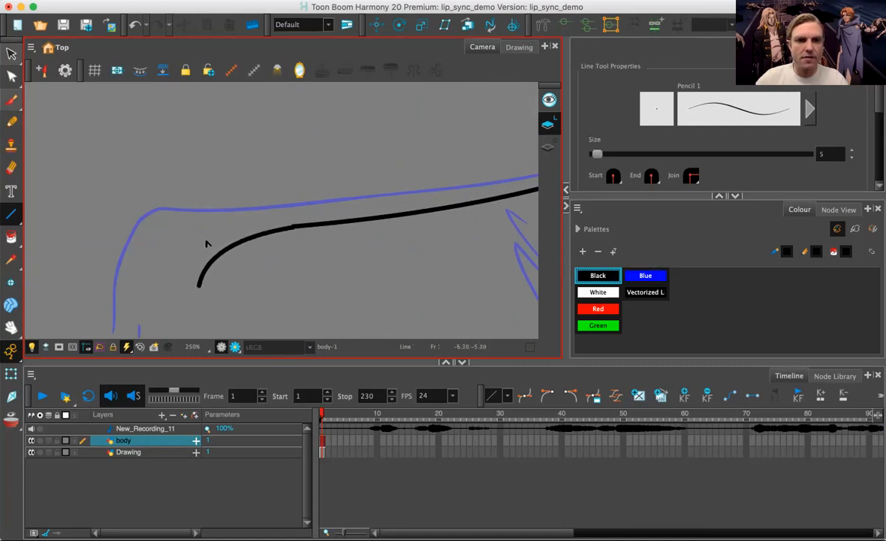
pyautogui.scroll(-3, 225, 241)
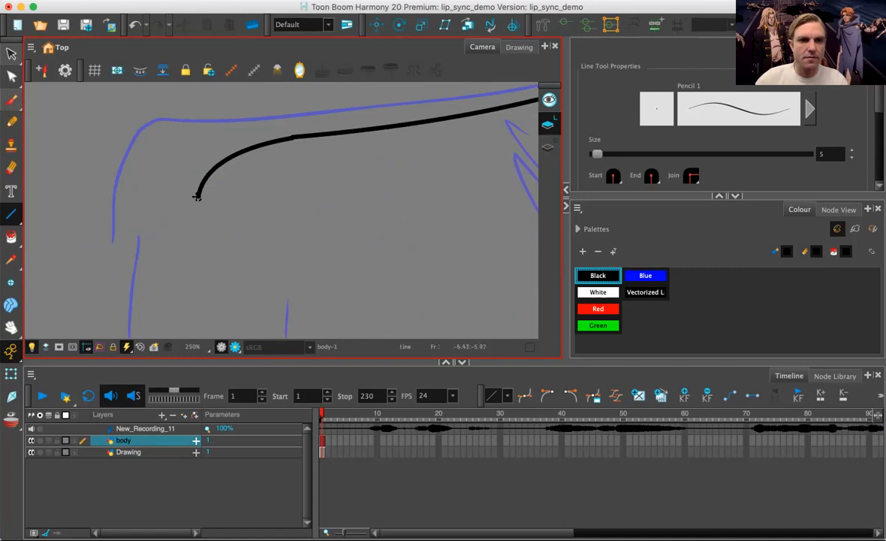
# Step: Extend the outer arm line down from the rounded shoulder in three connected, slightly curved black segments
pyautogui.moveTo(197, 197)
pyautogui.mouseDown()
pyautogui.moveTo(193, 353)
pyautogui.moveTo(187, 262)
pyautogui.mouseUp()
pyautogui.press('space')
pyautogui.moveTo(307, 267); pyautogui.dragTo(256, 129)
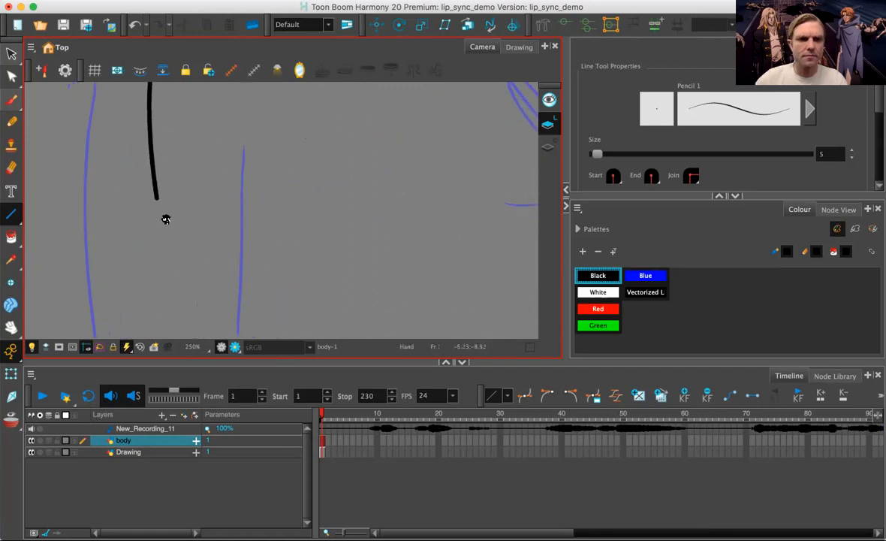
pyautogui.moveTo(244, 216); pyautogui.dragTo(298, 164)
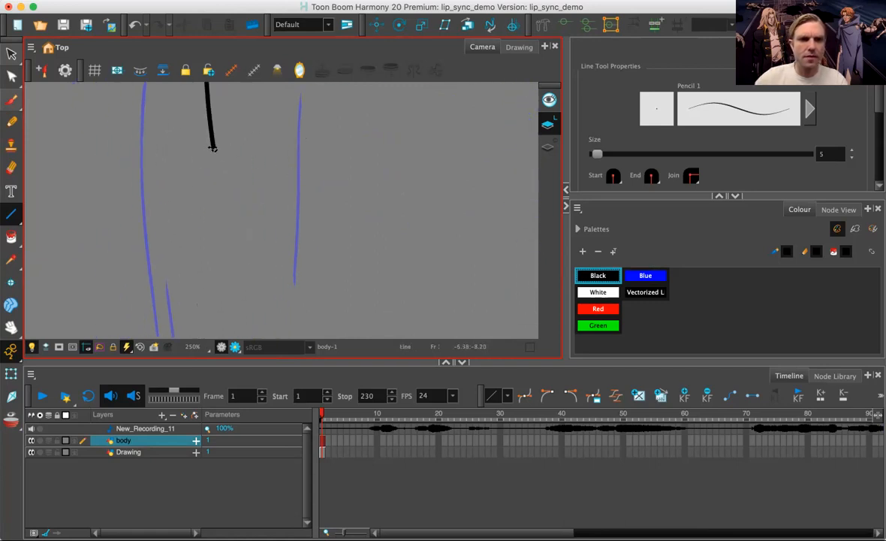
pyautogui.moveTo(214, 149); pyautogui.dragTo(234, 314)
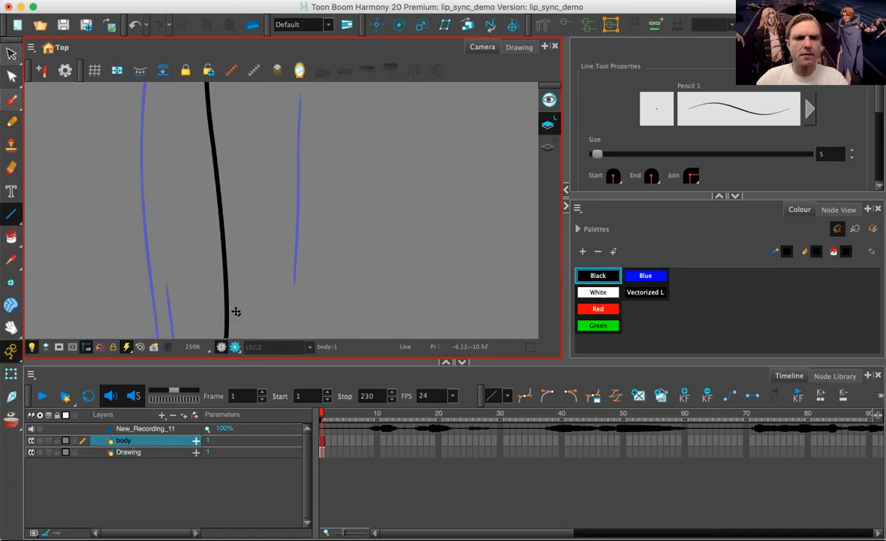
# Step: Draw the inner arm line, lengthen the outer arm line to match, and close the arm's lower end with a straight line
pyautogui.press('1')
pyautogui.press('1')
pyautogui.press('1')
pyautogui.press('1')
pyautogui.press('1')
pyautogui.press('1')
pyautogui.moveTo(332, 239)
pyautogui.mouseDown()
pyautogui.moveTo(284, 298)
pyautogui.moveTo(268, 300)
pyautogui.moveTo(284, 284)
pyautogui.mouseUp()
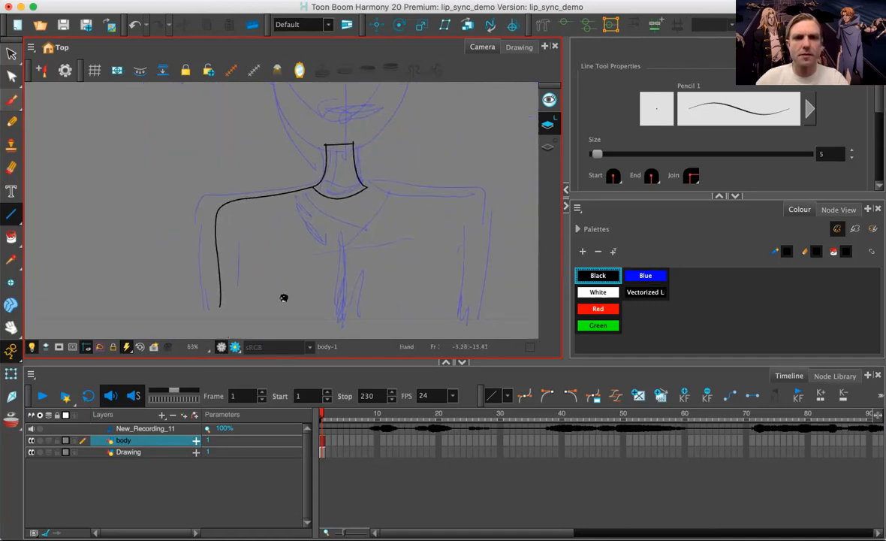
pyautogui.press('2')
pyautogui.press('2')
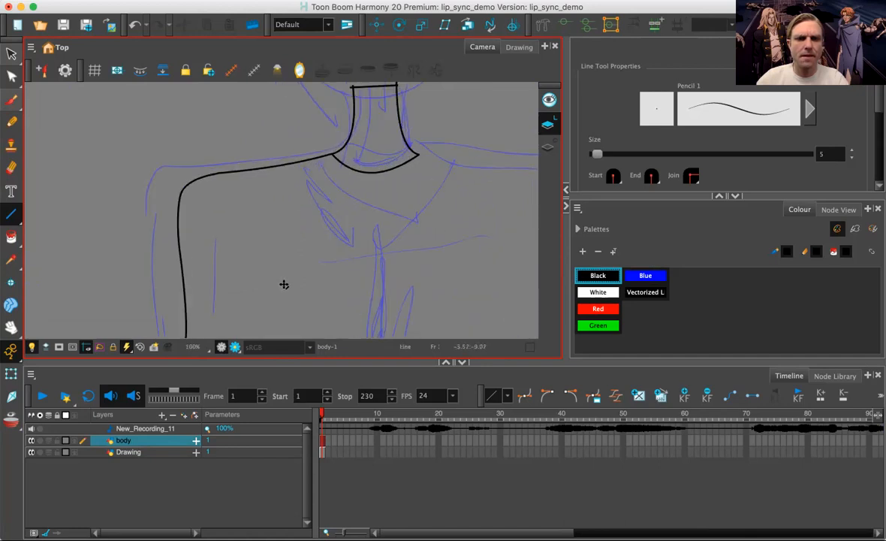
pyautogui.press('1')
pyautogui.press('2')
pyautogui.moveTo(241, 268)
pyautogui.mouseDown()
pyautogui.moveTo(246, 214)
pyautogui.moveTo(229, 328)
pyautogui.mouseUp()
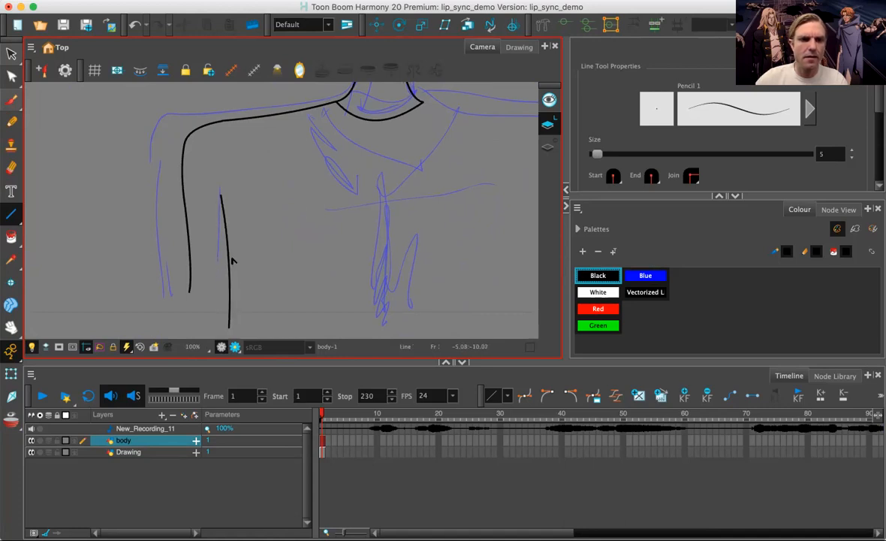
pyautogui.moveTo(190, 294); pyautogui.dragTo(184, 331)
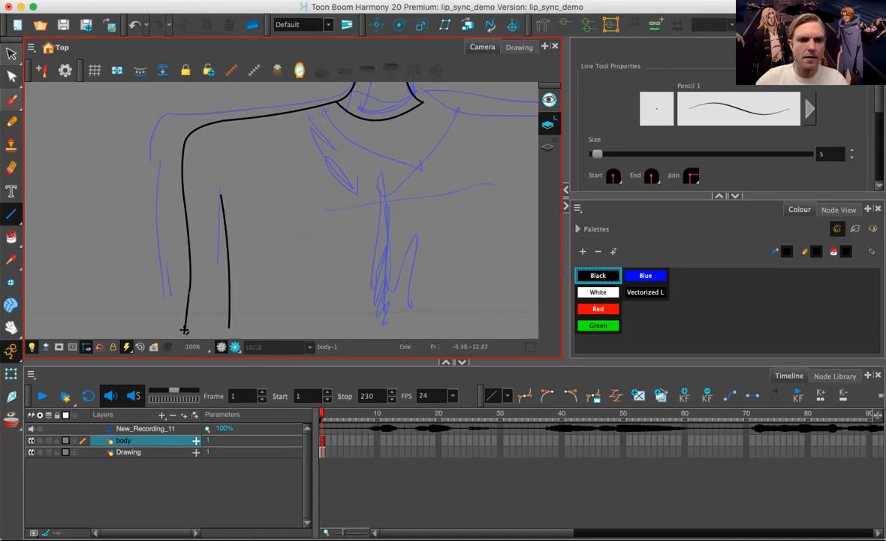
pyautogui.moveTo(182, 327); pyautogui.dragTo(240, 322)
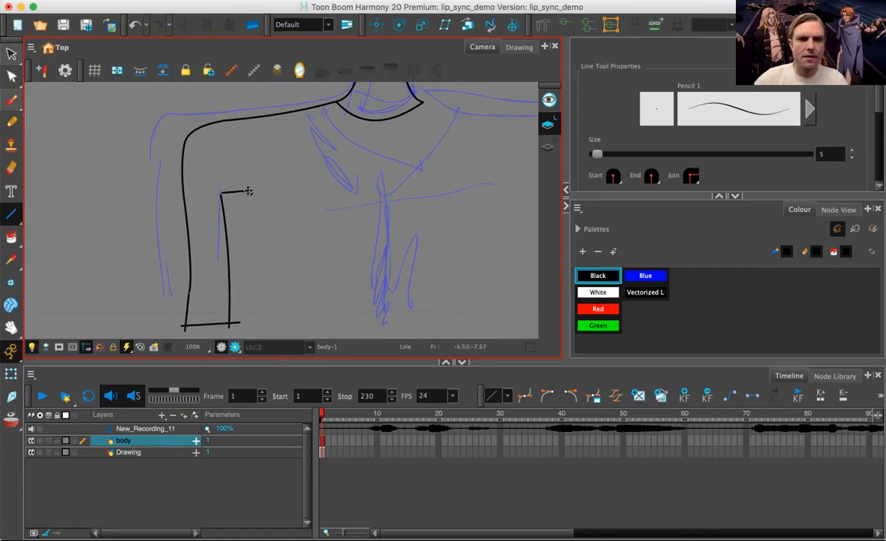
# Step: Draw a rounded armpit arc above the inner arm line and a torso side line running down from its other end
pyautogui.moveTo(221, 150); pyautogui.dragTo(235, 152)
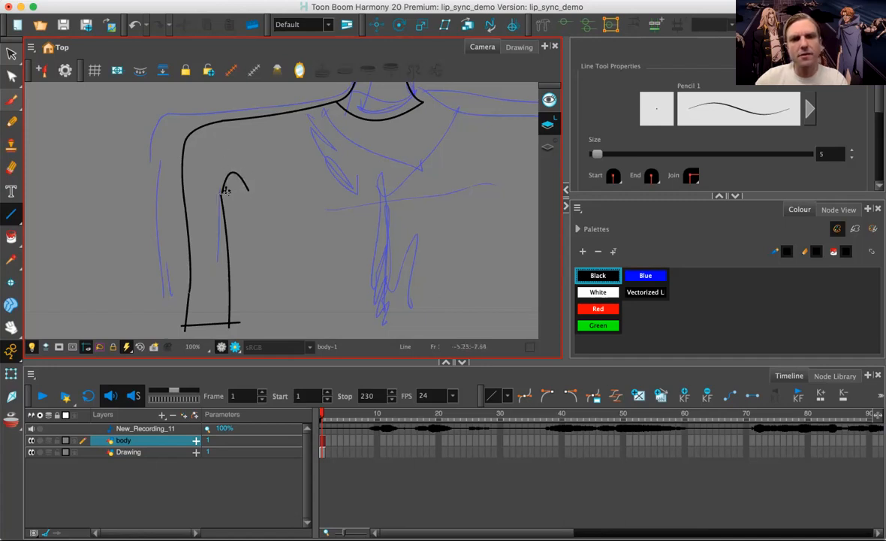
pyautogui.press('super+z')
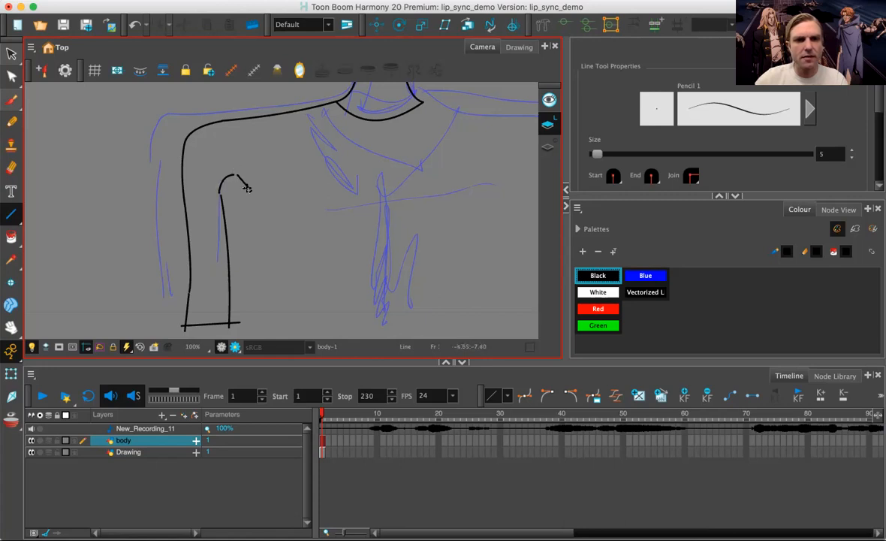
pyautogui.moveTo(246, 197); pyautogui.dragTo(251, 328)
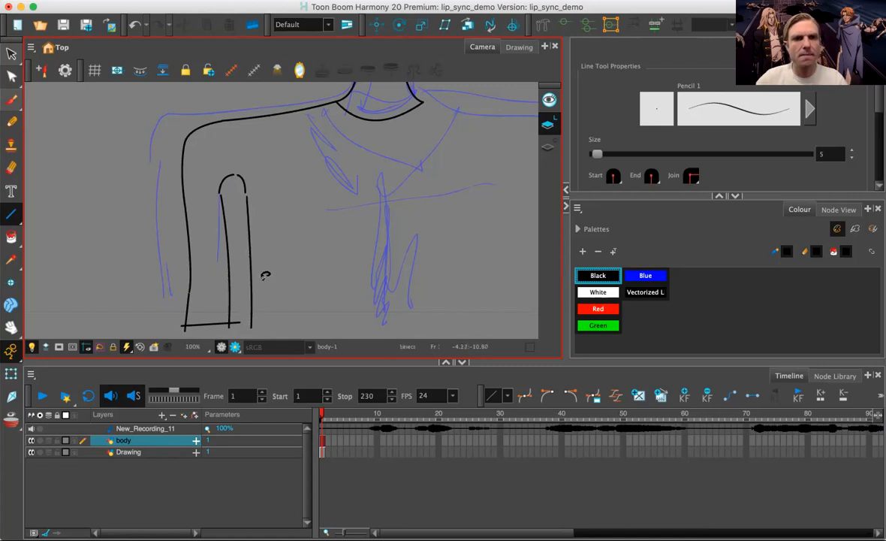
# Step: Narrow the lower arm with the Contour Editor by moving the outer line's lower points and the inner line's lower end toward the torso
pyautogui.click(12, 76)
pyautogui.click(181, 327)
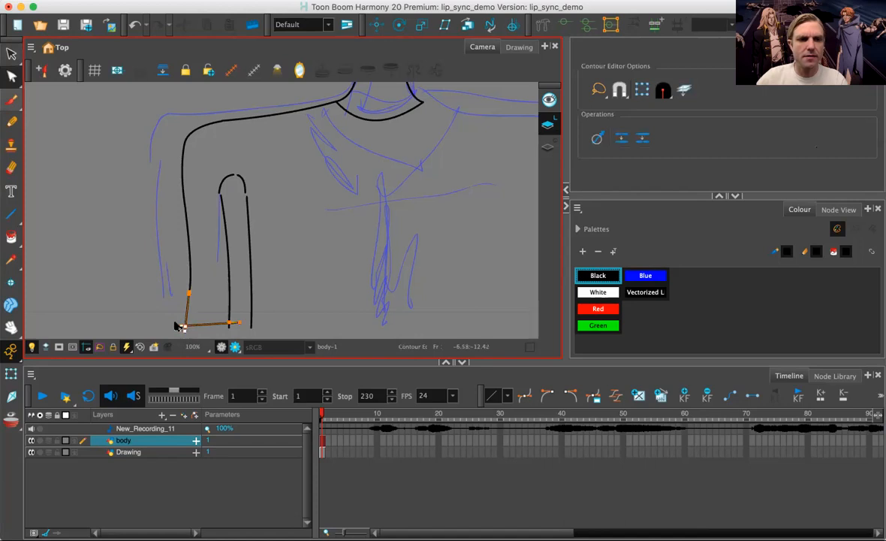
pyautogui.click(191, 283)
pyautogui.moveTo(190, 293); pyautogui.dragTo(195, 292)
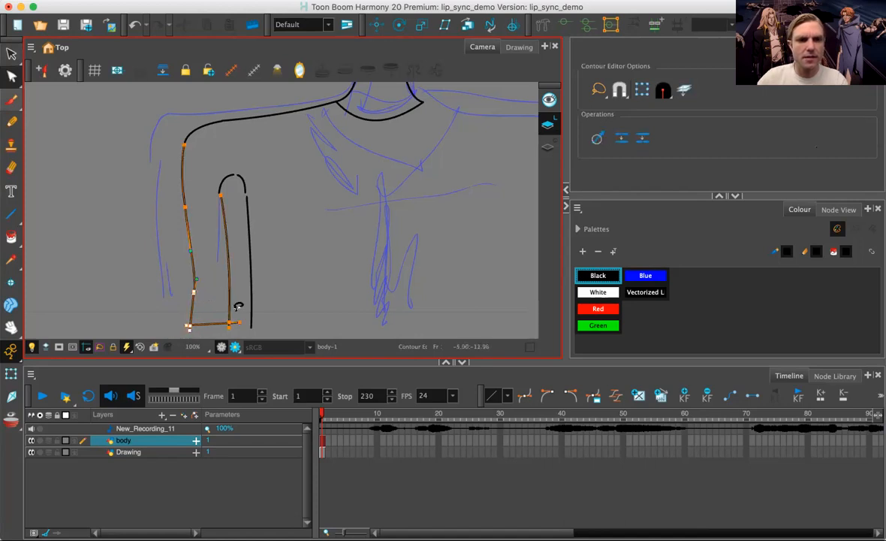
pyautogui.click(225, 323)
pyautogui.click(230, 323)
pyautogui.moveTo(233, 323); pyautogui.dragTo(235, 323)
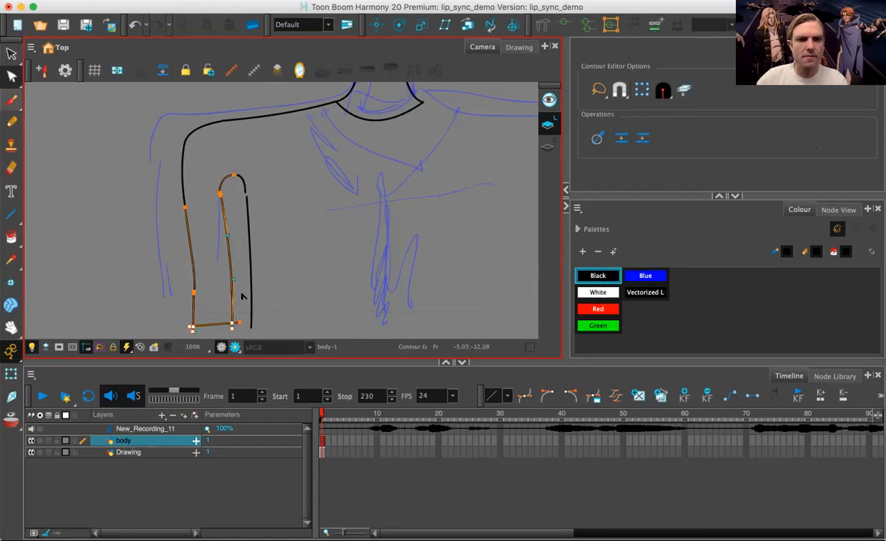
# Step: Shift the armpit arc and the upper end of the inner arm line toward the torso, and adjust the rounded shoulder point
pyautogui.click(249, 197)
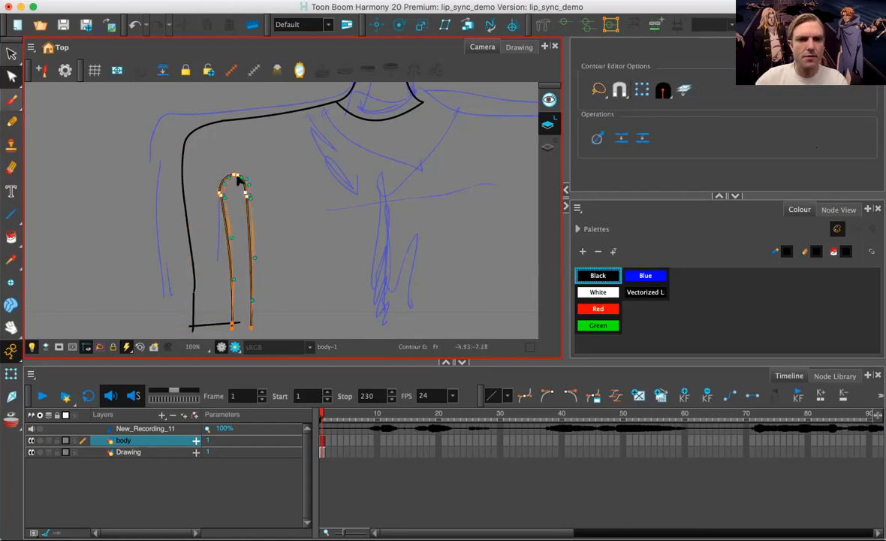
pyautogui.click(216, 136)
pyautogui.click(216, 181)
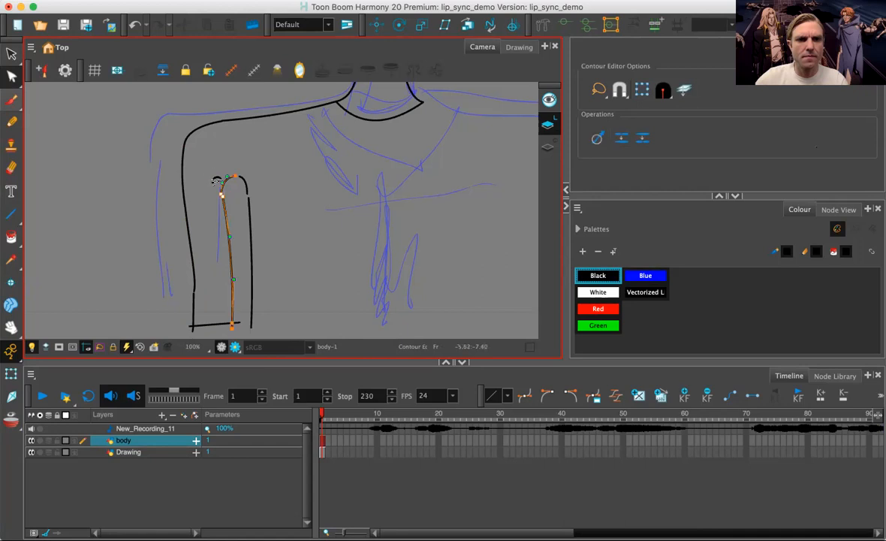
pyautogui.moveTo(221, 194); pyautogui.dragTo(226, 196)
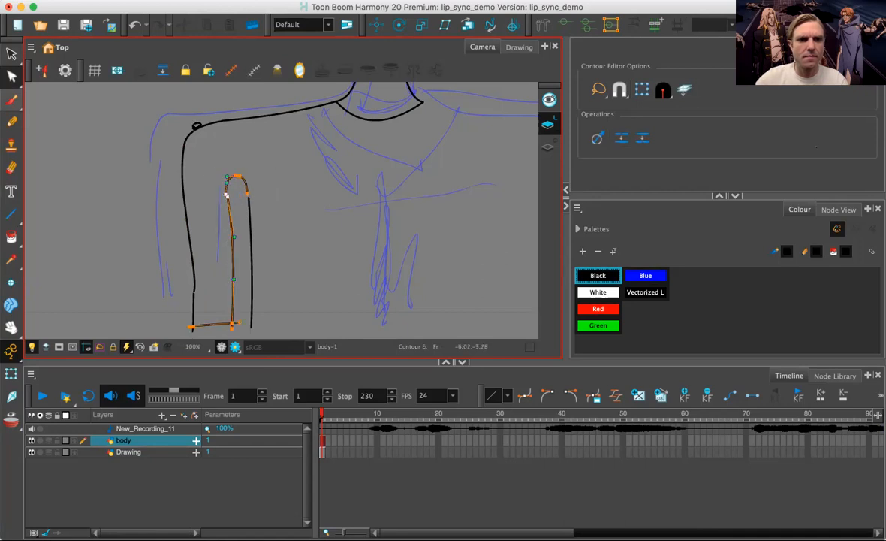
pyautogui.click(182, 143)
pyautogui.click(183, 139)
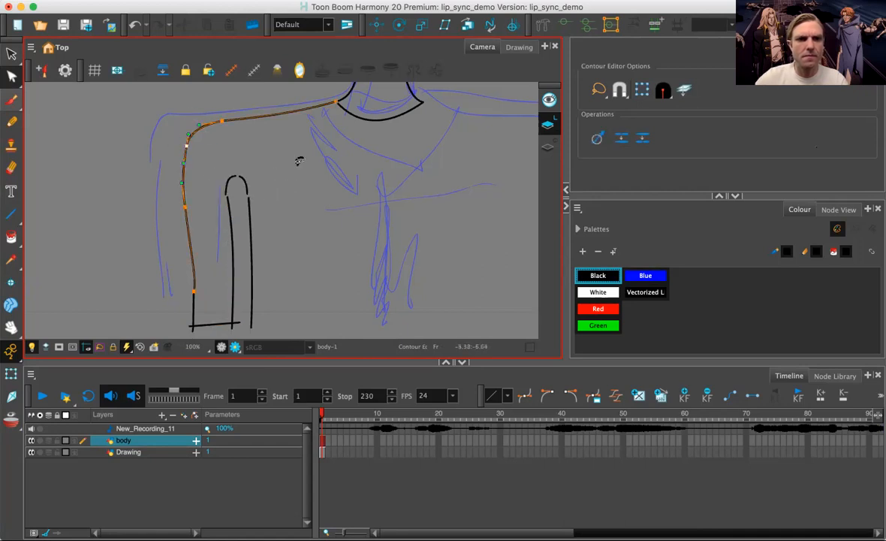
pyautogui.click(299, 227)
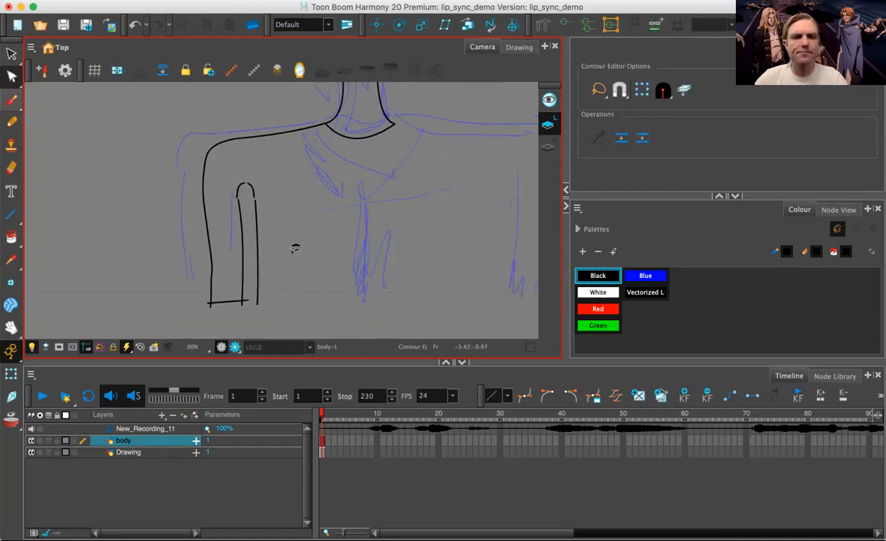
# Step: Join the two halves of the armpit arc at the top and snap the arc's torso end onto the torso side line
pyautogui.scroll(10, 300, 228)
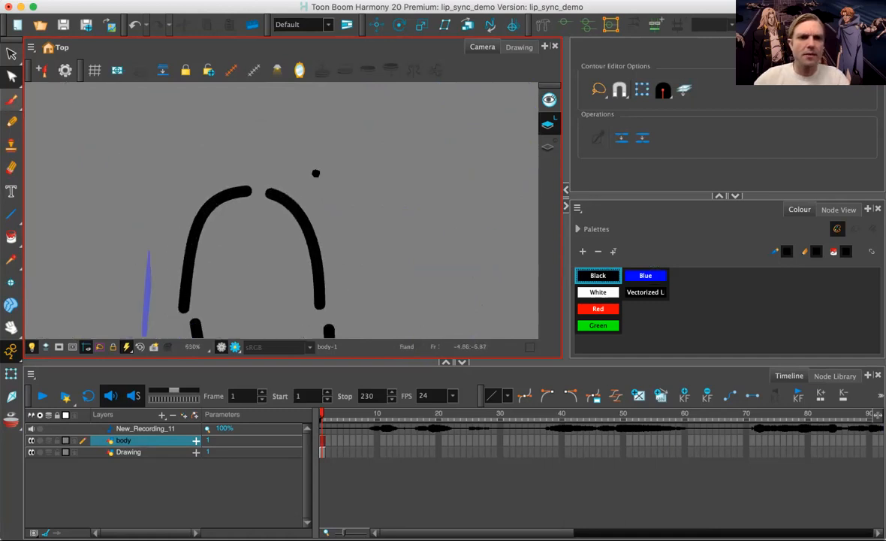
pyautogui.click(229, 194)
pyautogui.keyDown('shift'); pyautogui.click(276, 182); pyautogui.keyUp('shift')
pyautogui.moveTo(276, 182); pyautogui.dragTo(208, 174)
pyautogui.click(258, 172)
pyautogui.click(329, 296)
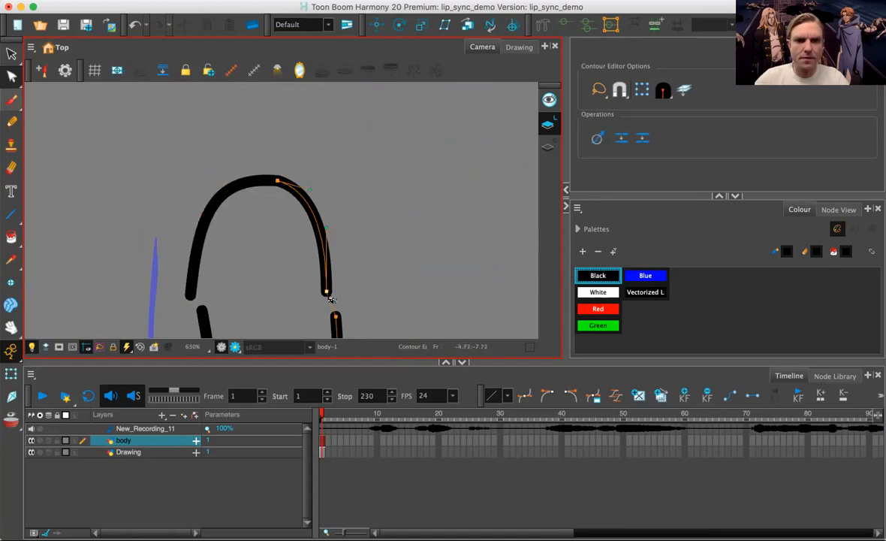
pyautogui.moveTo(327, 294); pyautogui.dragTo(335, 316)
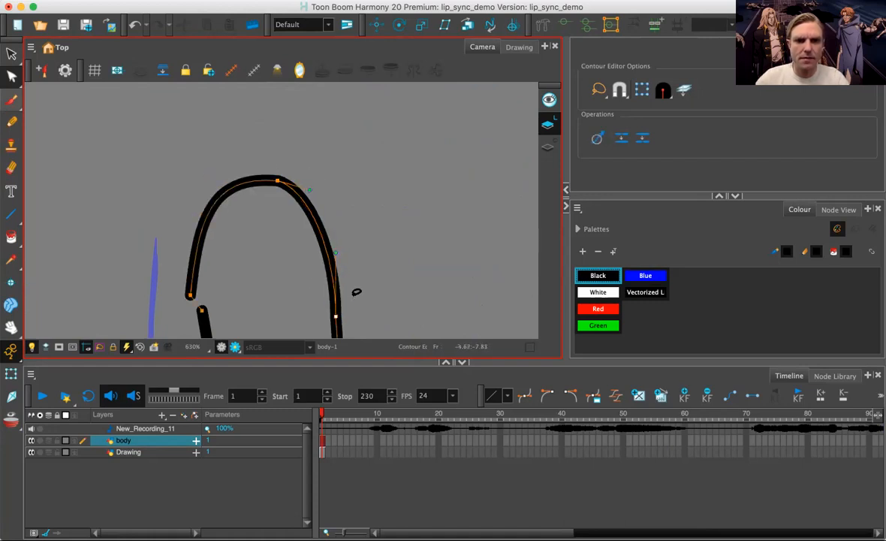
# Step: Join the armpit arc's open end to the inner arm line and adjust the curve handles to round the arc evenly
pyautogui.scroll(-3, 324, 280)
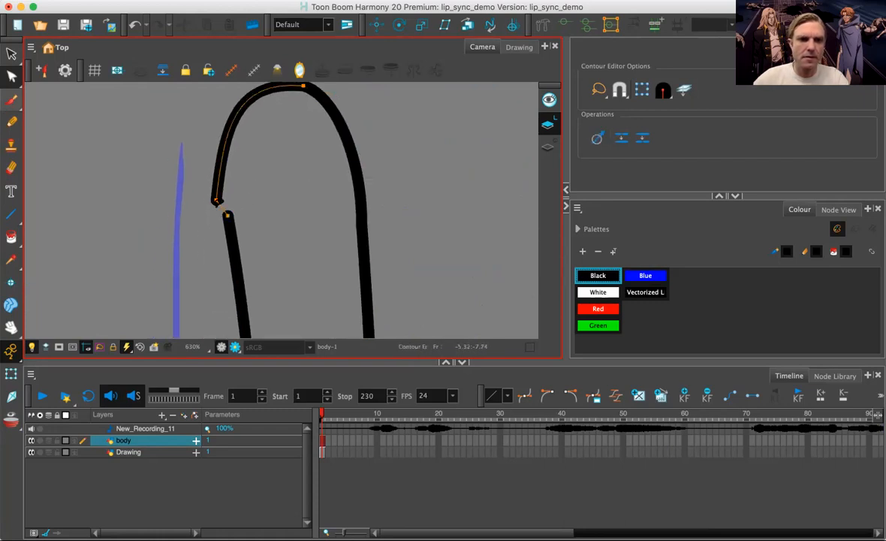
pyautogui.click(226, 215)
pyautogui.moveTo(227, 217); pyautogui.dragTo(228, 216)
pyautogui.click(228, 214)
pyautogui.moveTo(234, 147)
pyautogui.mouseDown()
pyautogui.moveTo(210, 140)
pyautogui.moveTo(244, 159)
pyautogui.mouseUp()
pyautogui.press('space')
pyautogui.moveTo(268, 192); pyautogui.dragTo(230, 218)
pyautogui.click(320, 168)
pyautogui.click(318, 179)
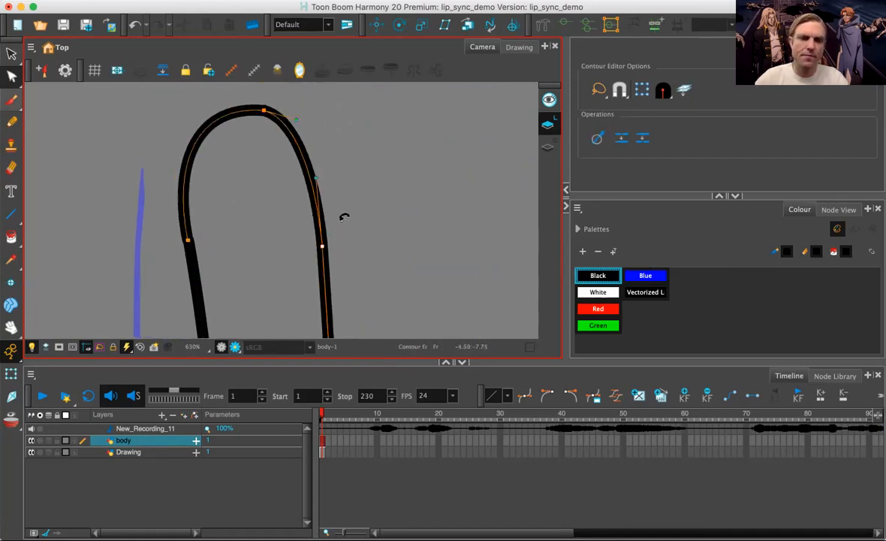
# Step: Smooth the bend where the armpit arc meets the inner arm line by moving the joint point slightly toward the torso
pyautogui.scroll(-8, 344, 217)
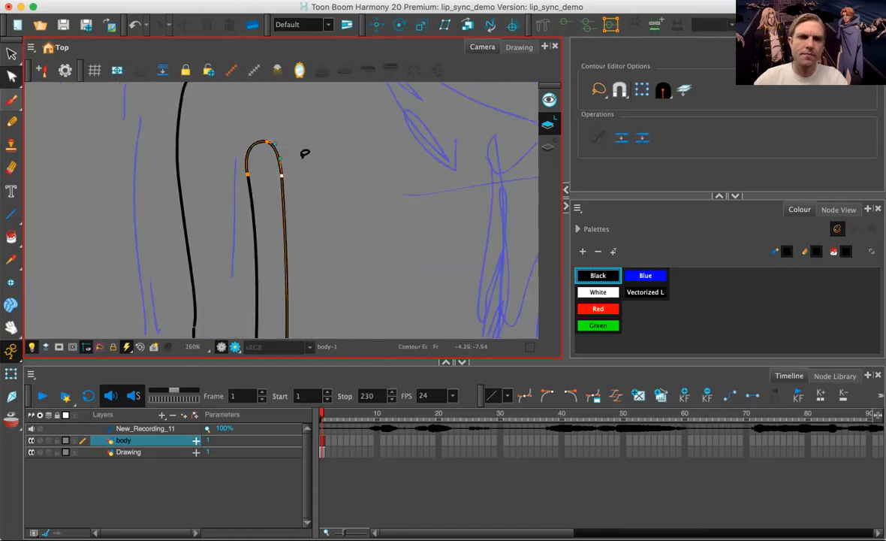
pyautogui.scroll(-2, 224, 143)
pyautogui.click(261, 175)
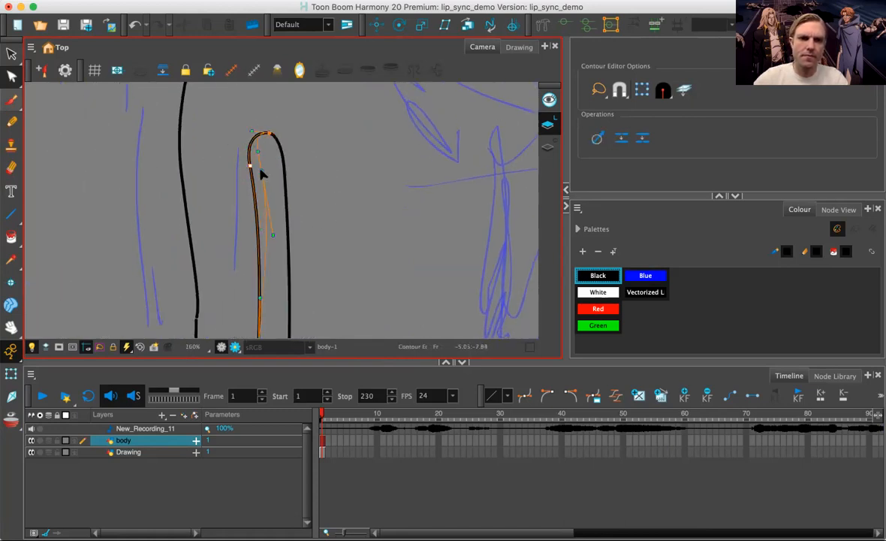
pyautogui.moveTo(257, 174); pyautogui.dragTo(265, 174)
# Step: Move the point on the rounded outer shoulder corner inward and down for a softer slope into the arm
pyautogui.click(190, 160)
pyautogui.moveTo(183, 181)
pyautogui.mouseDown()
pyautogui.moveTo(200, 184)
pyautogui.moveTo(244, 265)
pyautogui.moveTo(254, 196)
pyautogui.moveTo(245, 205)
pyautogui.mouseUp()
pyautogui.press('space')
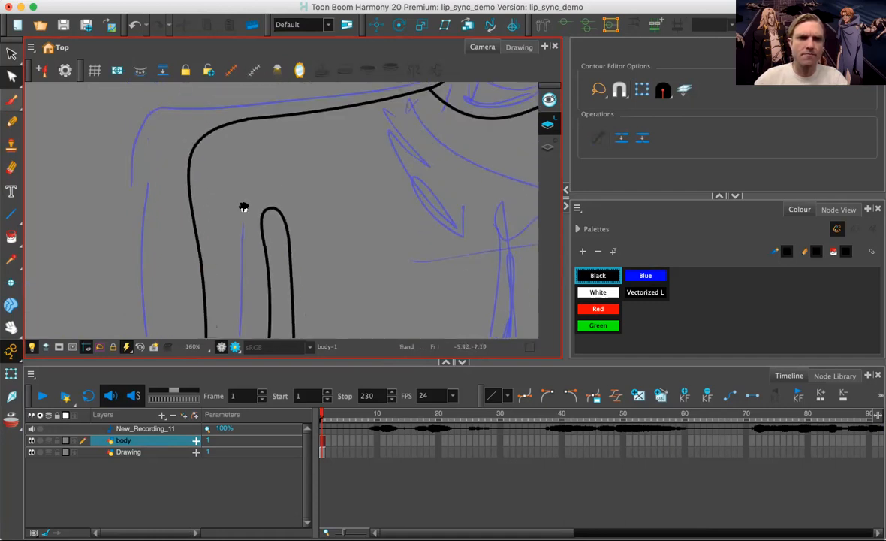
pyautogui.moveTo(198, 120)
pyautogui.mouseDown()
pyautogui.moveTo(243, 168)
pyautogui.moveTo(194, 128)
pyautogui.moveTo(251, 127)
pyautogui.moveTo(174, 140)
pyautogui.moveTo(200, 121)
pyautogui.moveTo(200, 173)
pyautogui.mouseUp()
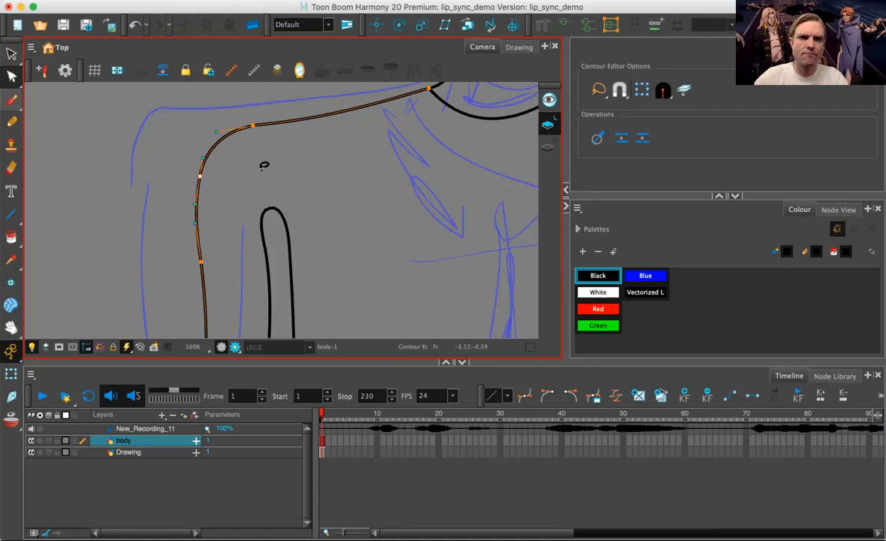
# Step: Close the gap in the outer line of the lower arm and smooth the curve through the joined point
pyautogui.scroll(6, 237, 207)
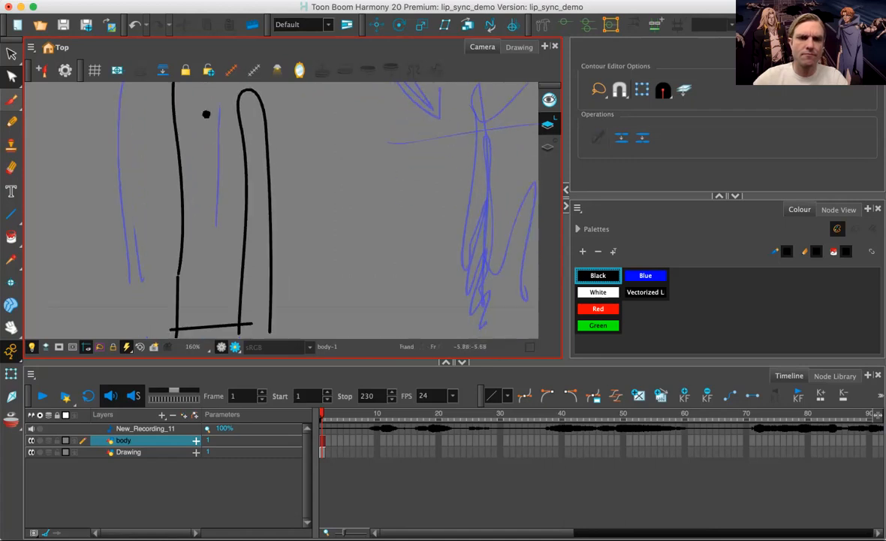
pyautogui.scroll(1, 238, 192)
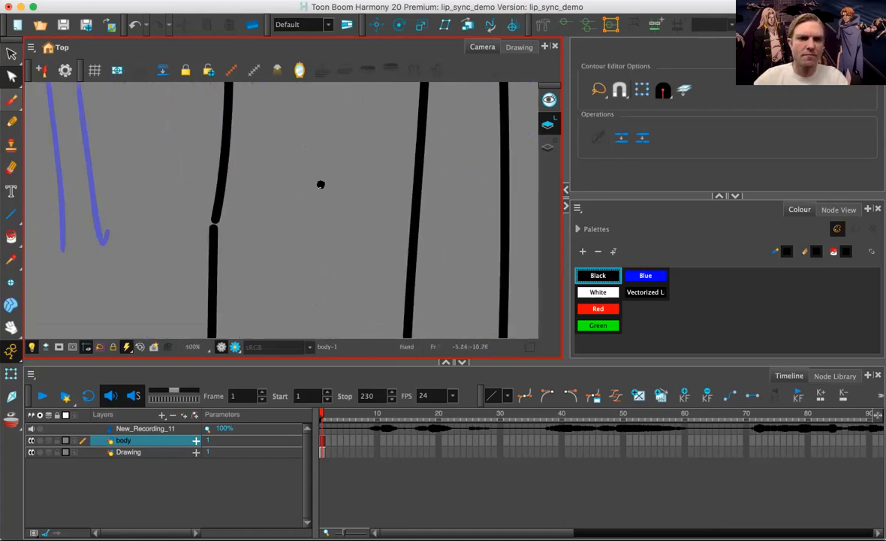
pyautogui.moveTo(218, 215); pyautogui.dragTo(216, 223)
pyautogui.press('Delete')
pyautogui.click(215, 223)
pyautogui.press('1')
pyautogui.press('1')
pyautogui.press('1')
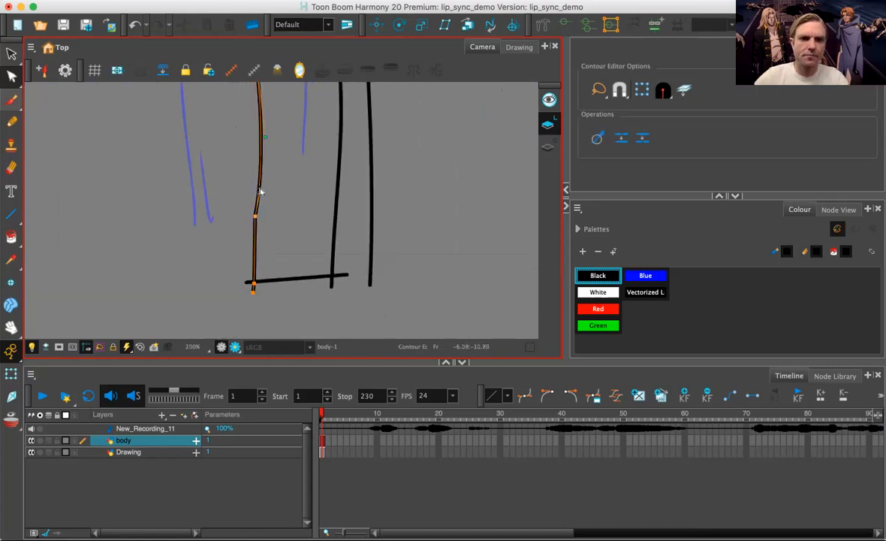
pyautogui.click(256, 217)
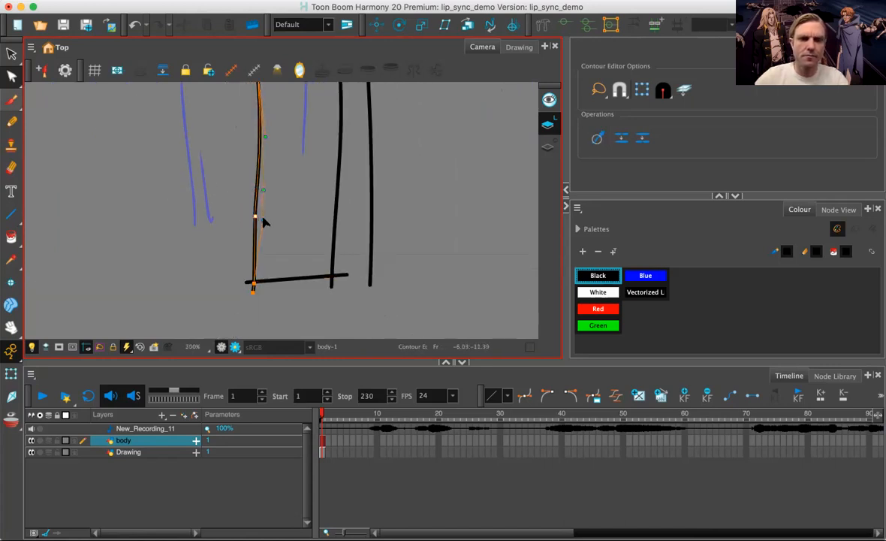
pyautogui.moveTo(262, 217); pyautogui.dragTo(263, 219)
# Step: Adjust the point where the straight shoulder line meets the rounded shoulder curve to smooth the joint
pyautogui.press('space')
pyautogui.moveTo(304, 256); pyautogui.dragTo(264, 305)
pyautogui.press('1')
pyautogui.press('1')
pyautogui.press('2')
pyautogui.press('2')
pyautogui.press('2')
pyautogui.press('2')
pyautogui.press('2')
pyautogui.press('space')
pyautogui.moveTo(259, 105); pyautogui.dragTo(275, 246)
pyautogui.press('2')
pyautogui.press('2')
pyautogui.press('2')
pyautogui.click(289, 187)
pyautogui.click(288, 188)
pyautogui.moveTo(289, 187); pyautogui.dragTo(289, 189)
pyautogui.press('2')
pyautogui.press('2')
pyautogui.press('2')
pyautogui.press('space')
pyautogui.moveTo(297, 200); pyautogui.dragTo(297, 285)
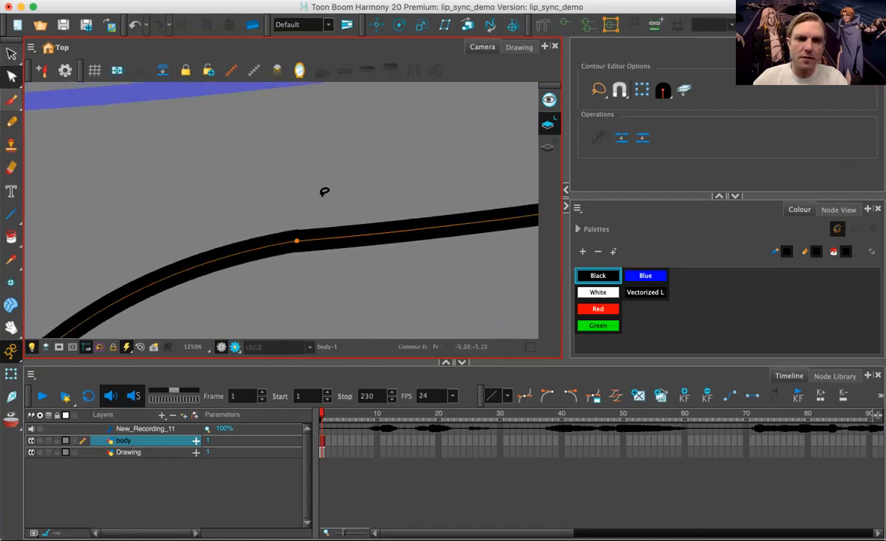
pyautogui.click(295, 241)
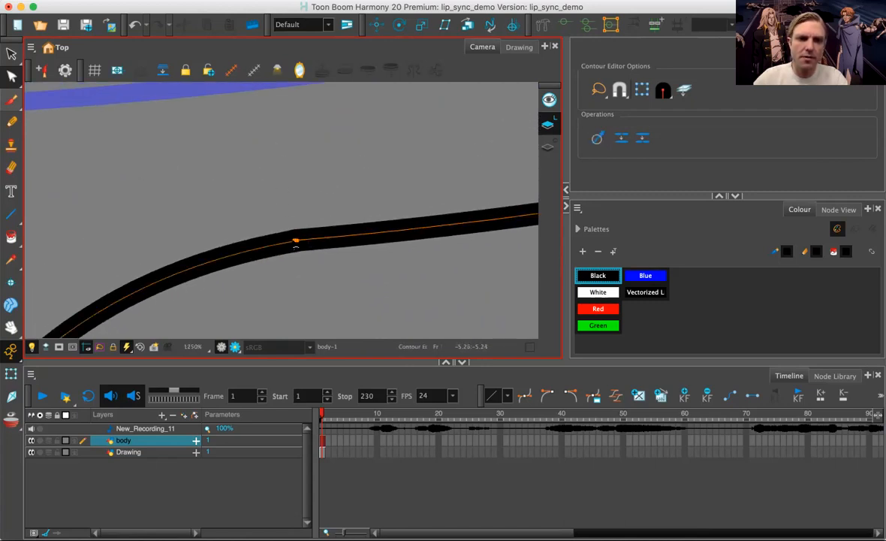
pyautogui.scroll(-10, 311, 214)
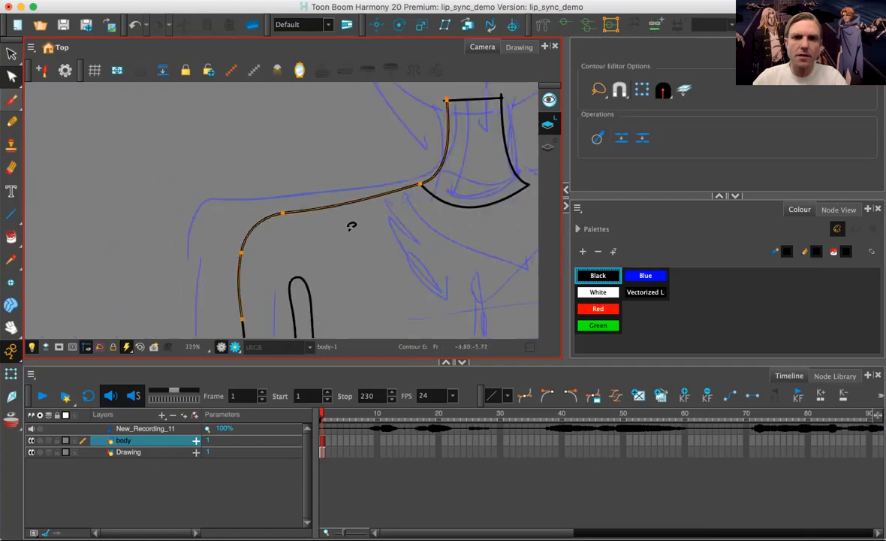
# Step: Select the finished shoulder and arm outline, duplicate it and mirror the copy horizontally onto the opposite side of the torso
pyautogui.moveTo(309, 173); pyautogui.dragTo(287, 185)
pyautogui.moveTo(296, 135)
pyautogui.mouseDown()
pyautogui.moveTo(193, 143)
pyautogui.moveTo(219, 144)
pyautogui.moveTo(201, 145)
pyautogui.mouseUp()
pyautogui.scroll(2, 293, 217)
pyautogui.scroll(-3, 286, 190)
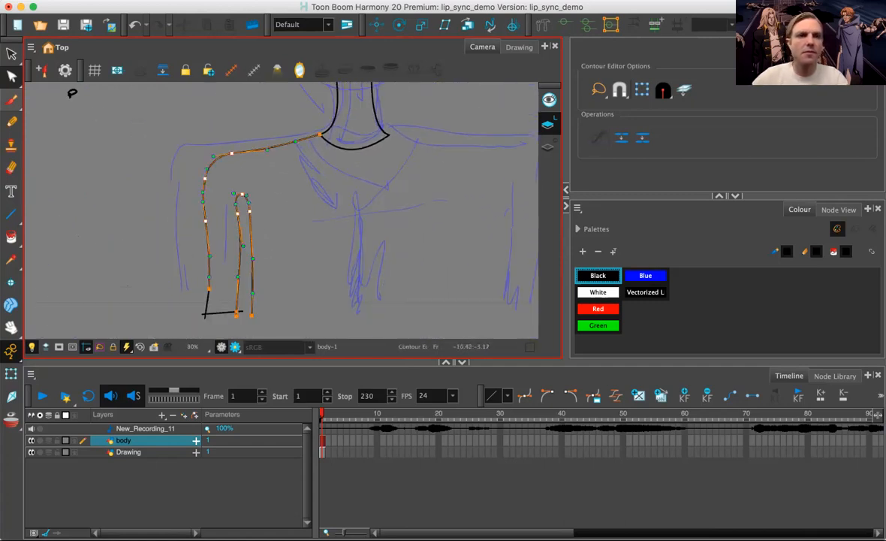
pyautogui.click(12, 54)
pyautogui.click(194, 101)
pyautogui.moveTo(221, 108)
pyautogui.mouseDown()
pyautogui.moveTo(299, 136)
pyautogui.moveTo(305, 201)
pyautogui.moveTo(292, 308)
pyautogui.moveTo(273, 321)
pyautogui.moveTo(190, 321)
pyautogui.moveTo(158, 161)
pyautogui.moveTo(164, 149)
pyautogui.moveTo(244, 142)
pyautogui.mouseUp()
pyautogui.moveTo(205, 231); pyautogui.dragTo(440, 225)
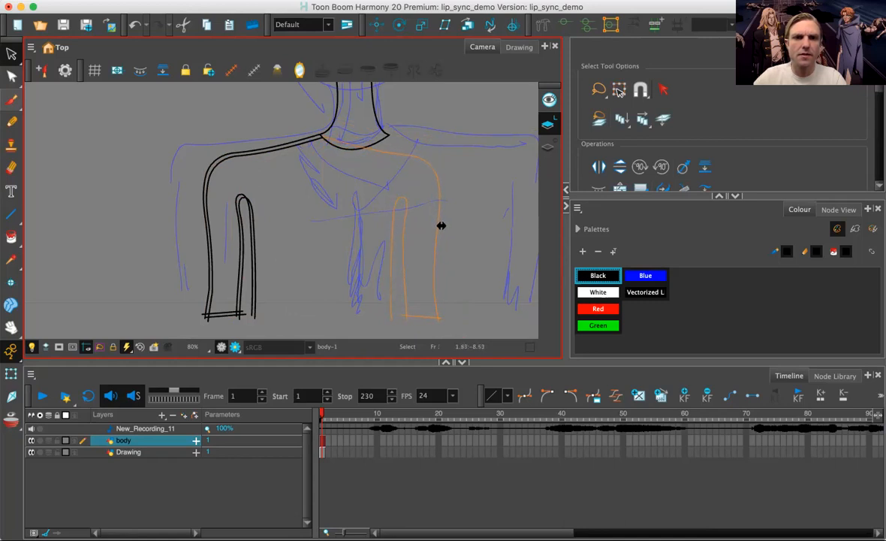
# Step: Position the mirrored shoulder and arm so its shoulder line meets the opposite corner of the neckline, then deselect it
pyautogui.moveTo(441, 226)
pyautogui.mouseDown()
pyautogui.moveTo(472, 231)
pyautogui.moveTo(420, 216)
pyautogui.mouseUp()
pyautogui.moveTo(324, 206)
pyautogui.mouseDown()
pyautogui.moveTo(409, 210)
pyautogui.moveTo(393, 222)
pyautogui.mouseUp()
pyautogui.moveTo(338, 263); pyautogui.dragTo(360, 277)
pyautogui.press('2')
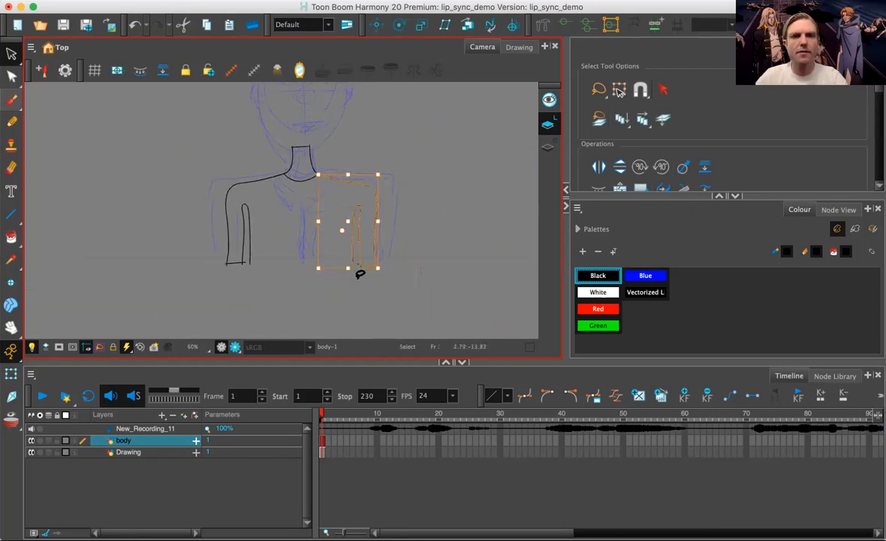
pyautogui.click(427, 256)
pyautogui.press('1')
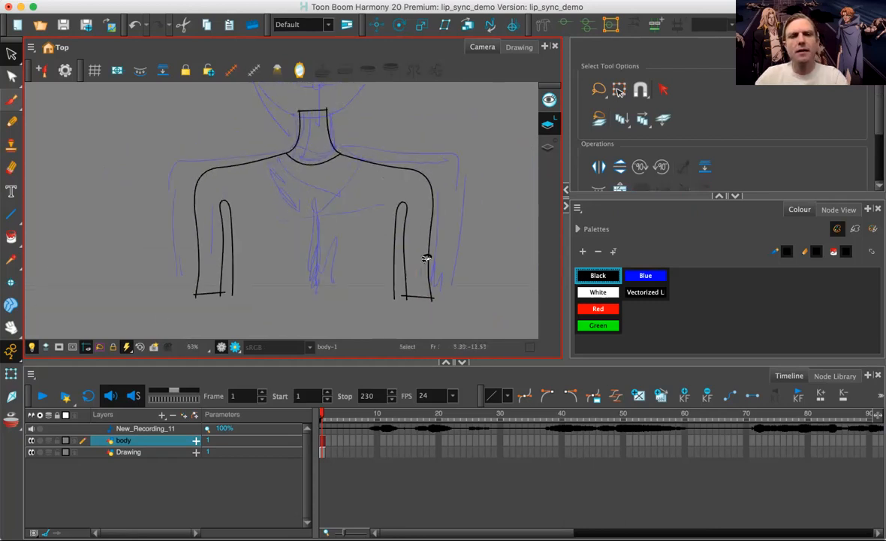
# Step: Move the contour points of both arms inward toward the torso to narrow the shoulders, leaving the neck ends in place
pyautogui.scroll(2, 412, 263)
pyautogui.scroll(-3, 409, 265)
pyautogui.press('2')
pyautogui.press('2')
pyautogui.moveTo(409, 267)
pyautogui.mouseDown()
pyautogui.moveTo(390, 271)
pyautogui.moveTo(344, 253)
pyautogui.moveTo(172, 254)
pyautogui.moveTo(262, 259)
pyautogui.moveTo(252, 252)
pyautogui.mouseUp()
pyautogui.press('2')
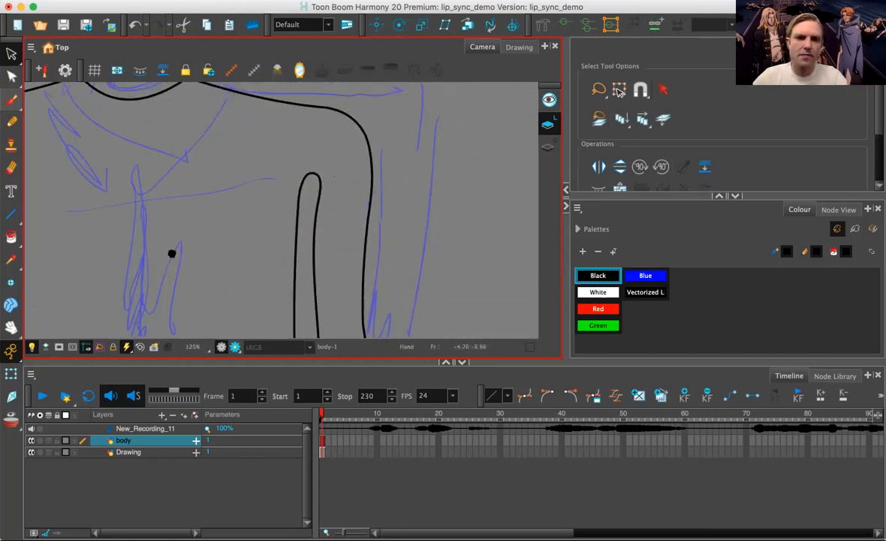
pyautogui.press('1')
pyautogui.press('1')
pyautogui.press('1')
pyautogui.moveTo(380, 151)
pyautogui.mouseDown()
pyautogui.moveTo(321, 211)
pyautogui.moveTo(241, 214)
pyautogui.mouseUp()
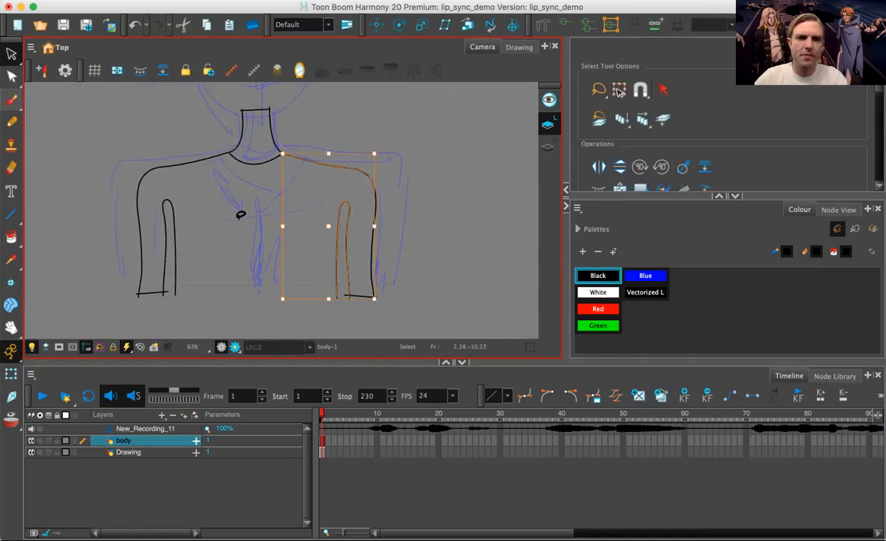
pyautogui.click(12, 75)
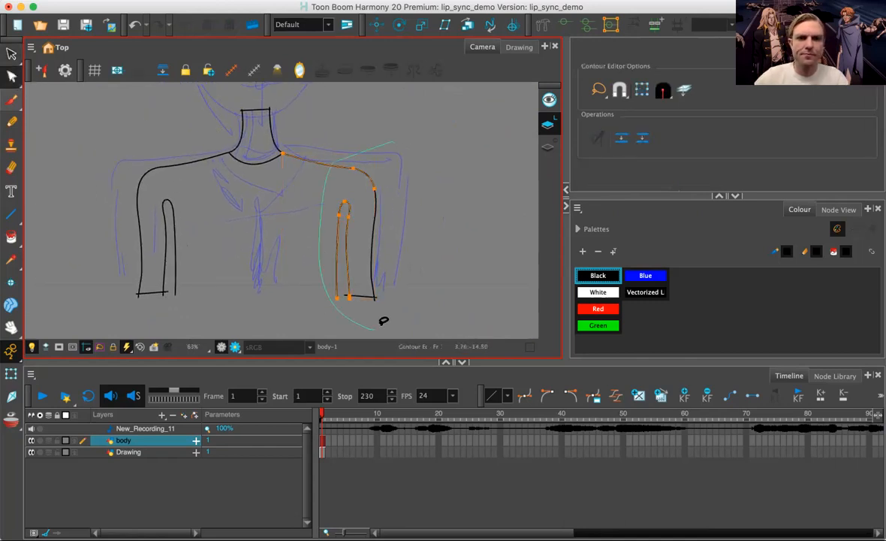
pyautogui.moveTo(370, 190); pyautogui.dragTo(350, 186)
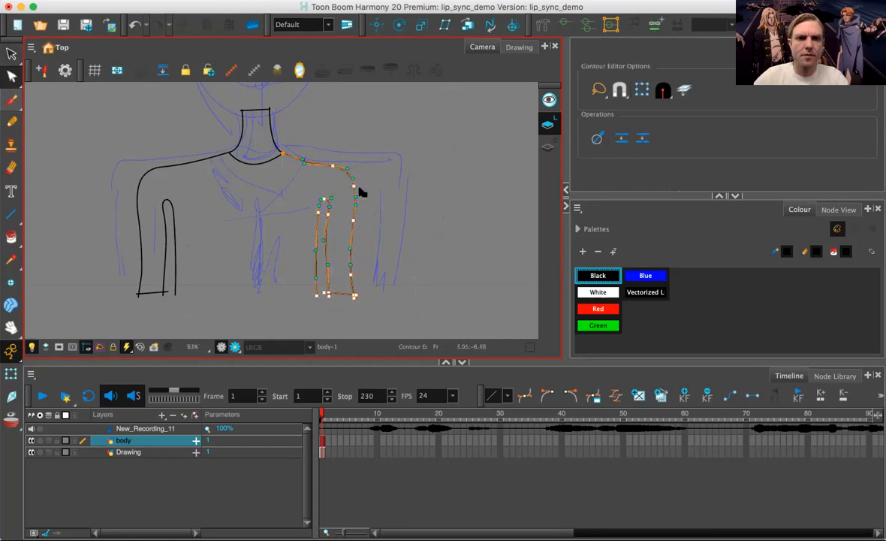
pyautogui.moveTo(148, 148)
pyautogui.mouseDown()
pyautogui.moveTo(178, 144)
pyautogui.moveTo(154, 150)
pyautogui.mouseUp()
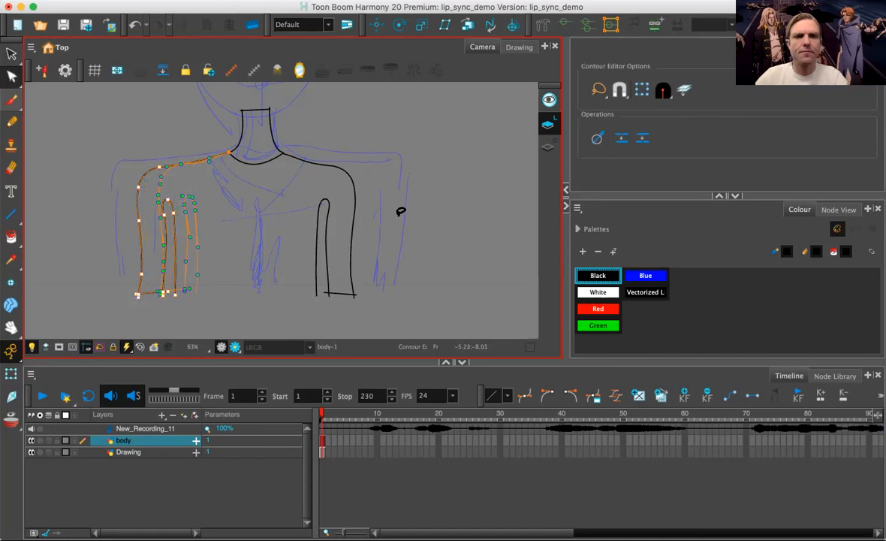
pyautogui.click(392, 208)
# Step: Adjust the curve of the mirrored shoulder line where it leaves the neck with the Contour Editor
pyautogui.scroll(4, 324, 177)
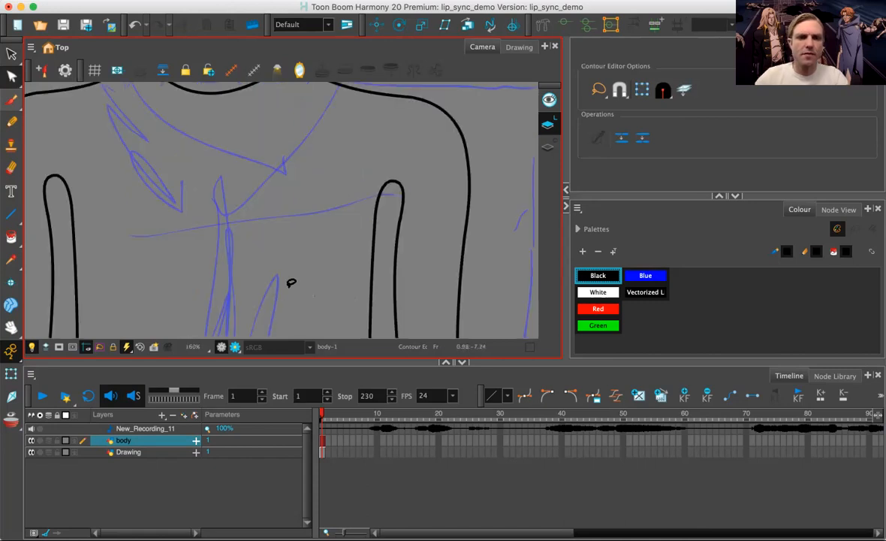
pyautogui.scroll(5, 368, 178)
pyautogui.moveTo(312, 198); pyautogui.dragTo(319, 193)
pyautogui.scroll(-7, 362, 224)
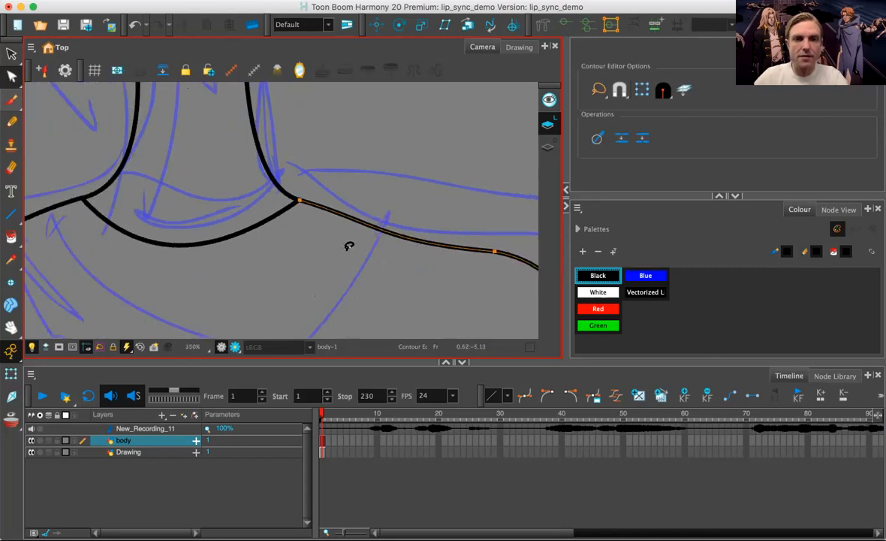
pyautogui.moveTo(347, 192); pyautogui.dragTo(353, 222)
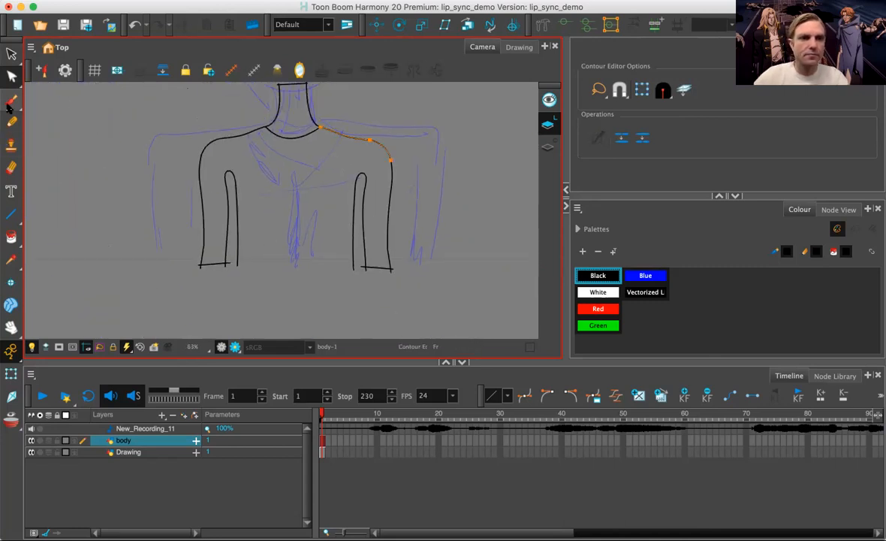
# Step: Draw a line across the bottom of the torso between the arms and close the body outline's gaps at size 8.82
pyautogui.click(12, 100)
pyautogui.moveTo(287, 264); pyautogui.dragTo(359, 264)
pyautogui.click(12, 237)
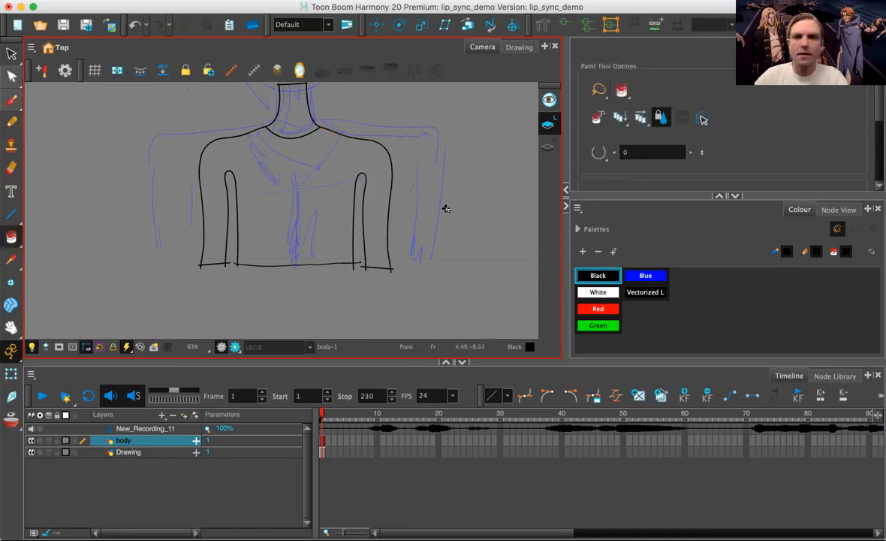
pyautogui.moveTo(284, 214); pyautogui.dragTo(265, 238)
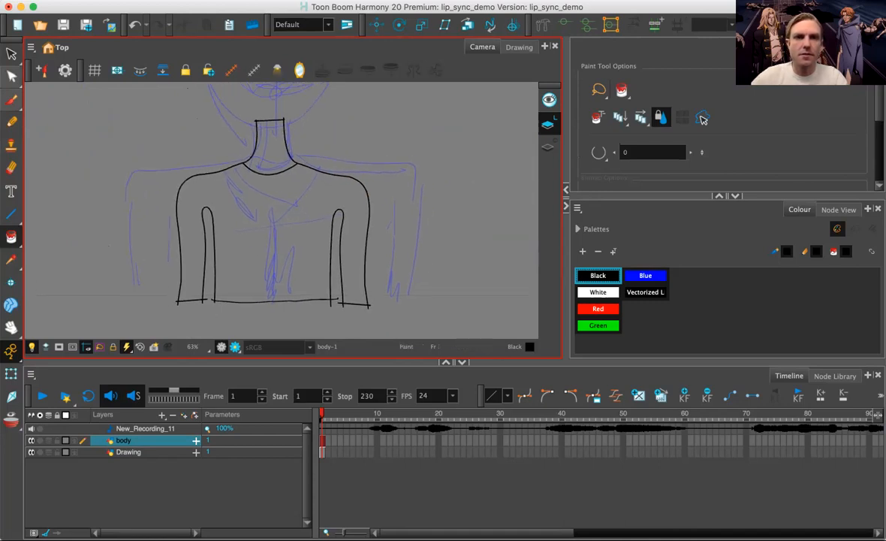
pyautogui.click(311, 0)
pyautogui.moveTo(329, 26)
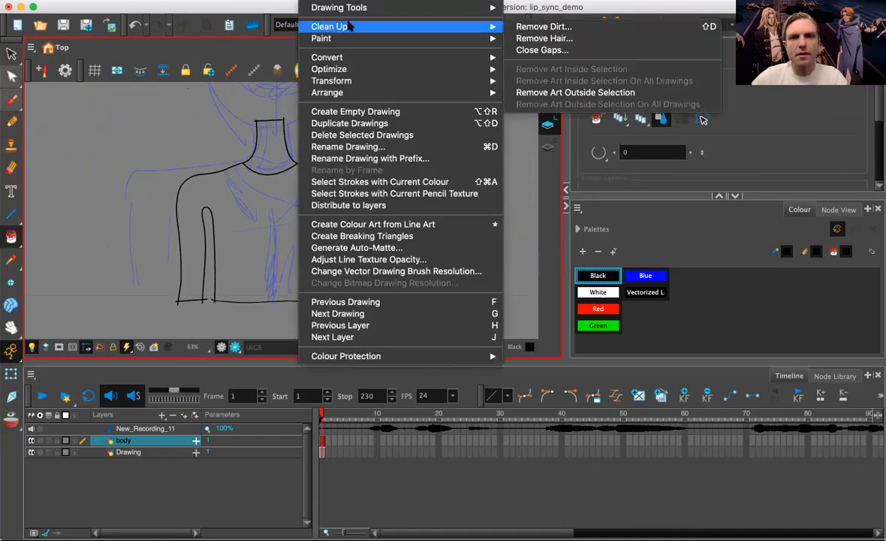
pyautogui.click(541, 50)
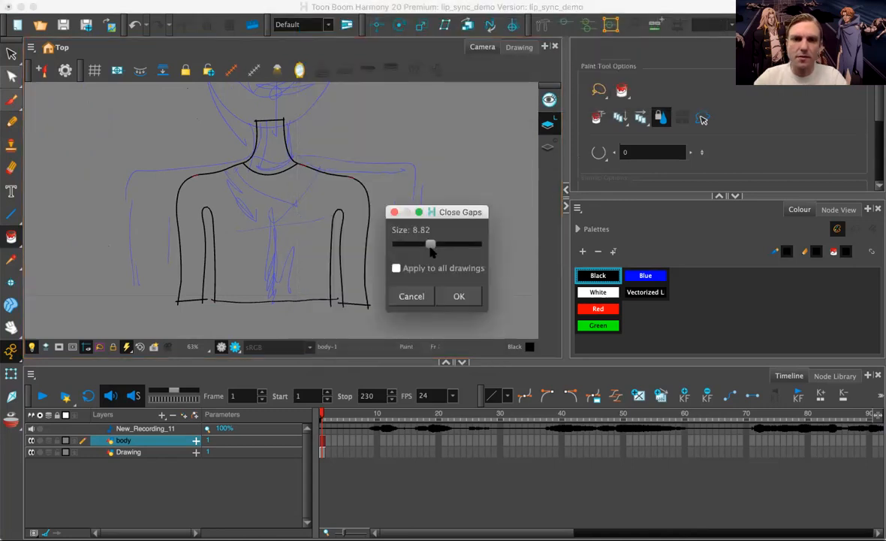
pyautogui.click(459, 296)
# Step: Add a new palette colour in muted green (R 116, G 157, B 116) and fill the torso and arms with it
pyautogui.click(289, 232)
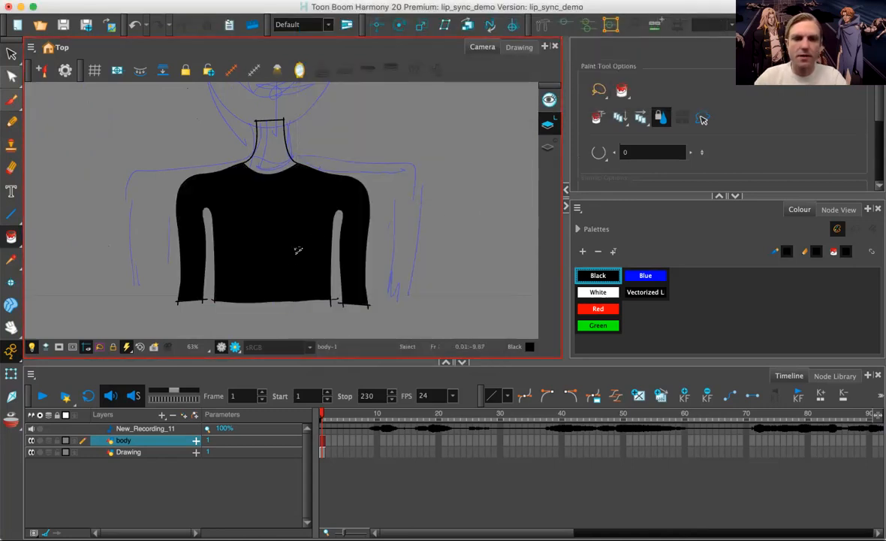
pyautogui.hotkey('ctrl', 'z')
pyautogui.click(582, 251)
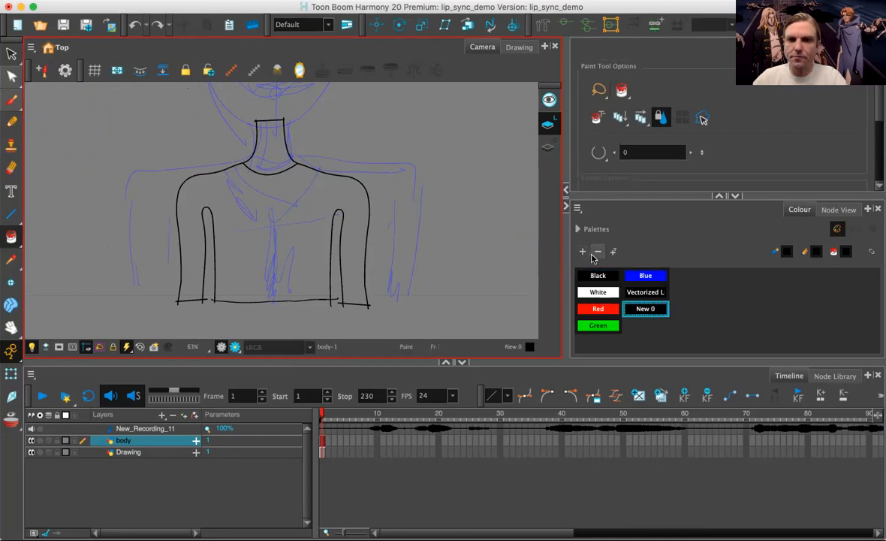
pyautogui.rightClick(645, 313)
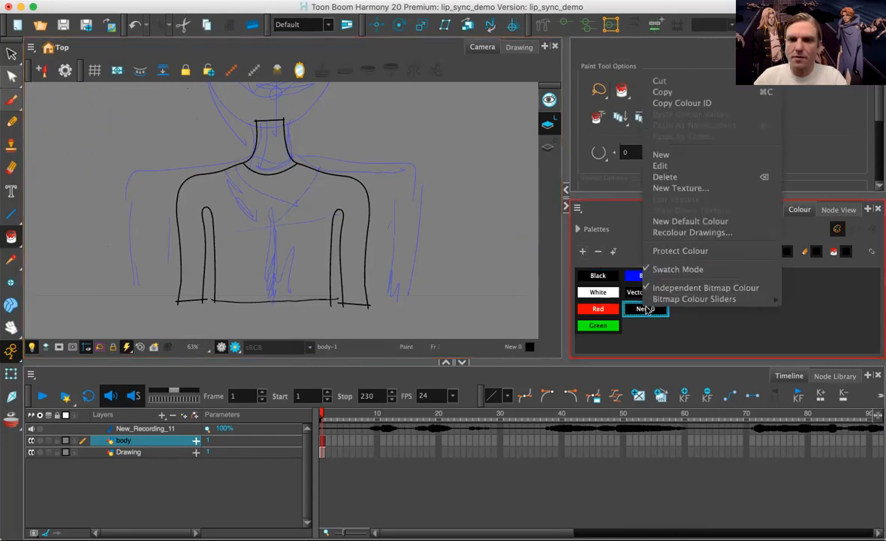
pyautogui.click(672, 163)
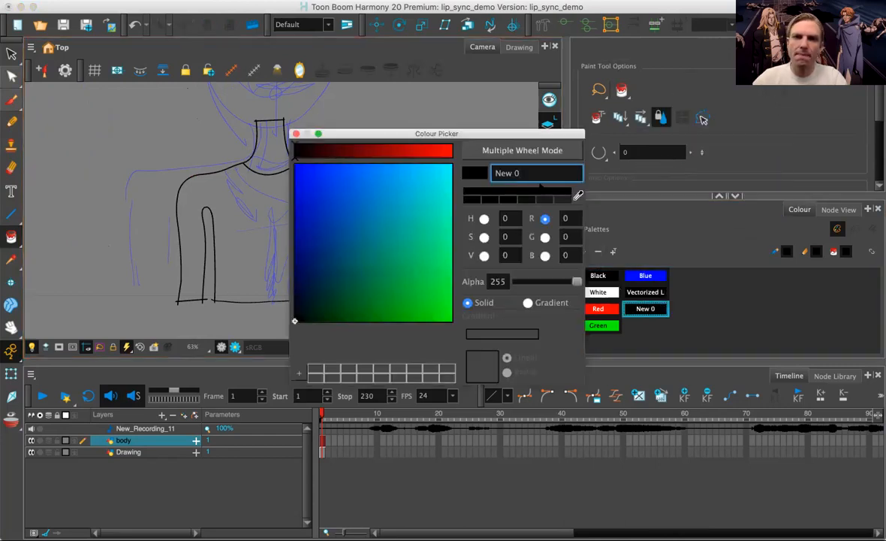
pyautogui.click(466, 149)
pyautogui.click(488, 215)
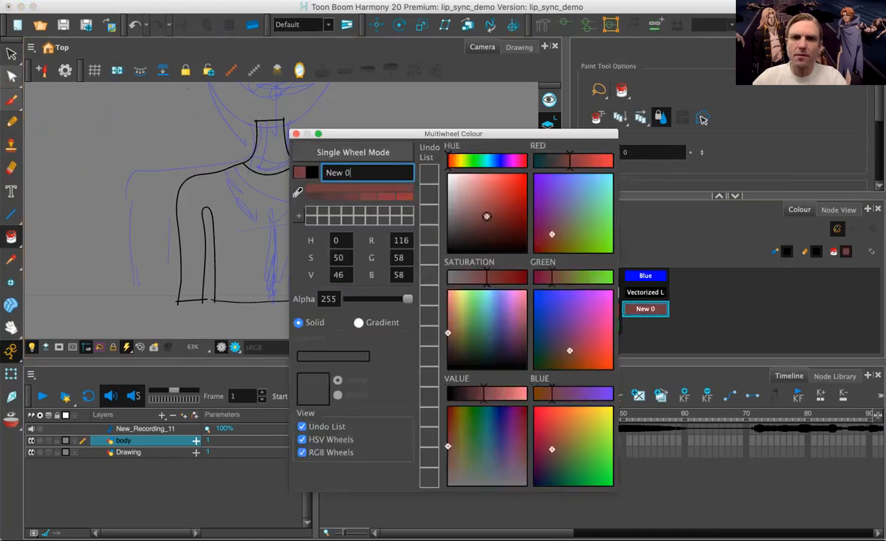
pyautogui.moveTo(580, 212); pyautogui.dragTo(581, 216)
pyautogui.click(239, 235)
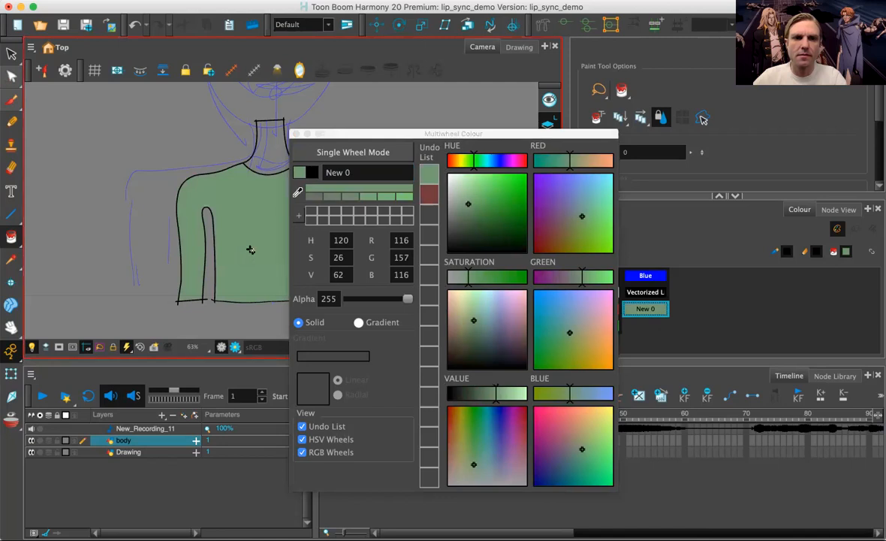
pyautogui.click(295, 134)
# Step: Add a second new colour to the palette for the neck, open it for editing and move the colour picker aside
pyautogui.moveTo(294, 191); pyautogui.dragTo(344, 210)
pyautogui.scroll(5, 346, 214)
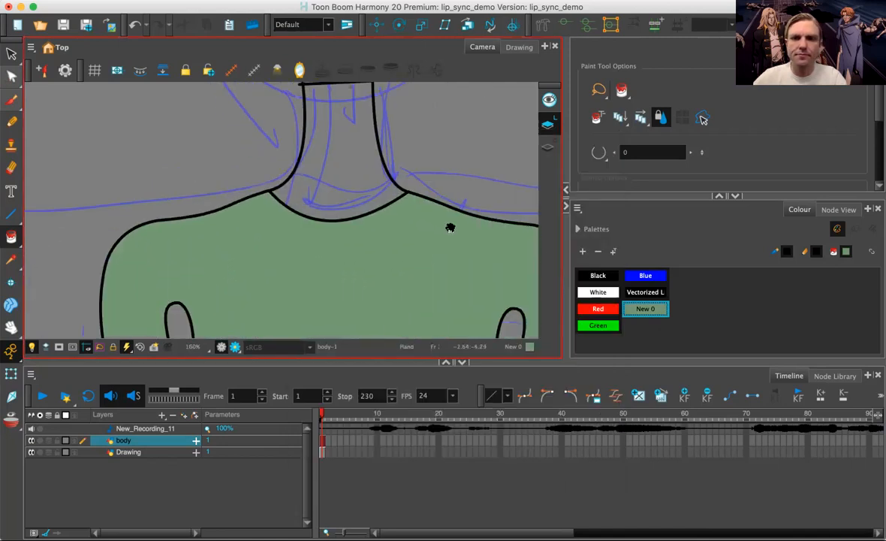
pyautogui.click(582, 251)
pyautogui.rightClick(648, 326)
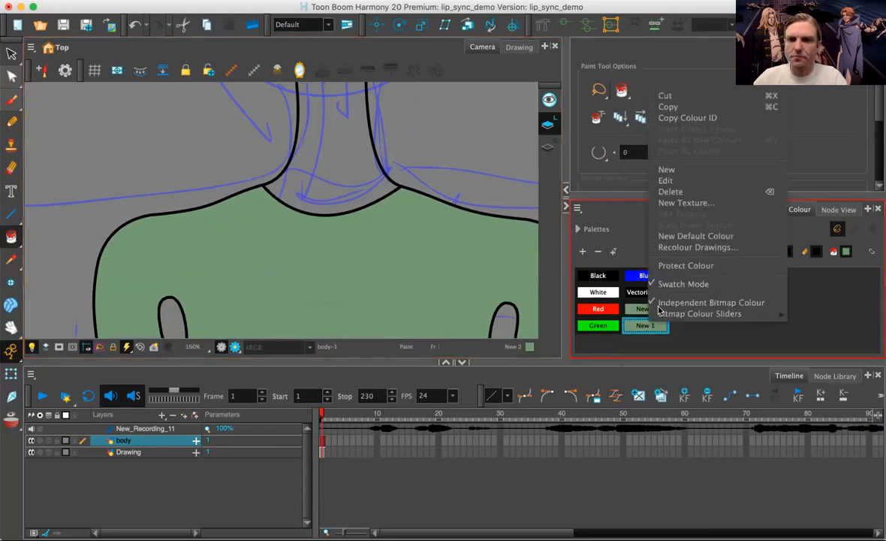
pyautogui.click(670, 172)
pyautogui.moveTo(576, 197); pyautogui.dragTo(561, 201)
pyautogui.moveTo(445, 128); pyautogui.dragTo(601, 66)
# Step: Try purple, dark green and muted green tones for the second new palette colour
pyautogui.moveTo(735, 100); pyautogui.dragTo(734, 99)
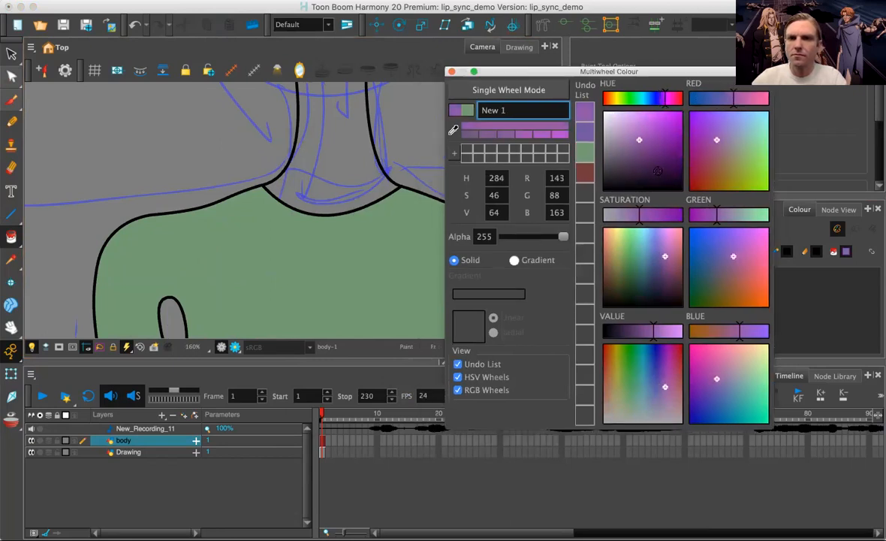
pyautogui.click(657, 171)
pyautogui.click(629, 100)
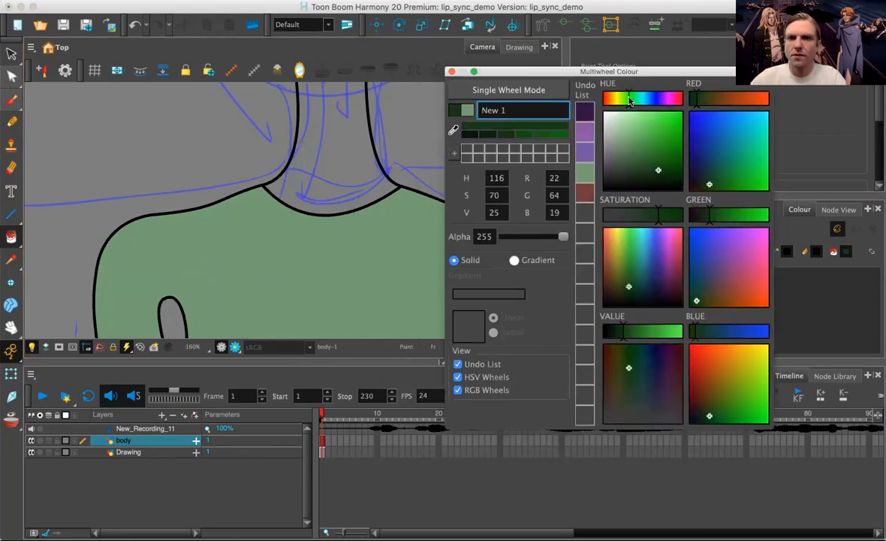
pyautogui.click(627, 142)
pyautogui.press('Return')
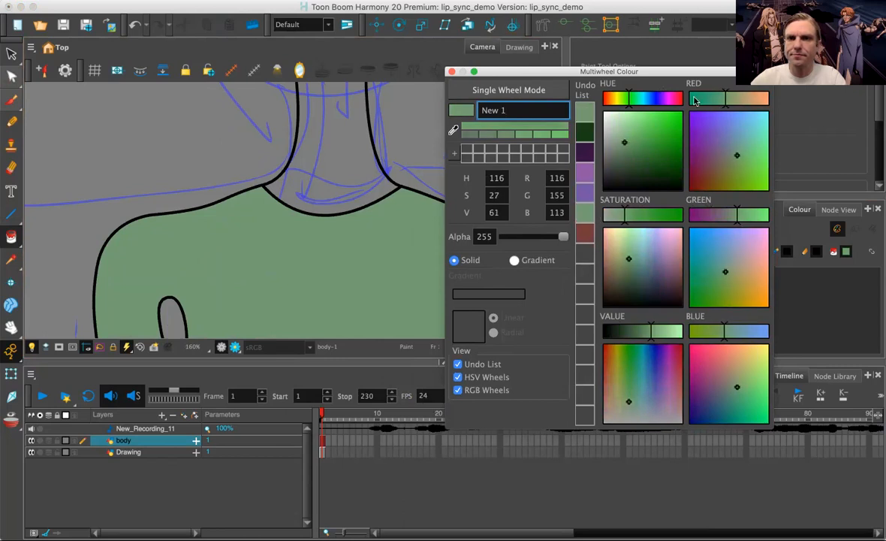
# Step: Set the second new colour to greyish blue (R 122, G 136, B 159) and fill the neck with it
pyautogui.click(651, 99)
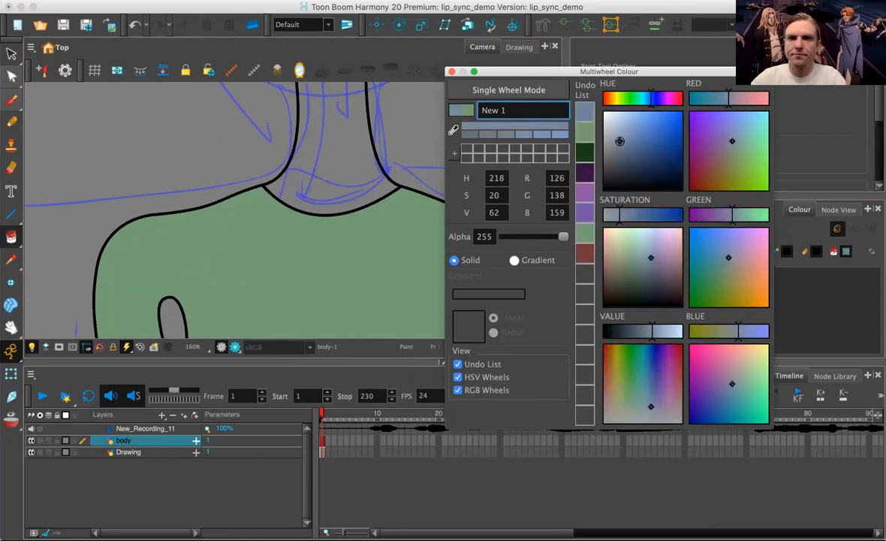
pyautogui.click(343, 170)
pyautogui.scroll(-5, 346, 188)
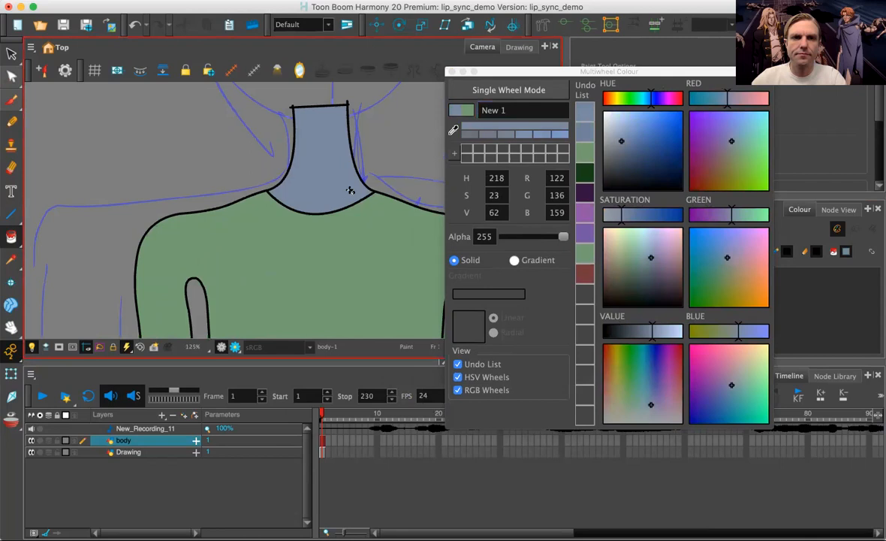
pyautogui.moveTo(353, 200); pyautogui.dragTo(355, 214)
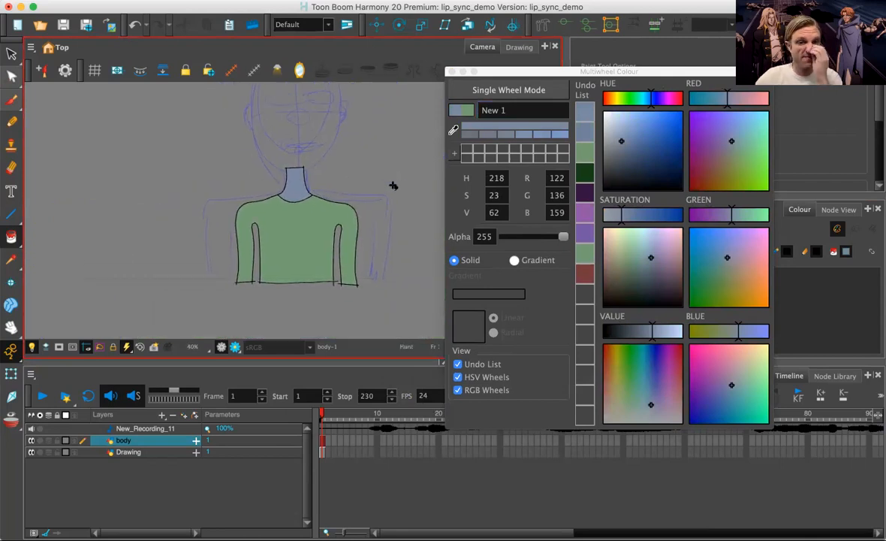
pyautogui.click(452, 72)
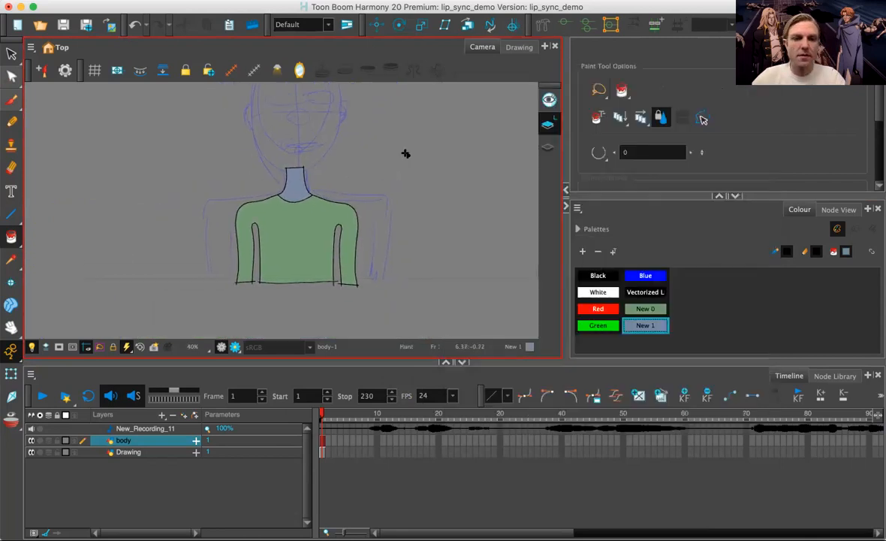
# Step: Select the Brush tool for drawing black shadow outlines on the shirt
pyautogui.scroll(3, 406, 152)
pyautogui.moveTo(380, 153); pyautogui.dragTo(355, 150)
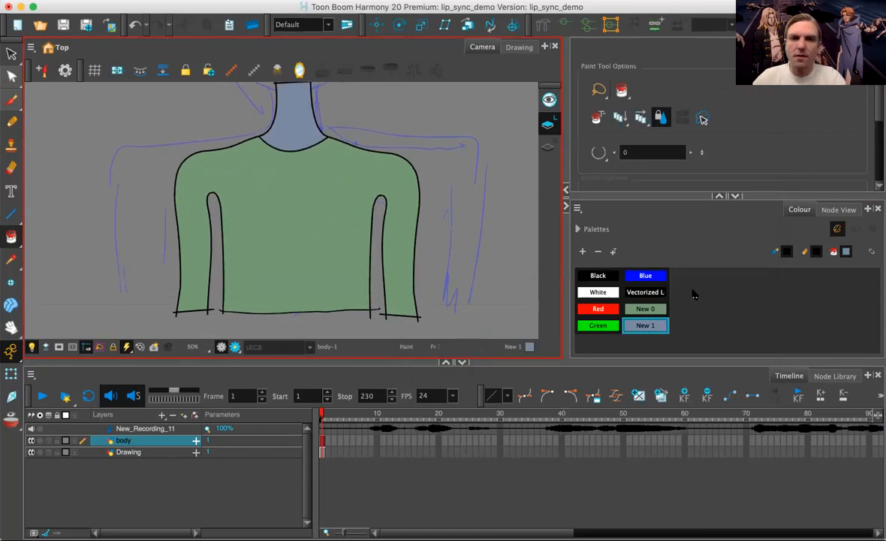
pyautogui.click(11, 99)
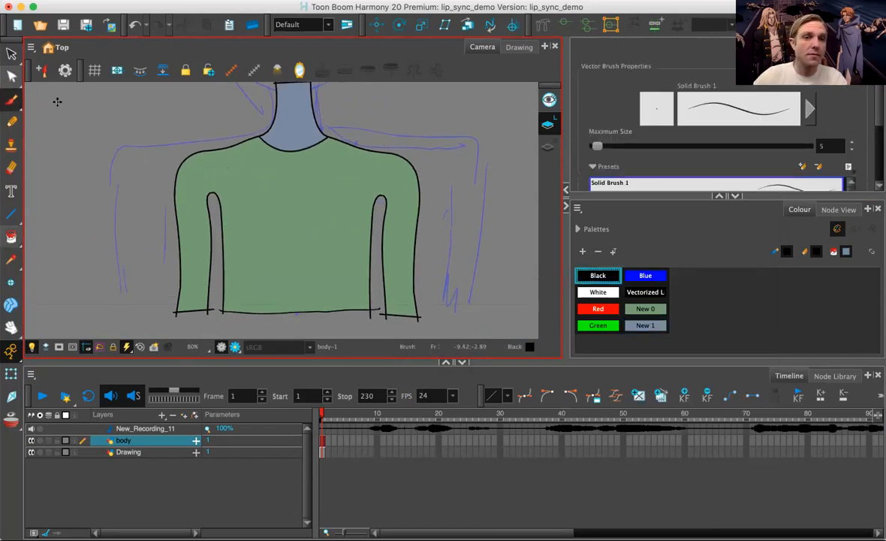
pyautogui.moveTo(371, 120); pyautogui.dragTo(278, 278)
pyautogui.hotkey('ctrl', 'z')
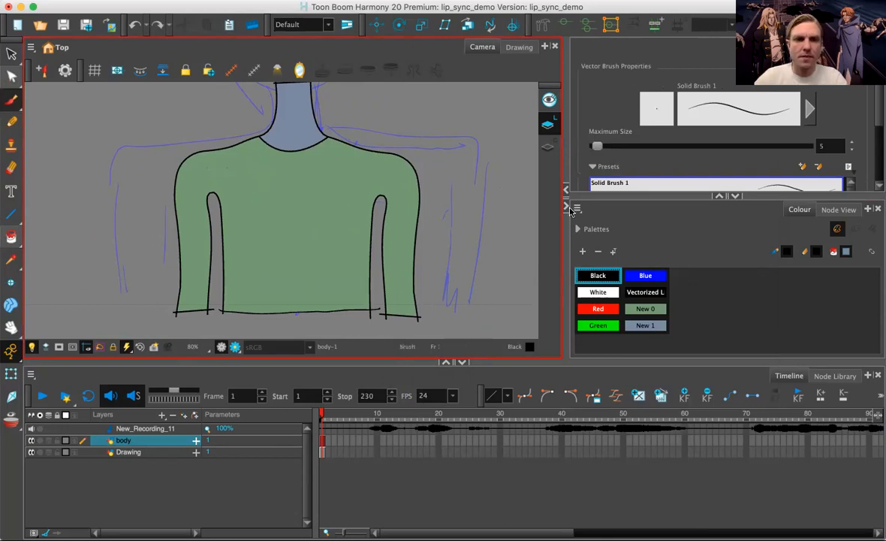
pyautogui.click(647, 310)
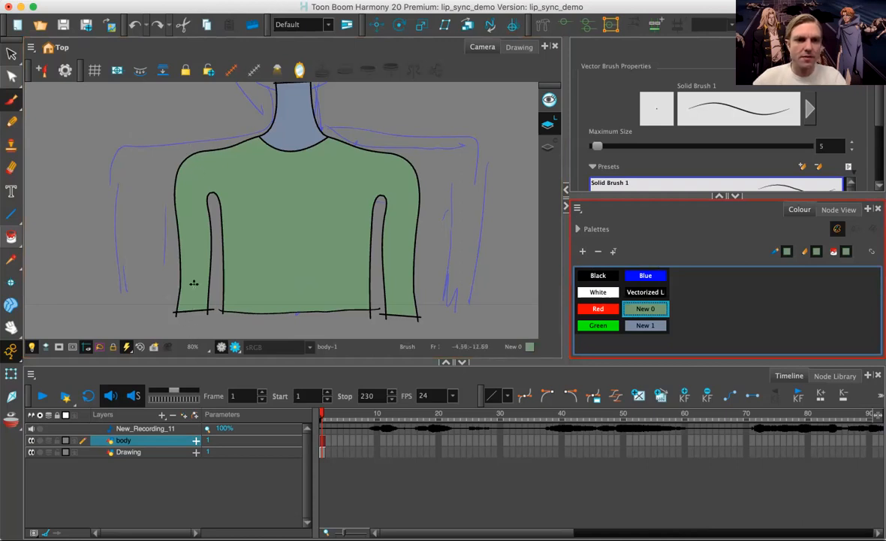
pyautogui.click(179, 230)
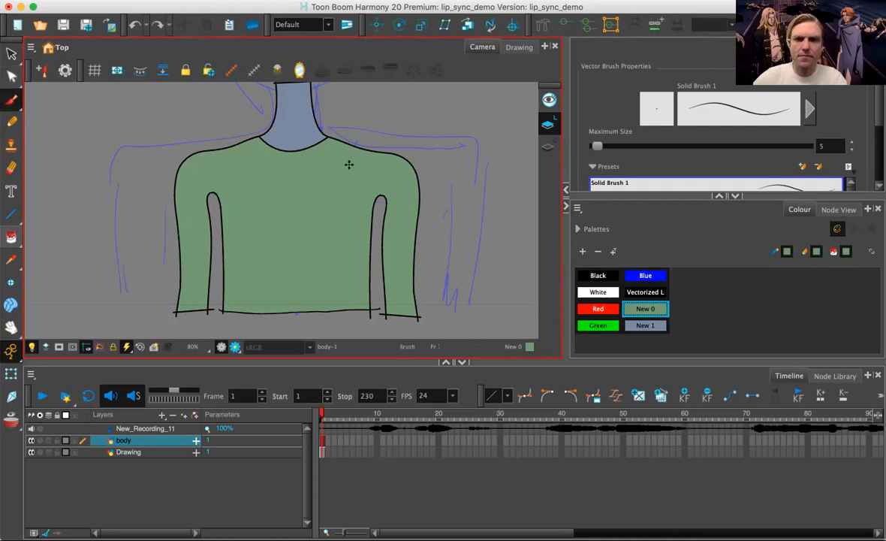
# Step: Draw freehand black shadow boundary lines across both sleeves, around the armpits and down the side of the torso
pyautogui.click(171, 231)
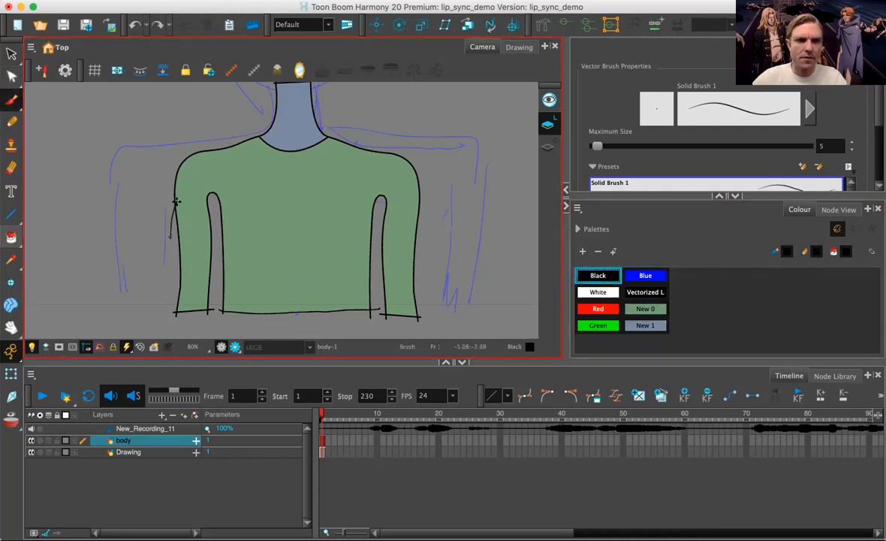
pyautogui.moveTo(226, 194); pyautogui.dragTo(235, 235)
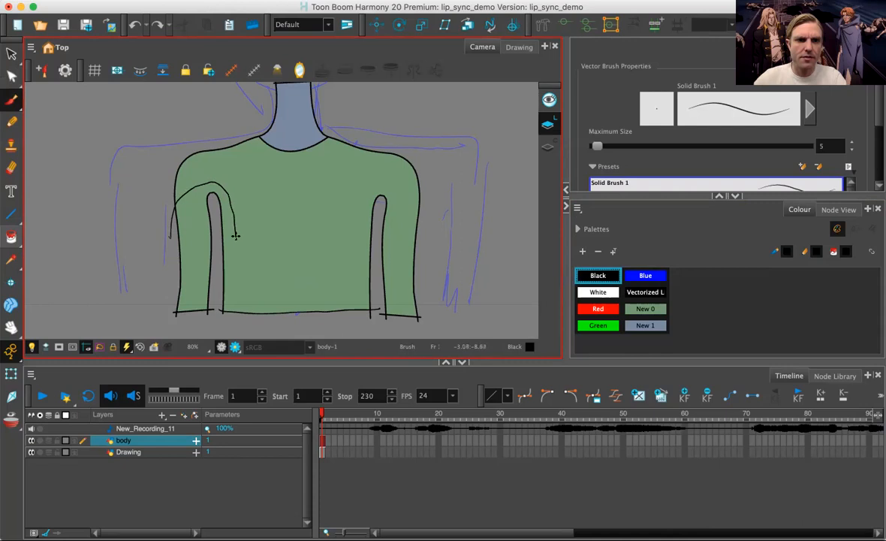
pyautogui.moveTo(229, 281); pyautogui.dragTo(224, 325)
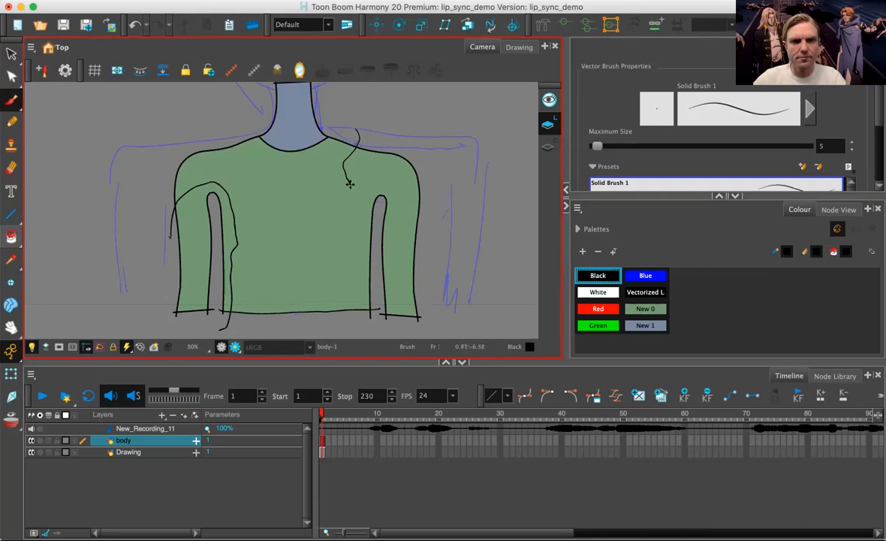
pyautogui.moveTo(348, 207)
pyautogui.mouseDown()
pyautogui.moveTo(289, 305)
pyautogui.moveTo(334, 309)
pyautogui.mouseUp()
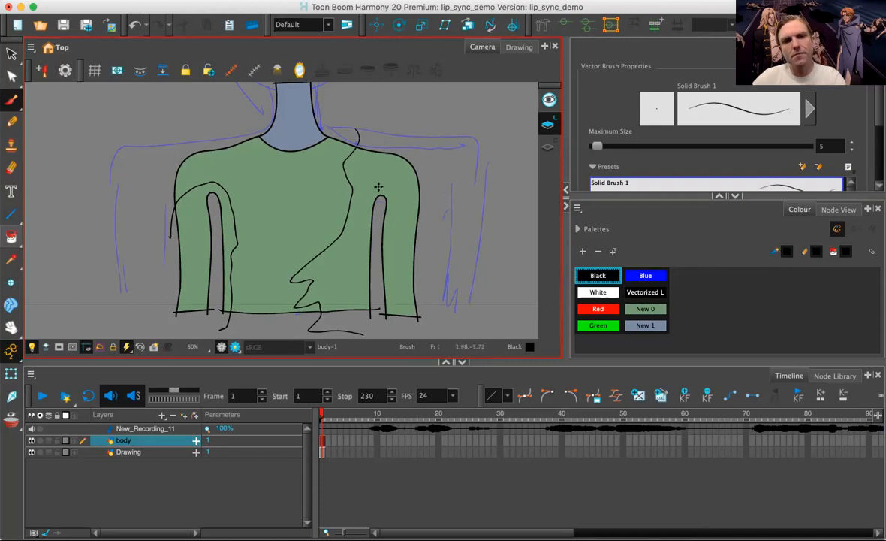
pyautogui.moveTo(308, 228); pyautogui.dragTo(334, 211)
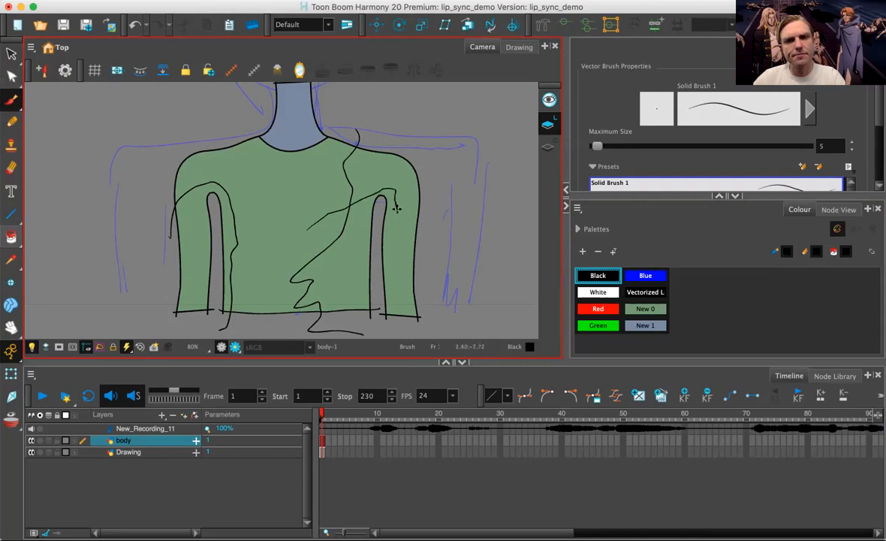
pyautogui.moveTo(396, 212); pyautogui.dragTo(438, 249)
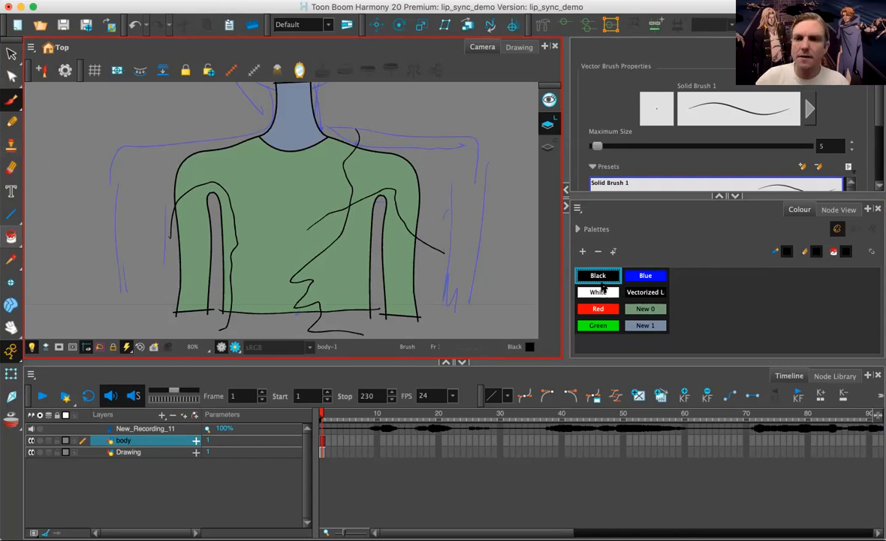
# Step: Darken the shirt's green palette colour to R 92, G 139, B 91
pyautogui.click(644, 309)
pyautogui.rightClick(643, 309)
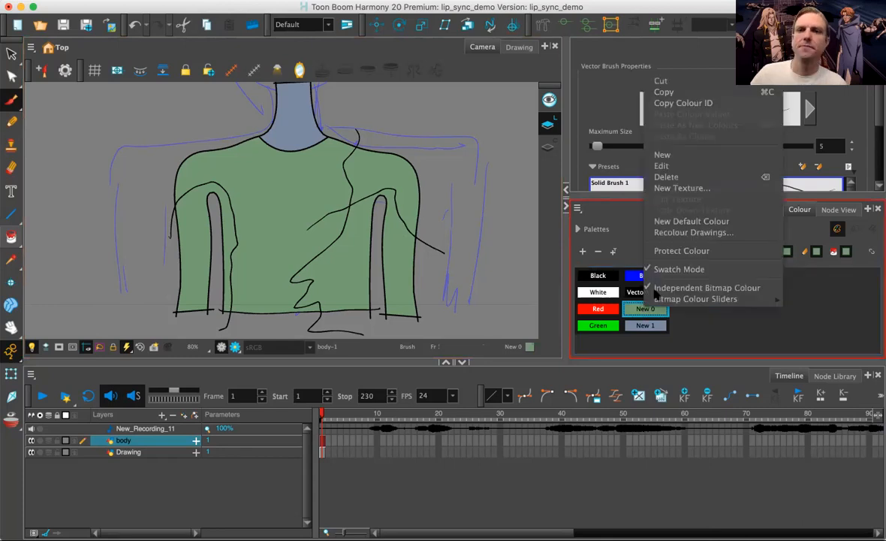
pyautogui.click(661, 164)
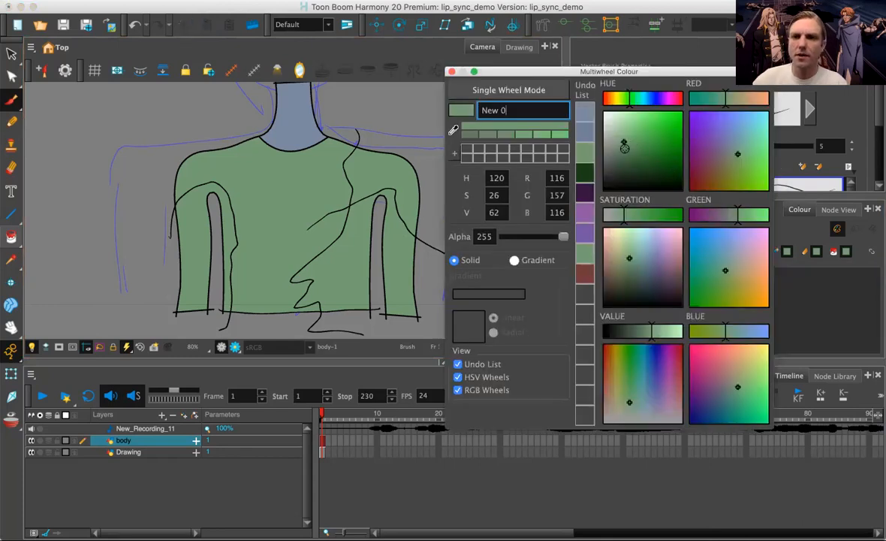
pyautogui.moveTo(625, 142); pyautogui.dragTo(630, 147)
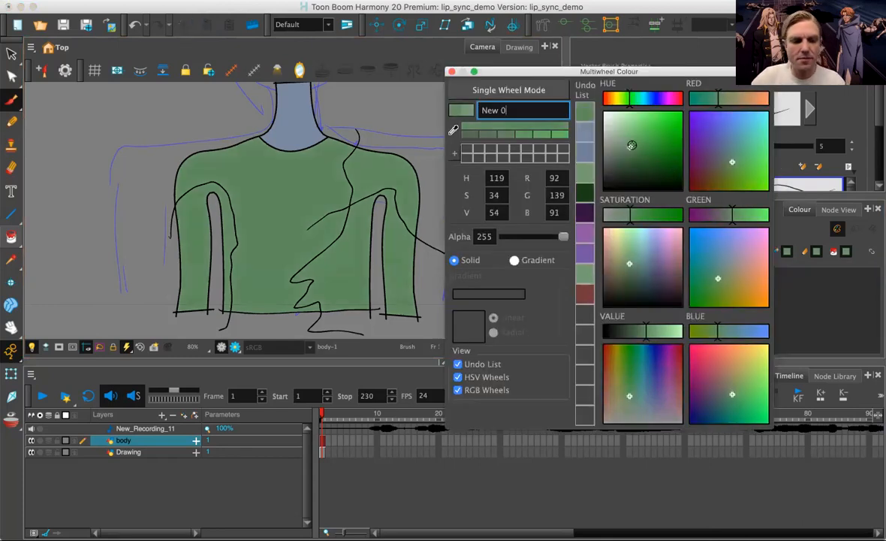
pyautogui.click(450, 72)
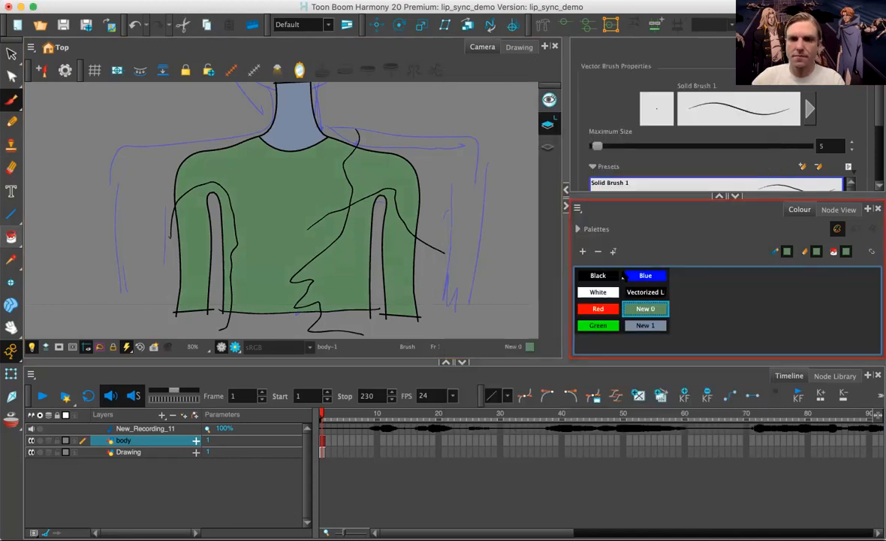
# Step: Add a new palette colour in a darker shadow green with R 75, G 120, B 72
pyautogui.click(582, 250)
pyautogui.rightClick(687, 277)
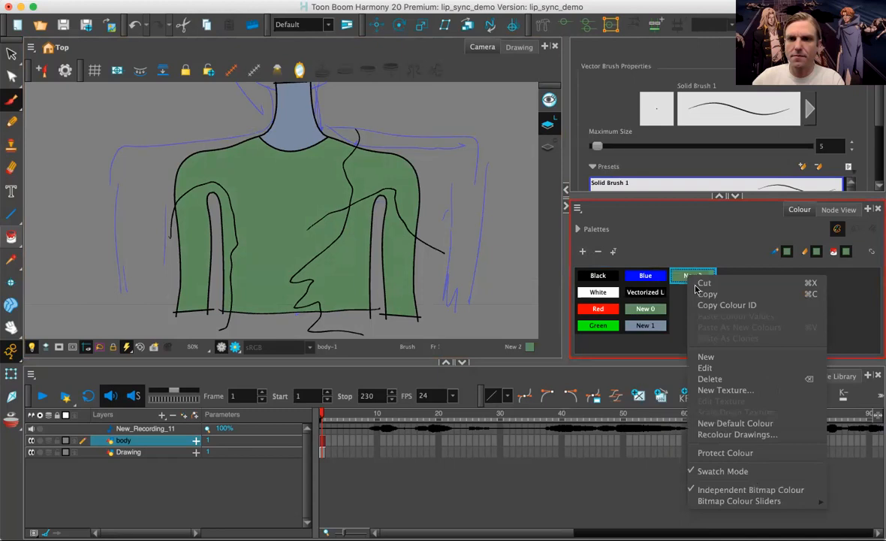
pyautogui.click(705, 341)
pyautogui.moveTo(630, 148); pyautogui.dragTo(635, 153)
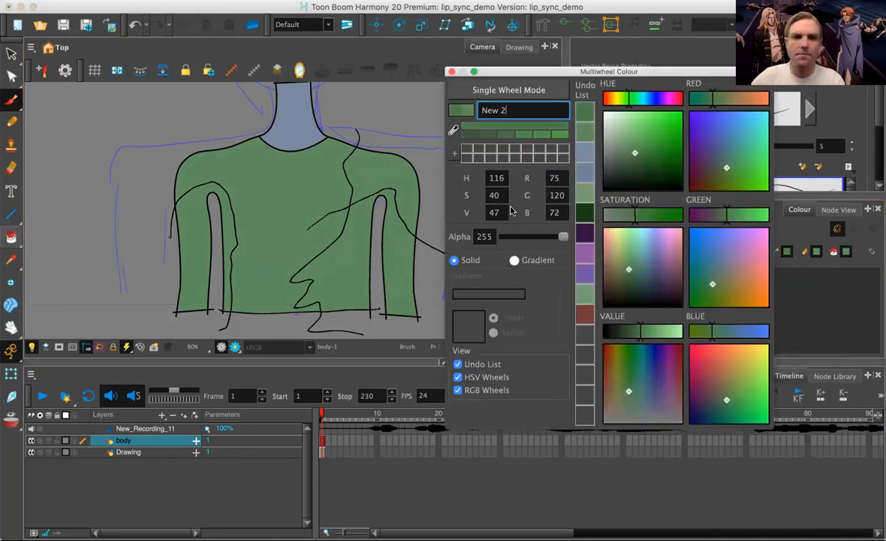
pyautogui.click(451, 71)
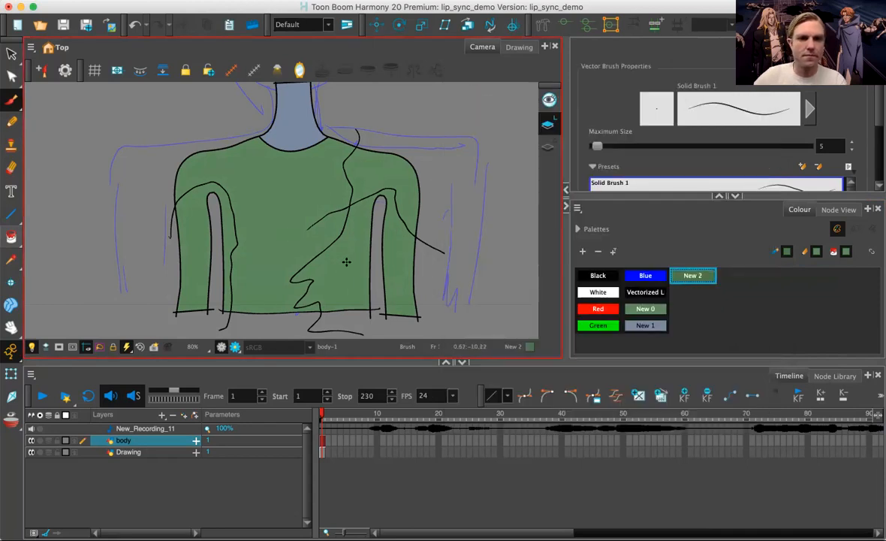
# Step: Paint the outlined shadow areas on both sleeves and the torso with the darker green
pyautogui.click(12, 238)
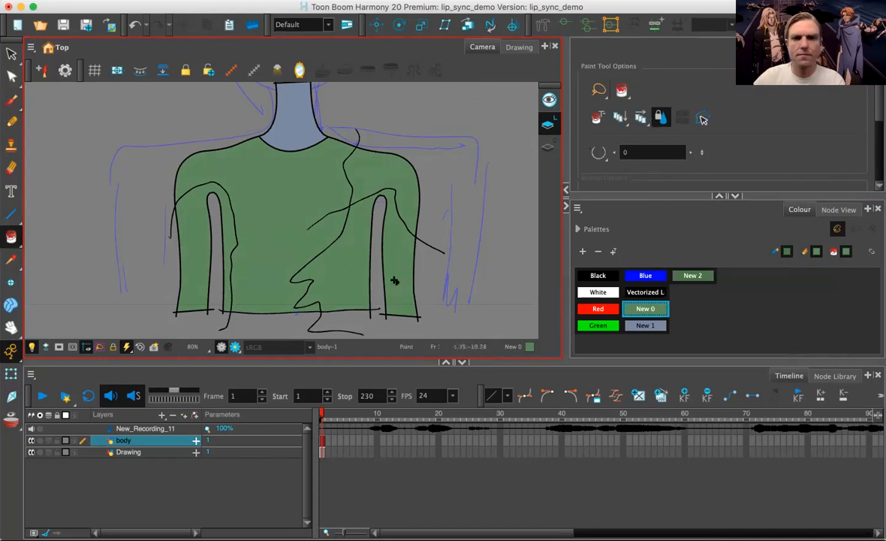
pyautogui.click(692, 277)
pyautogui.moveTo(407, 259); pyautogui.dragTo(342, 264)
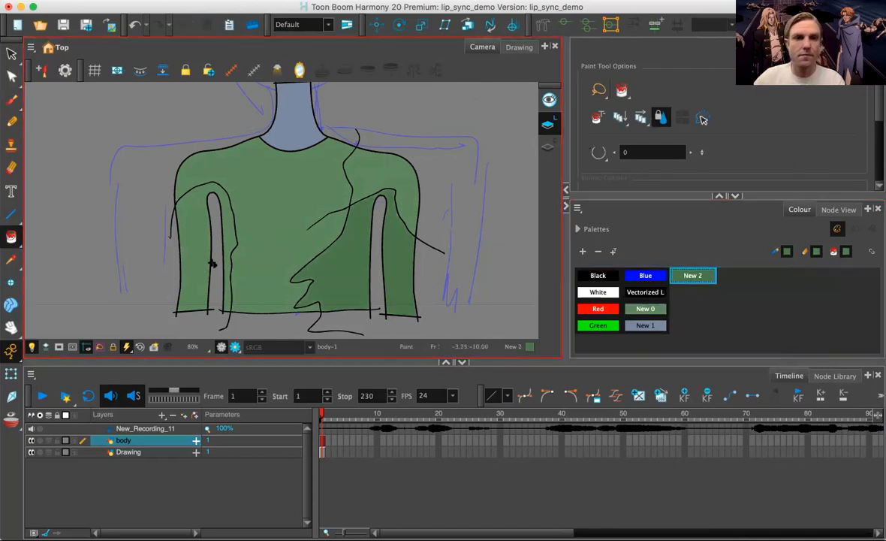
pyautogui.moveTo(212, 263); pyautogui.dragTo(204, 297)
# Step: Delete the black shadow boundary lines from the shirt, keeping the dark green fills
pyautogui.click(11, 53)
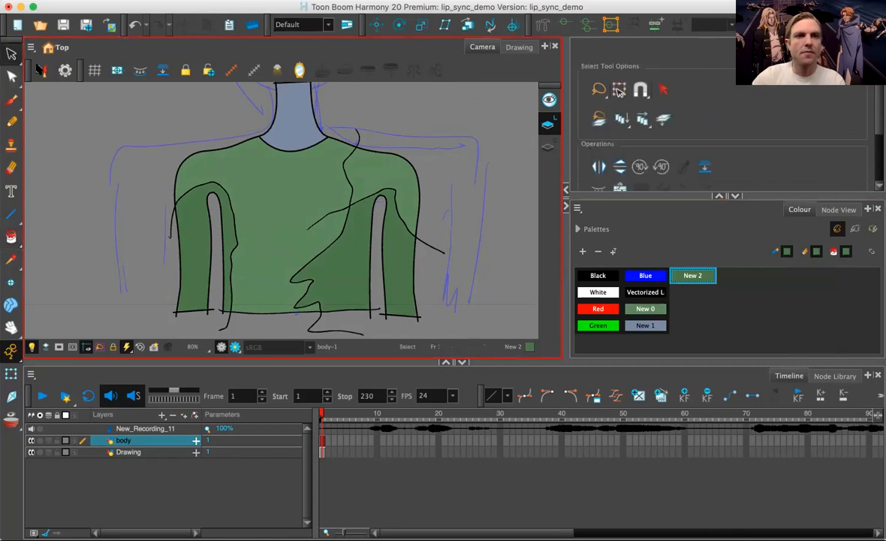
pyautogui.click(361, 131)
pyautogui.press('Delete')
pyautogui.click(431, 240)
pyautogui.press('Delete')
pyautogui.click(173, 222)
pyautogui.press('Delete')
# Step: Choose black and the Line tool for outlining the head over the sketch
pyautogui.moveTo(221, 186)
pyautogui.mouseDown()
pyautogui.moveTo(235, 259)
pyautogui.moveTo(207, 181)
pyautogui.mouseUp()
pyautogui.scroll(4, 207, 181)
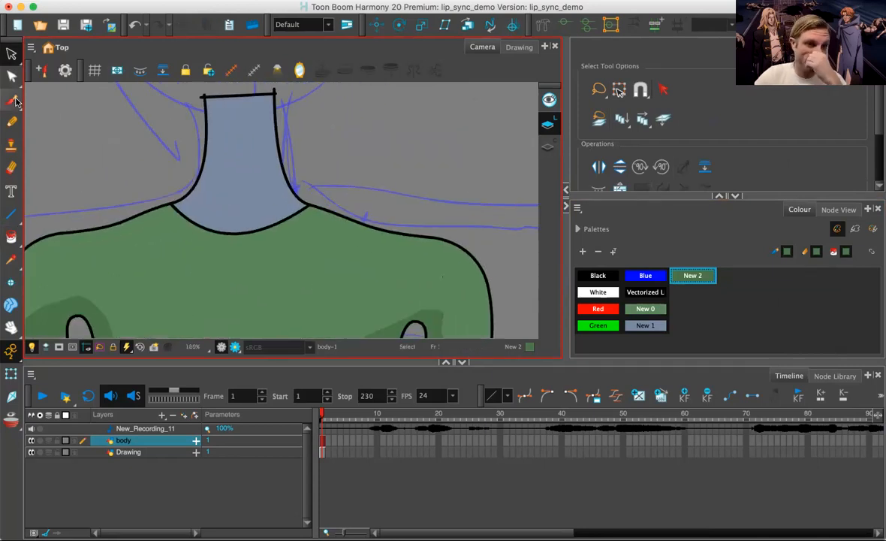
pyautogui.press('2')
pyautogui.press('2')
pyautogui.press('2')
pyautogui.press('2')
pyautogui.press('2')
pyautogui.moveTo(159, 145); pyautogui.dragTo(154, 213)
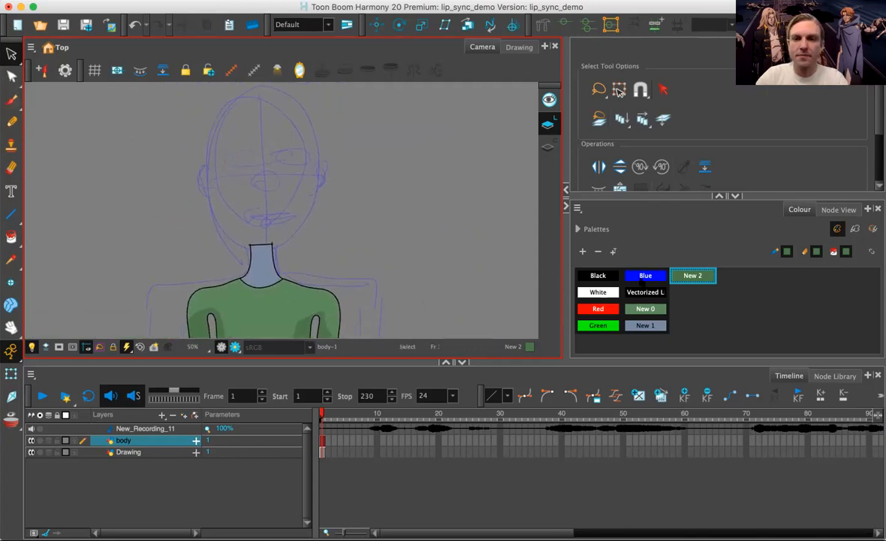
pyautogui.click(595, 278)
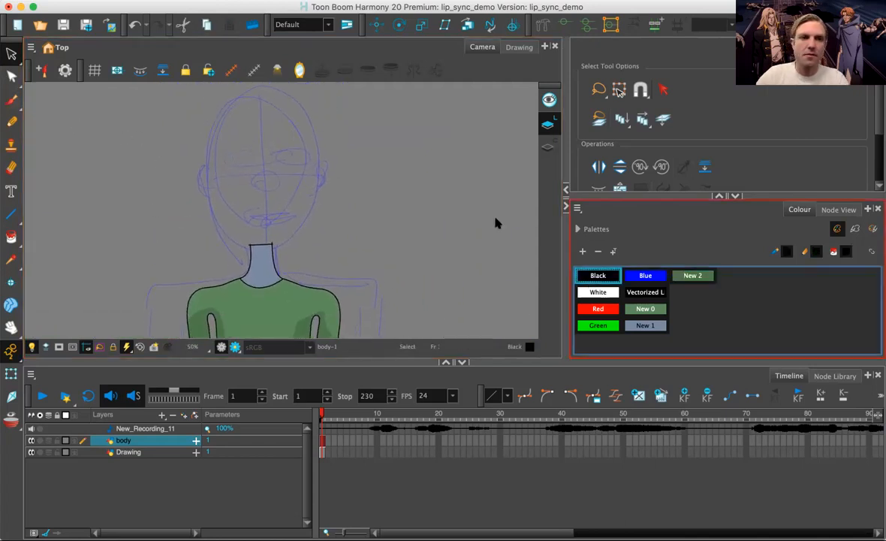
pyautogui.click(12, 214)
pyautogui.moveTo(395, 138); pyautogui.dragTo(399, 137)
pyautogui.moveTo(336, 156)
pyautogui.mouseDown()
pyautogui.moveTo(272, 192)
pyautogui.moveTo(327, 227)
pyautogui.moveTo(308, 331)
pyautogui.mouseUp()
pyautogui.hotkey('ctrl', 'z')
# Step: Enlarge the drawing view and add a vector drawing layer named head above the body layer
pyautogui.scroll(5, 274, 192)
pyautogui.moveTo(302, 376); pyautogui.dragTo(297, 407)
pyautogui.moveTo(313, 271); pyautogui.dragTo(362, 212)
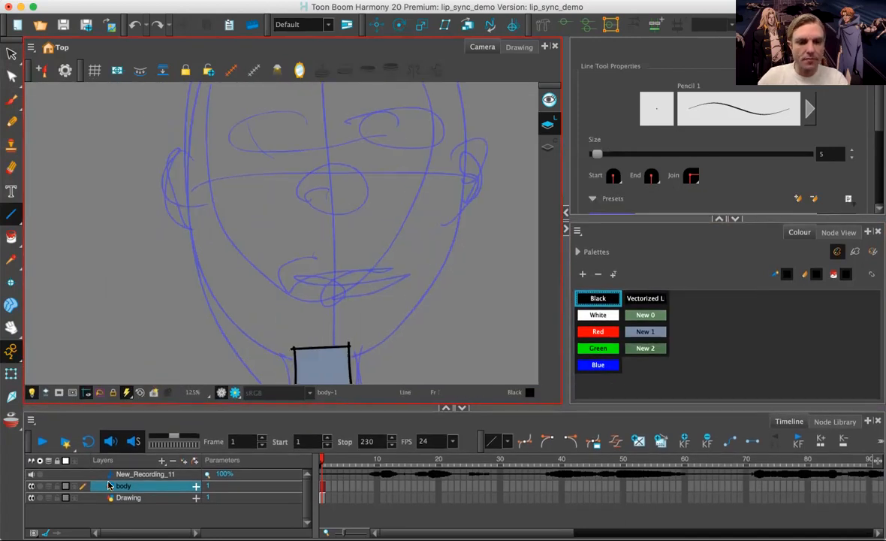
pyautogui.click(161, 461)
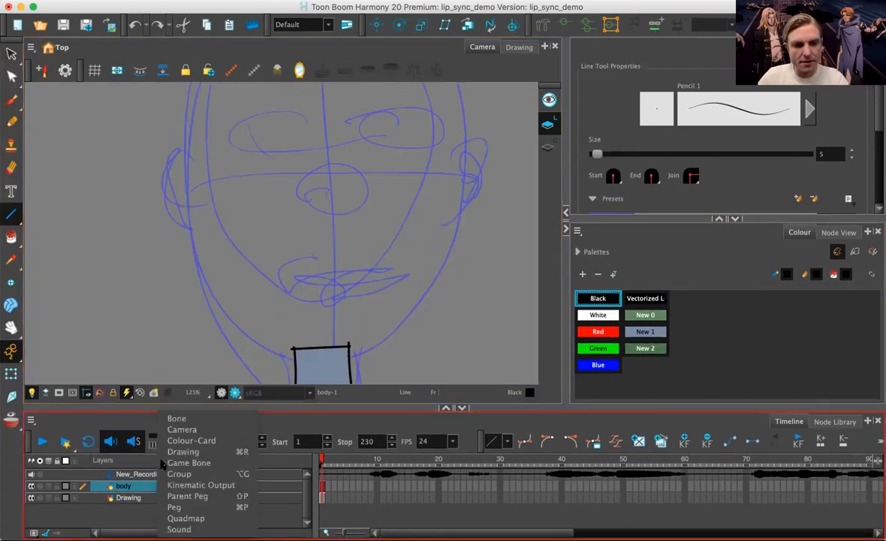
pyautogui.click(183, 452)
pyautogui.write('head')
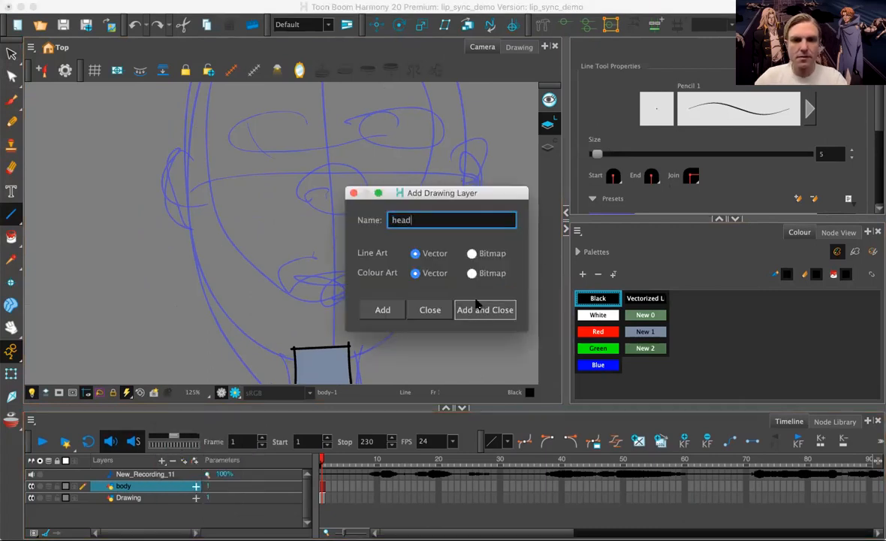
pyautogui.click(478, 307)
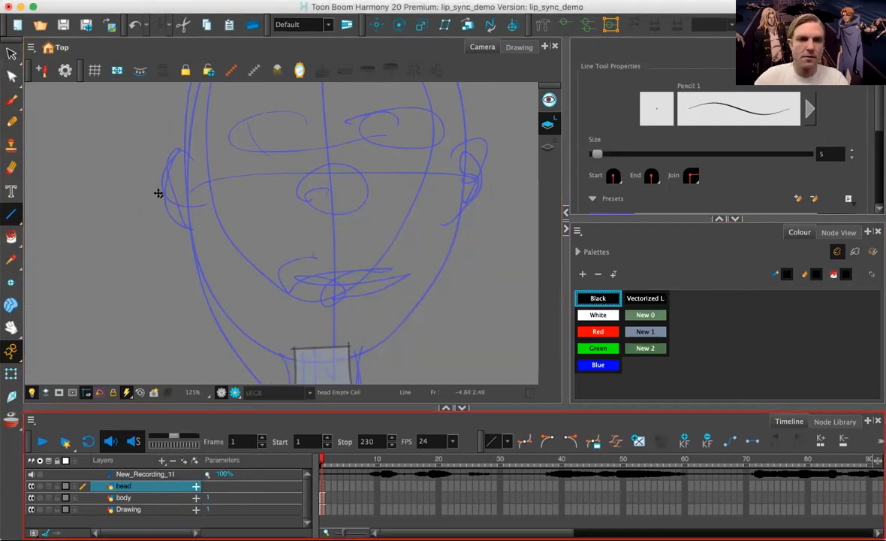
# Step: Trace the head's oval outline over the sketch with black curved lines for the jaw, chin, sides and crown
pyautogui.moveTo(189, 208)
pyautogui.mouseDown()
pyautogui.moveTo(251, 323)
pyautogui.moveTo(313, 349)
pyautogui.moveTo(314, 361)
pyautogui.moveTo(223, 366)
pyautogui.mouseUp()
pyautogui.moveTo(325, 361)
pyautogui.mouseDown()
pyautogui.moveTo(391, 322)
pyautogui.moveTo(461, 192)
pyautogui.moveTo(397, 360)
pyautogui.moveTo(451, 362)
pyautogui.moveTo(440, 342)
pyautogui.mouseUp()
pyautogui.scroll(5, 290, 296)
pyautogui.moveTo(203, 260)
pyautogui.mouseDown()
pyautogui.moveTo(257, 95)
pyautogui.moveTo(306, 72)
pyautogui.moveTo(187, 103)
pyautogui.moveTo(196, 81)
pyautogui.mouseUp()
pyautogui.press('1')
pyautogui.press('1')
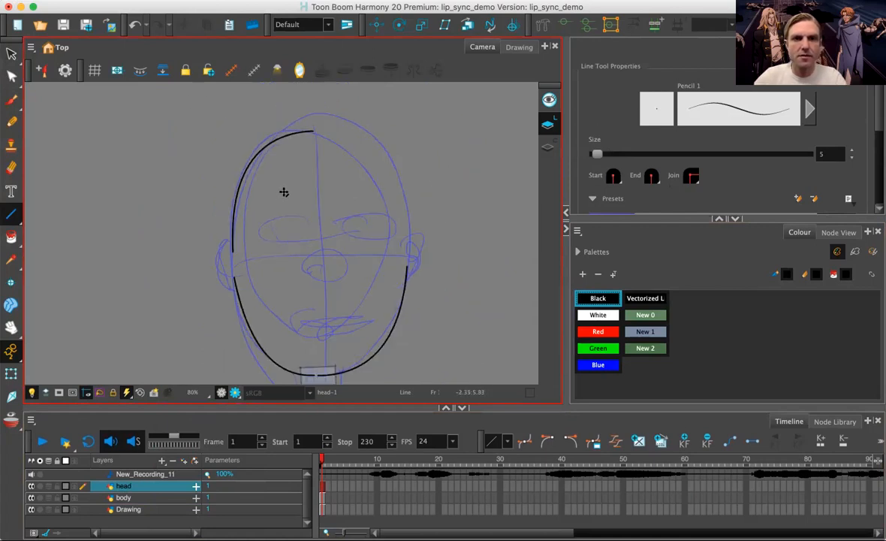
pyautogui.moveTo(316, 130)
pyautogui.mouseDown()
pyautogui.moveTo(405, 250)
pyautogui.moveTo(403, 132)
pyautogui.mouseUp()
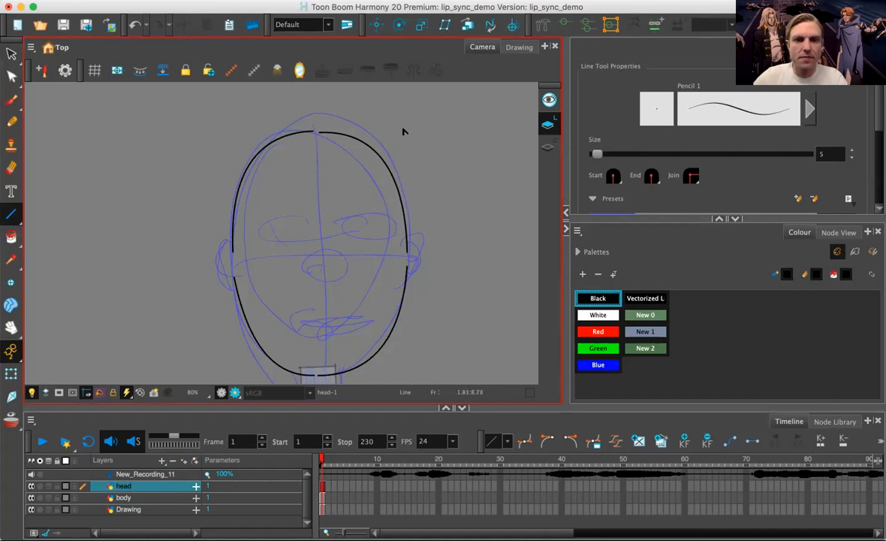
# Step: Select the Brush tool for outlining the ear at the right side of the head sketch
pyautogui.scroll(8, 388, 245)
pyautogui.moveTo(340, 251)
pyautogui.mouseDown()
pyautogui.moveTo(211, 192)
pyautogui.moveTo(121, 190)
pyautogui.mouseUp()
pyautogui.click(11, 95)
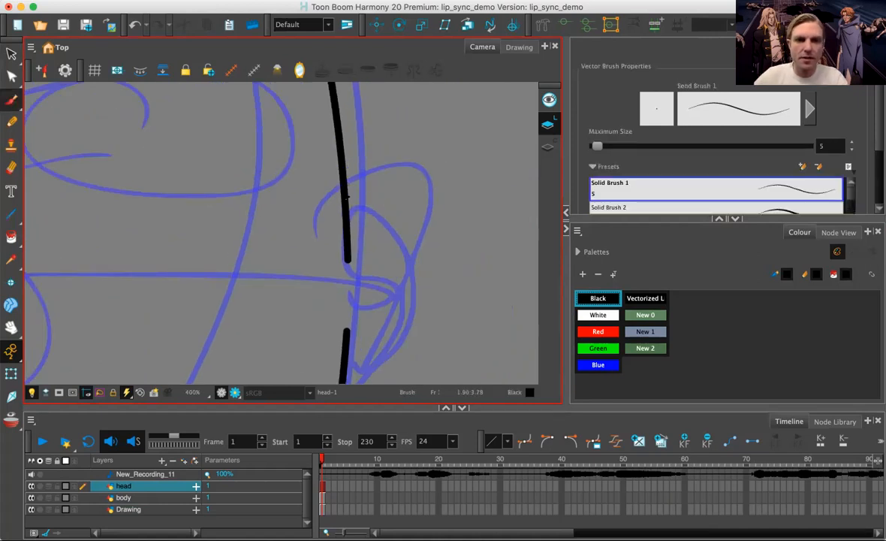
pyautogui.moveTo(347, 197)
pyautogui.mouseDown()
pyautogui.moveTo(407, 173)
pyautogui.moveTo(456, 244)
pyautogui.moveTo(409, 345)
pyautogui.moveTo(369, 370)
pyautogui.moveTo(348, 359)
pyautogui.mouseUp()
pyautogui.hotkey('alt', 's')
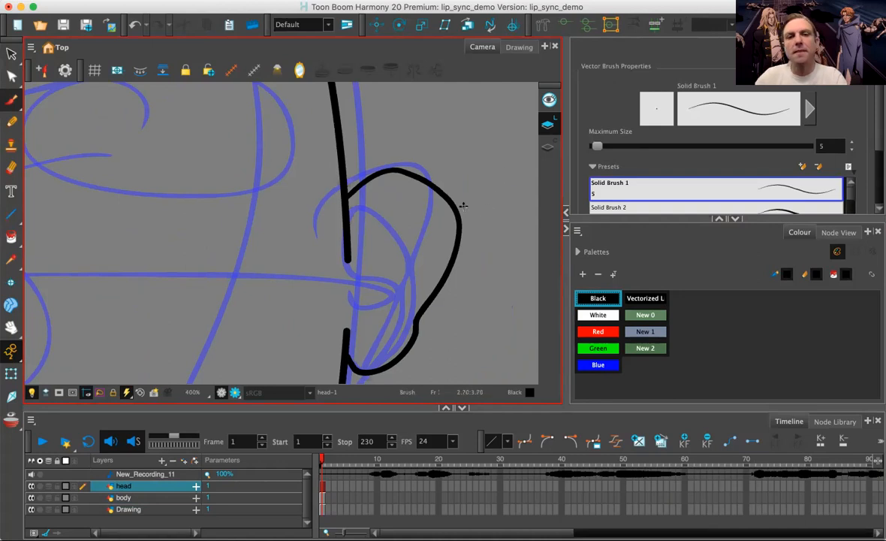
pyautogui.press('super+z')
pyautogui.moveTo(362, 200)
pyautogui.mouseDown()
pyautogui.moveTo(429, 166)
pyautogui.moveTo(473, 221)
pyautogui.moveTo(410, 273)
pyautogui.moveTo(432, 325)
pyautogui.moveTo(390, 347)
pyautogui.mouseUp()
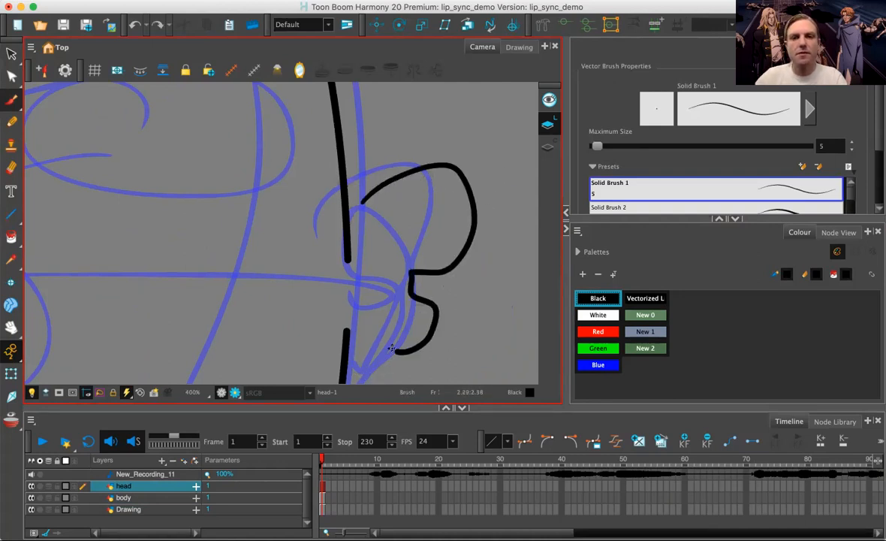
pyautogui.press('super+z')
pyautogui.moveTo(370, 192)
pyautogui.mouseDown()
pyautogui.moveTo(473, 211)
pyautogui.moveTo(453, 265)
pyautogui.moveTo(438, 337)
pyautogui.mouseUp()
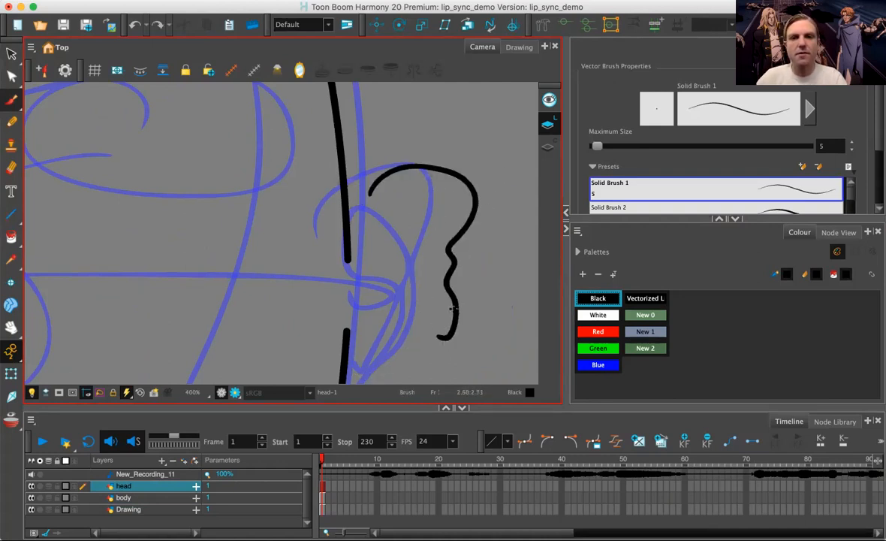
pyautogui.press('super+z')
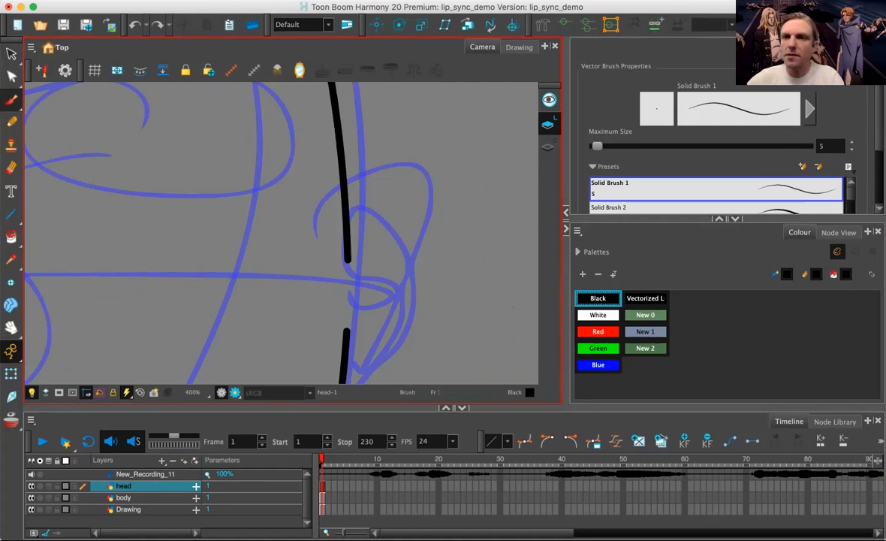
# Step: Set both the centerline smoothing and the contour smoothing of the Solid Brush 1 vector brush to 40
pyautogui.scroll(-3, 873, 120)
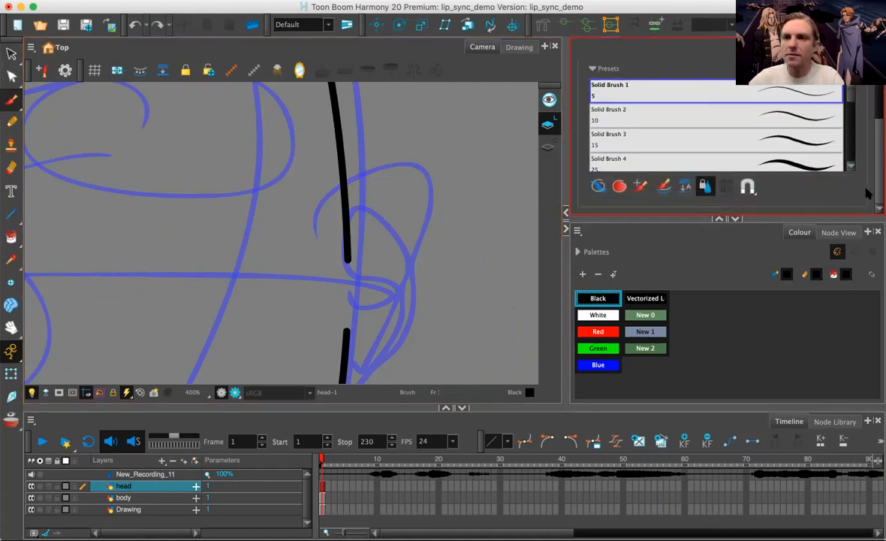
pyautogui.scroll(3, 869, 93)
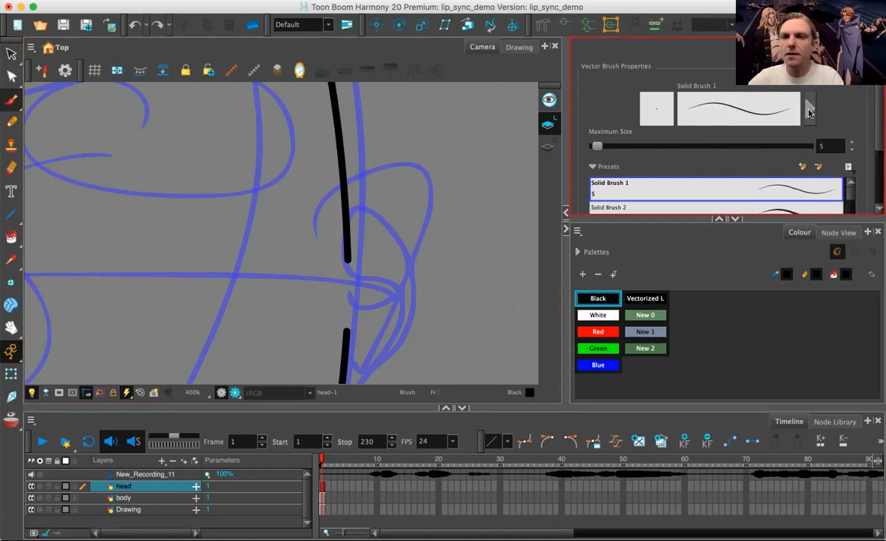
pyautogui.click(809, 110)
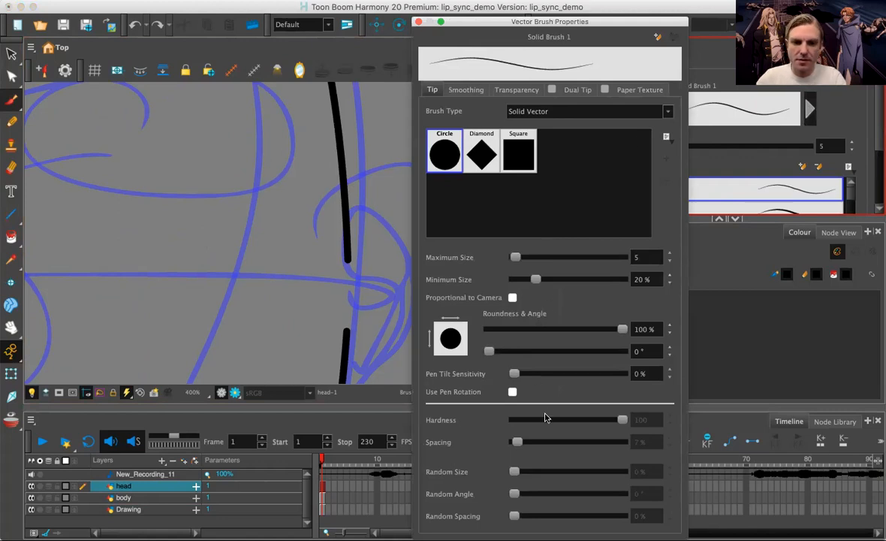
pyautogui.click(465, 89)
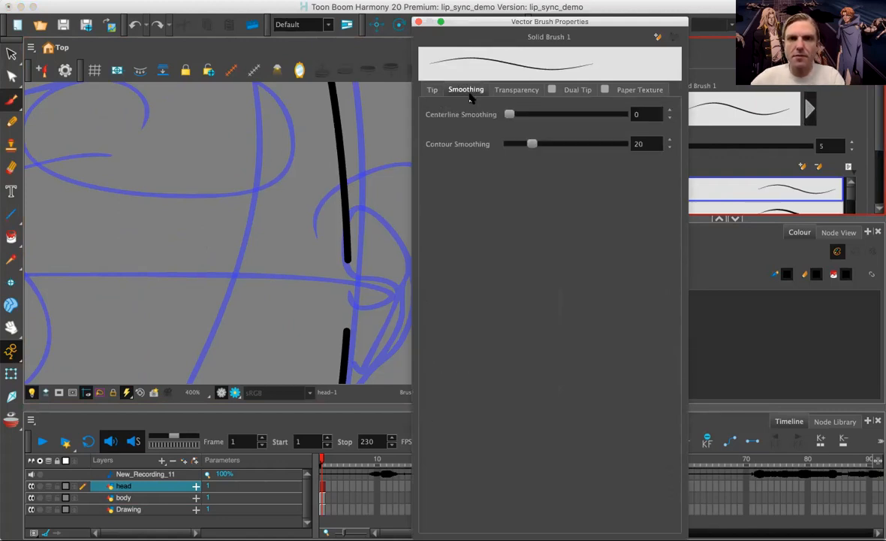
pyautogui.moveTo(511, 114); pyautogui.dragTo(560, 114)
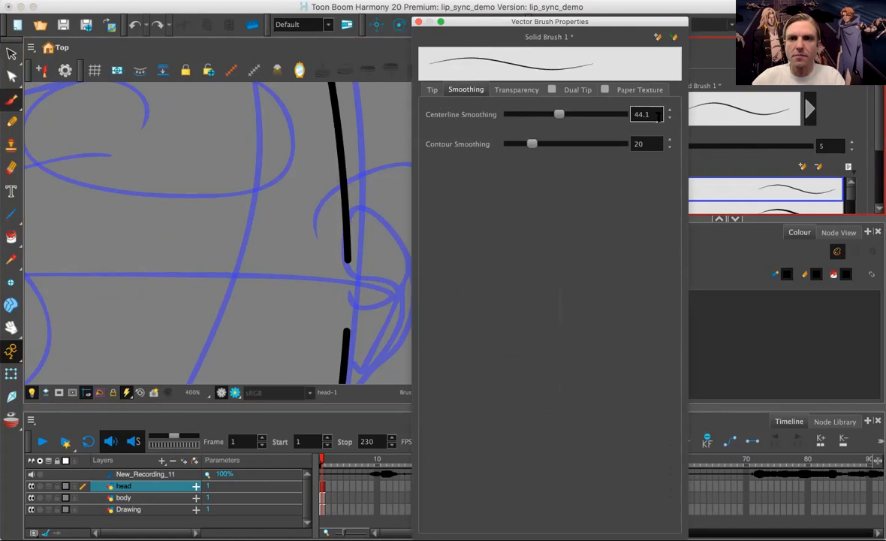
pyautogui.moveTo(653, 114); pyautogui.dragTo(625, 112)
pyautogui.write('40')
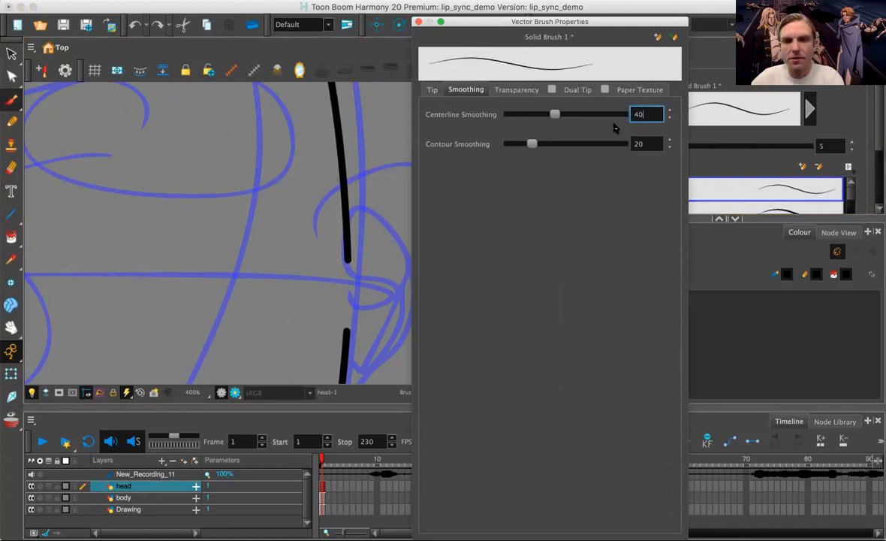
pyautogui.doubleClick(637, 143)
pyautogui.write('40')
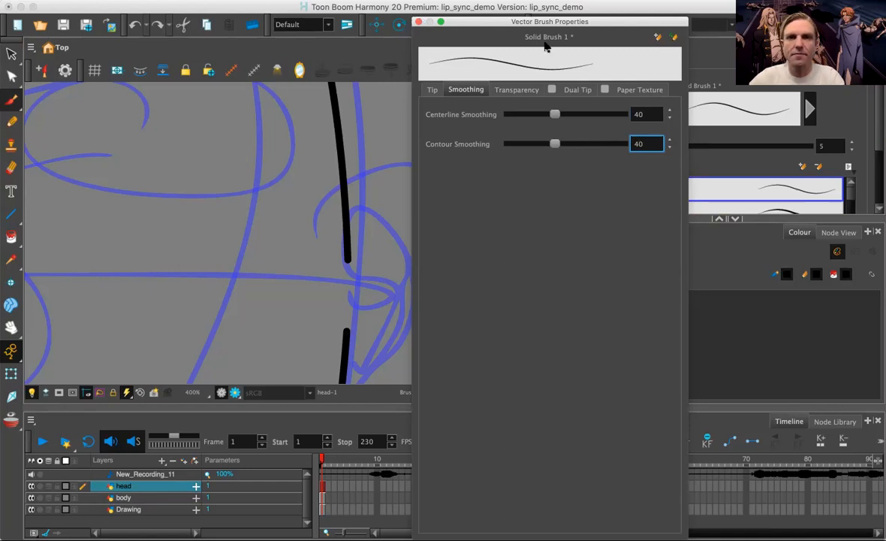
pyautogui.press('Return')
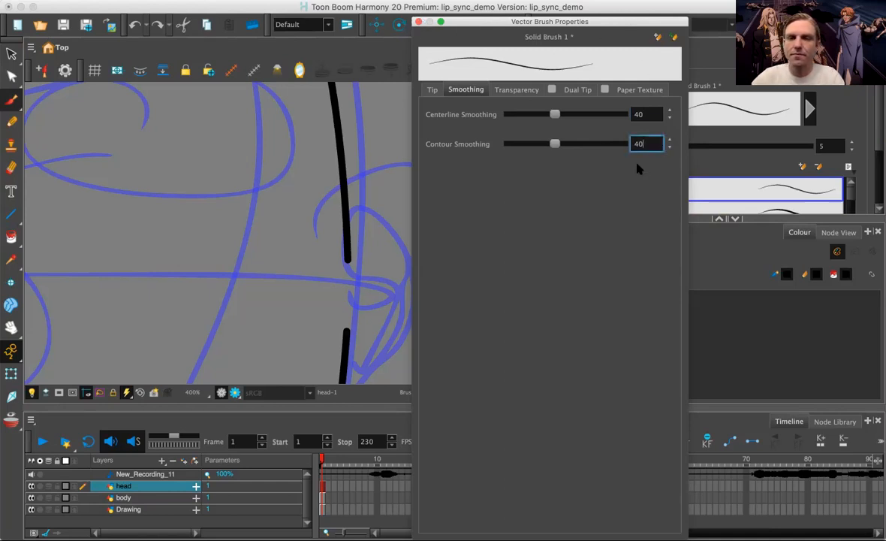
pyautogui.click(418, 21)
# Step: Outline the outer ear on the right side of the head with a black brush stroke, undoing unsuitable attempts
pyautogui.moveTo(387, 165)
pyautogui.mouseDown()
pyautogui.moveTo(456, 212)
pyautogui.moveTo(458, 287)
pyautogui.moveTo(445, 311)
pyautogui.mouseUp()
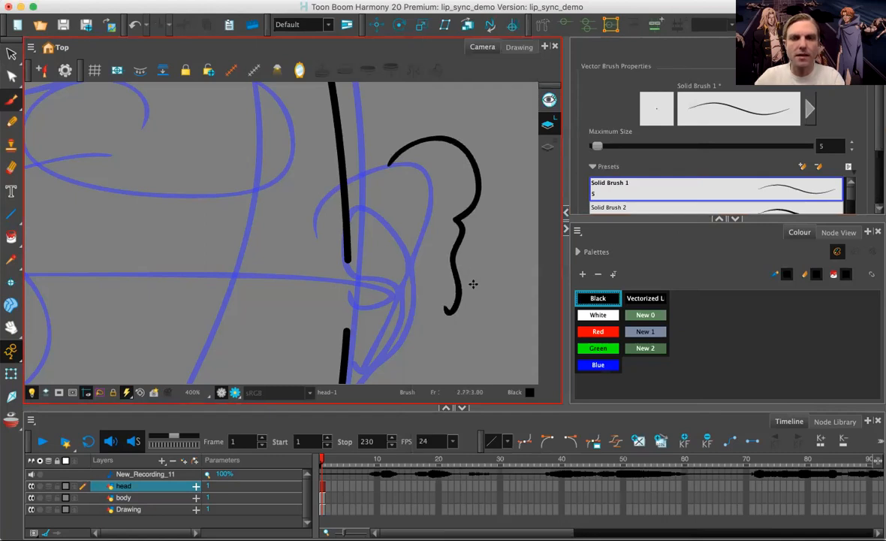
pyautogui.hotkey('ctrl', 'z')
pyautogui.moveTo(379, 170)
pyautogui.mouseDown()
pyautogui.moveTo(458, 196)
pyautogui.moveTo(481, 216)
pyautogui.moveTo(493, 287)
pyautogui.moveTo(427, 323)
pyautogui.moveTo(418, 289)
pyautogui.moveTo(427, 248)
pyautogui.moveTo(410, 208)
pyautogui.moveTo(415, 146)
pyautogui.moveTo(460, 171)
pyautogui.moveTo(472, 216)
pyautogui.moveTo(416, 320)
pyautogui.moveTo(385, 328)
pyautogui.mouseUp()
pyautogui.hotkey('ctrl', 'z')
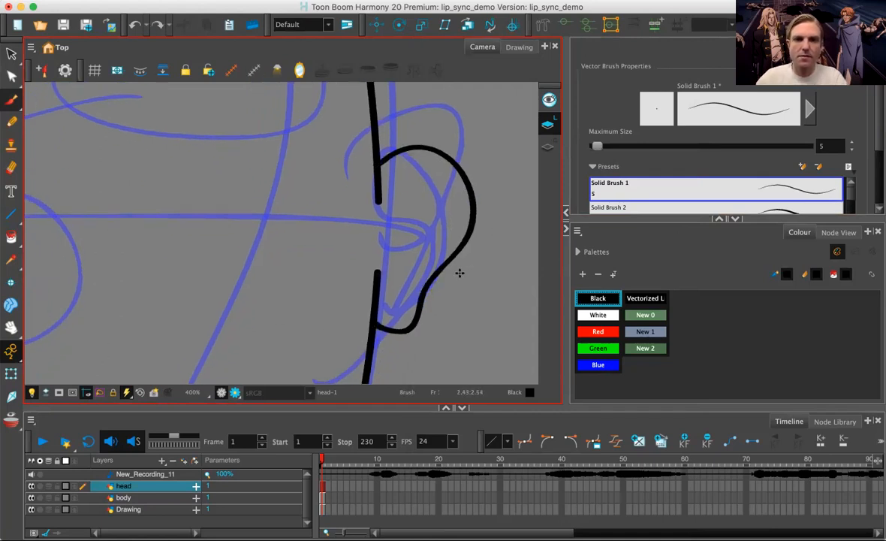
# Step: Outline the outer ear on the left side of the head, bridging the gap in the head's side line
pyautogui.scroll(-3, 459, 271)
pyautogui.moveTo(247, 257); pyautogui.dragTo(539, 212)
pyautogui.press('2')
pyautogui.press('2')
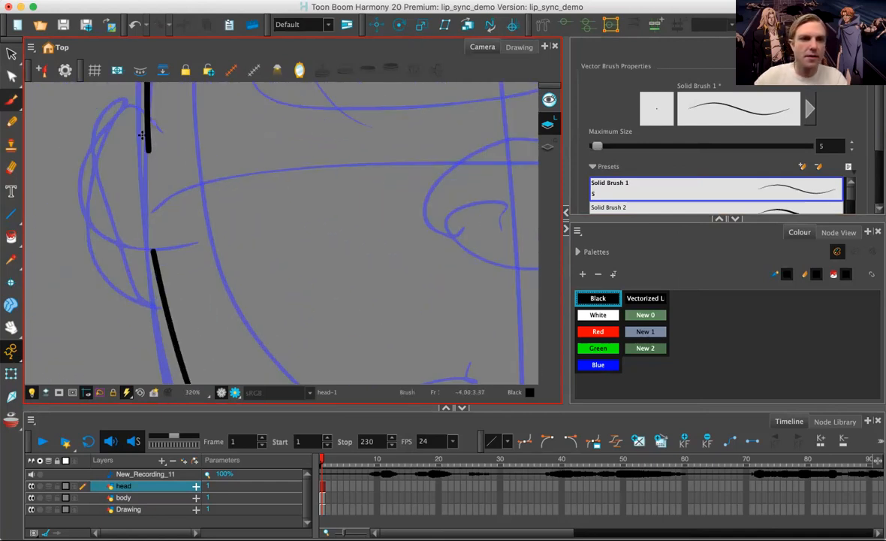
pyautogui.moveTo(141, 129)
pyautogui.mouseDown()
pyautogui.moveTo(119, 133)
pyautogui.moveTo(96, 157)
pyautogui.moveTo(94, 205)
pyautogui.moveTo(126, 240)
pyautogui.moveTo(149, 286)
pyautogui.mouseUp()
# Step: Draw the curved inner fold inside the ear on the right side of the head
pyautogui.press('1')
pyautogui.press('1')
pyautogui.press('1')
pyautogui.moveTo(323, 246); pyautogui.dragTo(198, 210)
pyautogui.moveTo(267, 224); pyautogui.dragTo(299, 259)
pyautogui.press('1')
pyautogui.press('1')
pyautogui.press('2')
pyautogui.press('2')
pyautogui.press('2')
pyautogui.press('2')
pyautogui.moveTo(477, 211); pyautogui.dragTo(310, 200)
pyautogui.press('2')
pyautogui.press('2')
pyautogui.press('2')
pyautogui.press('2')
pyautogui.press('2')
pyautogui.press('2')
pyautogui.moveTo(256, 124)
pyautogui.mouseDown()
pyautogui.moveTo(297, 109)
pyautogui.moveTo(279, 237)
pyautogui.moveTo(237, 244)
pyautogui.mouseUp()
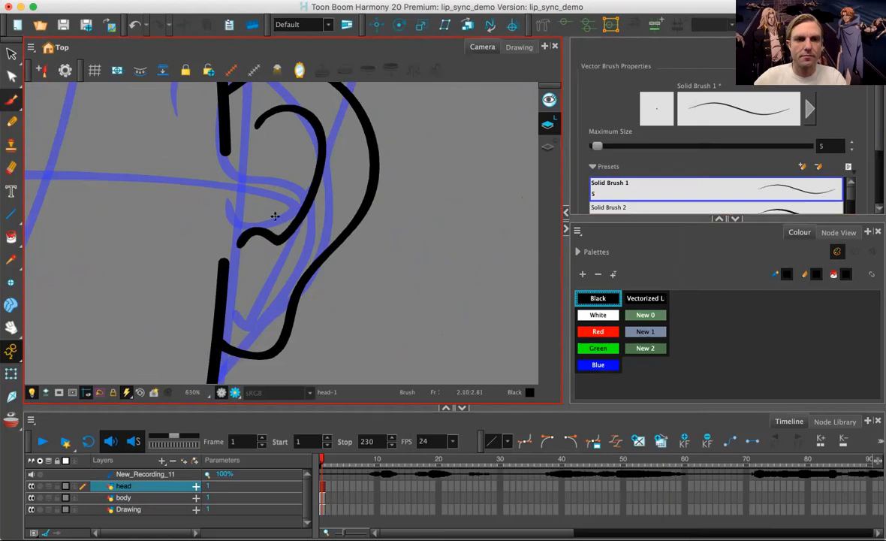
# Step: Draw the curved inner fold inside the ear on the left side of the head
pyautogui.moveTo(196, 209); pyautogui.dragTo(505, 207)
pyautogui.moveTo(95, 185); pyautogui.dragTo(537, 163)
pyautogui.moveTo(166, 180); pyautogui.dragTo(533, 163)
pyautogui.moveTo(75, 166)
pyautogui.mouseDown()
pyautogui.moveTo(224, 176)
pyautogui.moveTo(203, 186)
pyautogui.moveTo(211, 297)
pyautogui.moveTo(228, 292)
pyautogui.mouseUp()
pyautogui.press('1')
pyautogui.scroll(-5, 399, 231)
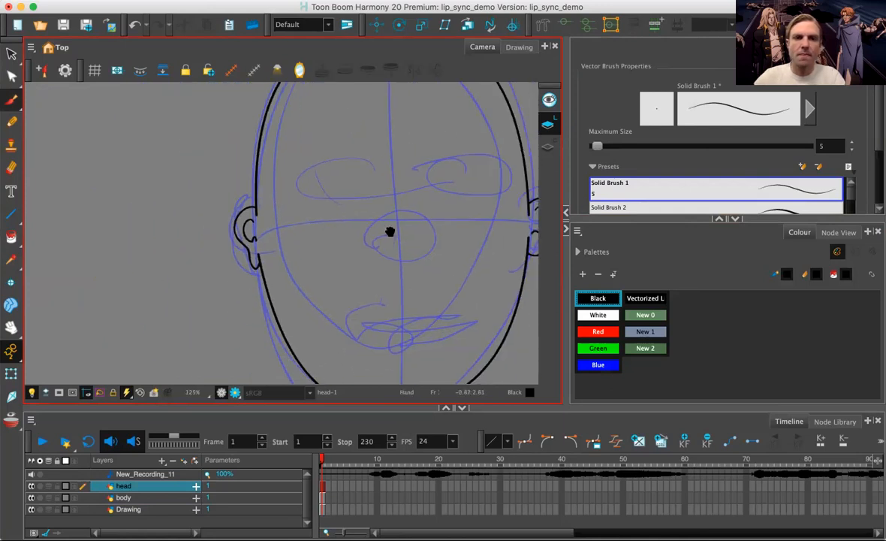
# Step: Join the two head outline ends at the crown with the Contour Editor to close the gap
pyautogui.scroll(-2, 287, 248)
pyautogui.moveTo(280, 272)
pyautogui.mouseDown()
pyautogui.moveTo(294, 220)
pyautogui.moveTo(285, 310)
pyautogui.mouseUp()
pyautogui.scroll(2, 292, 247)
pyautogui.scroll(4, 292, 247)
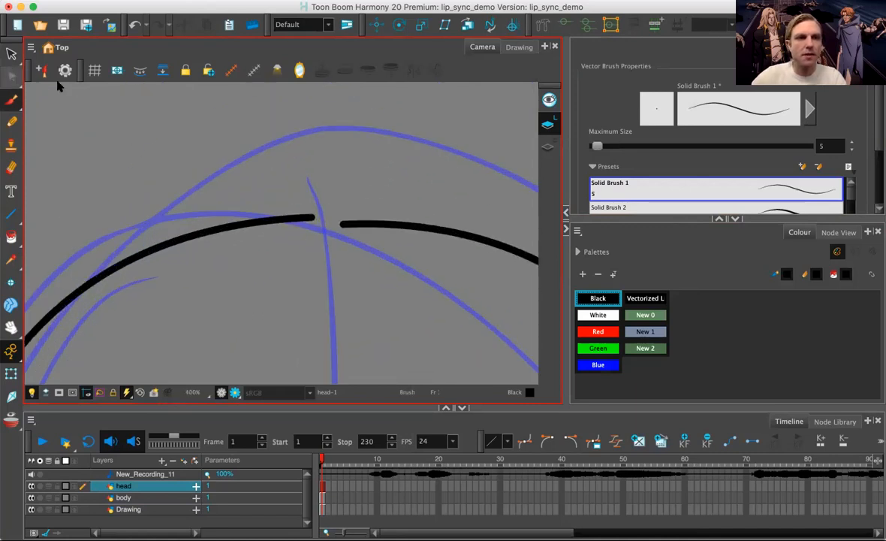
pyautogui.click(12, 76)
pyautogui.scroll(2, 339, 171)
pyautogui.click(272, 220)
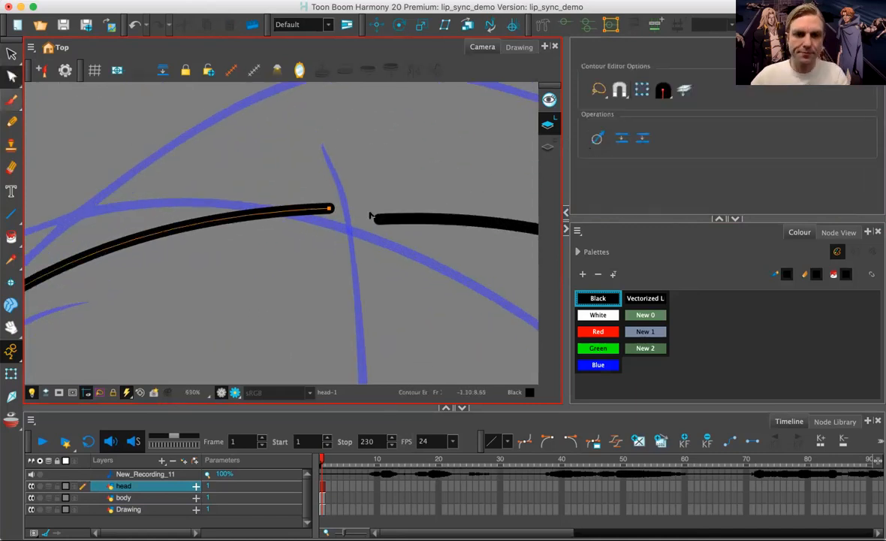
pyautogui.click(376, 221)
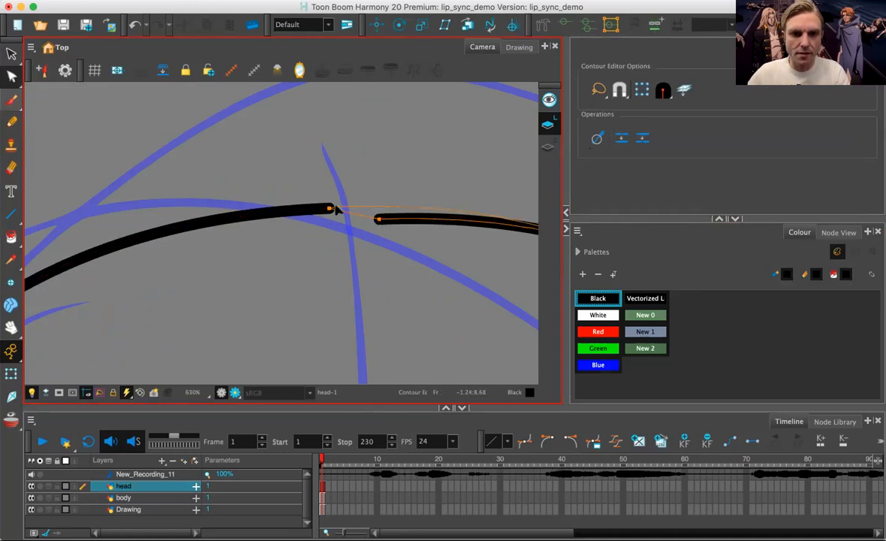
pyautogui.scroll(-8, 329, 211)
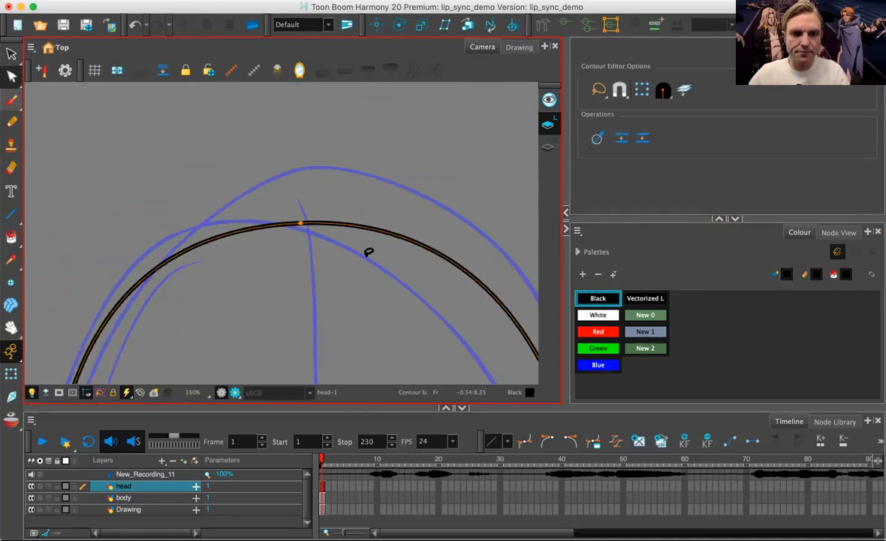
# Step: Join the two jaw line ends at the chin with the Contour Editor and adjust the curve handle for a smooth chin
pyautogui.scroll(-5, 307, 233)
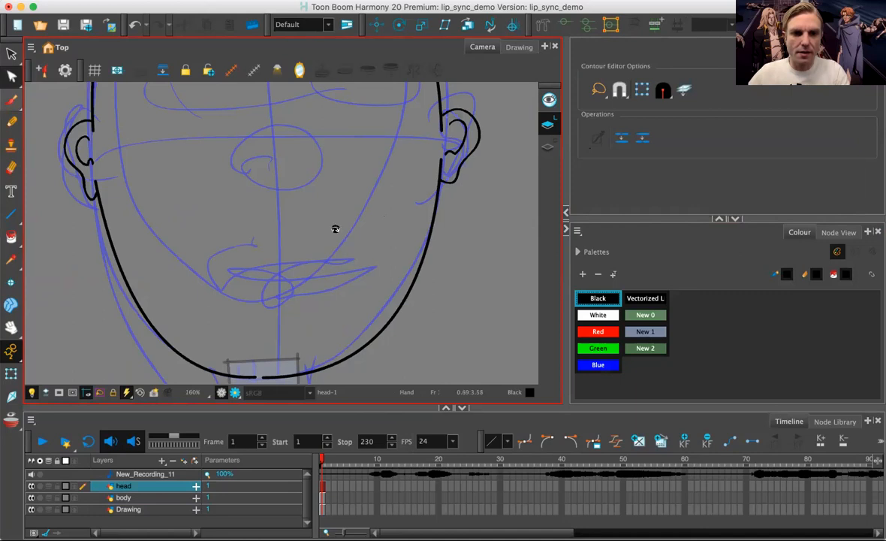
pyautogui.scroll(2, 334, 227)
pyautogui.scroll(6, 403, 226)
pyautogui.scroll(-2, 388, 210)
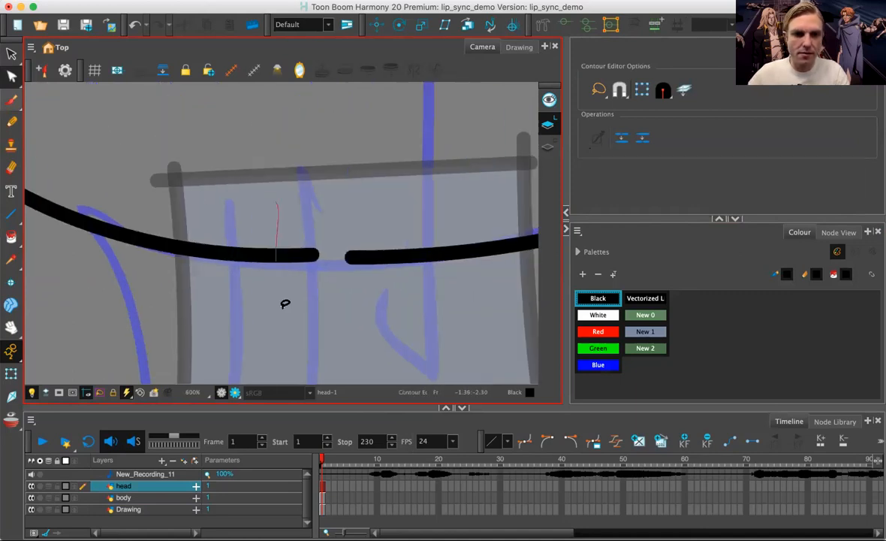
pyautogui.moveTo(312, 255)
pyautogui.mouseDown()
pyautogui.moveTo(347, 257)
pyautogui.moveTo(138, 233)
pyautogui.moveTo(76, 240)
pyautogui.mouseUp()
pyautogui.scroll(1, 319, 239)
pyautogui.scroll(-1, 335, 256)
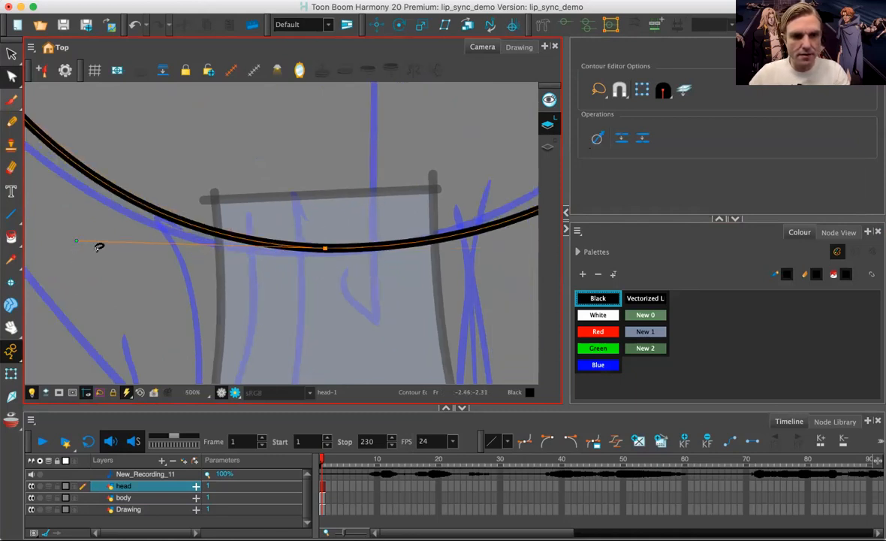
pyautogui.click(283, 283)
pyautogui.scroll(-3, 358, 277)
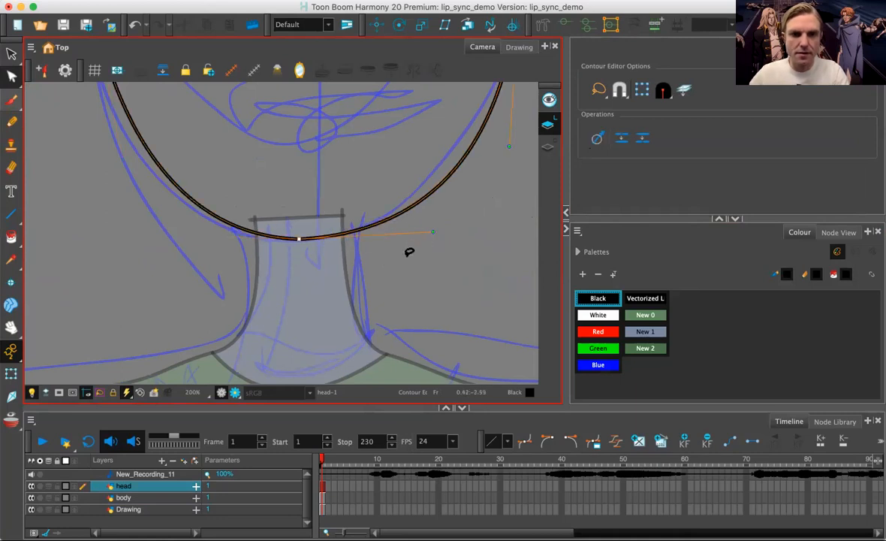
# Step: Test whether the head outline is closed by filling it with black using the Paint tool, and undo the fill
pyautogui.scroll(-1, 322, 158)
pyautogui.moveTo(322, 158); pyautogui.dragTo(299, 219)
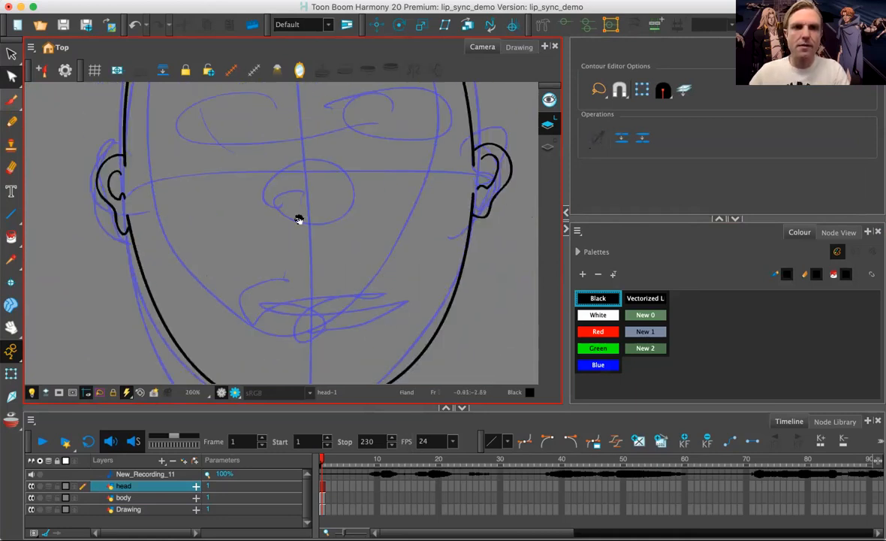
pyautogui.scroll(3, 390, 249)
pyautogui.scroll(-2, 360, 271)
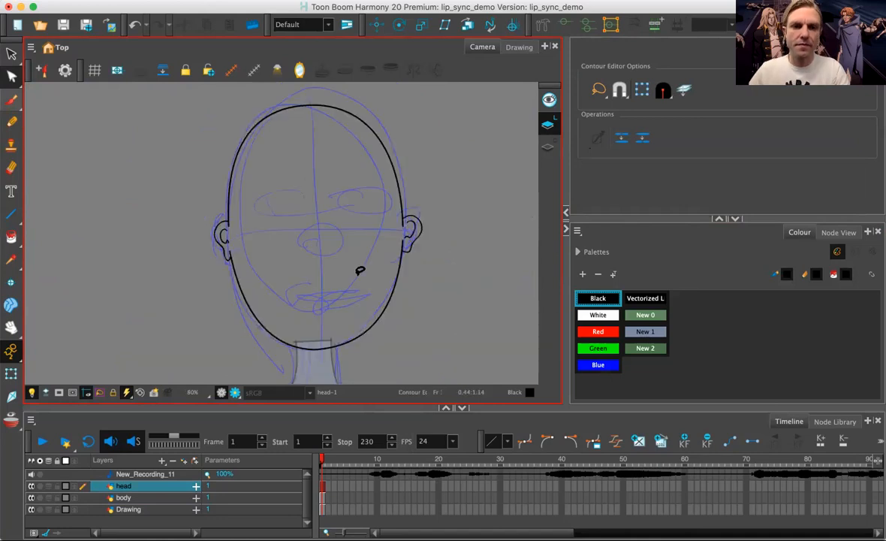
pyautogui.click(10, 235)
pyautogui.click(293, 238)
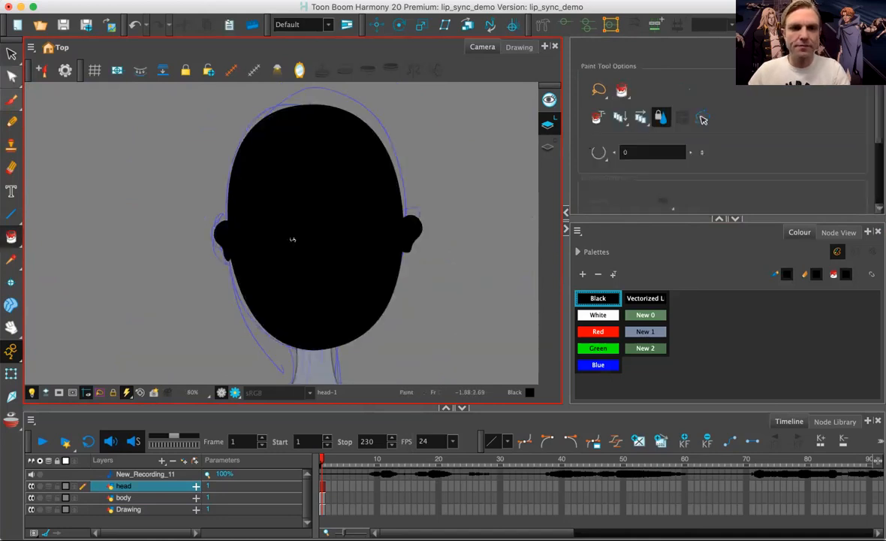
pyautogui.press('super+z')
# Step: Draw the nose with the Brush tool over the sketched circle: a bridge line, rounded nostrils, a lower contour and small inner marks
pyautogui.scroll(1, 294, 235)
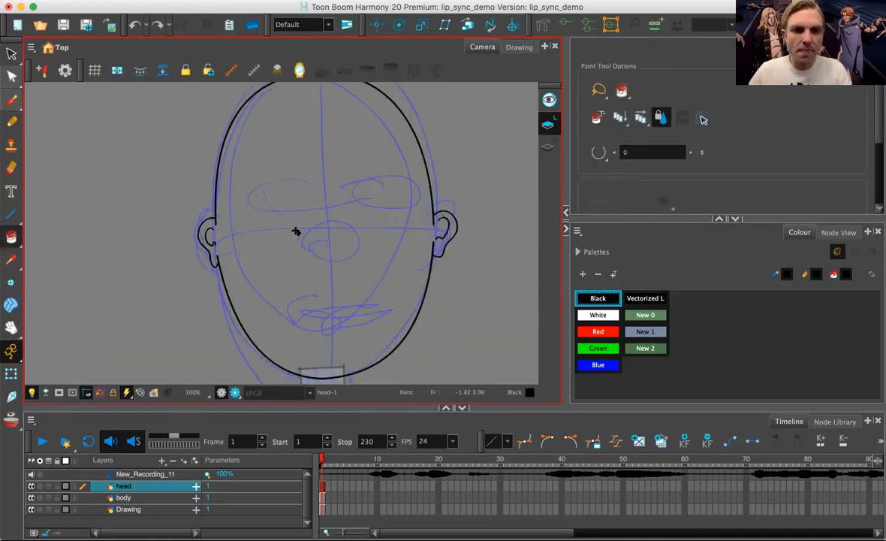
pyautogui.scroll(3, 294, 234)
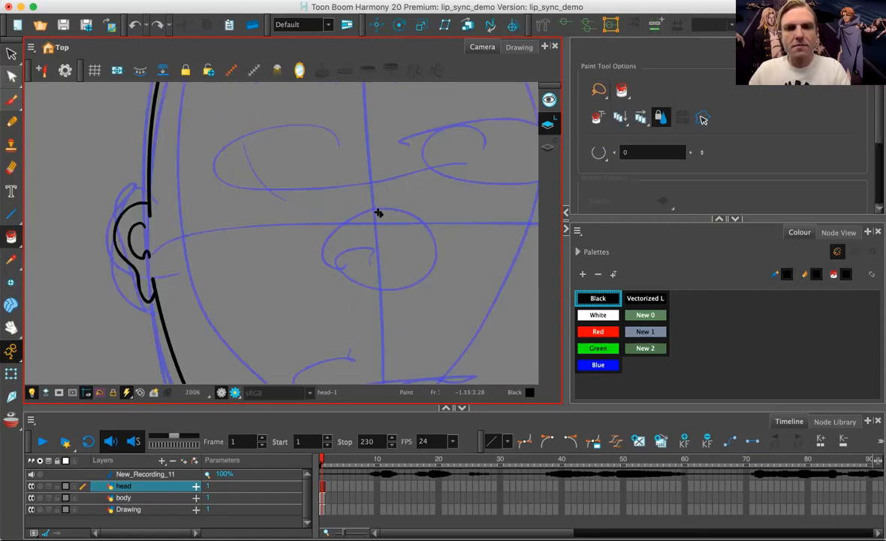
pyautogui.hscroll(3, 271, 222)
pyautogui.press('2')
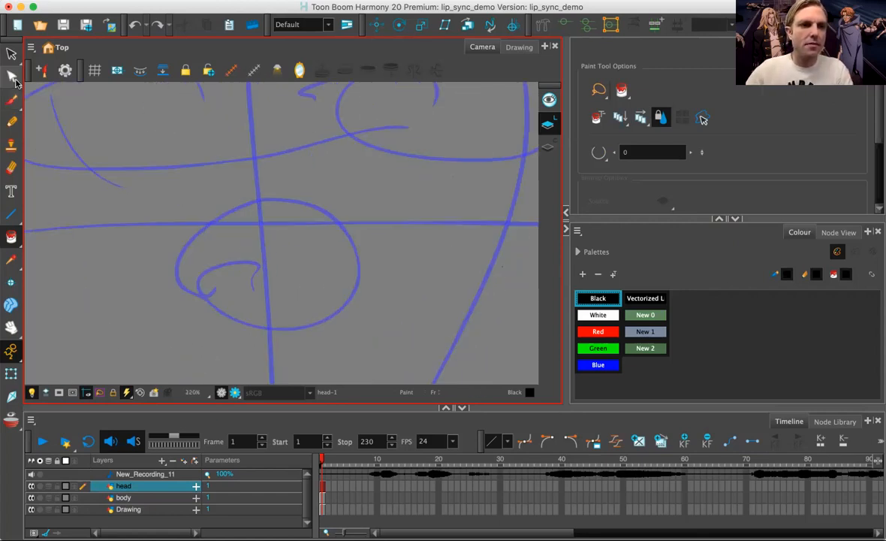
pyautogui.click(12, 98)
pyautogui.moveTo(274, 114)
pyautogui.mouseDown()
pyautogui.moveTo(289, 168)
pyautogui.moveTo(328, 232)
pyautogui.moveTo(357, 235)
pyautogui.moveTo(361, 293)
pyautogui.moveTo(305, 328)
pyautogui.moveTo(220, 319)
pyautogui.moveTo(200, 291)
pyautogui.moveTo(172, 283)
pyautogui.moveTo(171, 252)
pyautogui.moveTo(296, 240)
pyautogui.mouseUp()
pyautogui.press('1')
pyautogui.press('2')
pyautogui.press('1')
pyautogui.press('1')
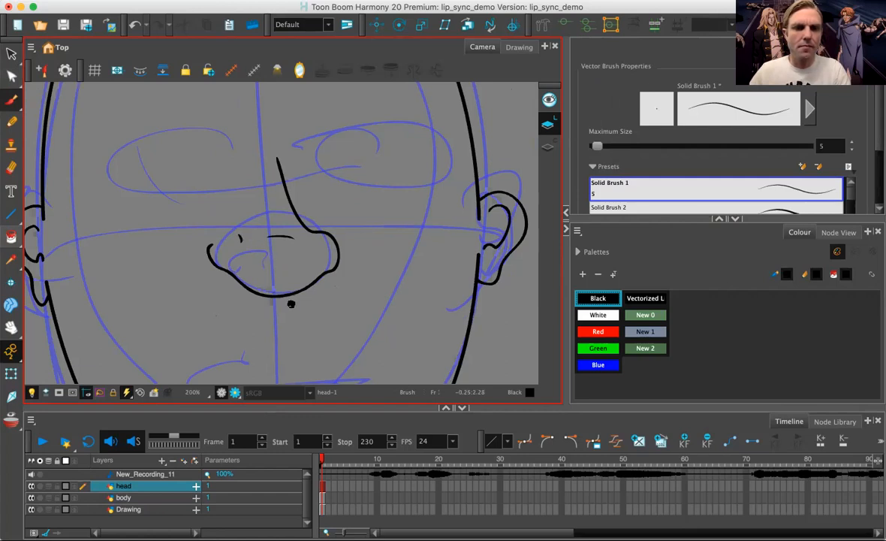
pyautogui.press('1')
# Step: Draw the almond-shaped eye left of the nose with the Line tool, using curved upper and lower lid lines
pyautogui.moveTo(256, 234); pyautogui.dragTo(290, 308)
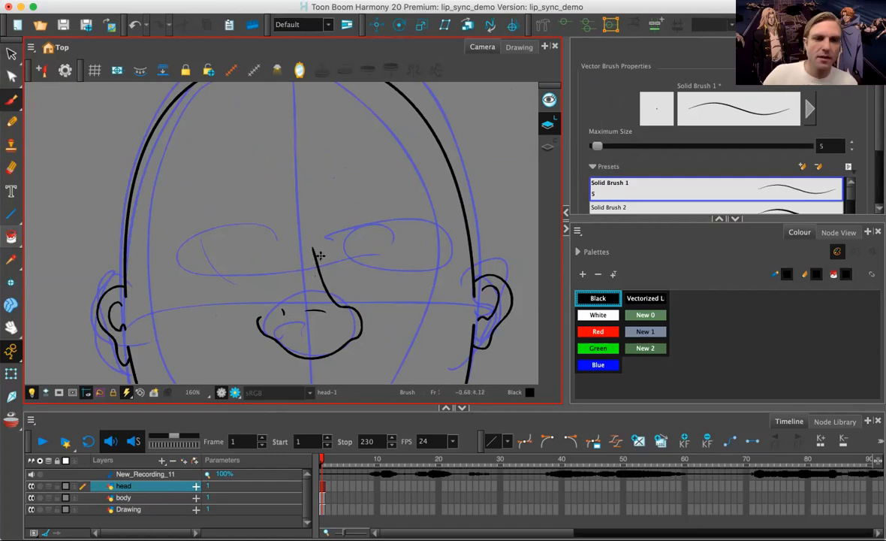
pyautogui.scroll(4, 310, 267)
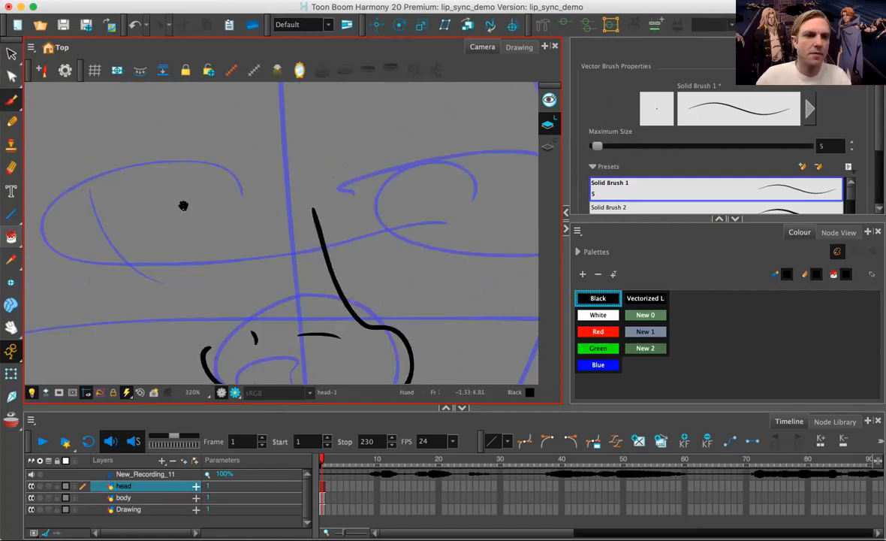
pyautogui.click(13, 218)
pyautogui.moveTo(253, 202)
pyautogui.mouseDown()
pyautogui.moveTo(37, 273)
pyautogui.moveTo(112, 121)
pyautogui.moveTo(170, 140)
pyautogui.mouseUp()
pyautogui.moveTo(255, 205)
pyautogui.mouseDown()
pyautogui.moveTo(39, 275)
pyautogui.moveTo(208, 310)
pyautogui.moveTo(213, 340)
pyautogui.moveTo(188, 326)
pyautogui.mouseUp()
# Step: Draw the matching almond-shaped eye right of the nose with curved upper and lower lid lines
pyautogui.hscroll(5, 393, 218)
pyautogui.moveTo(277, 204)
pyautogui.mouseDown()
pyautogui.moveTo(510, 253)
pyautogui.moveTo(379, 120)
pyautogui.moveTo(390, 113)
pyautogui.mouseUp()
pyautogui.moveTo(277, 204); pyautogui.dragTo(331, 321)
pyautogui.press('2')
pyautogui.press('2')
pyautogui.press('2')
pyautogui.press('2')
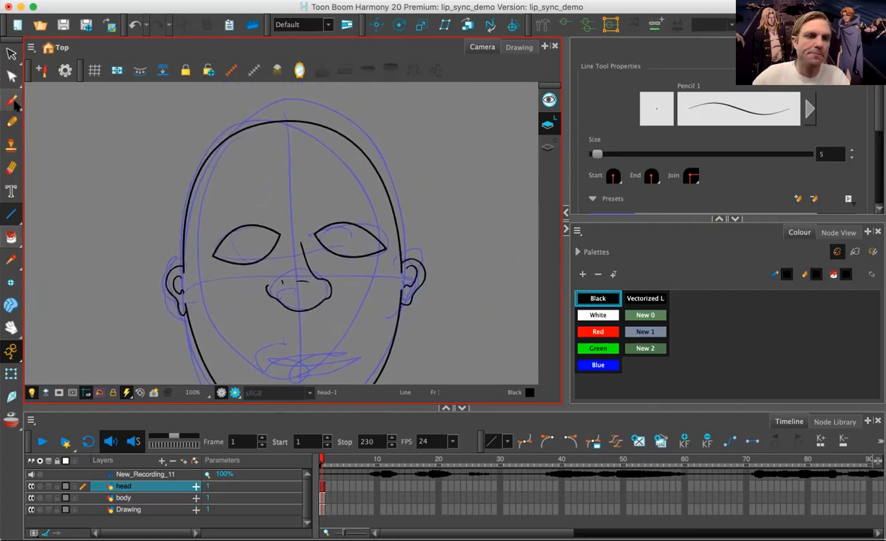
# Step: Outline wavy hair around the head with the Brush tool, from behind one ear over the crown to behind the other
pyautogui.click(12, 98)
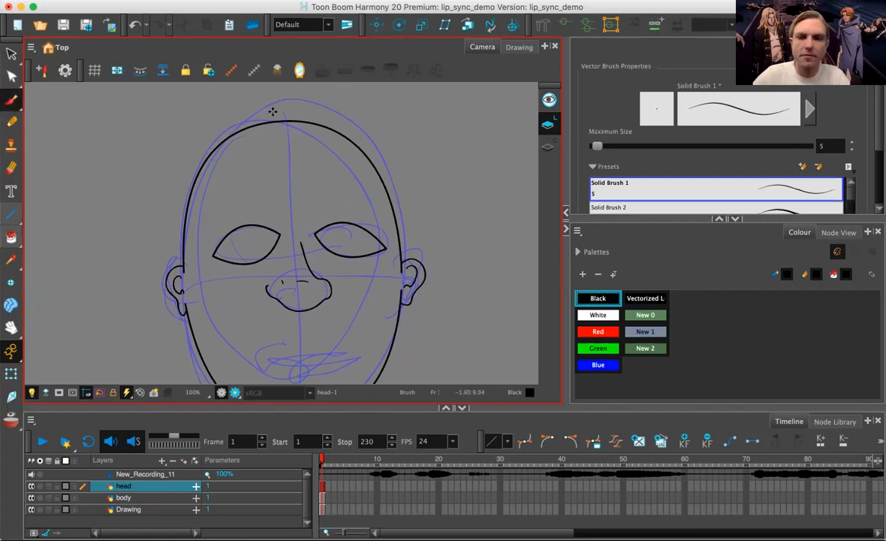
pyautogui.moveTo(248, 99)
pyautogui.mouseDown()
pyautogui.moveTo(194, 129)
pyautogui.moveTo(159, 201)
pyautogui.moveTo(166, 241)
pyautogui.moveTo(158, 262)
pyautogui.moveTo(172, 260)
pyautogui.moveTo(157, 283)
pyautogui.moveTo(180, 339)
pyautogui.mouseUp()
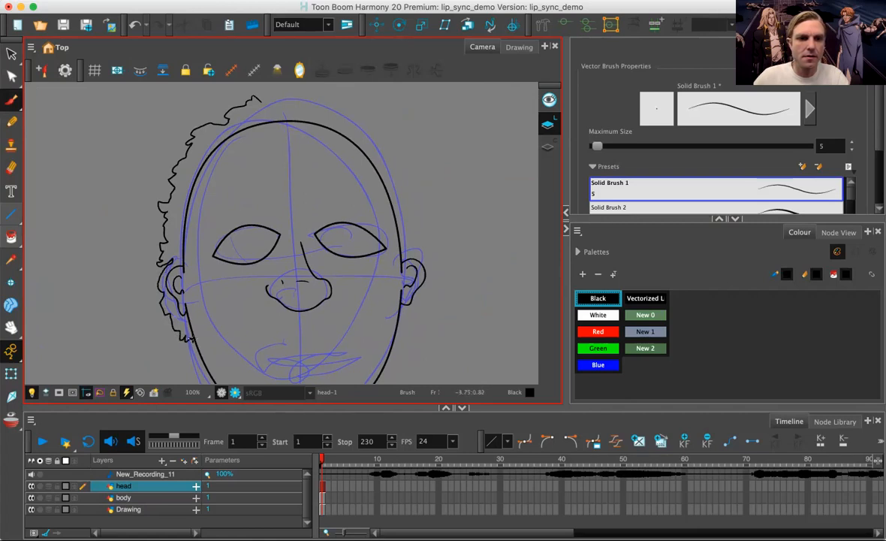
pyautogui.hotkey('ctrl', 'z')
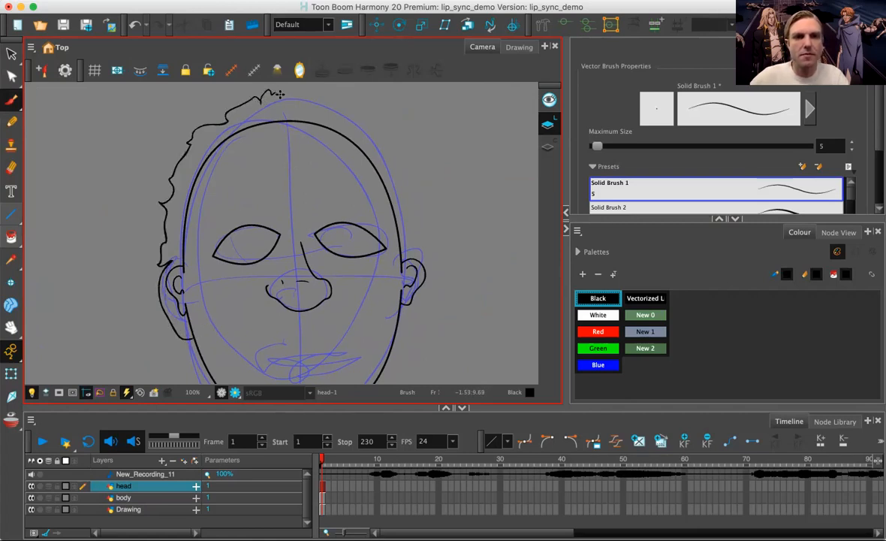
pyautogui.moveTo(273, 92)
pyautogui.mouseDown()
pyautogui.moveTo(369, 98)
pyautogui.moveTo(413, 148)
pyautogui.moveTo(433, 284)
pyautogui.moveTo(422, 315)
pyautogui.moveTo(395, 343)
pyautogui.mouseUp()
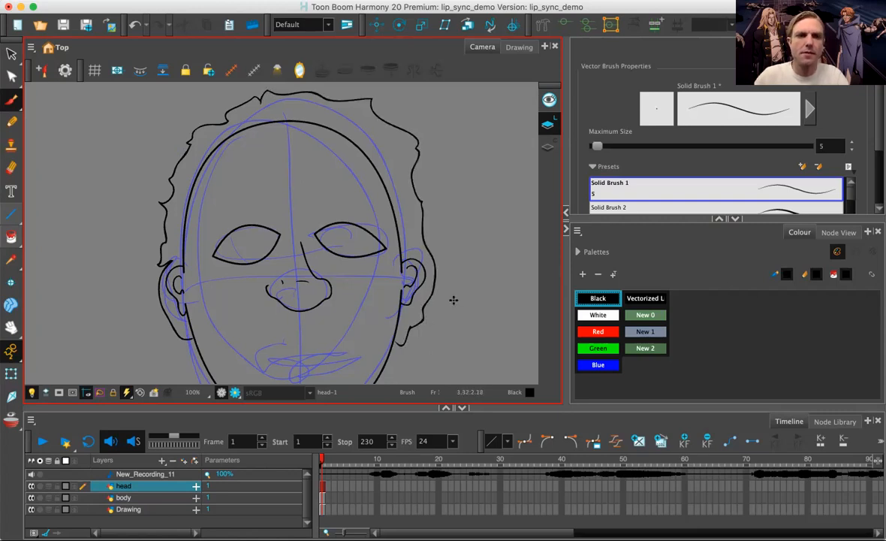
# Step: Close the gap between the lower end of the hair outline and the jaw line below the right-hand ear with the Brush tool
pyautogui.click(11, 234)
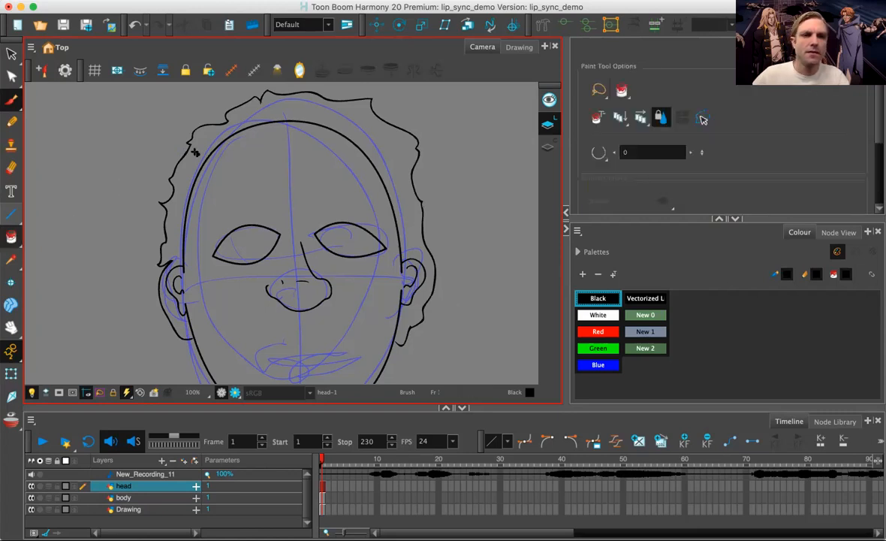
pyautogui.press('2')
pyautogui.press('2')
pyautogui.press('2')
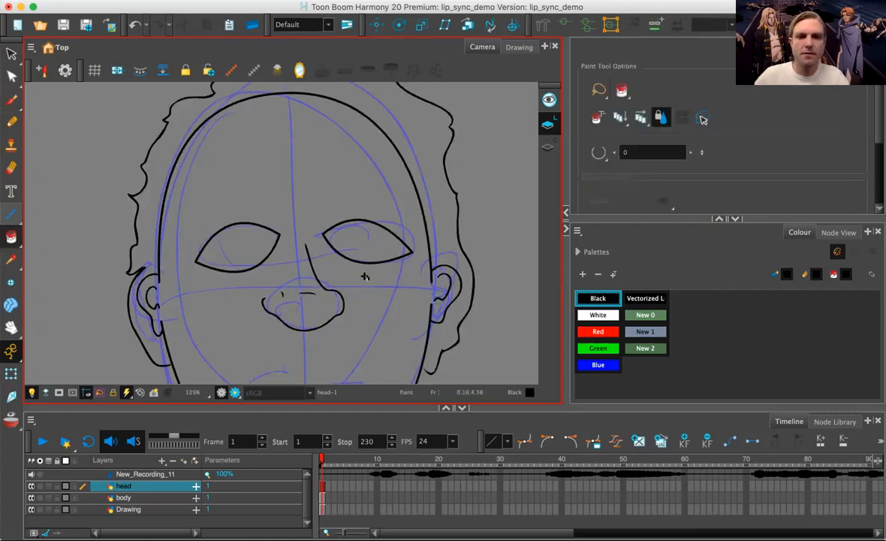
pyautogui.moveTo(333, 259); pyautogui.dragTo(185, 135)
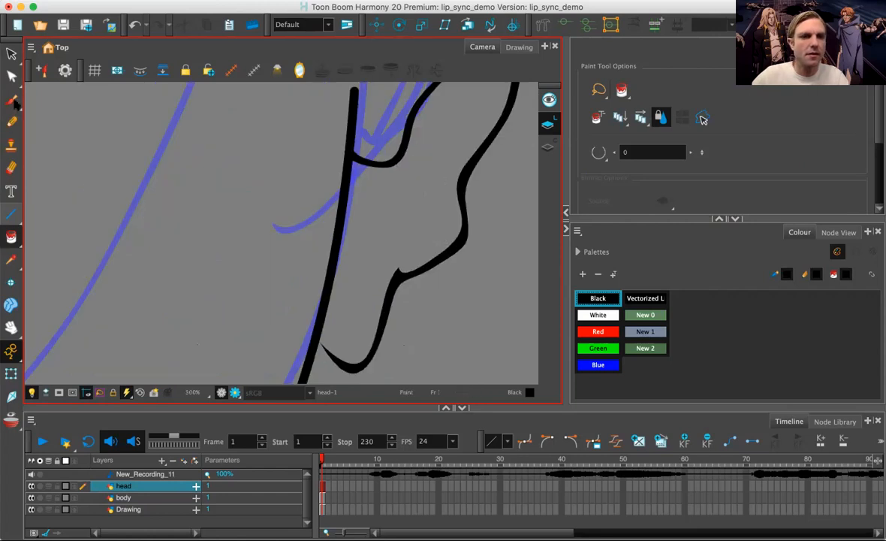
pyautogui.click(12, 98)
pyautogui.scroll(-5, 322, 323)
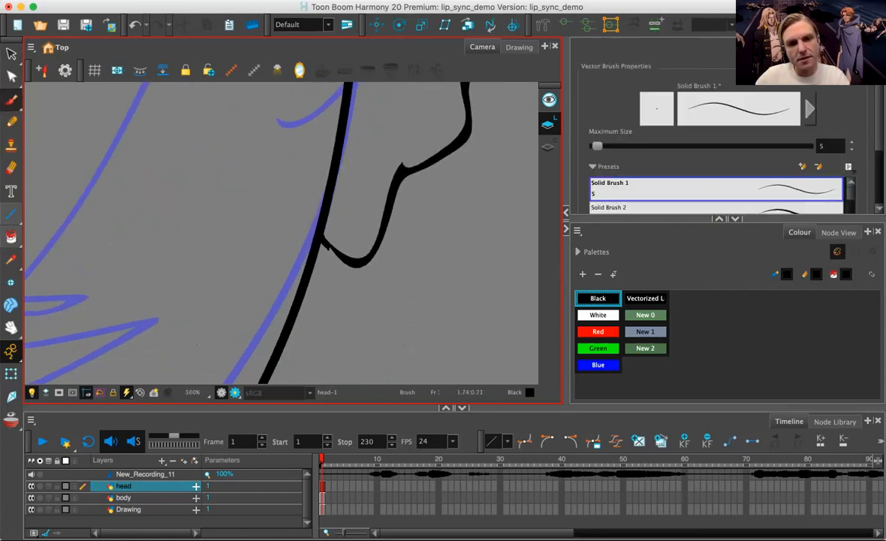
pyautogui.moveTo(342, 262)
pyautogui.mouseDown()
pyautogui.moveTo(440, 222)
pyautogui.moveTo(175, 208)
pyautogui.mouseUp()
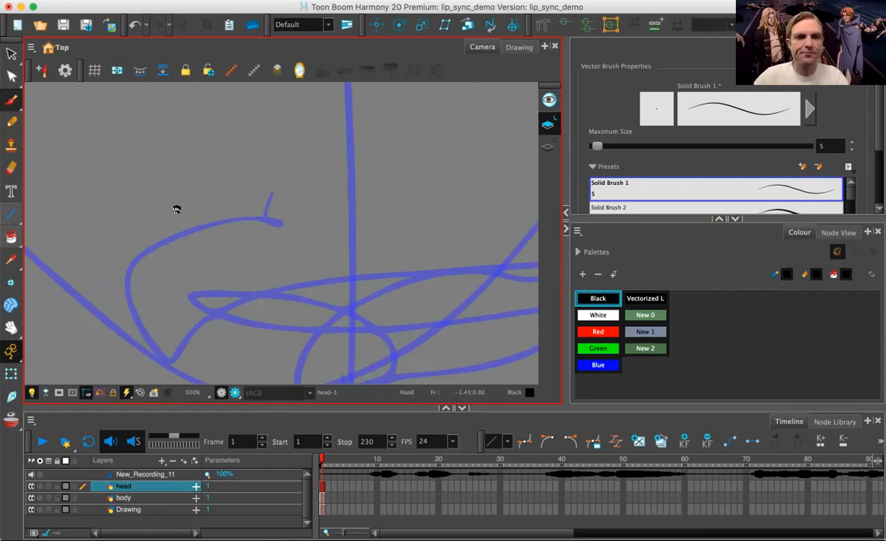
pyautogui.scroll(-3, 225, 195)
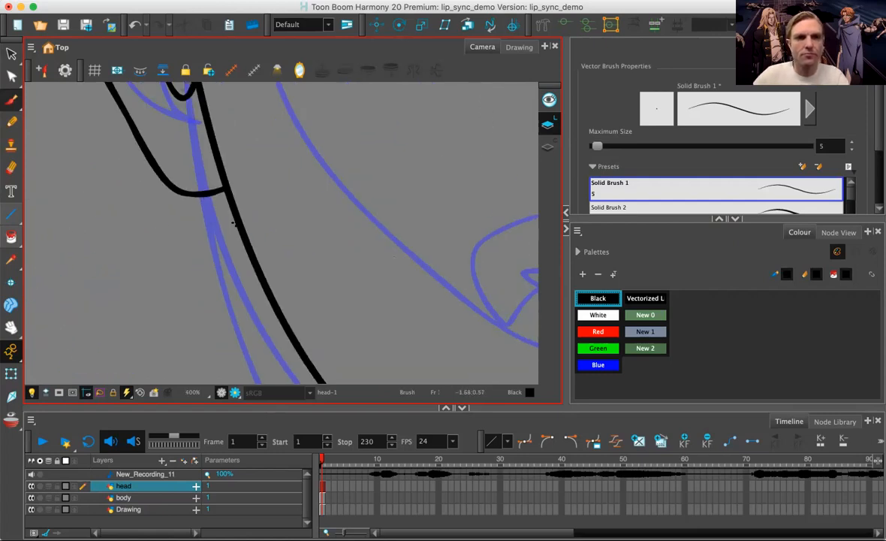
pyautogui.hotkey('shift', 'm')
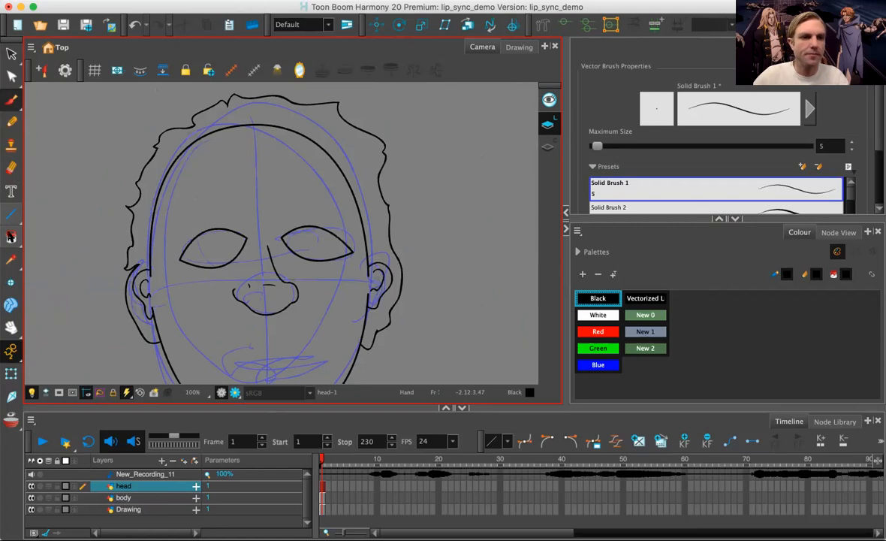
# Step: Try filling the hair shape with Black using the Paint tool, and undo the fill
pyautogui.click(11, 236)
pyautogui.click(211, 114)
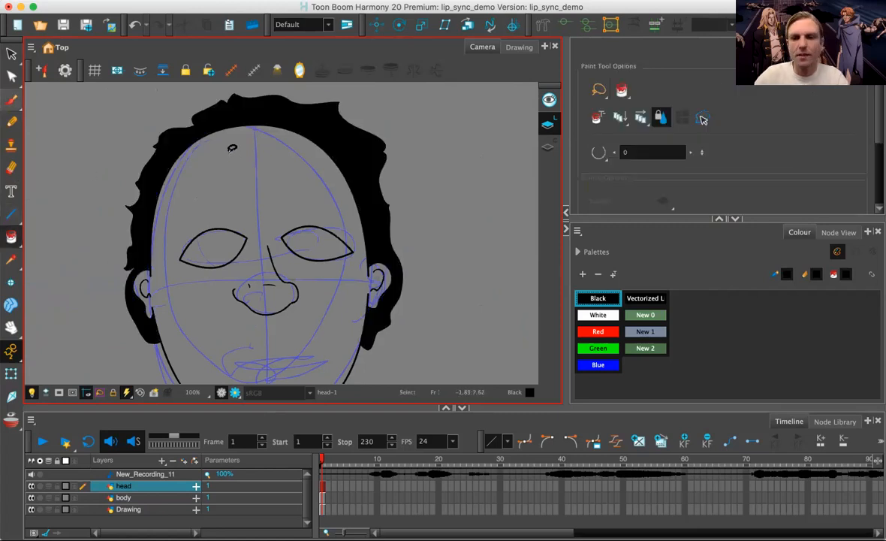
pyautogui.hotkey('ctrl', 'z')
# Step: Add a vector drawing layer named "pupils" above the head layer
pyautogui.moveTo(467, 303)
pyautogui.mouseDown()
pyautogui.moveTo(461, 206)
pyautogui.moveTo(427, 248)
pyautogui.moveTo(436, 247)
pyautogui.mouseUp()
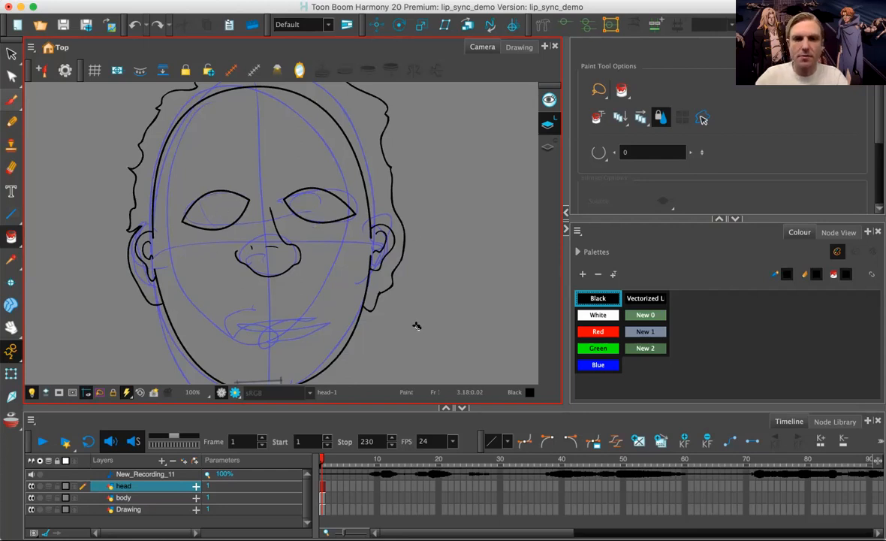
pyautogui.press('2')
pyautogui.press('2')
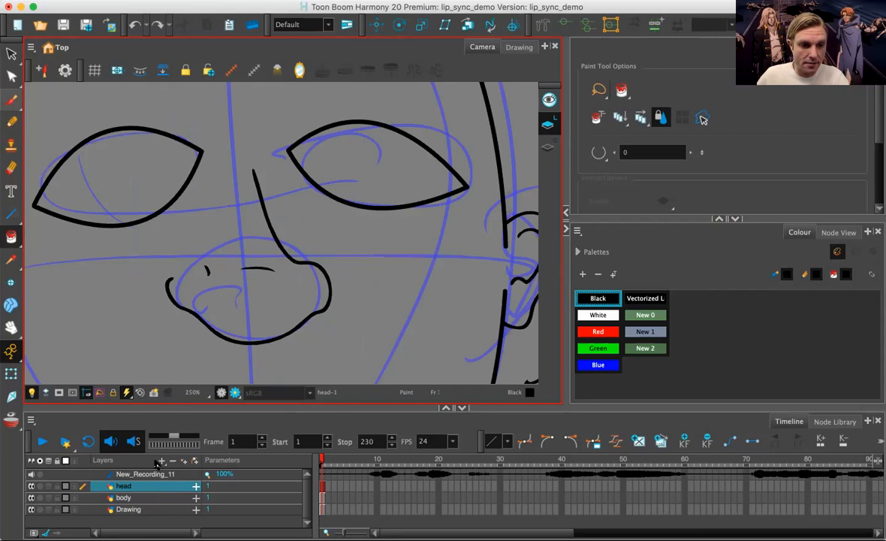
pyautogui.click(161, 463)
pyautogui.click(169, 395)
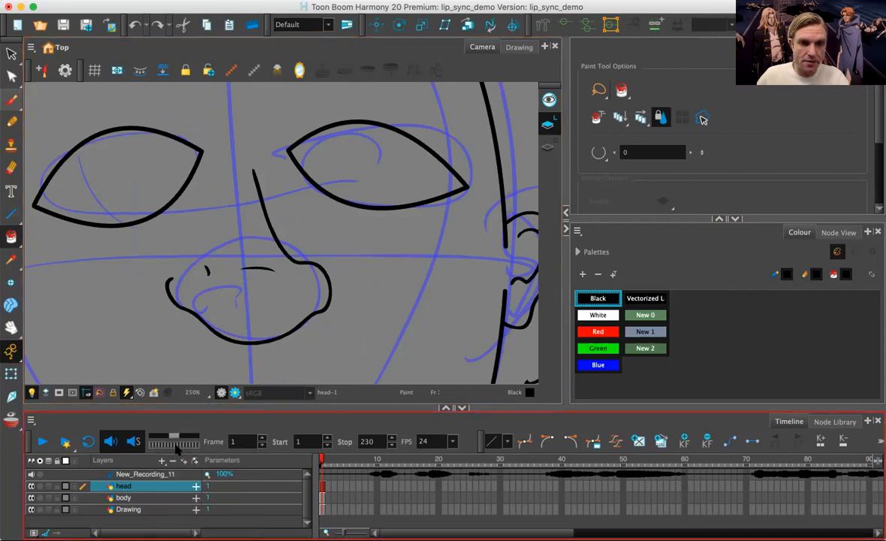
pyautogui.write('pupils')
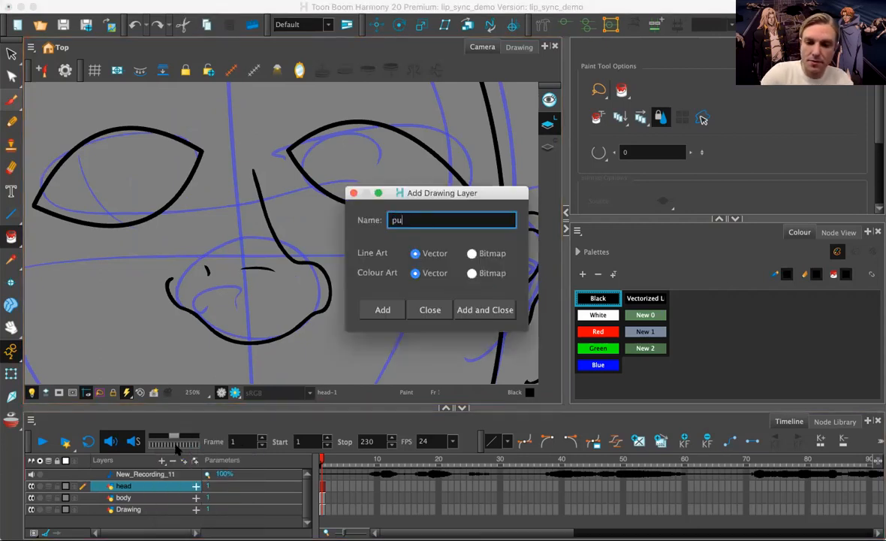
pyautogui.click(473, 309)
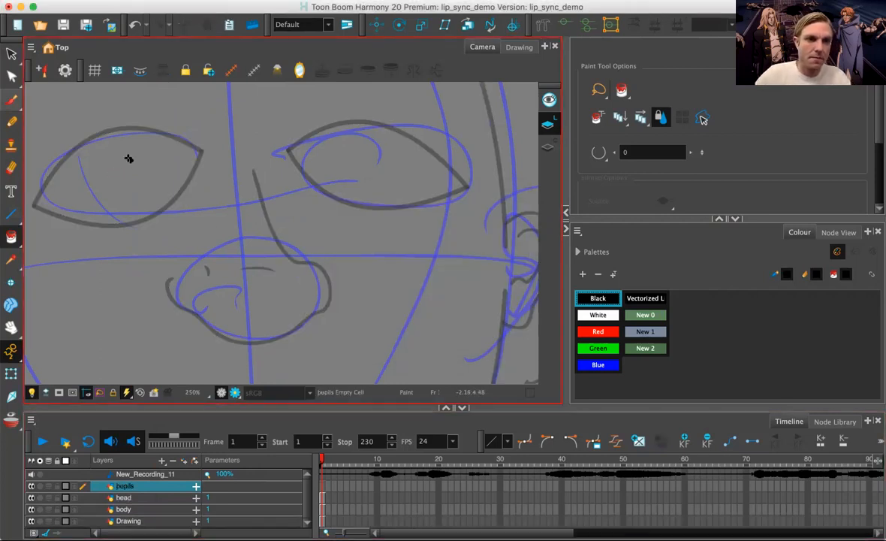
# Step: Draw a small round pupil in the middle of each eye with the Brush tool in Black
pyautogui.click(11, 96)
pyautogui.moveTo(113, 164); pyautogui.dragTo(116, 180)
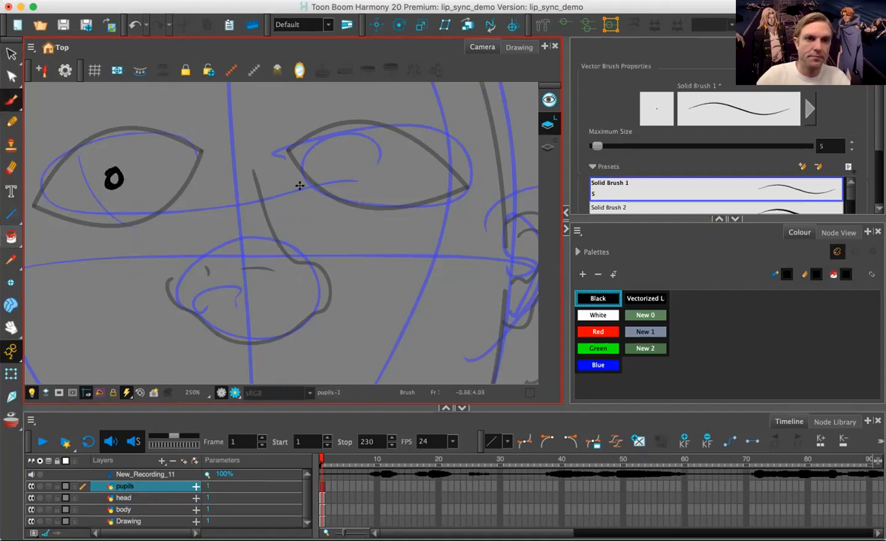
pyautogui.moveTo(369, 156)
pyautogui.mouseDown()
pyautogui.moveTo(361, 165)
pyautogui.moveTo(370, 169)
pyautogui.mouseUp()
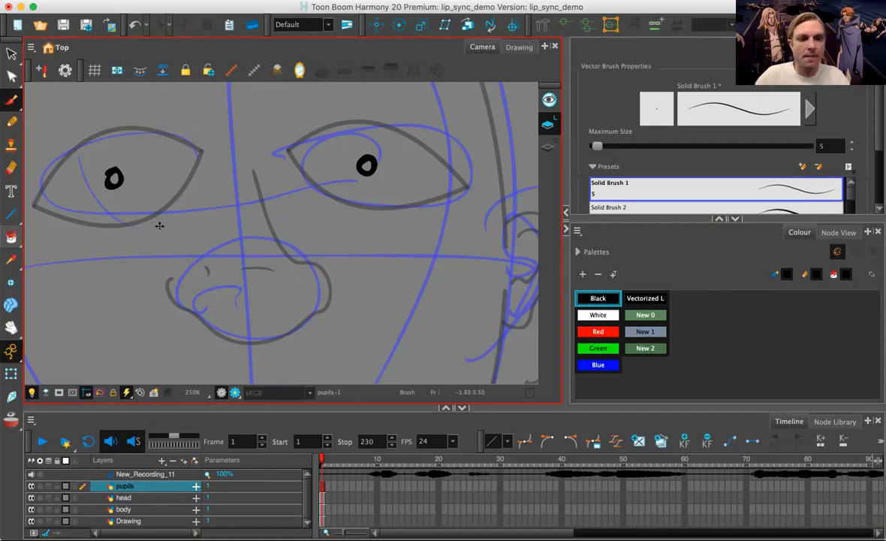
# Step: Add a vector drawing layer named "mouth" and brush a closed mouth line with a small hooked end over the sketched mouth
pyautogui.press('1')
pyautogui.press('1')
pyautogui.press('1')
pyautogui.press('1')
pyautogui.press('1')
pyautogui.press('1')
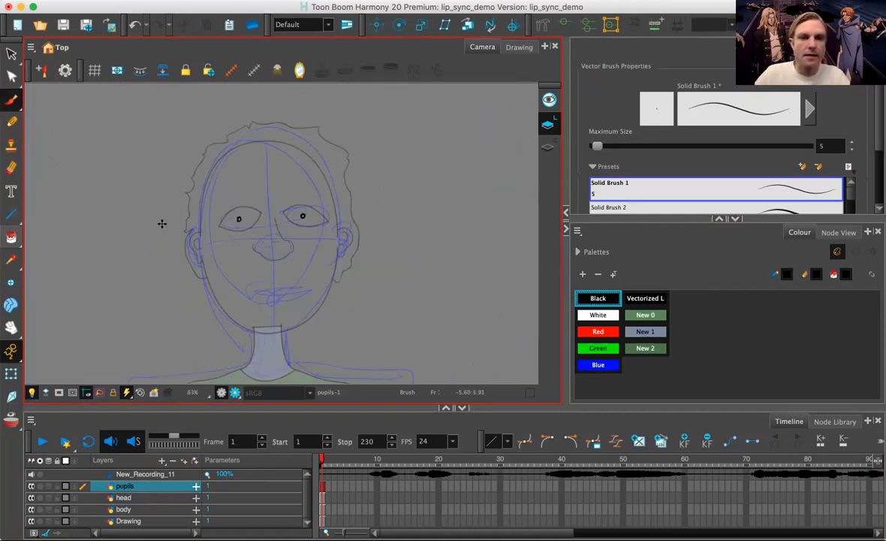
pyautogui.press('2')
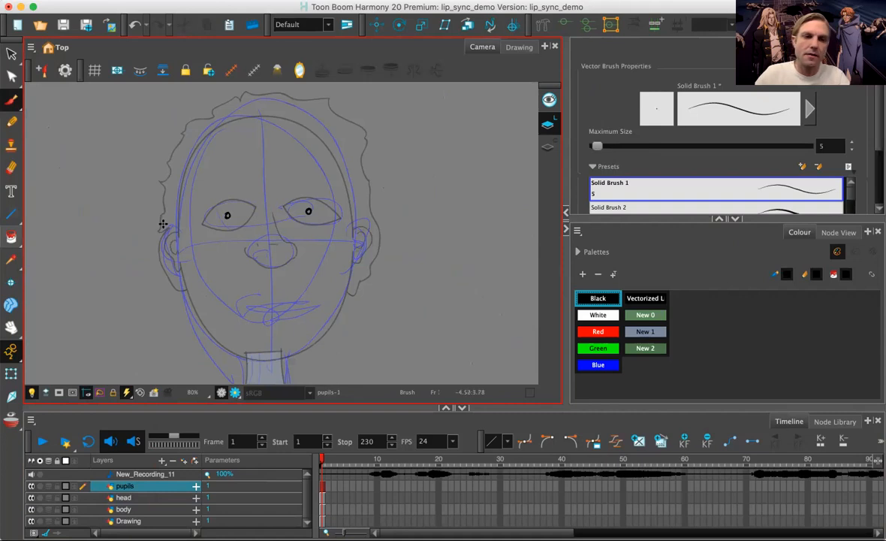
pyautogui.click(162, 460)
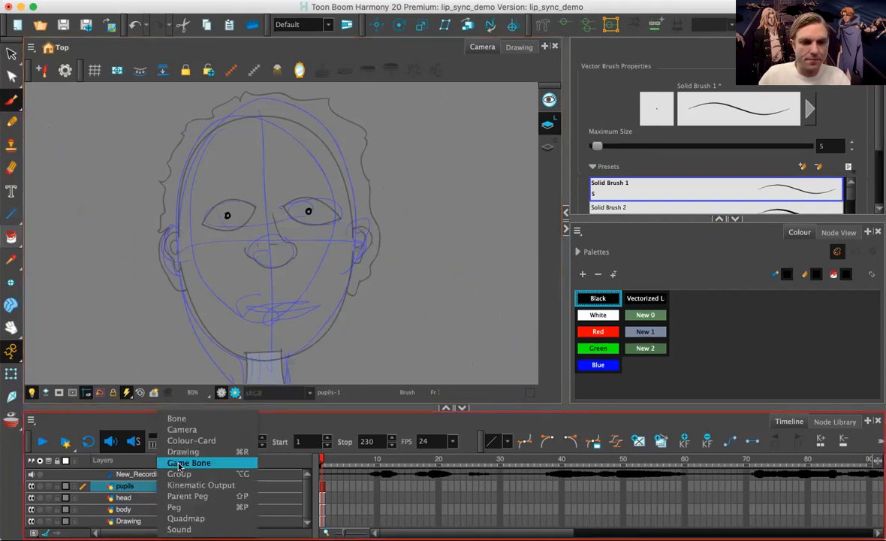
pyautogui.click(184, 451)
pyautogui.write('mouth')
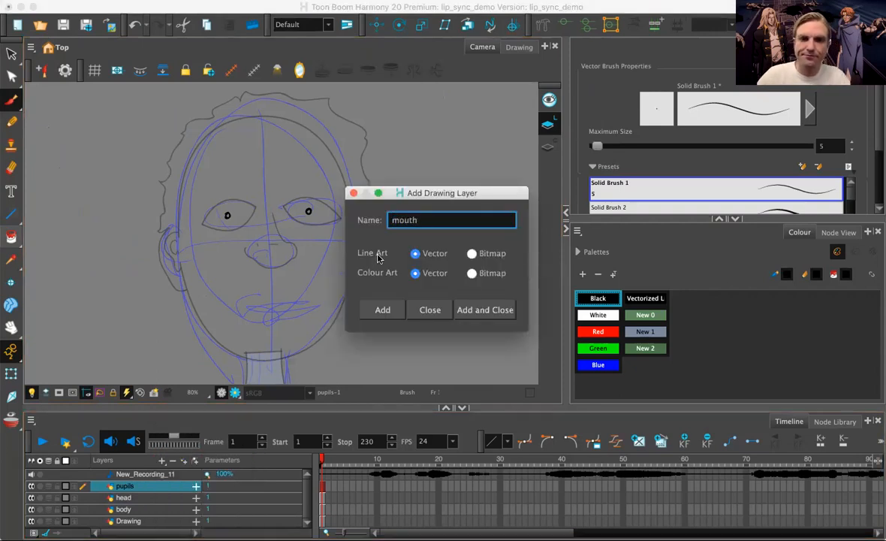
pyautogui.click(480, 309)
pyautogui.moveTo(236, 307); pyautogui.dragTo(311, 303)
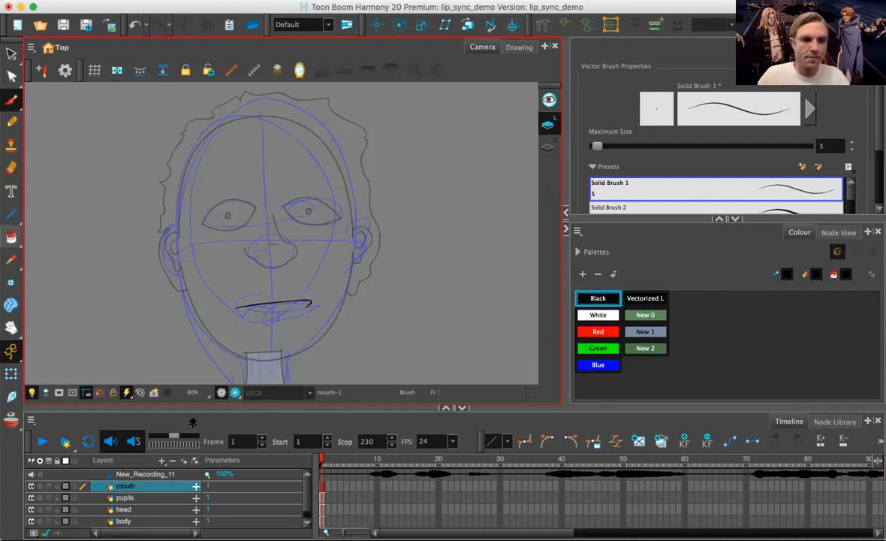
# Step: Turn off the light table and hide the rough sketch layer "Drawing"
pyautogui.click(31, 393)
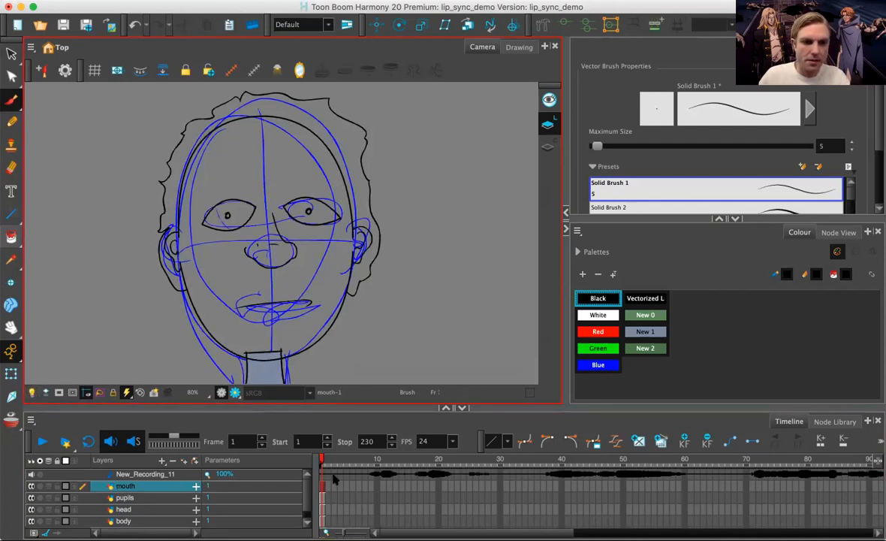
pyautogui.scroll(-1, 284, 462)
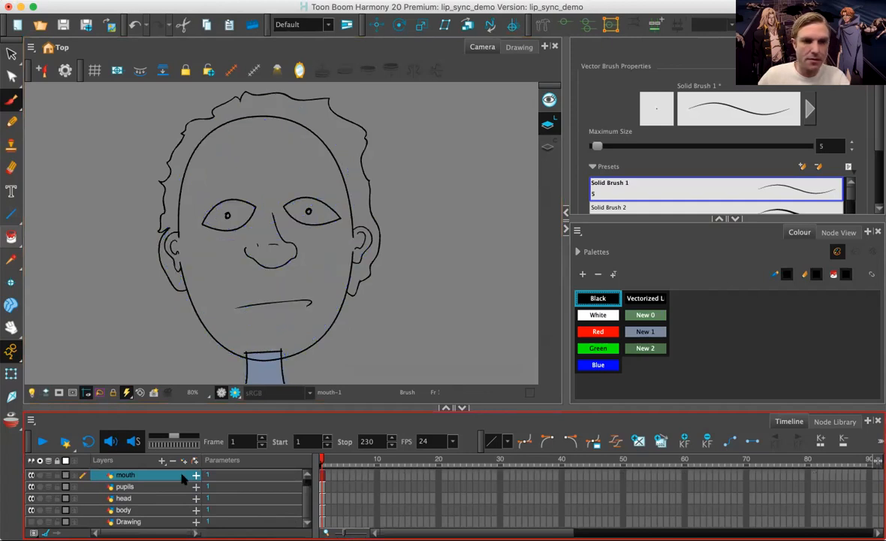
pyautogui.scroll(1, 306, 494)
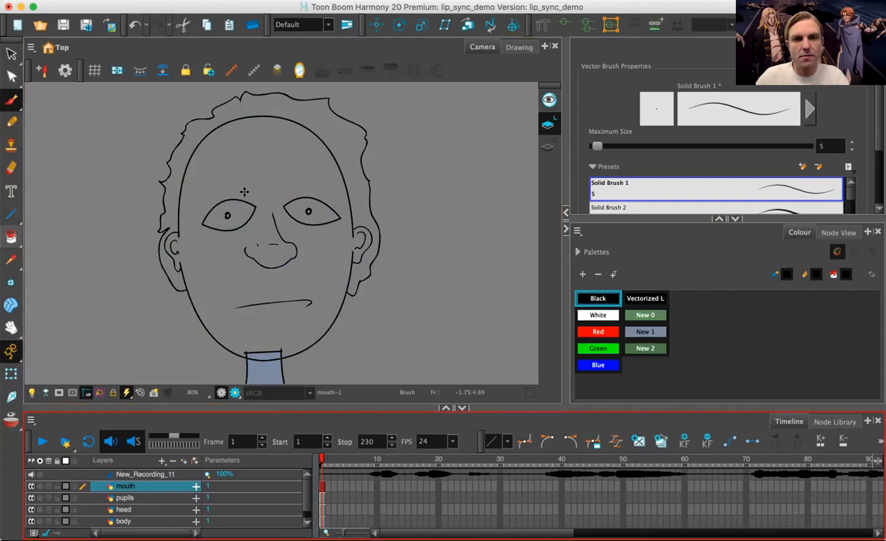
# Step: On the head layer, brush two forehead wrinkles and a cheek crease on each side between the nose and mouth
pyautogui.click(128, 509)
pyautogui.moveTo(227, 161)
pyautogui.mouseDown()
pyautogui.moveTo(292, 162)
pyautogui.moveTo(275, 146)
pyautogui.mouseUp()
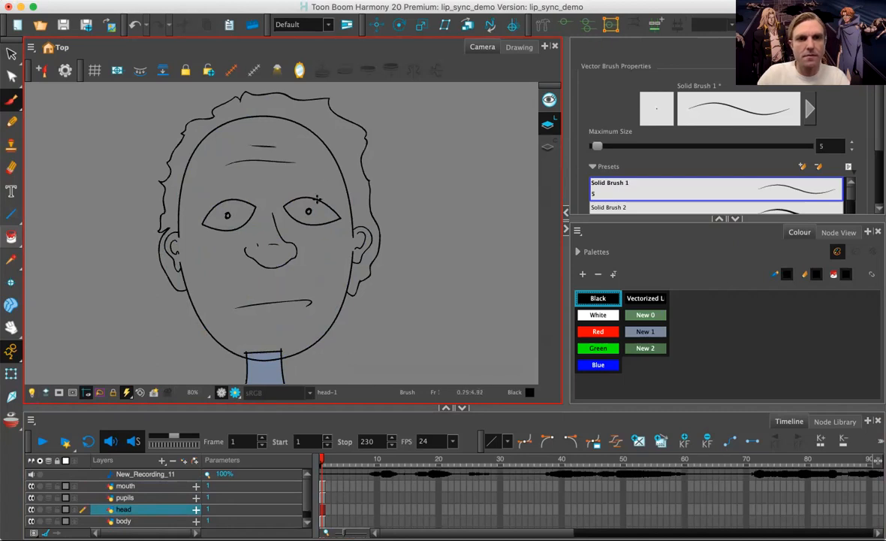
pyautogui.moveTo(231, 272); pyautogui.dragTo(224, 290)
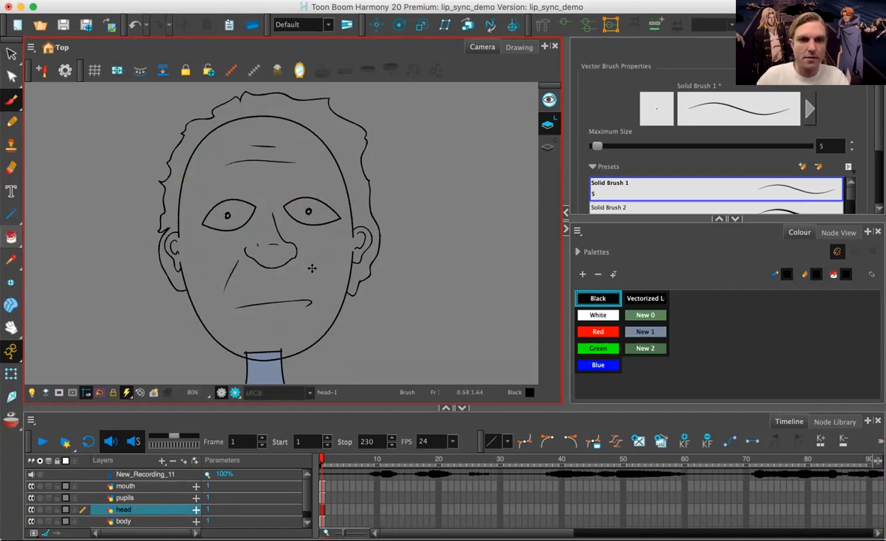
pyautogui.moveTo(305, 268); pyautogui.dragTo(311, 284)
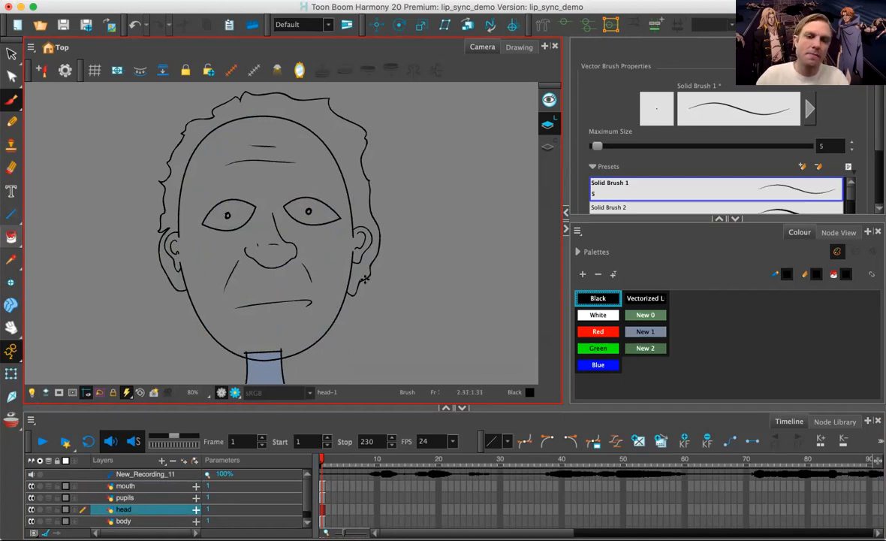
# Step: Draw a curved bag line beneath each eye with the Brush tool on the head layer
pyautogui.scroll(3, 254, 228)
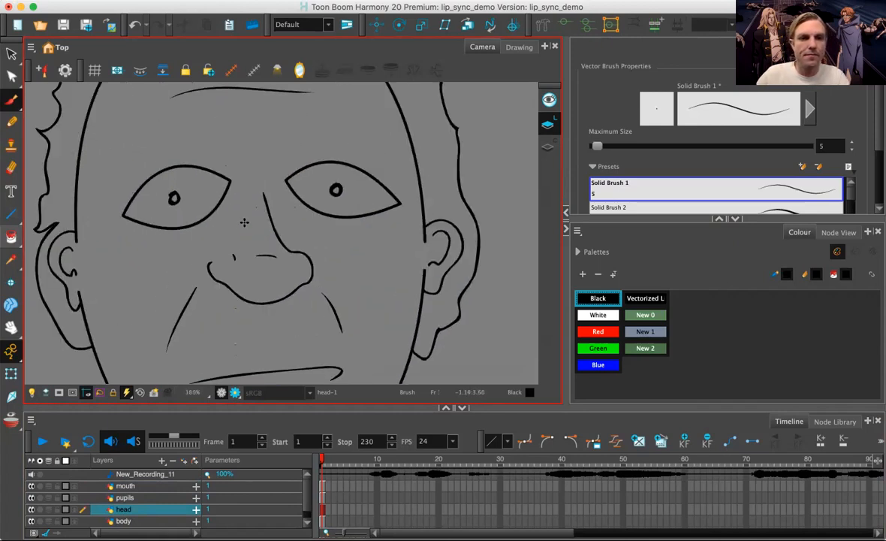
pyautogui.moveTo(205, 204)
pyautogui.mouseDown()
pyautogui.moveTo(158, 242)
pyautogui.moveTo(118, 257)
pyautogui.mouseUp()
pyautogui.moveTo(293, 189)
pyautogui.mouseDown()
pyautogui.moveTo(346, 220)
pyautogui.moveTo(375, 212)
pyautogui.mouseUp()
pyautogui.scroll(-3, 447, 236)
pyautogui.moveTo(401, 304)
pyautogui.mouseDown()
pyautogui.moveTo(408, 290)
pyautogui.moveTo(388, 311)
pyautogui.mouseUp()
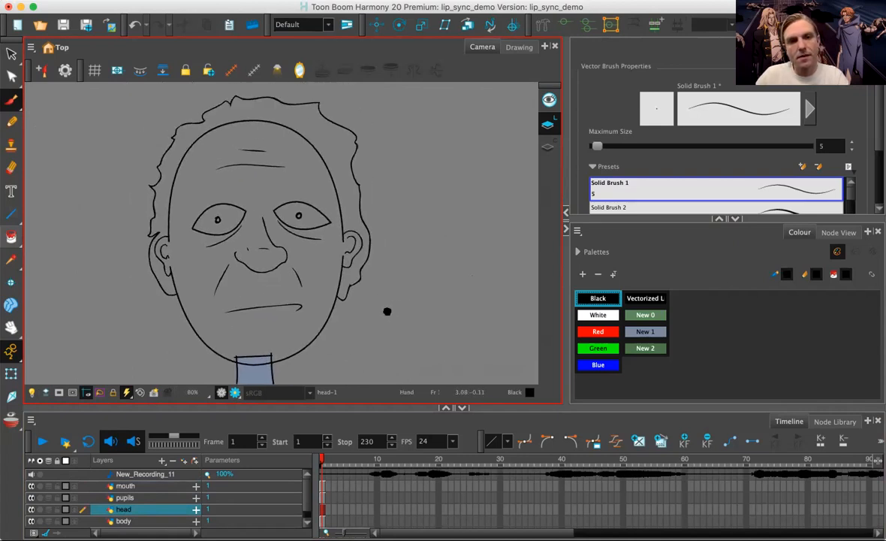
# Step: Fill the face and ears on the head layer with the blue-grey colour New 1 using the Paint tool
pyautogui.click(646, 332)
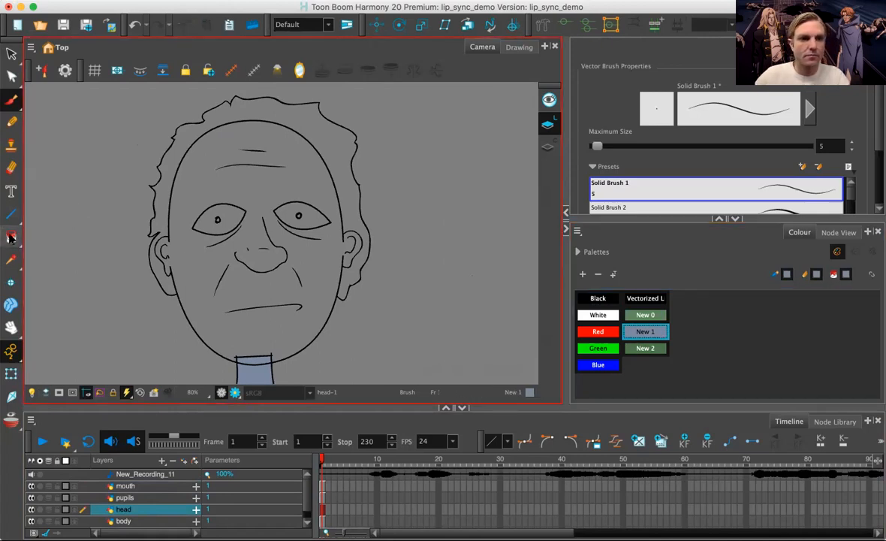
pyautogui.hotkey('alt', 'i')
pyautogui.click(180, 241)
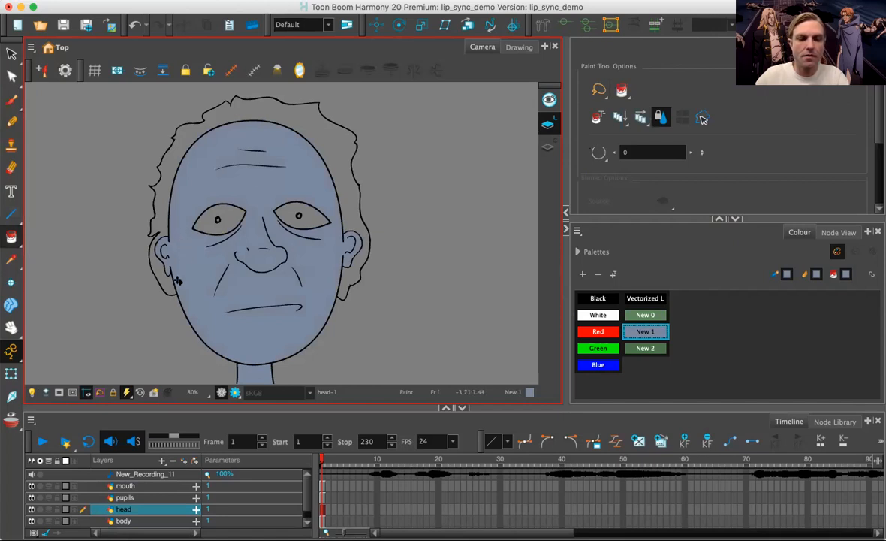
# Step: Fill both eye shapes with White using the Paint tool
pyautogui.click(598, 314)
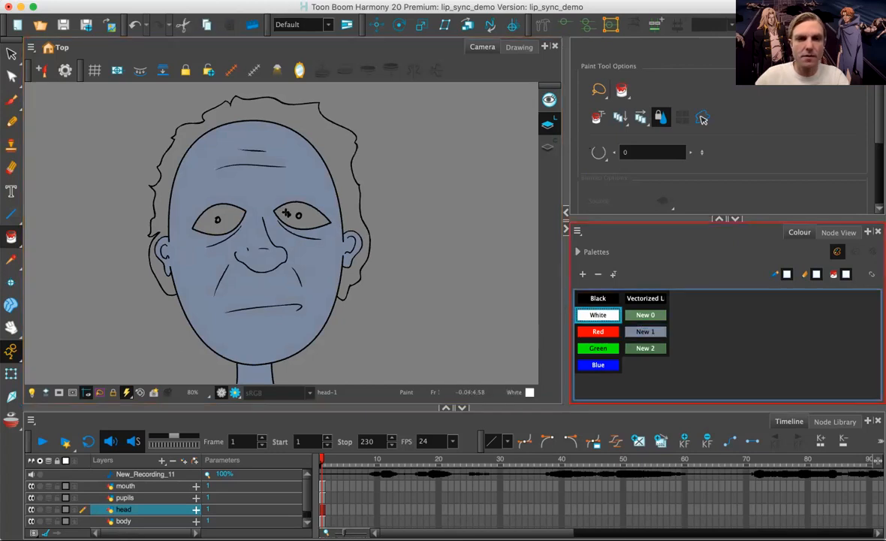
pyautogui.click(294, 213)
pyautogui.click(210, 212)
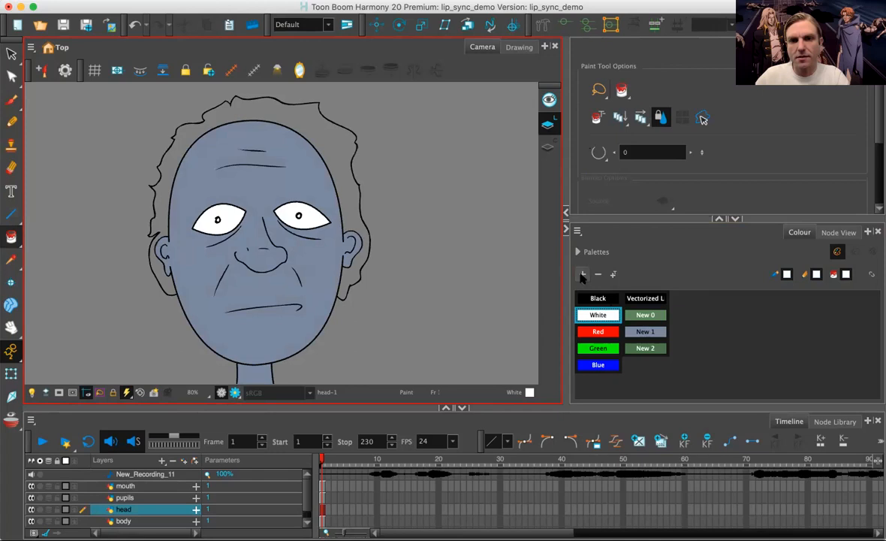
# Step: Create the colour New 3, set it to light grey (RGB 205, 205, 205) and fill both eye shapes with it
pyautogui.click(582, 275)
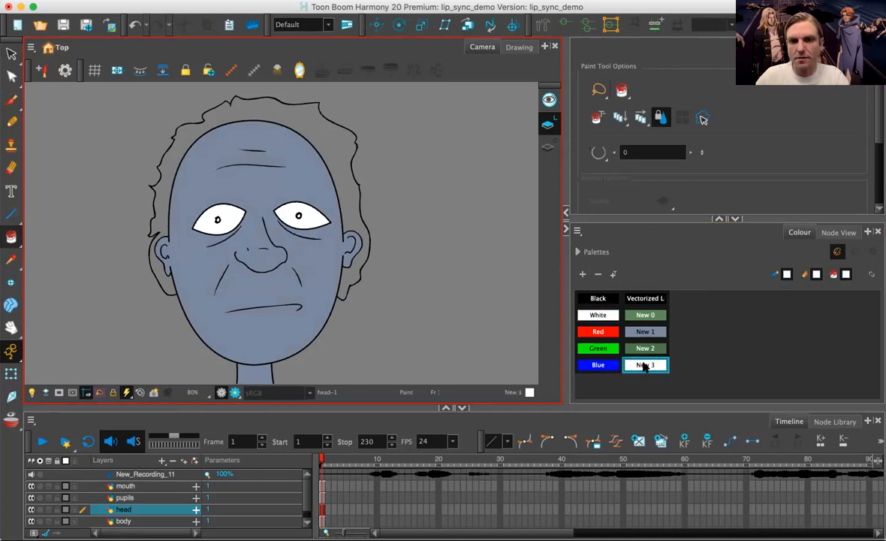
pyautogui.rightClick(643, 365)
pyautogui.click(647, 217)
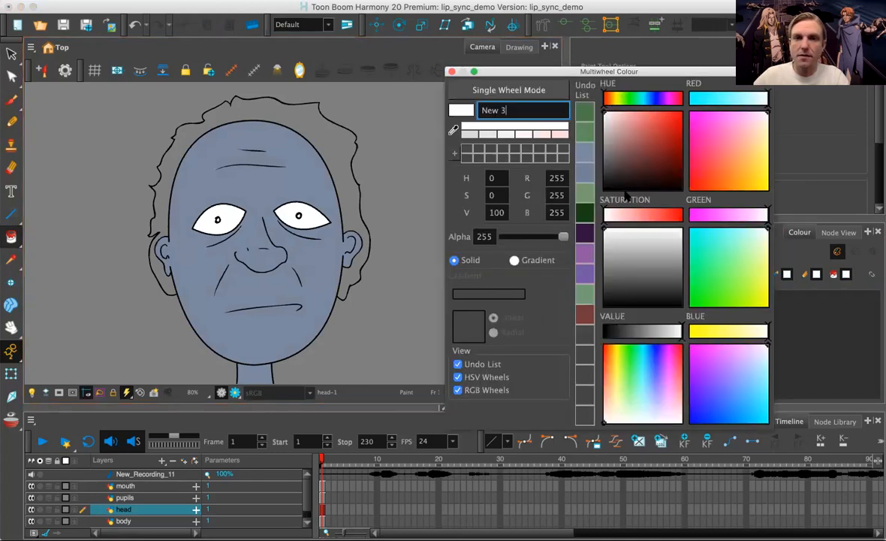
pyautogui.click(559, 133)
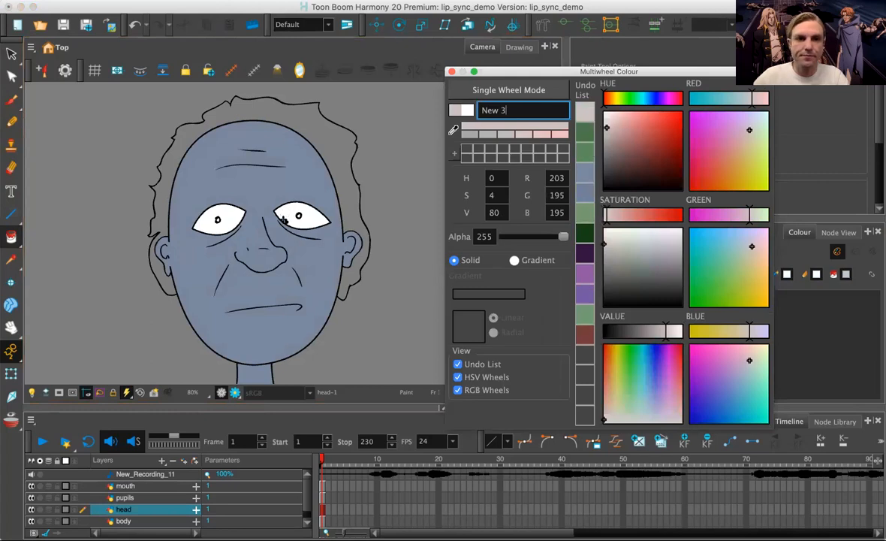
pyautogui.click(283, 220)
pyautogui.click(234, 216)
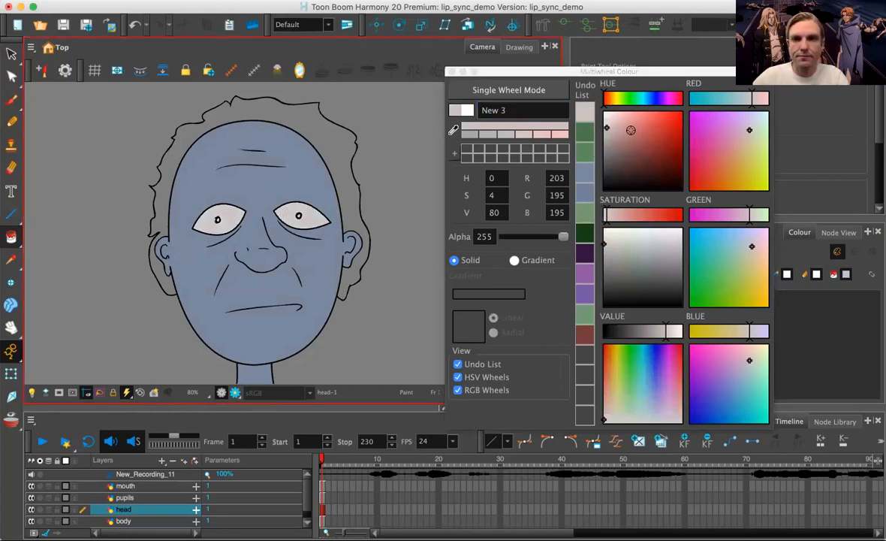
pyautogui.click(608, 129)
pyautogui.moveTo(608, 129); pyautogui.dragTo(599, 126)
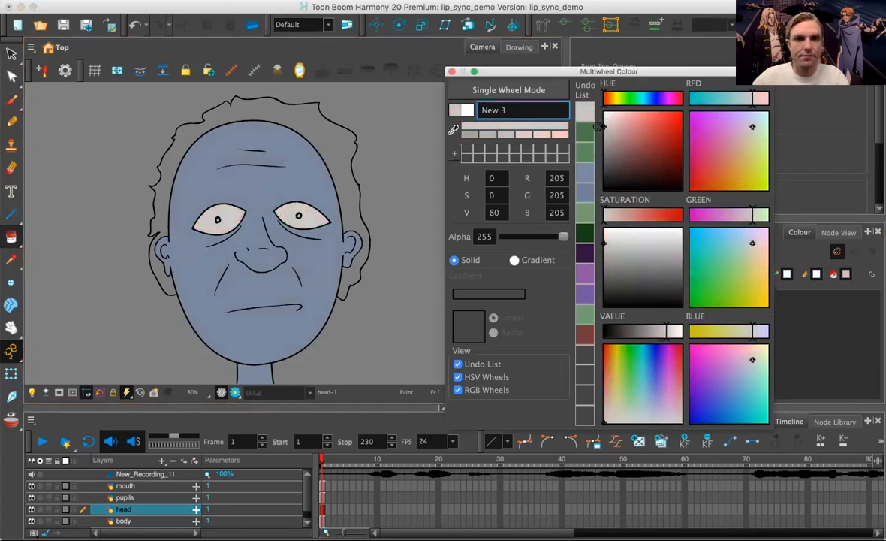
pyautogui.click(451, 72)
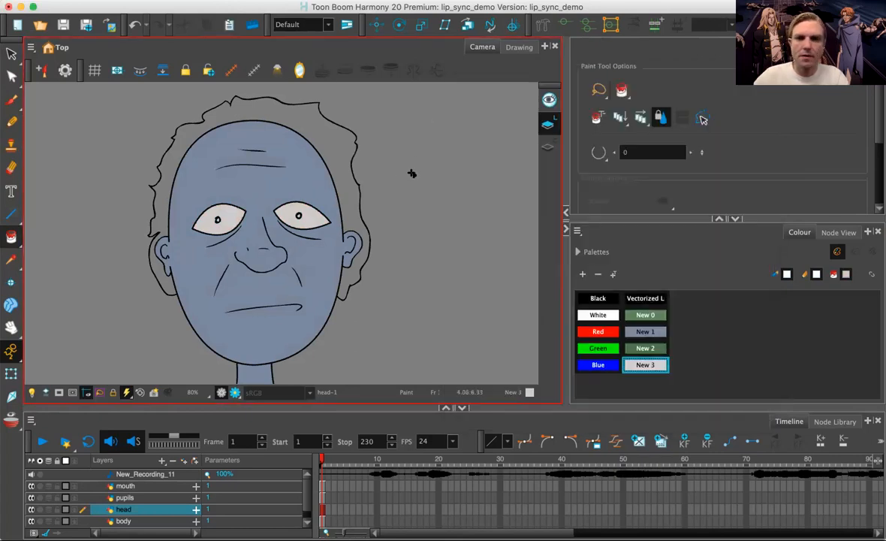
# Step: Create the colour New 4, set it to muted red (RGB 129, 79, 79) and fill the hair with it
pyautogui.click(582, 274)
pyautogui.rightClick(690, 300)
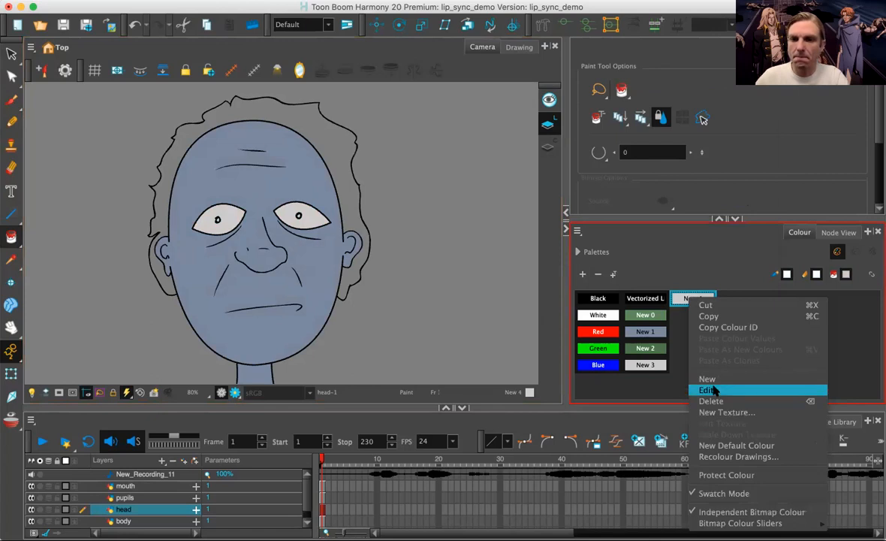
pyautogui.click(711, 390)
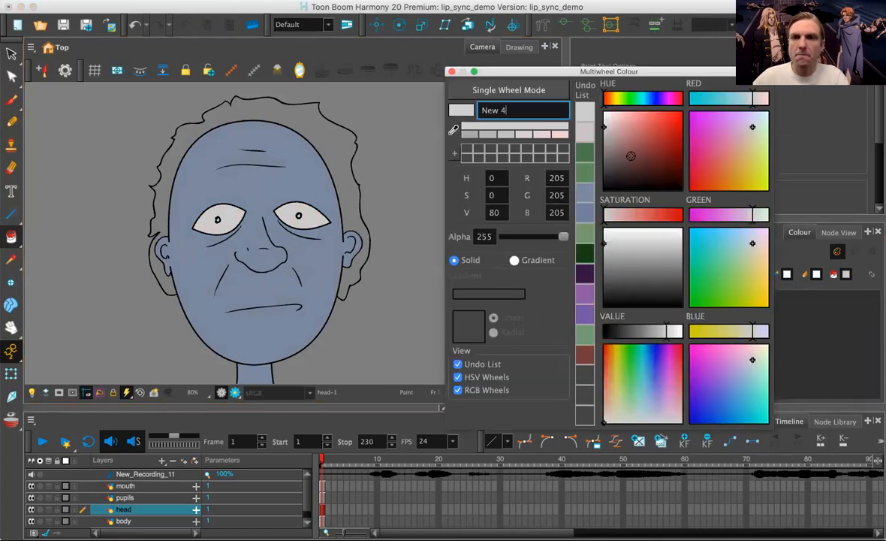
pyautogui.click(634, 151)
pyautogui.click(311, 122)
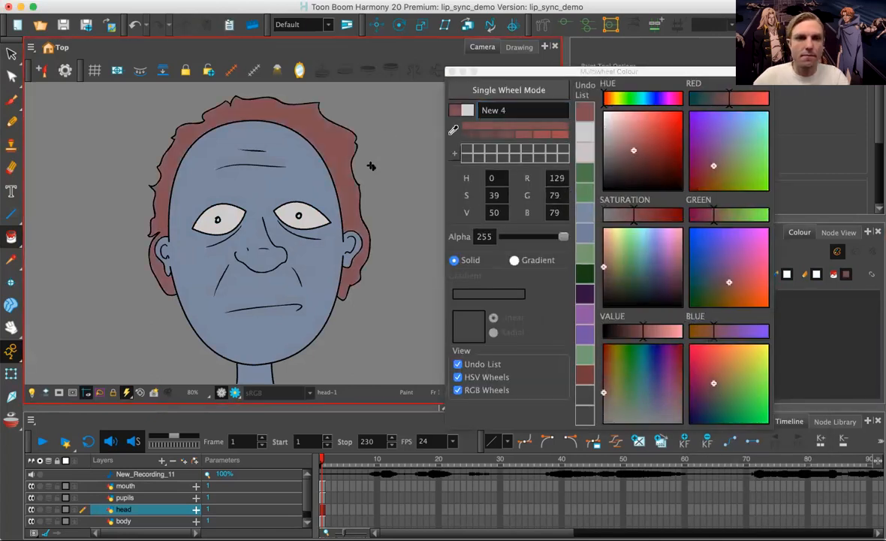
pyautogui.click(452, 72)
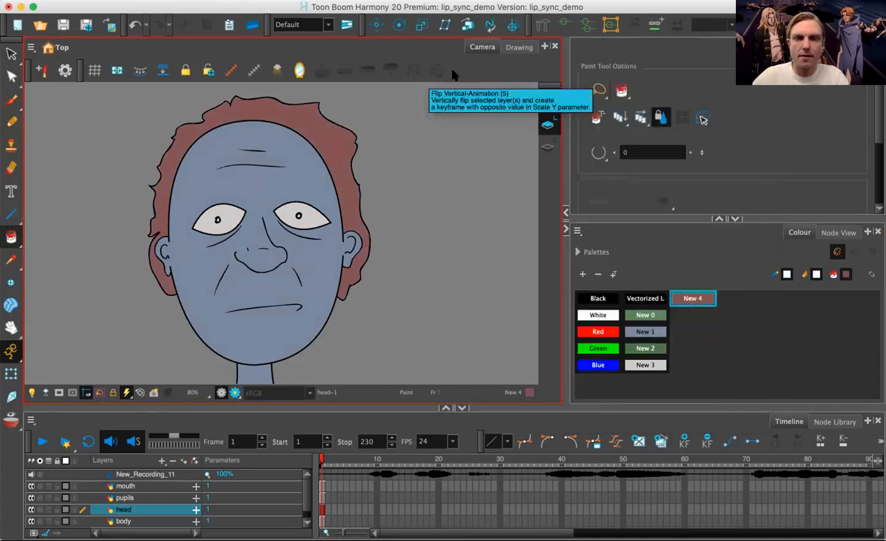
# Step: Create the shadow colour New 5 from New 1 and darken it to RGB 95, 114, 141 for the Brush tool
pyautogui.click(646, 333)
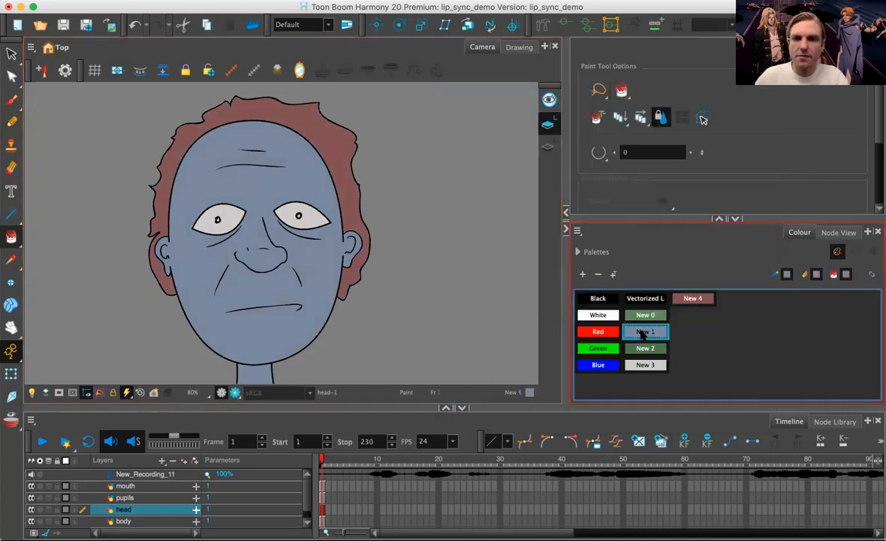
pyautogui.click(11, 75)
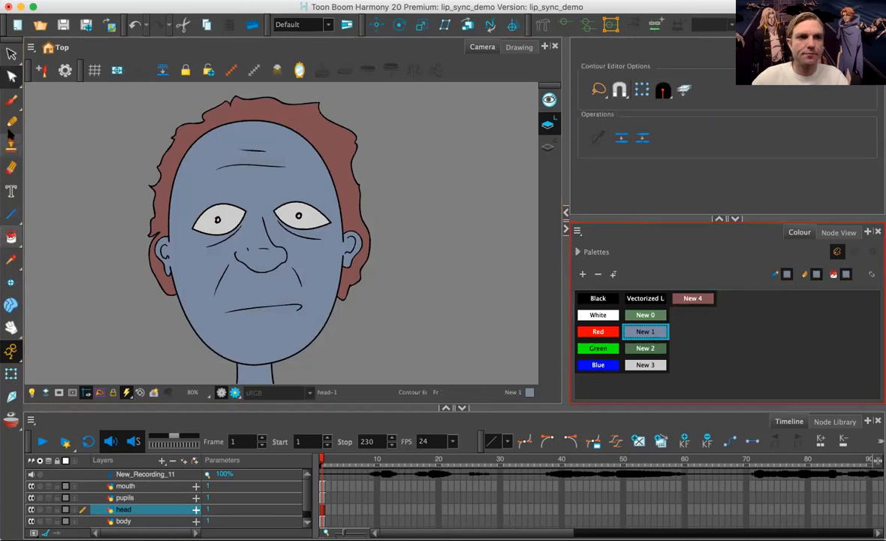
pyautogui.click(11, 100)
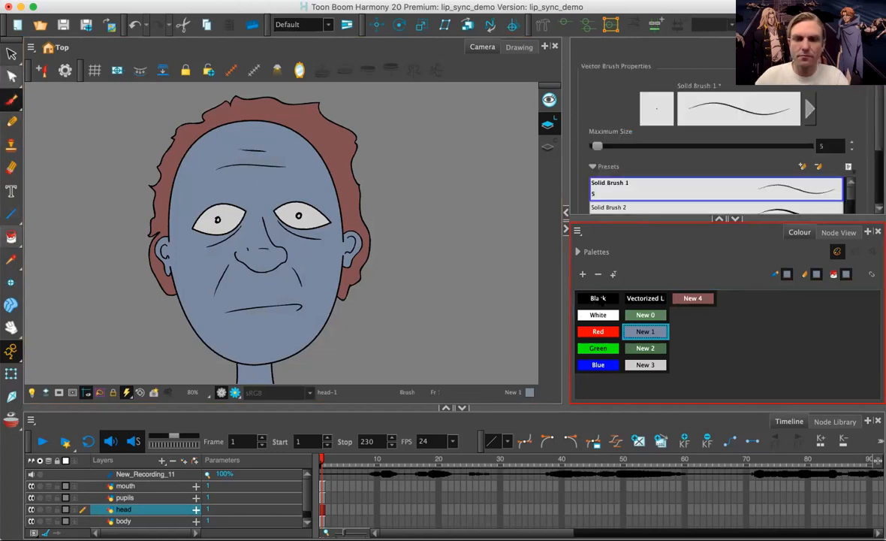
pyautogui.click(584, 274)
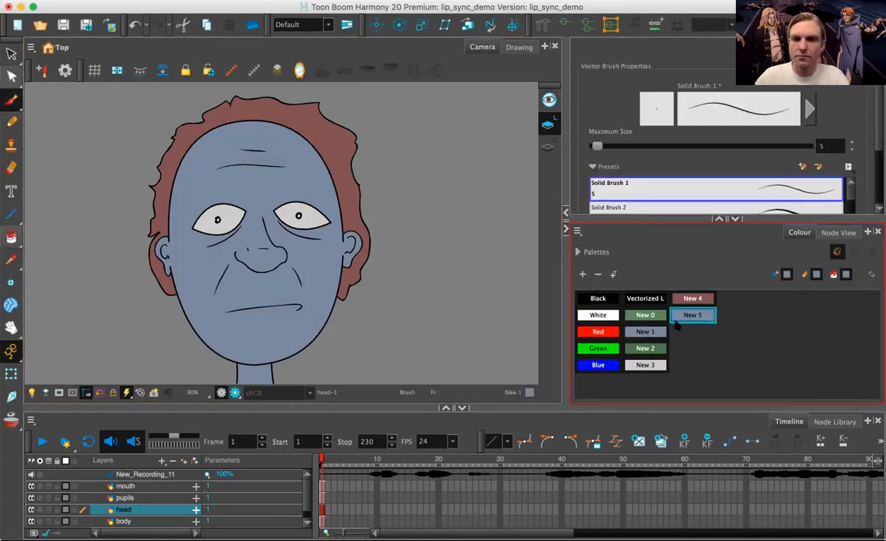
pyautogui.rightClick(690, 315)
pyautogui.click(695, 172)
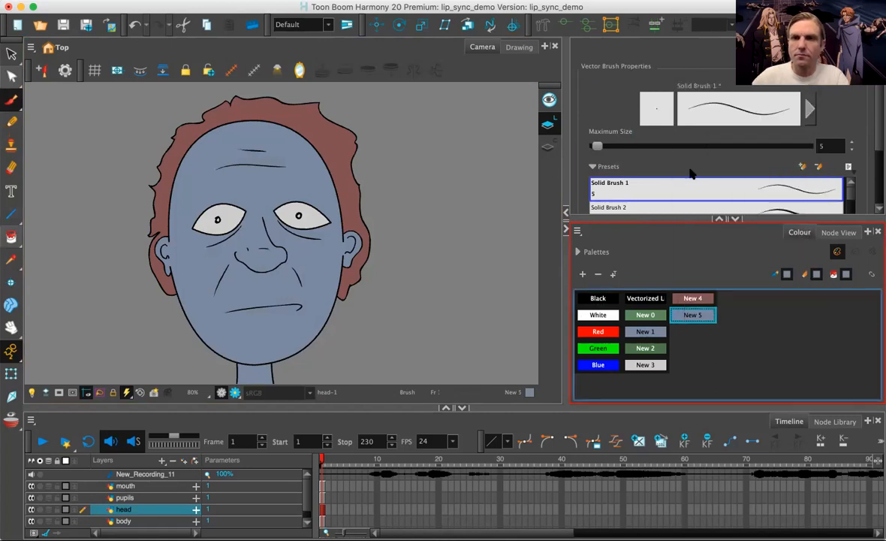
pyautogui.moveTo(627, 146); pyautogui.dragTo(629, 148)
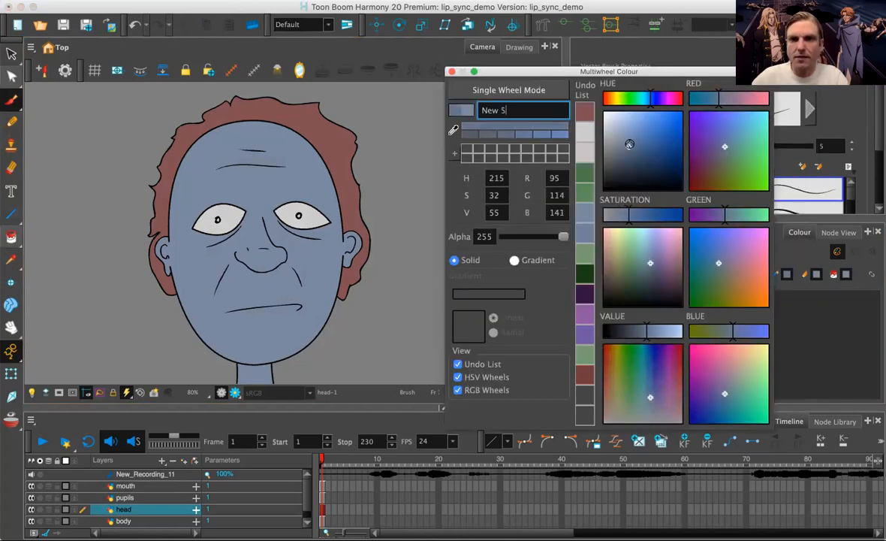
pyautogui.click(452, 71)
# Step: Brush New 5 shadow lines on the head layer across the lower nose, in a loop beneath it and sideways from the nostril across the cheek
pyautogui.press('2')
pyautogui.press('2')
pyautogui.press('2')
pyautogui.moveTo(278, 259)
pyautogui.mouseDown()
pyautogui.moveTo(376, 149)
pyautogui.moveTo(354, 186)
pyautogui.mouseUp()
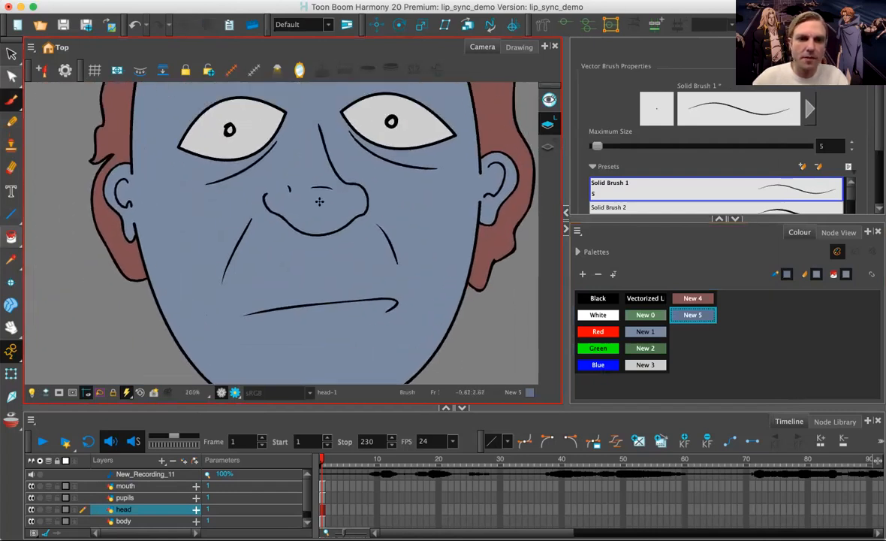
pyautogui.press('2')
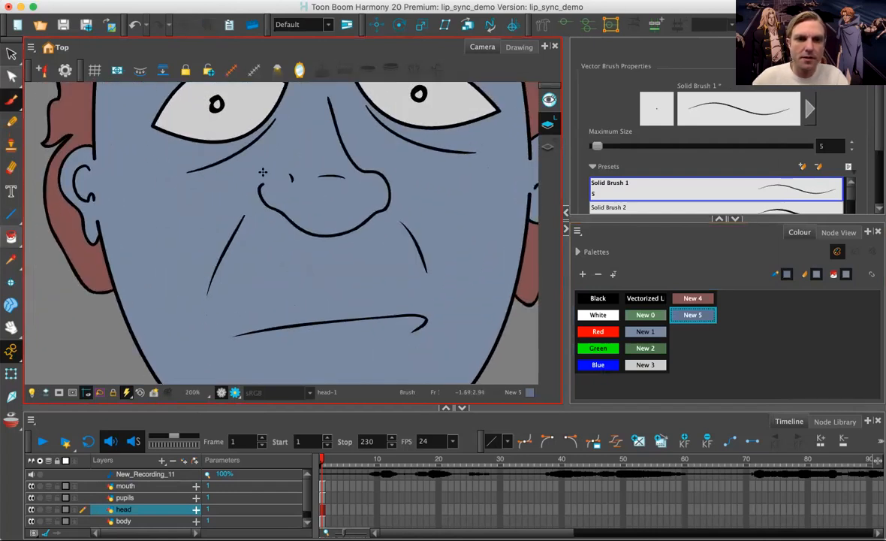
pyautogui.moveTo(204, 180); pyautogui.dragTo(192, 211)
pyautogui.press('super+z')
pyautogui.moveTo(249, 172)
pyautogui.mouseDown()
pyautogui.moveTo(250, 185)
pyautogui.moveTo(312, 218)
pyautogui.moveTo(360, 207)
pyautogui.moveTo(415, 176)
pyautogui.mouseUp()
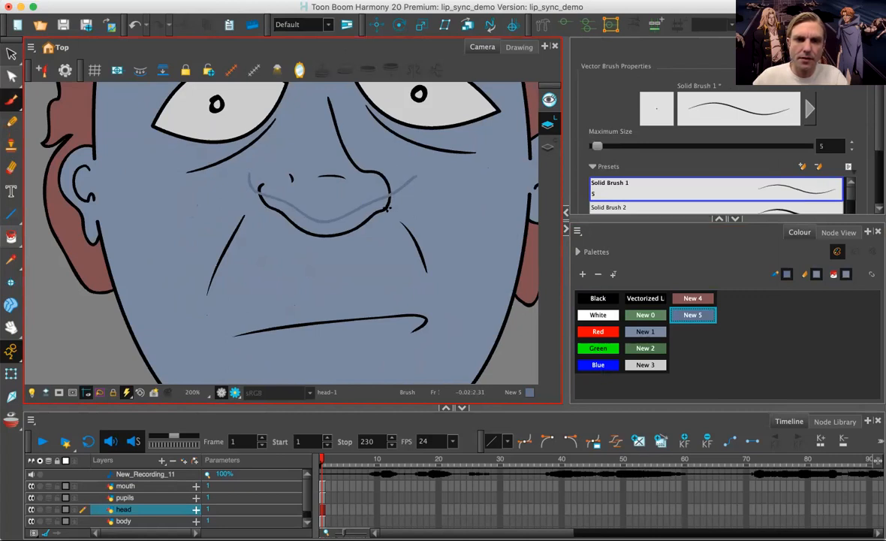
pyautogui.moveTo(383, 249)
pyautogui.mouseDown()
pyautogui.moveTo(352, 263)
pyautogui.moveTo(290, 250)
pyautogui.mouseUp()
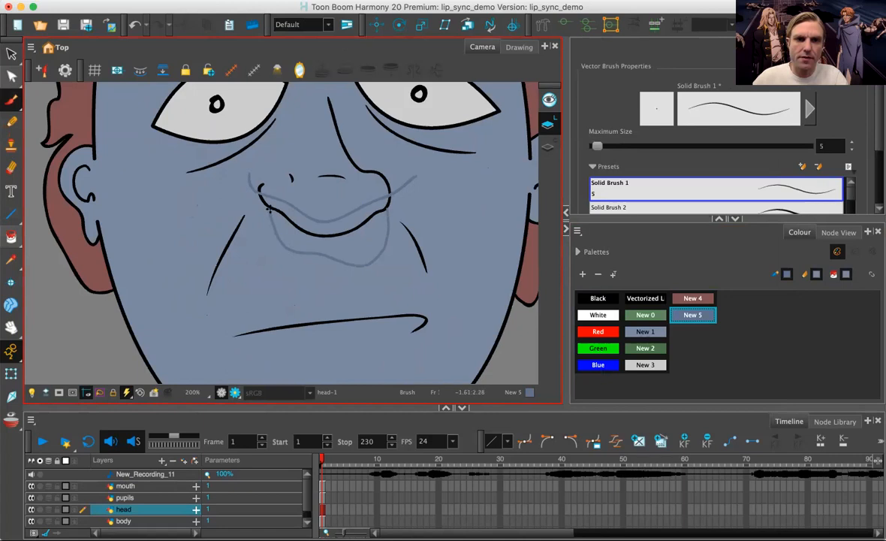
pyautogui.moveTo(269, 205); pyautogui.dragTo(203, 205)
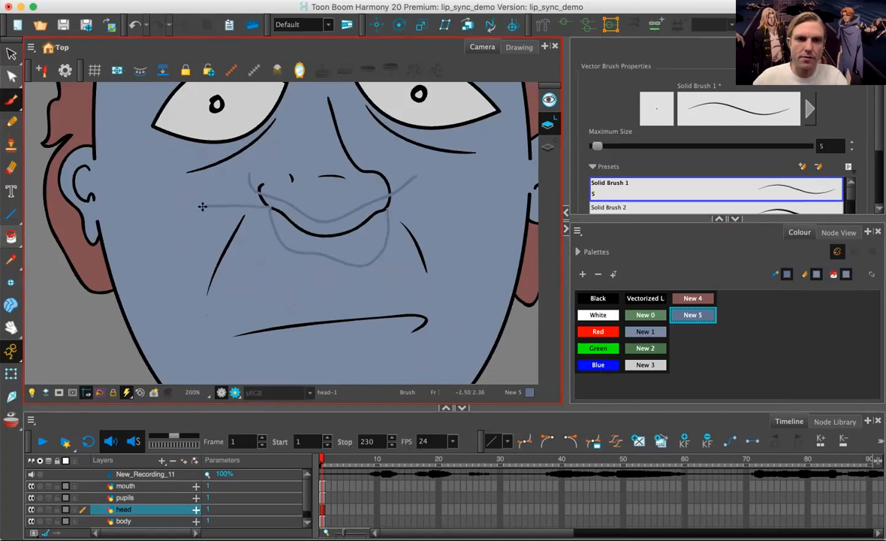
# Step: Run Close Gaps on the head drawing and try a New 1 paint fill at the lower edge of the nose
pyautogui.click(11, 235)
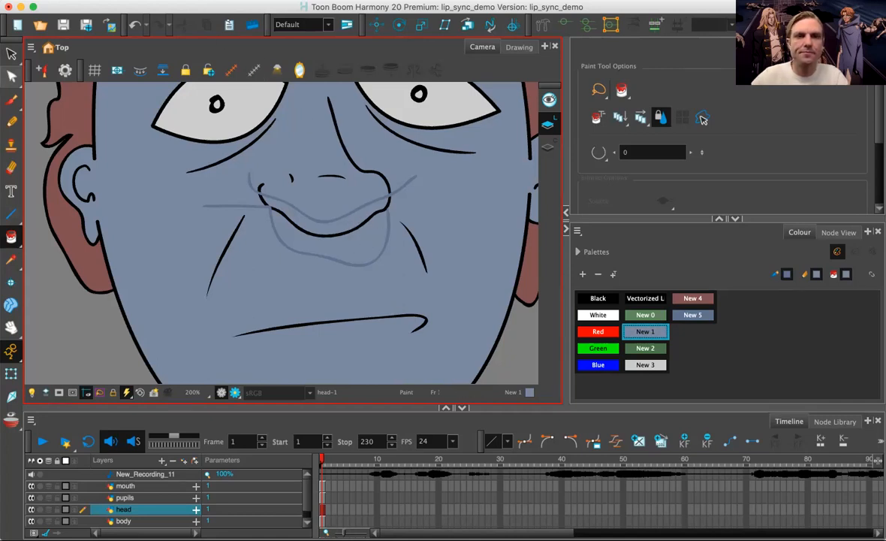
pyautogui.click(31, 510)
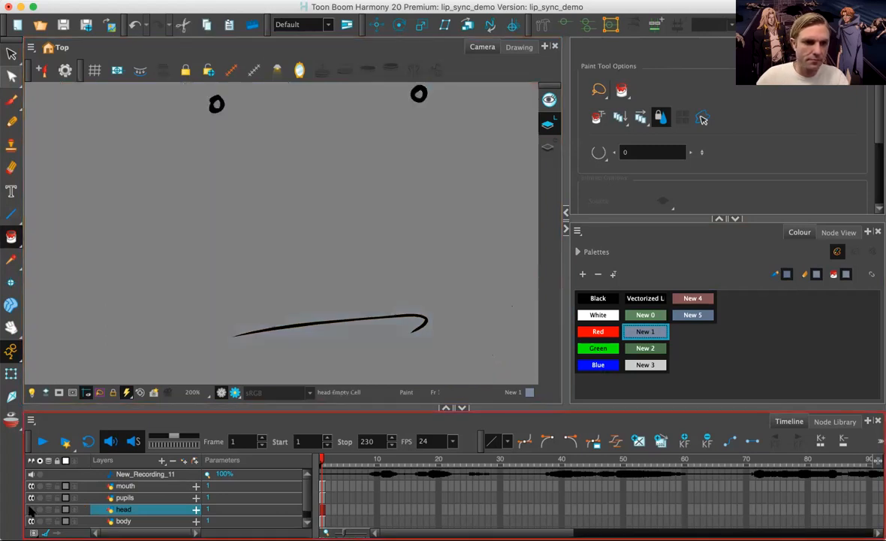
pyautogui.click(32, 510)
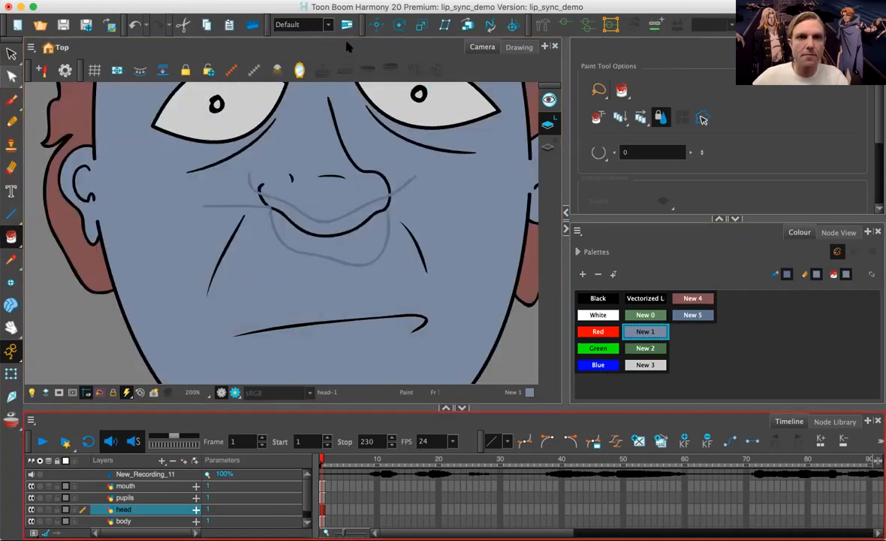
pyautogui.click(293, 0)
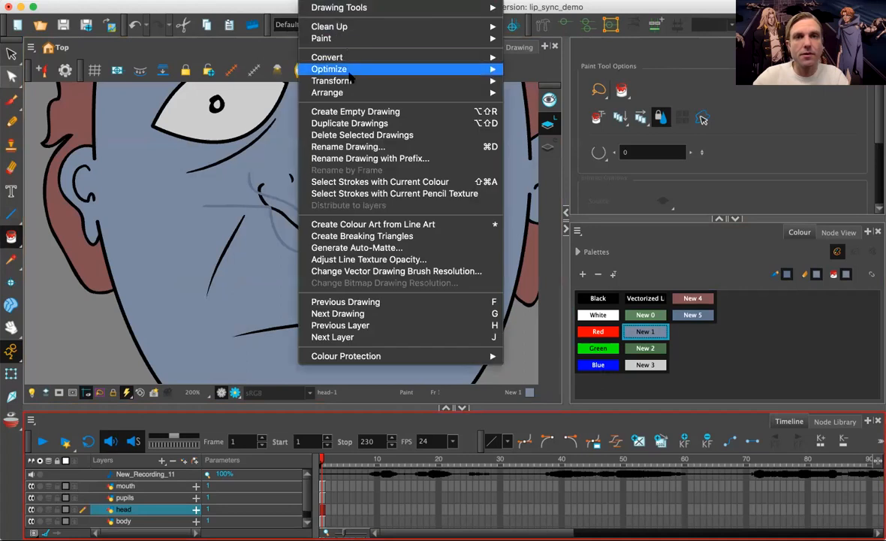
pyautogui.moveTo(331, 26)
pyautogui.click(531, 50)
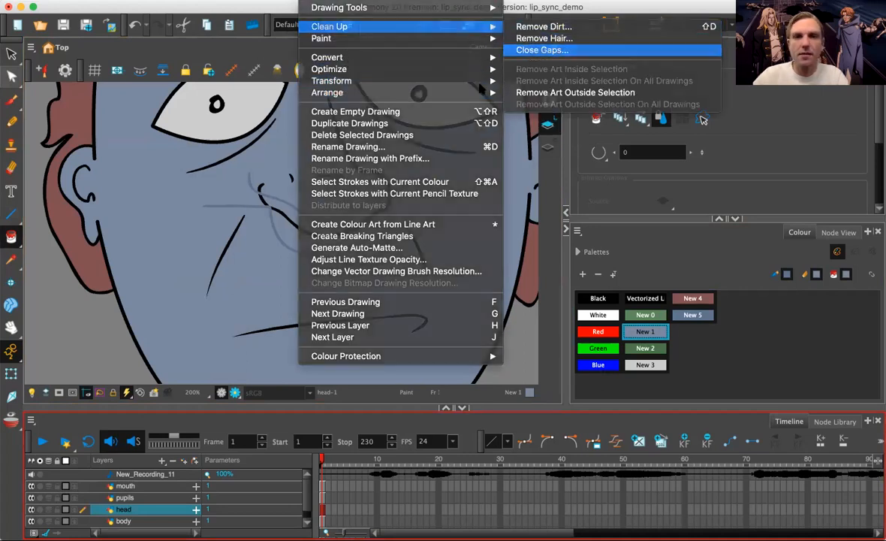
pyautogui.moveTo(407, 242); pyautogui.dragTo(501, 248)
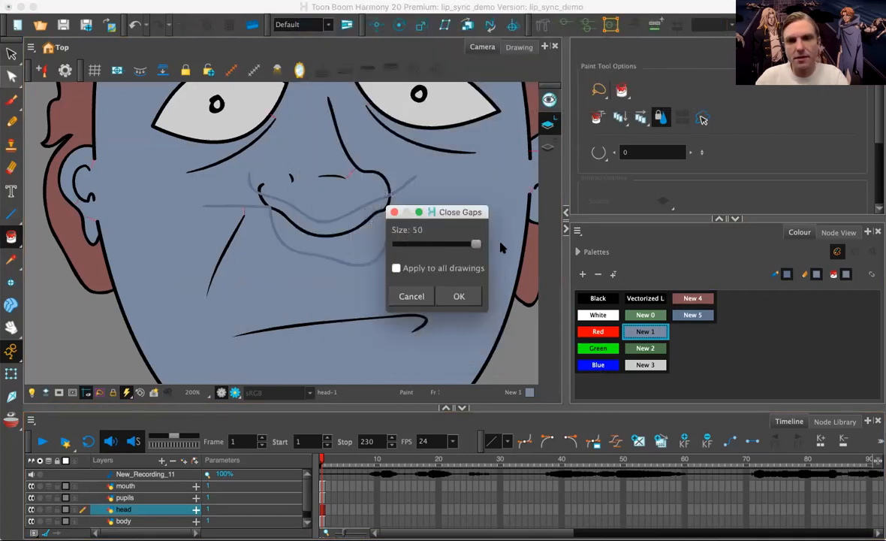
pyautogui.moveTo(412, 212); pyautogui.dragTo(437, 254)
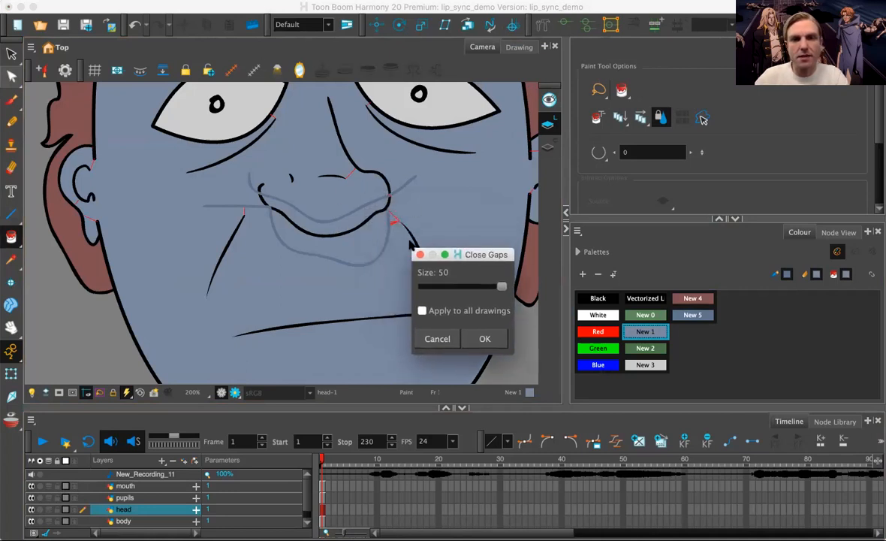
pyautogui.moveTo(465, 287)
pyautogui.mouseDown()
pyautogui.moveTo(443, 286)
pyautogui.moveTo(460, 289)
pyautogui.mouseUp()
pyautogui.click(483, 338)
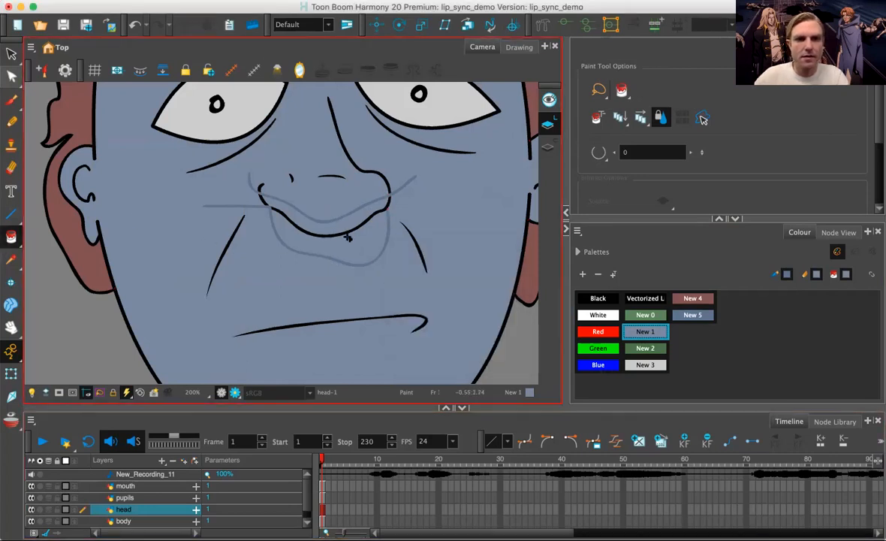
pyautogui.click(350, 230)
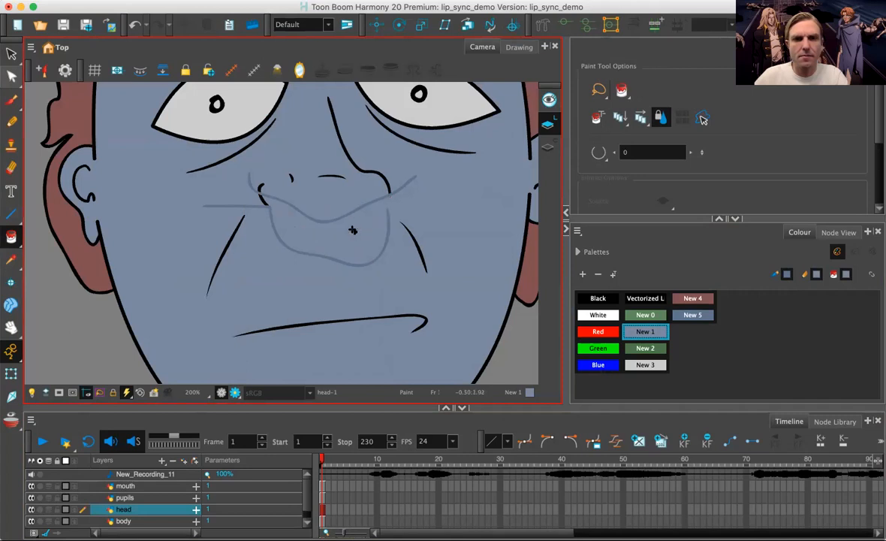
pyautogui.press('super+z')
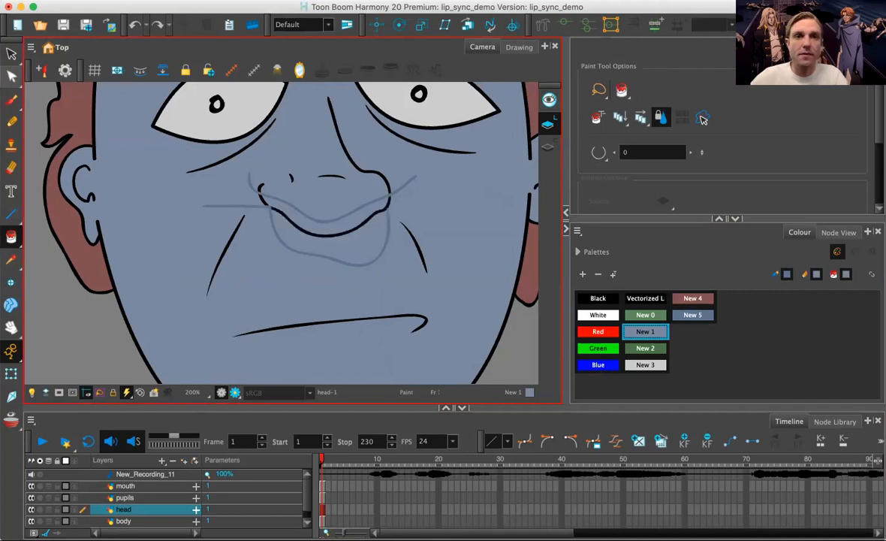
# Step: Apply Close Gaps to the head drawing again with a size of about 20.48
pyautogui.click(320, 0)
pyautogui.moveTo(341, 28)
pyautogui.click(524, 50)
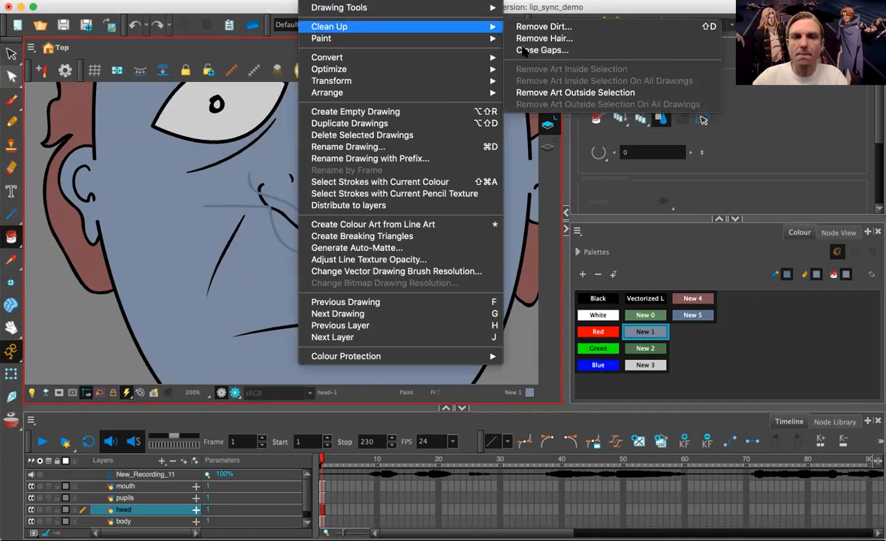
pyautogui.moveTo(395, 244); pyautogui.dragTo(454, 246)
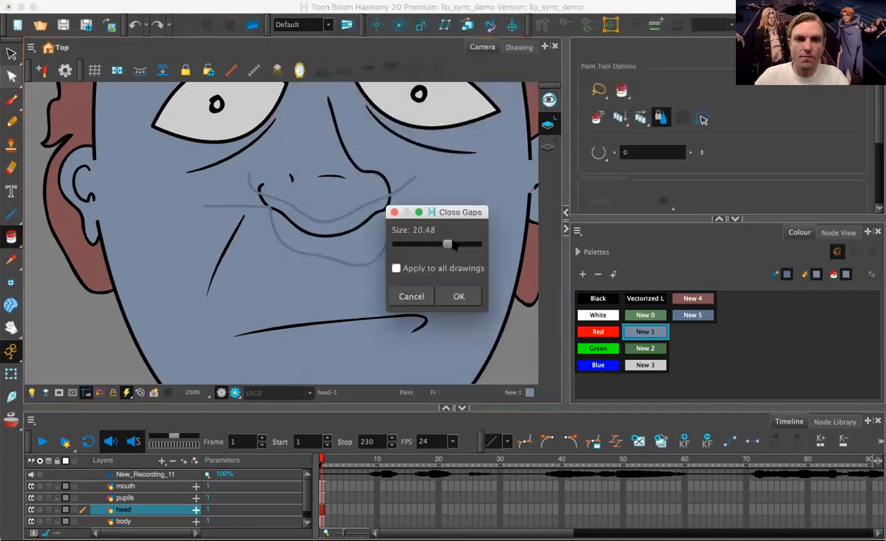
pyautogui.click(459, 296)
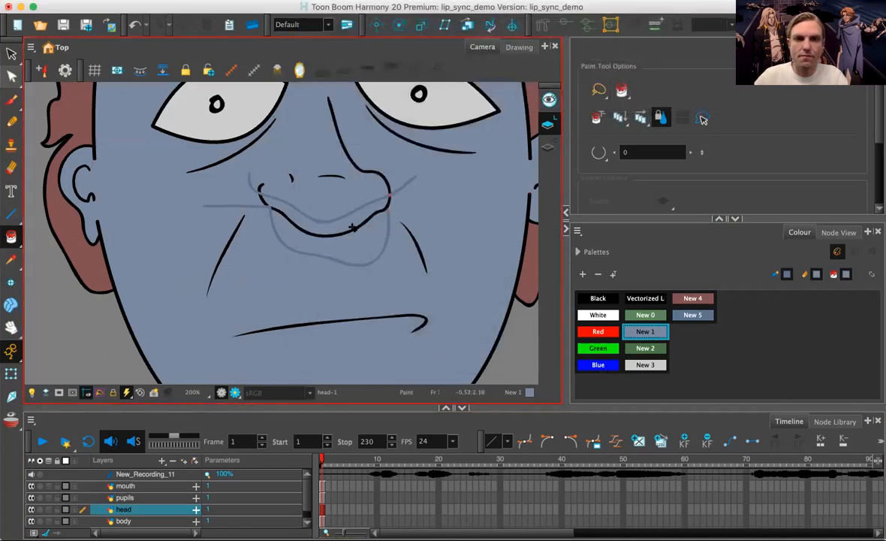
pyautogui.press('2')
pyautogui.press('2')
pyautogui.press('2')
pyautogui.press('space')
pyautogui.moveTo(388, 241); pyautogui.dragTo(295, 291)
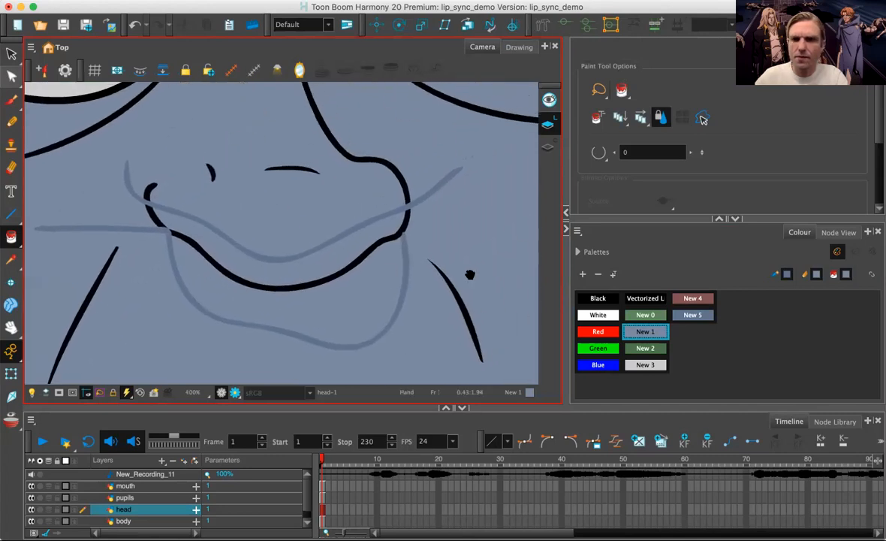
# Step: Fill the lower edge of the nose and the loop beneath it on the head layer with shadow colour New 5
pyautogui.click(692, 314)
pyautogui.click(308, 259)
pyautogui.press('1')
pyautogui.press('1')
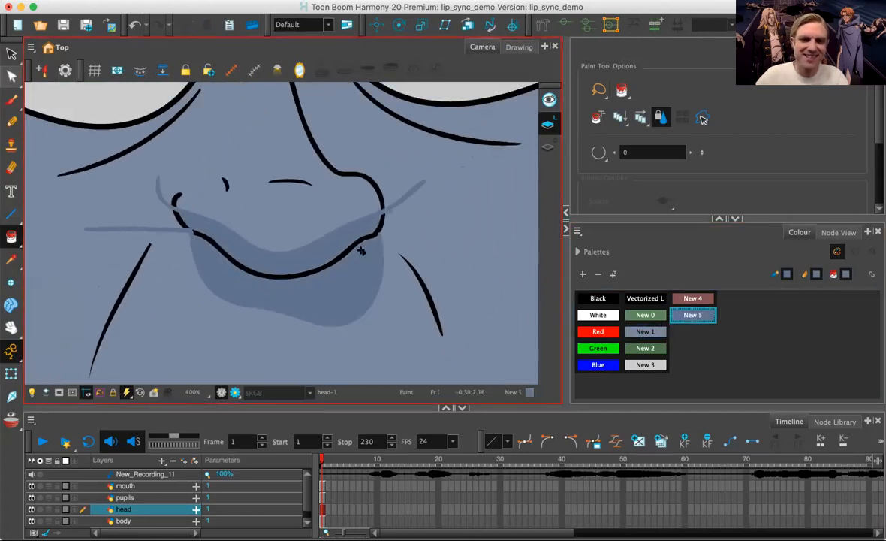
# Step: Delete the leftover New 5 guide strokes around the nose, including the line across the cheek
pyautogui.press('space')
pyautogui.moveTo(209, 246); pyautogui.dragTo(273, 263)
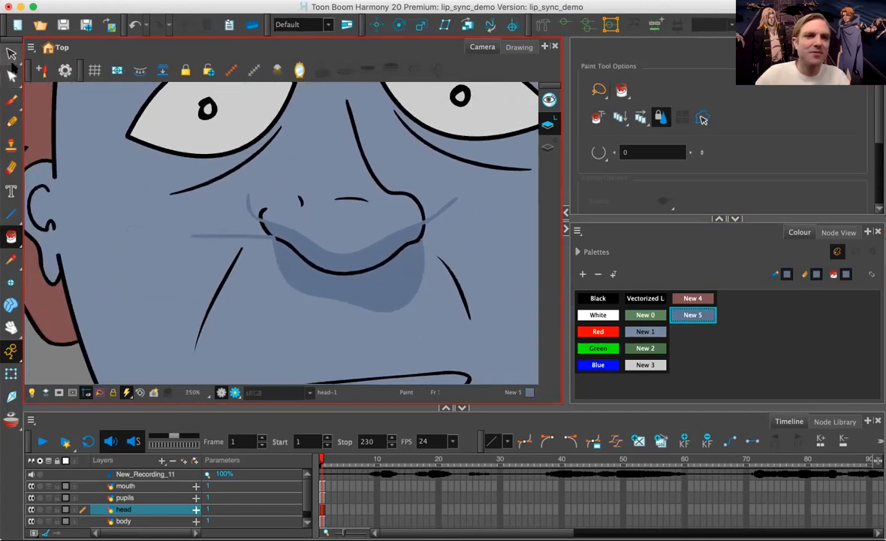
pyautogui.click(11, 75)
pyautogui.click(246, 195)
pyautogui.press('Delete')
pyautogui.click(219, 229)
pyautogui.press('Delete')
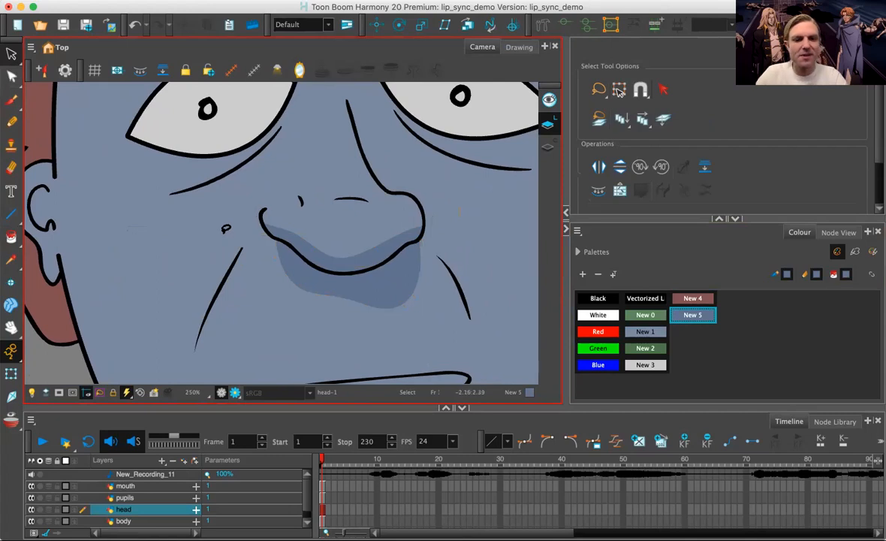
# Step: Brush New 5 outlines for the shadows under both eyes, looping from each inner corner around past the outer corner
pyautogui.press('1')
pyautogui.press('1')
pyautogui.press('1')
pyautogui.press('2')
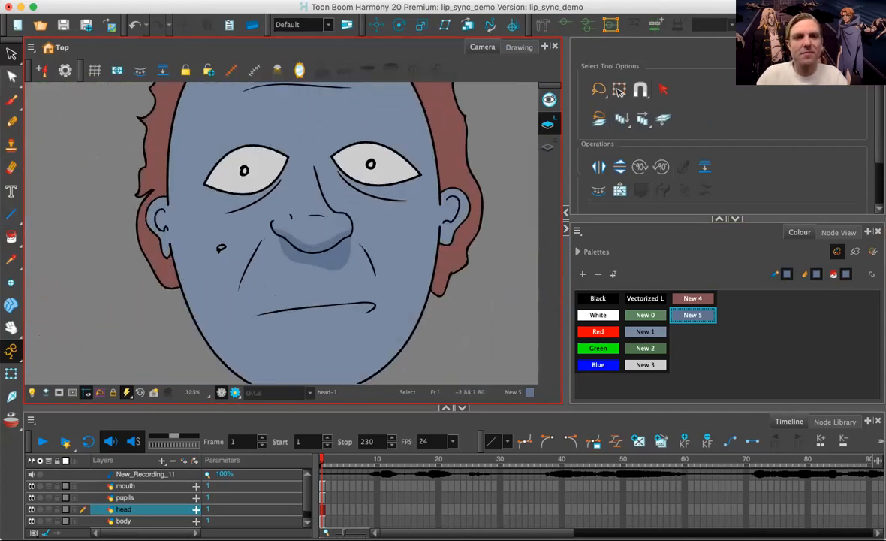
pyautogui.press('2')
pyautogui.press('2')
pyautogui.moveTo(227, 203); pyautogui.dragTo(193, 298)
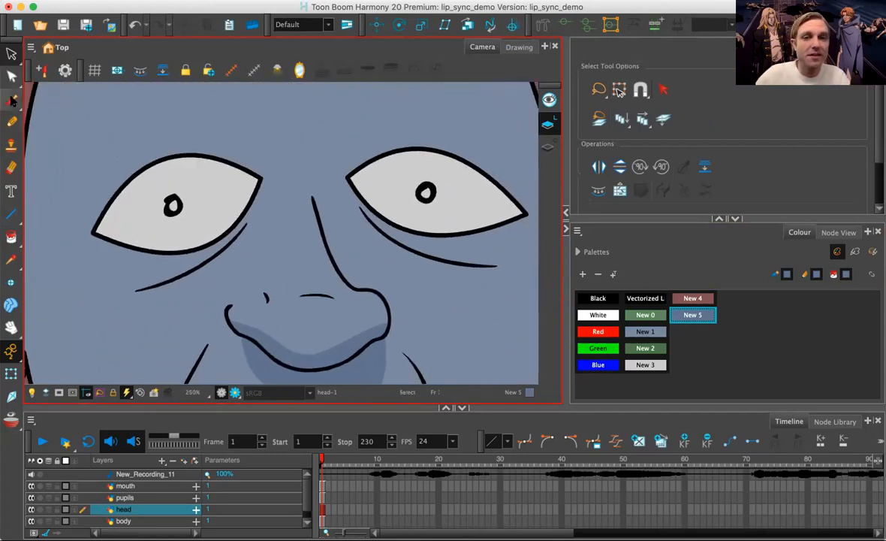
pyautogui.click(12, 99)
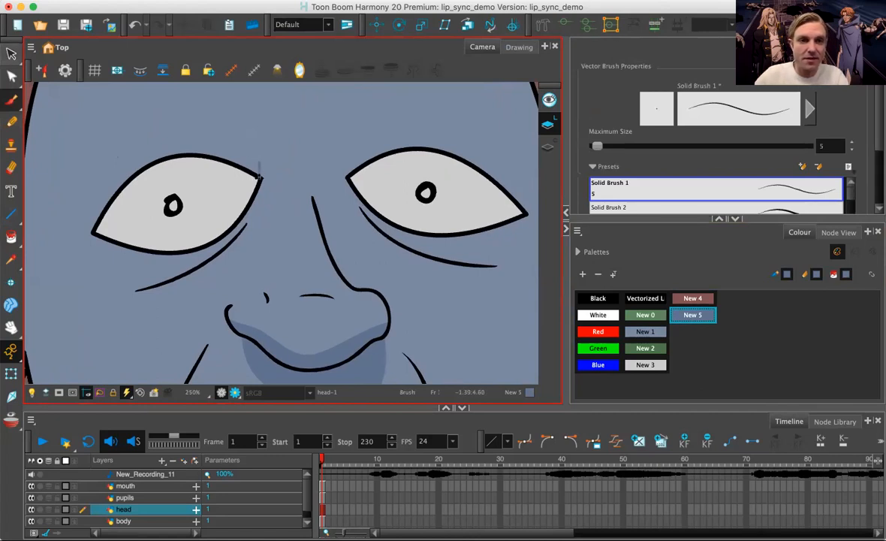
pyautogui.moveTo(249, 226)
pyautogui.mouseDown()
pyautogui.moveTo(207, 282)
pyautogui.moveTo(171, 295)
pyautogui.moveTo(113, 287)
pyautogui.moveTo(90, 224)
pyautogui.moveTo(86, 151)
pyautogui.moveTo(113, 108)
pyautogui.mouseUp()
pyautogui.moveTo(346, 167)
pyautogui.mouseDown()
pyautogui.moveTo(240, 169)
pyautogui.moveTo(238, 156)
pyautogui.mouseUp()
pyautogui.moveTo(245, 190)
pyautogui.mouseDown()
pyautogui.moveTo(265, 226)
pyautogui.moveTo(302, 261)
pyautogui.moveTo(331, 275)
pyautogui.moveTo(377, 274)
pyautogui.moveTo(393, 261)
pyautogui.moveTo(412, 219)
pyautogui.moveTo(408, 136)
pyautogui.mouseUp()
# Step: Brush New 5 shadow lines across the upper fold and the lobe of the character's left ear
pyautogui.press('1')
pyautogui.press('1')
pyautogui.press('2')
pyautogui.press('2')
pyautogui.press('2')
pyautogui.moveTo(428, 252); pyautogui.dragTo(273, 205)
pyautogui.press('2')
pyautogui.press('2')
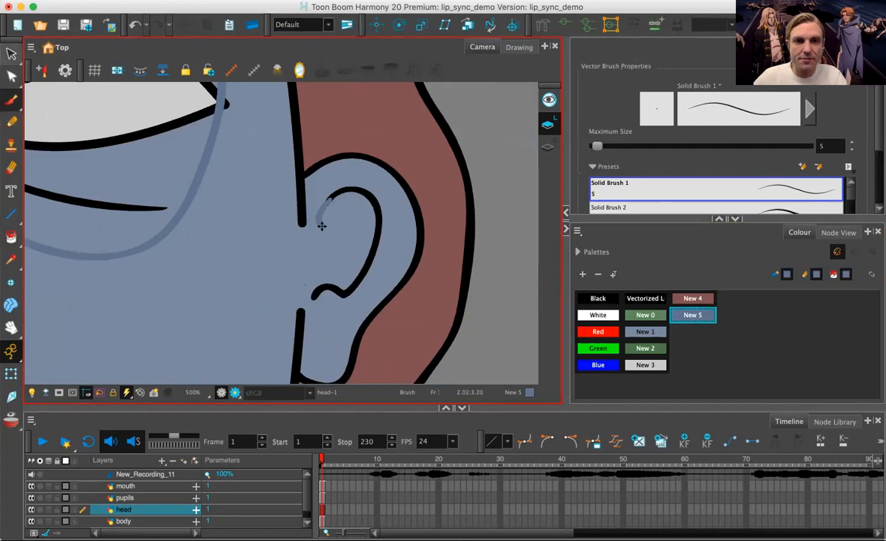
pyautogui.moveTo(362, 212)
pyautogui.mouseDown()
pyautogui.moveTo(475, 270)
pyautogui.moveTo(363, 301)
pyautogui.moveTo(325, 344)
pyautogui.moveTo(286, 348)
pyautogui.moveTo(251, 311)
pyautogui.mouseUp()
pyautogui.moveTo(152, 281); pyautogui.dragTo(431, 220)
# Step: Brush matching New 5 shadow lines across the inner fold and the lobe of the character's right ear
pyautogui.press('1')
pyautogui.press('1')
pyautogui.press('1')
pyautogui.press('1')
pyautogui.moveTo(312, 223); pyautogui.dragTo(491, 263)
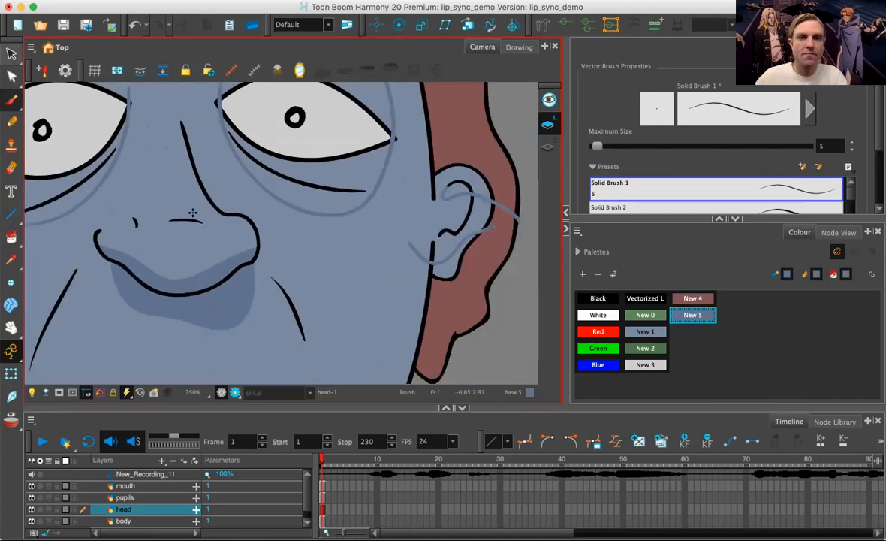
pyautogui.press('2')
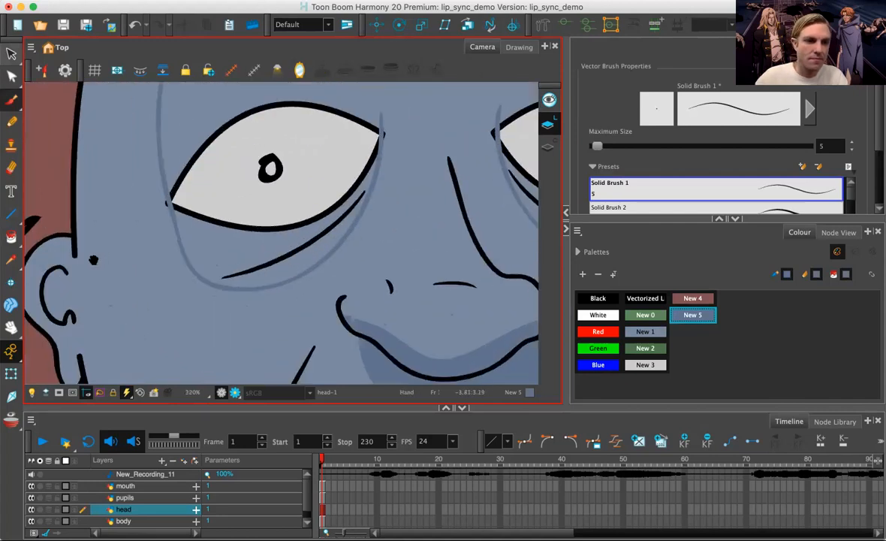
pyautogui.moveTo(70, 270); pyautogui.dragTo(180, 235)
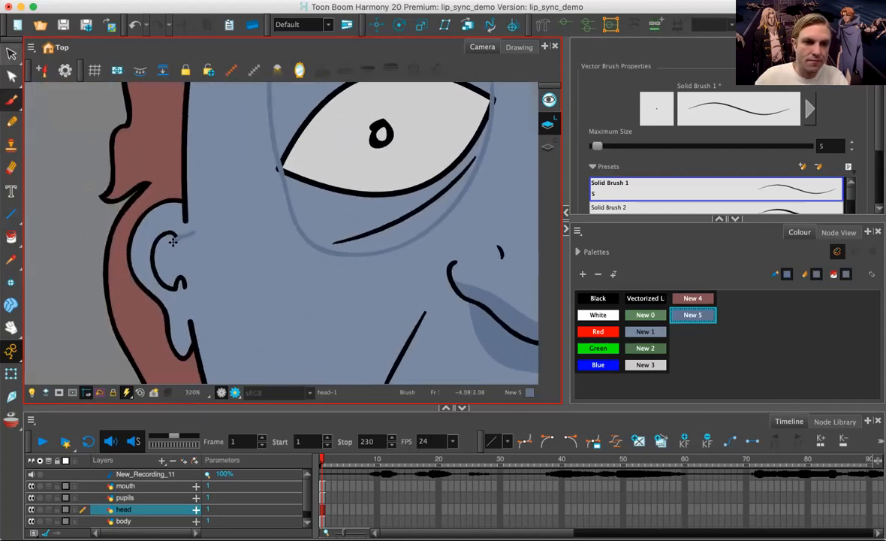
pyautogui.moveTo(150, 269); pyautogui.dragTo(76, 300)
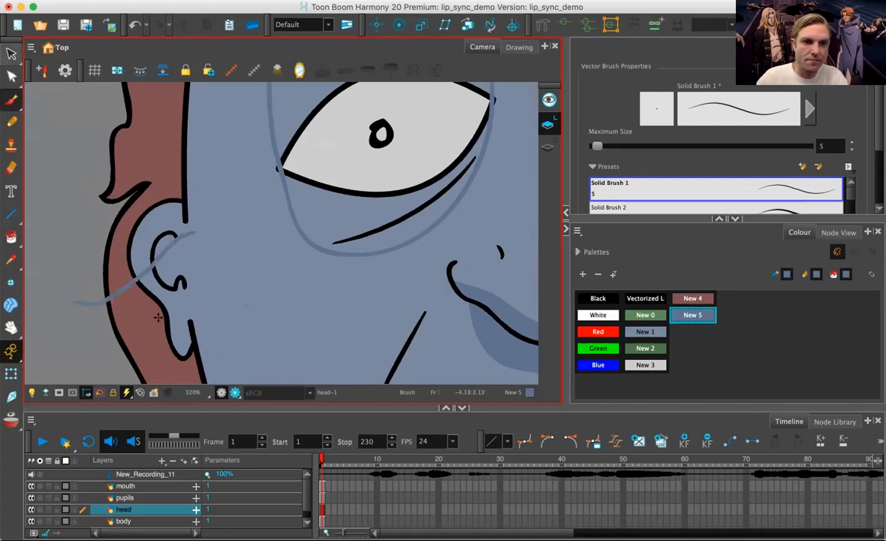
# Step: Fill the outlined shadow areas under the eyes and in the ears with New 5
pyautogui.press('1')
pyautogui.press('1')
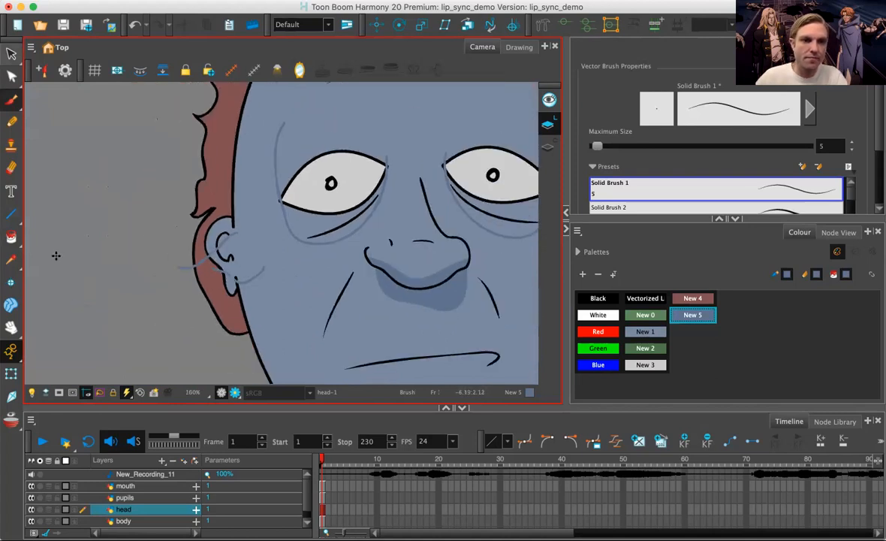
pyautogui.click(11, 234)
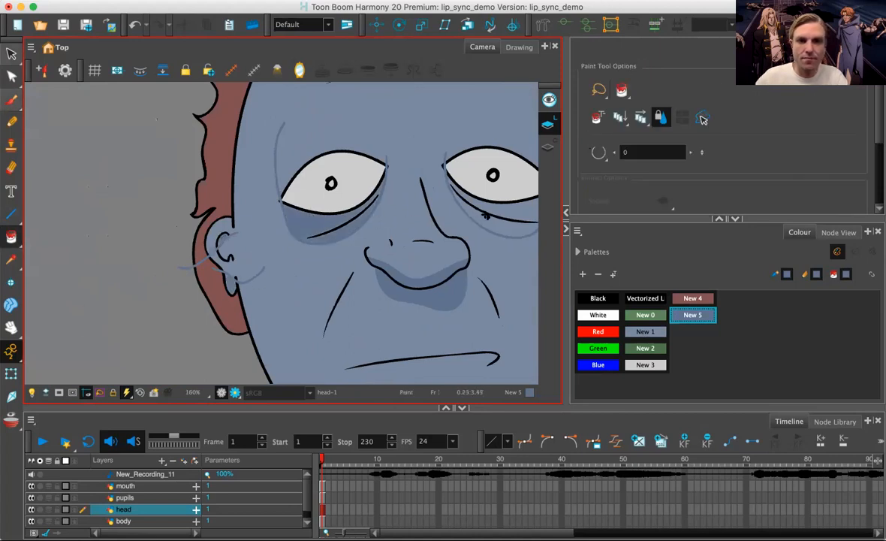
pyautogui.moveTo(473, 234); pyautogui.dragTo(231, 234)
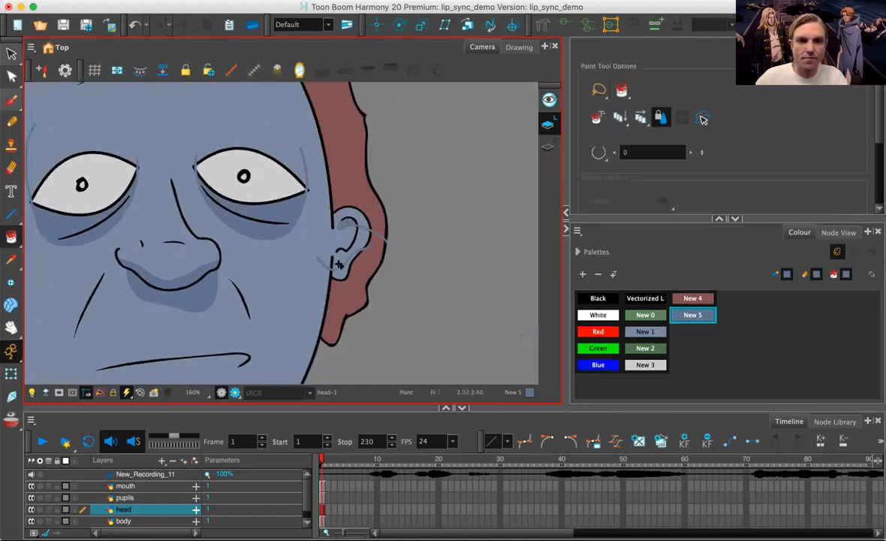
pyautogui.press('2')
pyautogui.press('2')
# Step: Delete the leftover guide strokes around the character's left eye and left ear
pyautogui.click(9, 54)
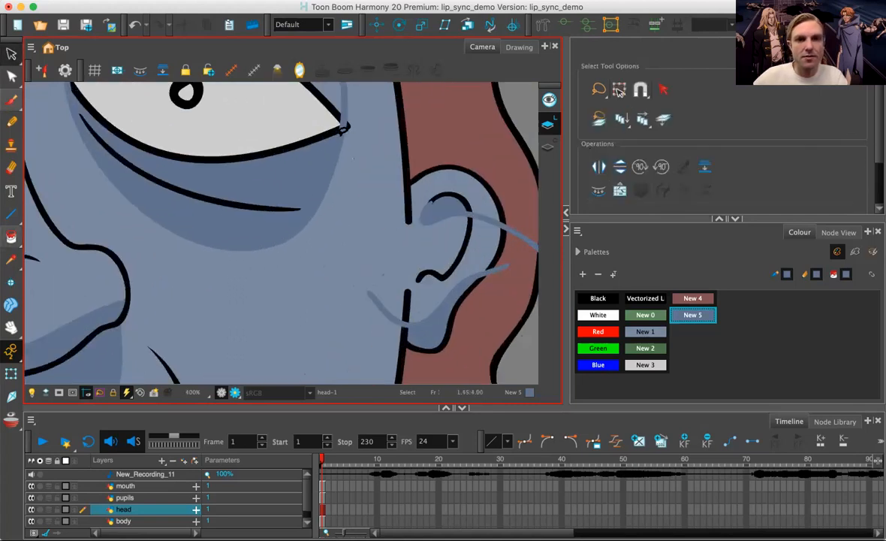
pyautogui.click(343, 134)
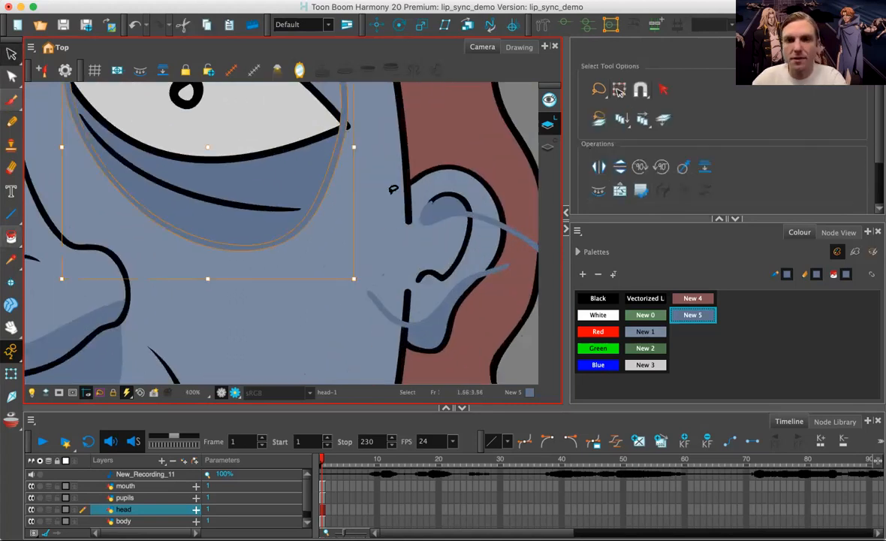
pyautogui.press('Delete')
pyautogui.click(478, 212)
pyautogui.press('Delete')
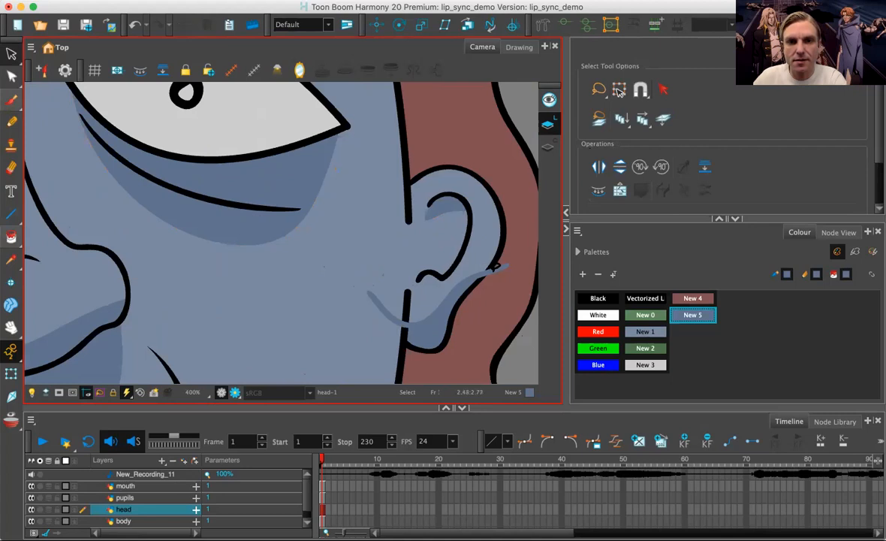
pyautogui.click(484, 269)
pyautogui.press('Delete')
# Step: Delete the leftover guide strokes around the character's right eye and right ear
pyautogui.hscroll(10, 282, 255)
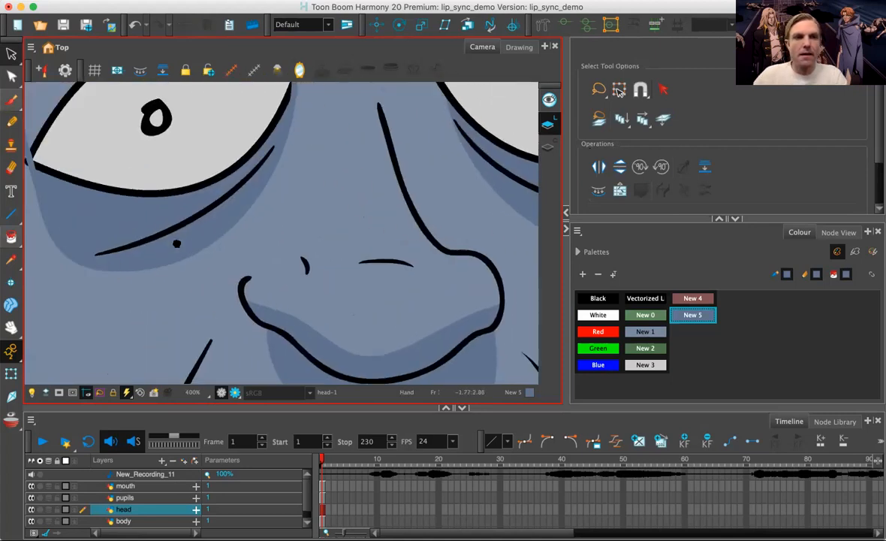
pyautogui.click(293, 154)
pyautogui.press('Delete')
pyautogui.click(197, 277)
pyautogui.press('Delete')
pyautogui.click(248, 334)
pyautogui.press('Delete')
pyautogui.scroll(-2, 272, 343)
pyautogui.scroll(-6, 272, 343)
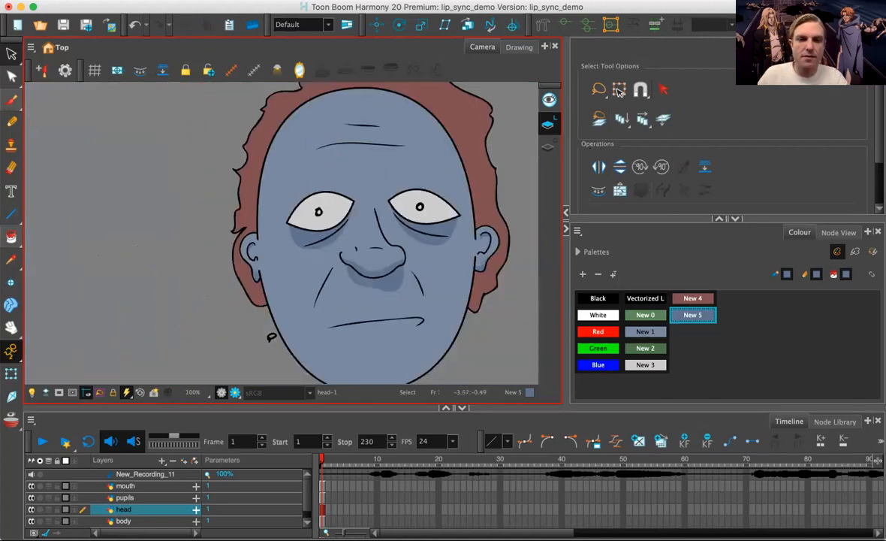
# Step: Brush New 5 shadow lines along the cheek crease on the character's right side and outward across the cheek
pyautogui.moveTo(293, 356); pyautogui.dragTo(217, 310)
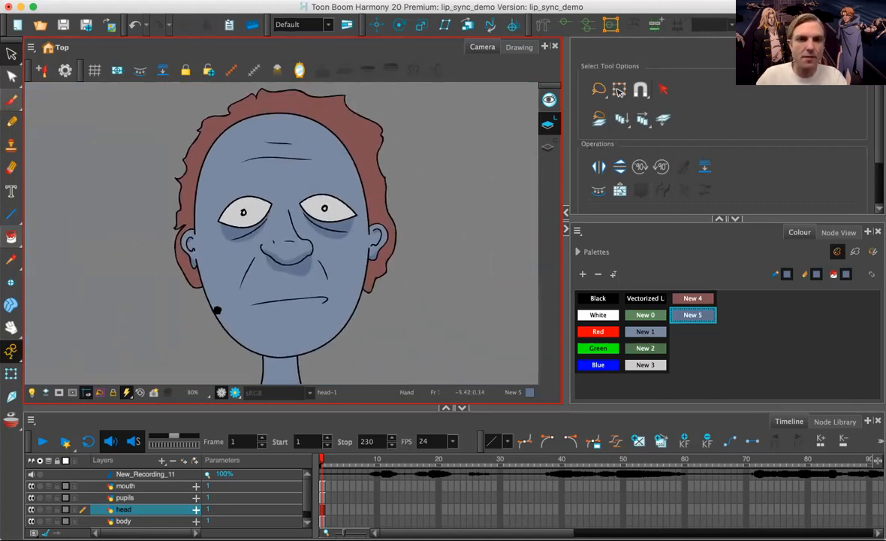
pyautogui.press('2')
pyautogui.press('2')
pyautogui.press('2')
pyautogui.press('2')
pyautogui.press('2')
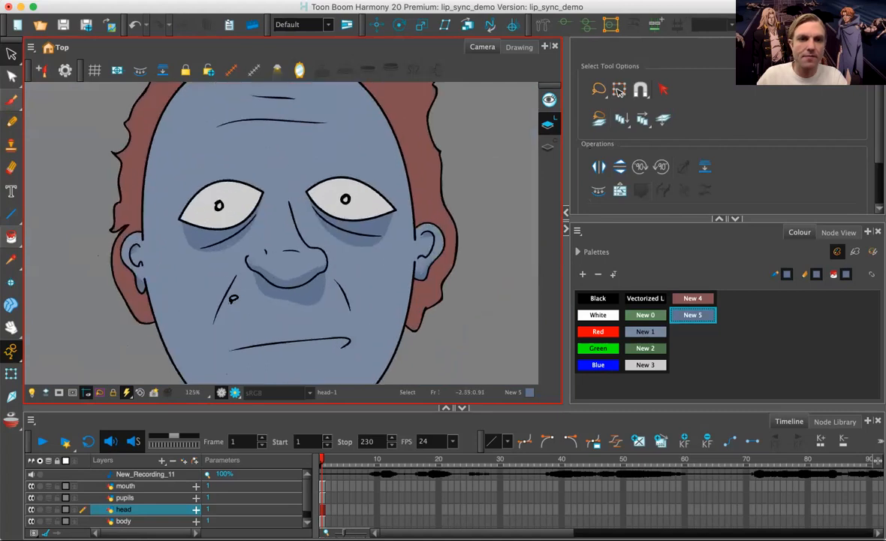
pyautogui.moveTo(242, 253); pyautogui.dragTo(238, 119)
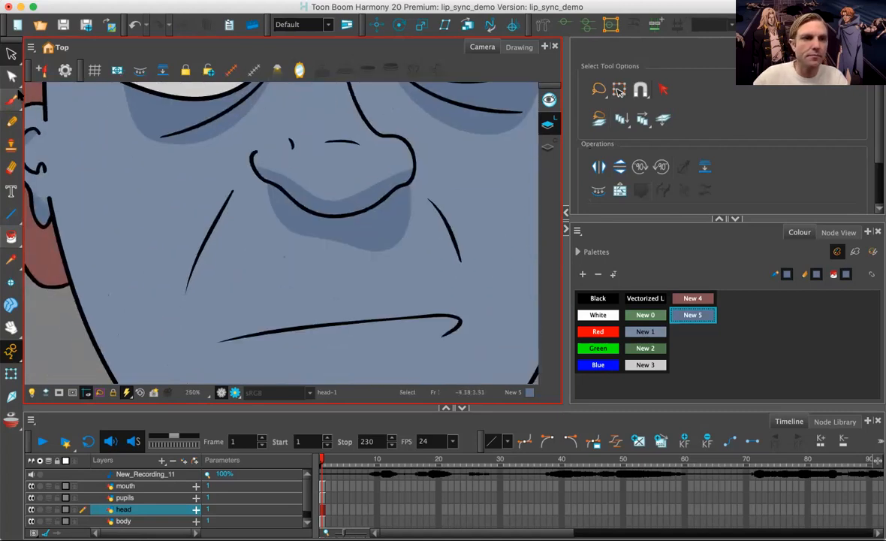
pyautogui.click(11, 98)
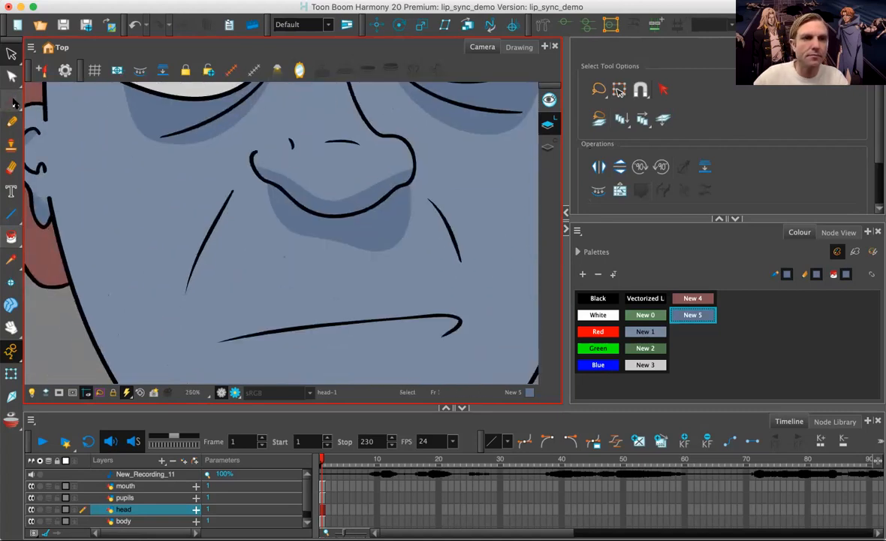
pyautogui.moveTo(223, 210); pyautogui.dragTo(182, 345)
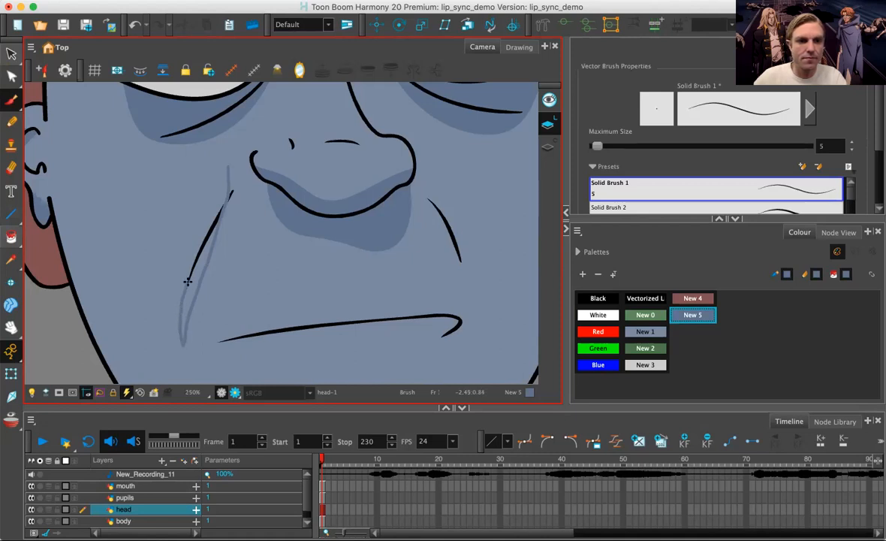
# Step: Brush New 5 shadow lines along the cheek crease on the character's left side and outward past the face outline
pyautogui.moveTo(374, 255)
pyautogui.mouseDown()
pyautogui.moveTo(239, 207)
pyautogui.moveTo(216, 208)
pyautogui.mouseUp()
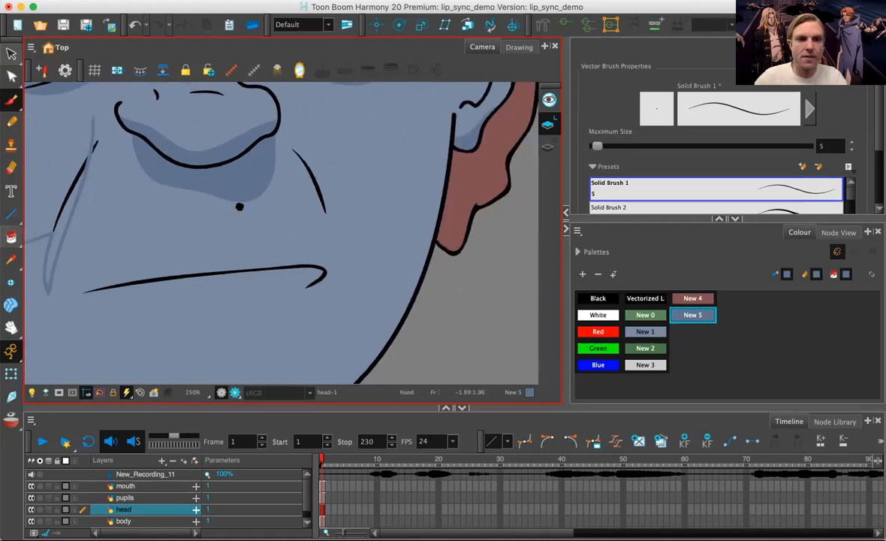
pyautogui.moveTo(275, 170); pyautogui.dragTo(302, 239)
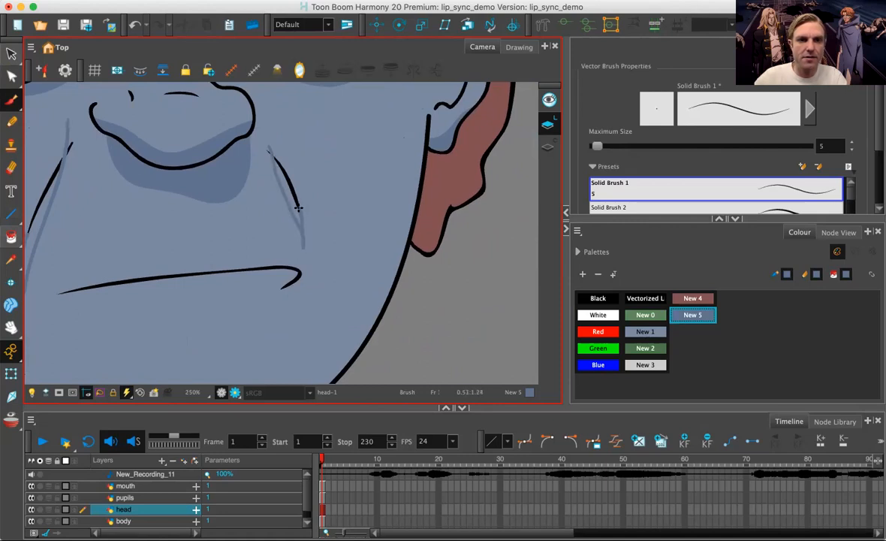
pyautogui.moveTo(309, 206); pyautogui.dragTo(490, 340)
pyautogui.press('2')
pyautogui.press('2')
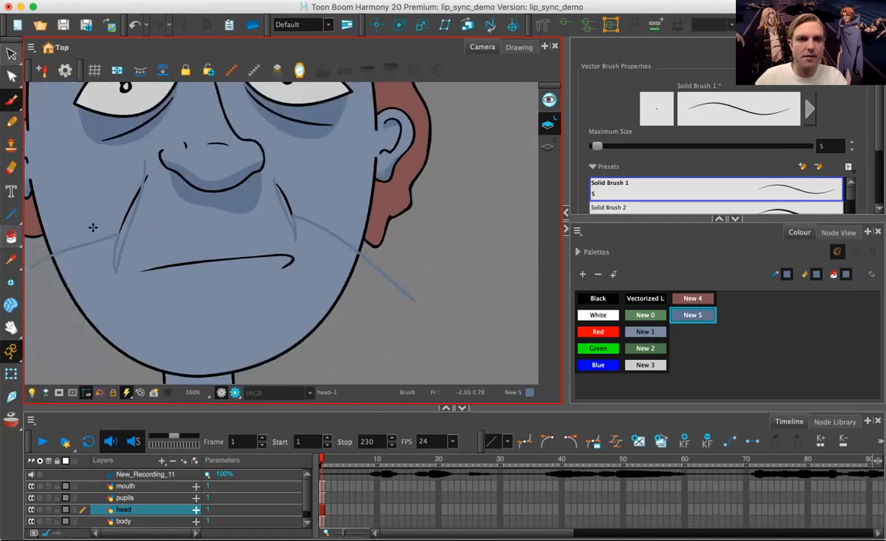
# Step: Fill the narrow shadows beside both cheek creases with New 5 and delete the leftover guide strokes there
pyautogui.click(10, 236)
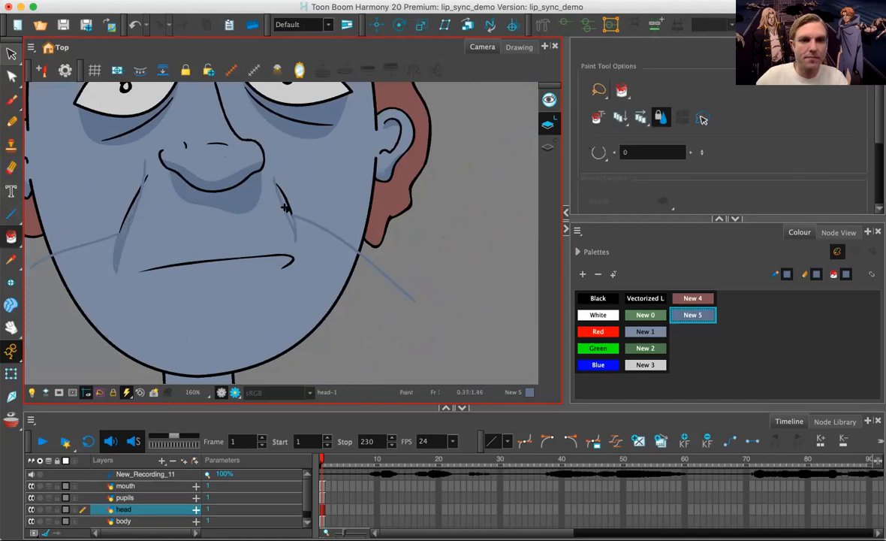
pyautogui.click(12, 54)
pyautogui.click(39, 254)
pyautogui.press('Escape')
pyautogui.click(359, 259)
pyautogui.press('Delete')
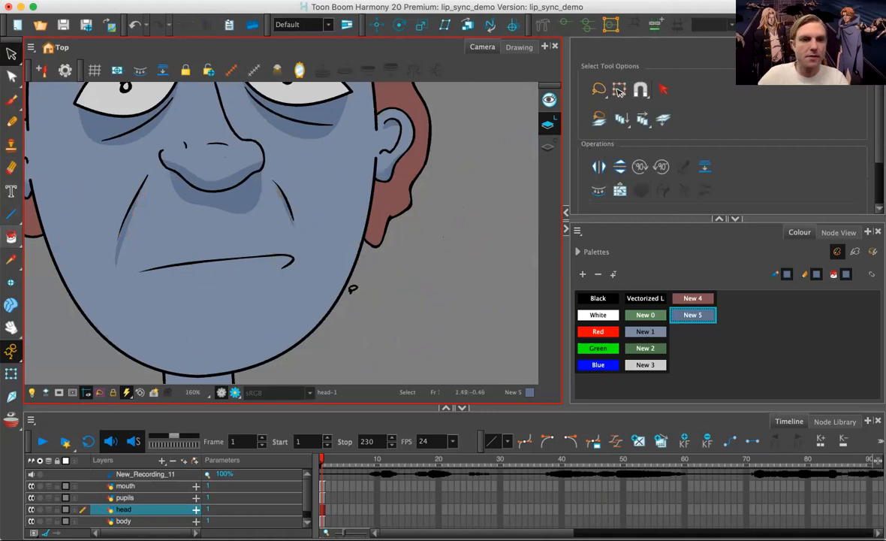
# Step: Brush a New 5 line following the jaw from ear to ear and fill the strip between it and the chin outline with New 5
pyautogui.moveTo(254, 244); pyautogui.dragTo(265, 278)
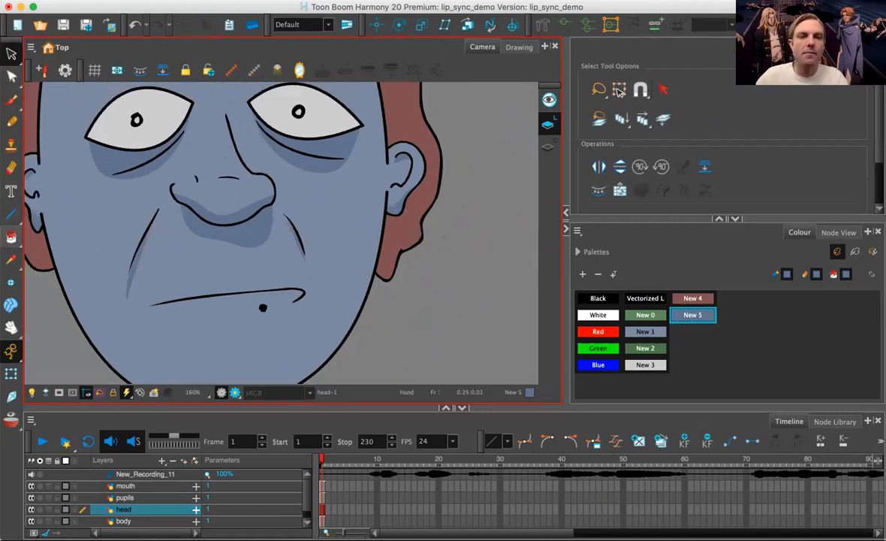
pyautogui.moveTo(203, 199); pyautogui.dragTo(246, 156)
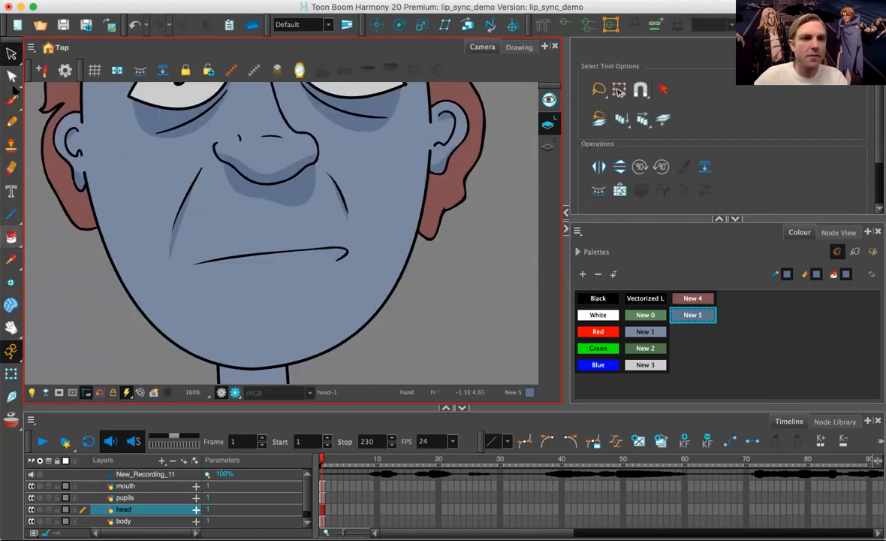
pyautogui.hotkey('alt', 'b')
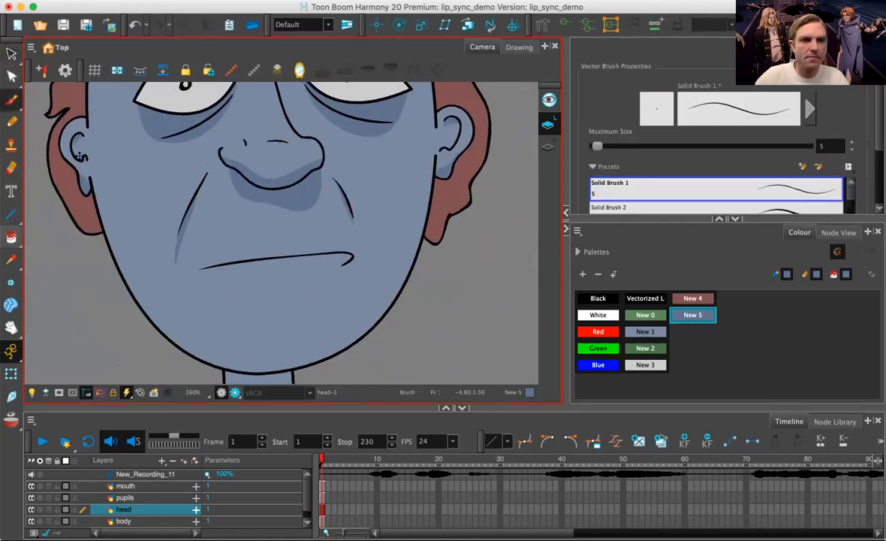
pyautogui.moveTo(91, 192)
pyautogui.mouseDown()
pyautogui.moveTo(144, 270)
pyautogui.moveTo(189, 307)
pyautogui.moveTo(277, 342)
pyautogui.moveTo(368, 301)
pyautogui.moveTo(385, 225)
pyautogui.moveTo(456, 218)
pyautogui.mouseUp()
pyautogui.press('2')
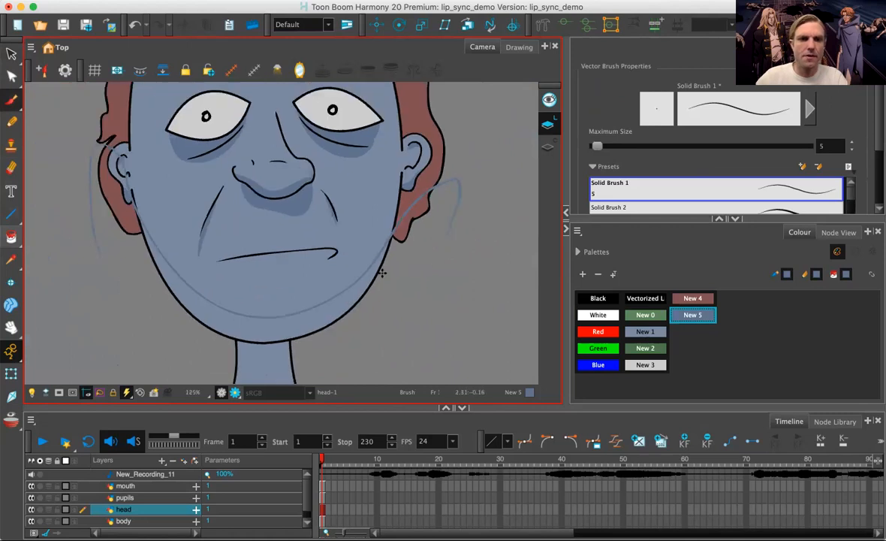
pyautogui.press('1')
pyautogui.hotkey('alt', 'i')
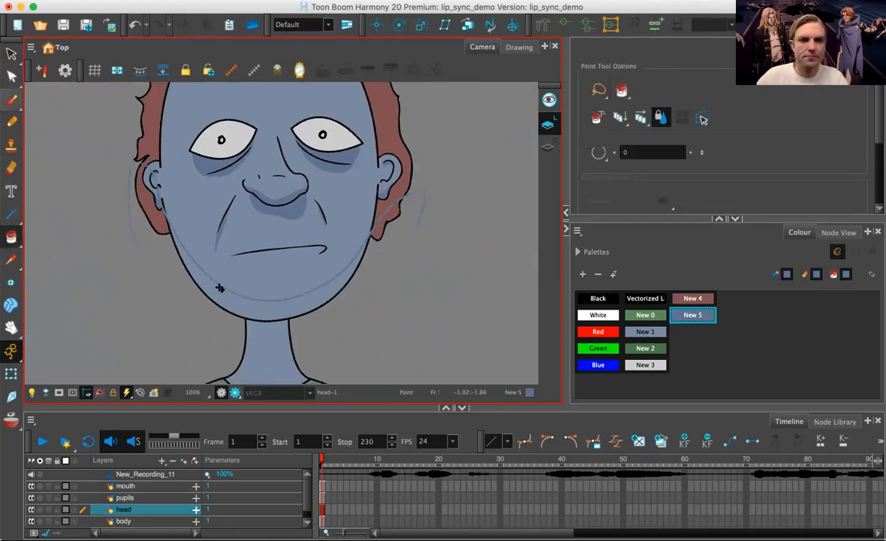
pyautogui.click(11, 54)
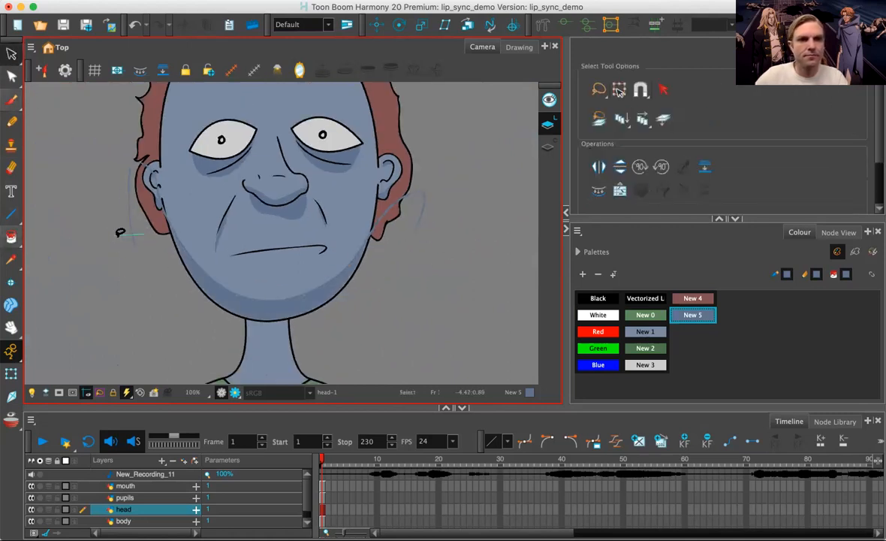
# Step: Delete the leftover New 5 guide stroke outside the face outline, below the ear on the character's right side
pyautogui.moveTo(120, 233); pyautogui.dragTo(121, 236)
pyautogui.press('Delete')
pyautogui.press('space')
pyautogui.moveTo(208, 336)
pyautogui.mouseDown()
pyautogui.moveTo(186, 290)
pyautogui.moveTo(188, 301)
pyautogui.mouseUp()
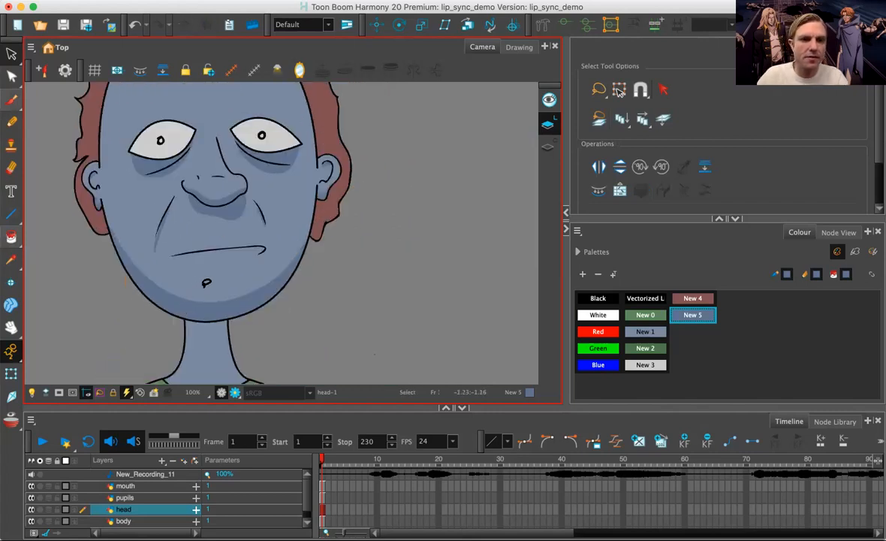
# Step: Move the mouth, pupils and head drawings together slightly down so the head sits lower on the neck
pyautogui.scroll(-5, 205, 282)
pyautogui.scroll(2, 209, 289)
pyautogui.scroll(-2, 214, 271)
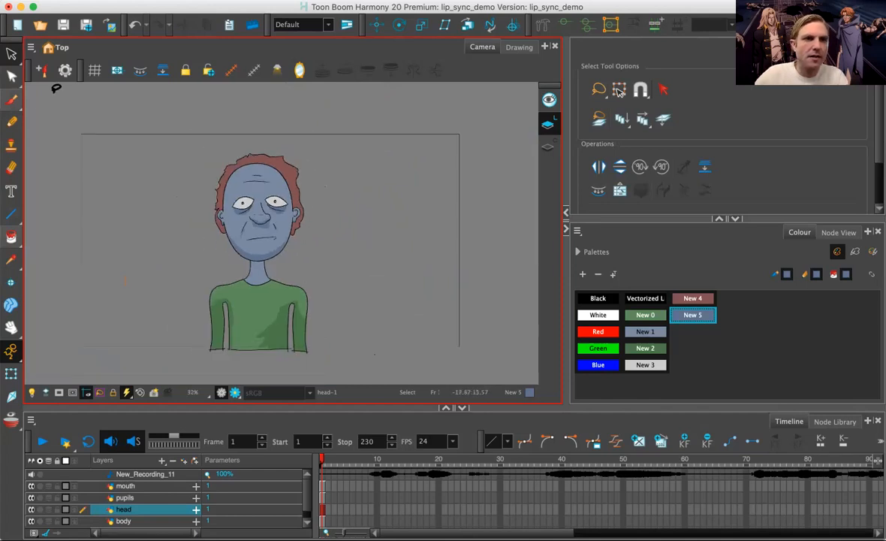
pyautogui.keyDown('shift'); pyautogui.click(125, 486); pyautogui.keyUp('shift')
pyautogui.click(11, 373)
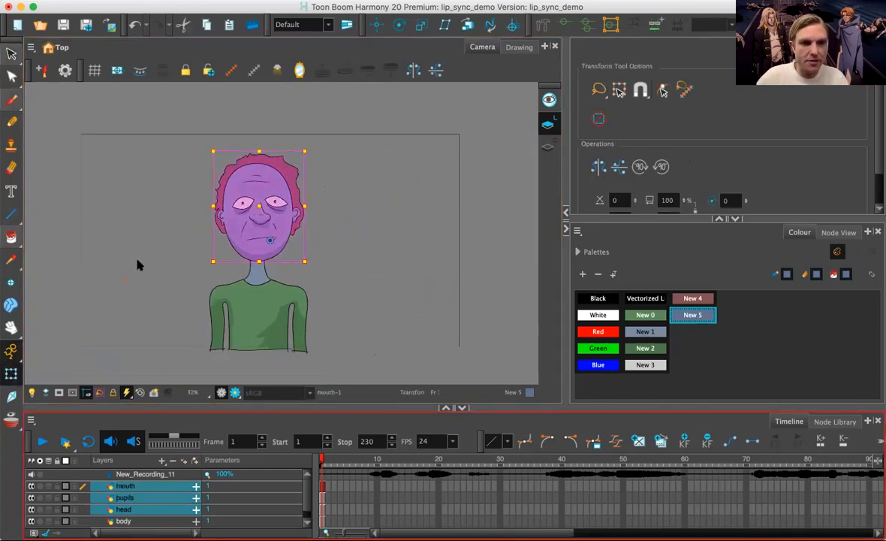
pyautogui.click(259, 210)
pyautogui.moveTo(258, 208); pyautogui.dragTo(257, 215)
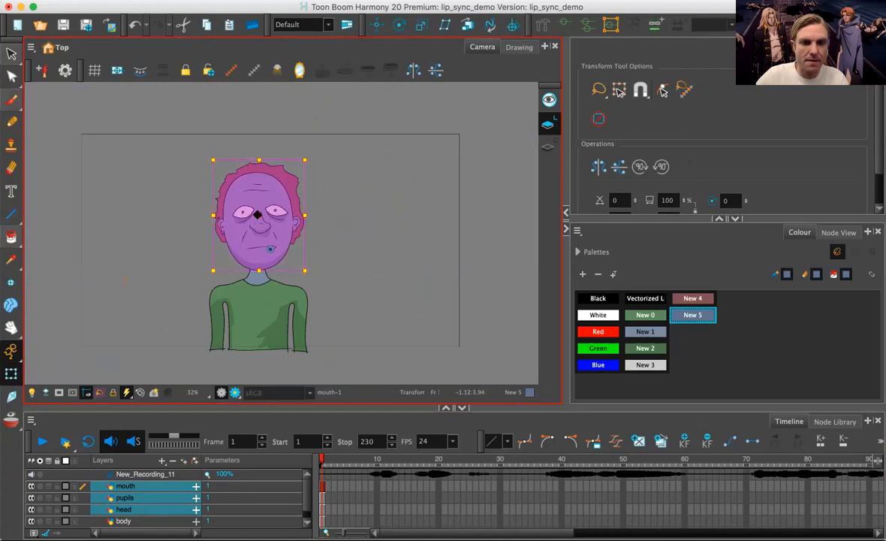
pyautogui.click(335, 338)
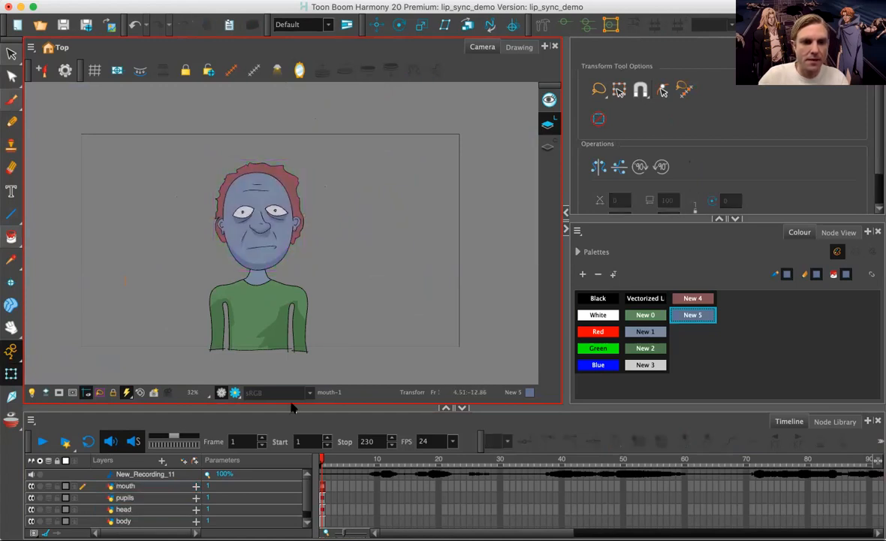
# Step: Narrow the body drawing horizontally and move it slightly up beneath the head
pyautogui.click(175, 520)
pyautogui.moveTo(308, 352)
pyautogui.mouseDown()
pyautogui.moveTo(300, 343)
pyautogui.moveTo(297, 354)
pyautogui.mouseUp()
pyautogui.moveTo(257, 310); pyautogui.dragTo(257, 301)
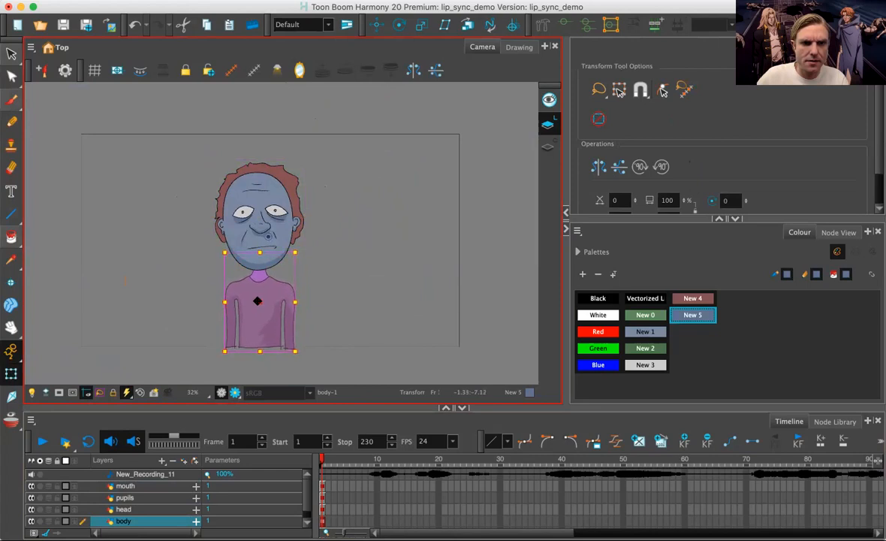
pyautogui.click(362, 271)
# Step: Brush a curved New 5 shadow line across the neck on the body layer, running past the neck outline on both sides
pyautogui.press('2')
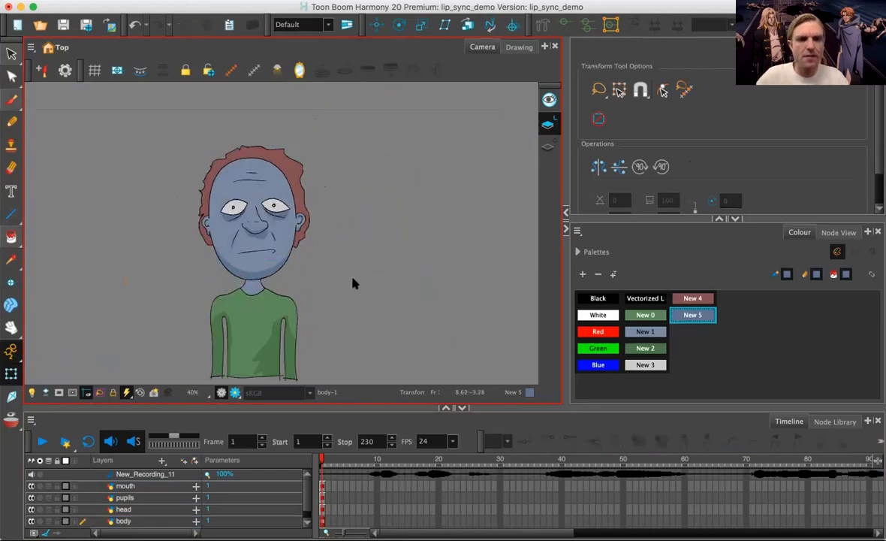
pyautogui.press('2')
pyautogui.press('2')
pyautogui.press('2')
pyautogui.press('2')
pyautogui.press('2')
pyautogui.moveTo(287, 292); pyautogui.dragTo(378, 157)
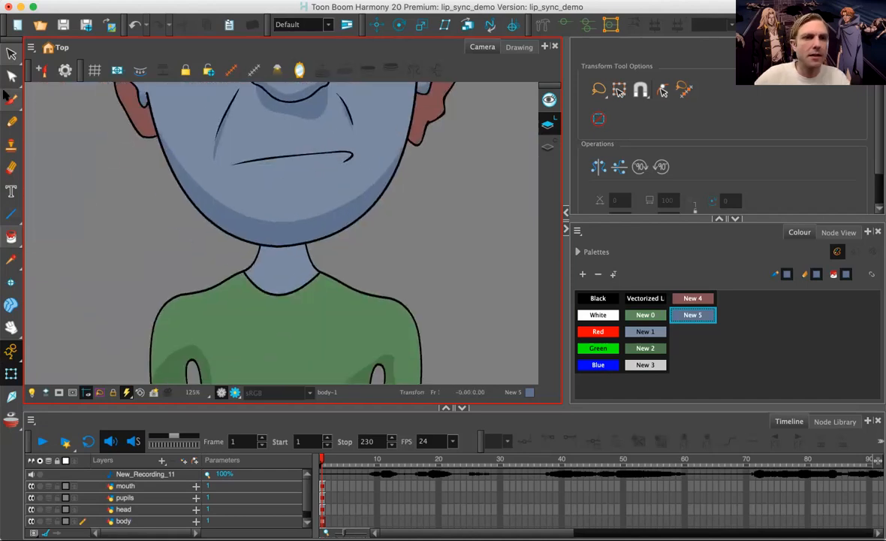
pyautogui.click(11, 98)
pyautogui.click(128, 520)
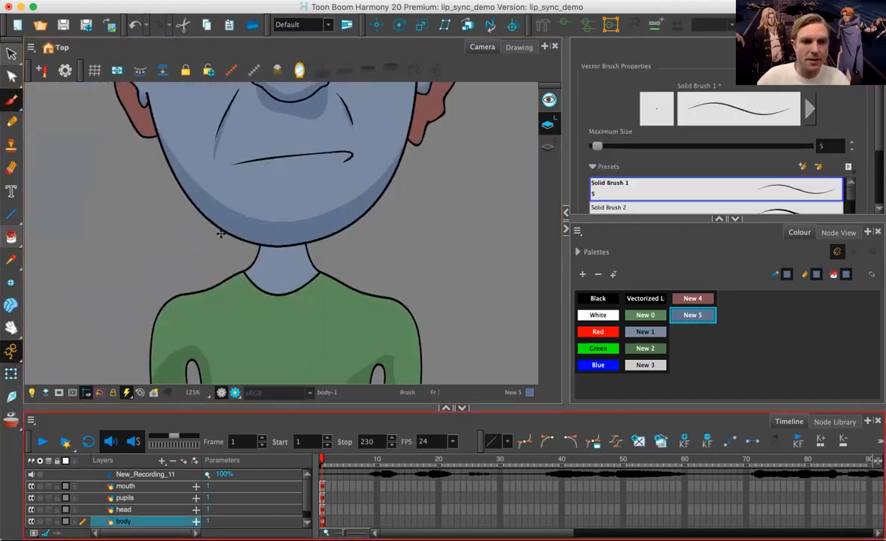
pyautogui.moveTo(210, 241); pyautogui.dragTo(289, 264)
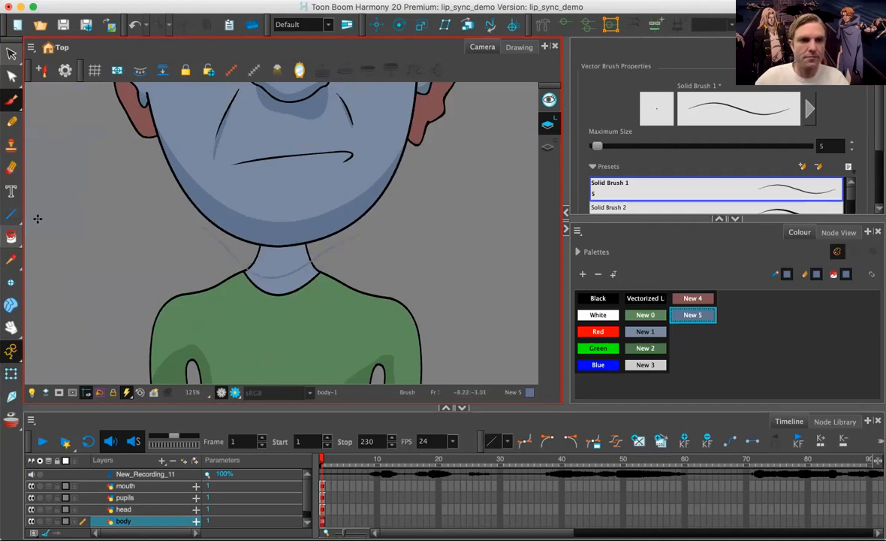
# Step: Fill the neck area between the chin and the shadow line with New 5 and delete the guide strokes outside the neck
pyautogui.click(11, 236)
pyautogui.click(11, 53)
pyautogui.click(212, 231)
# Step: Examine the whole shaded character and then the mouth and chin area up close
pyautogui.scroll(-5, 210, 259)
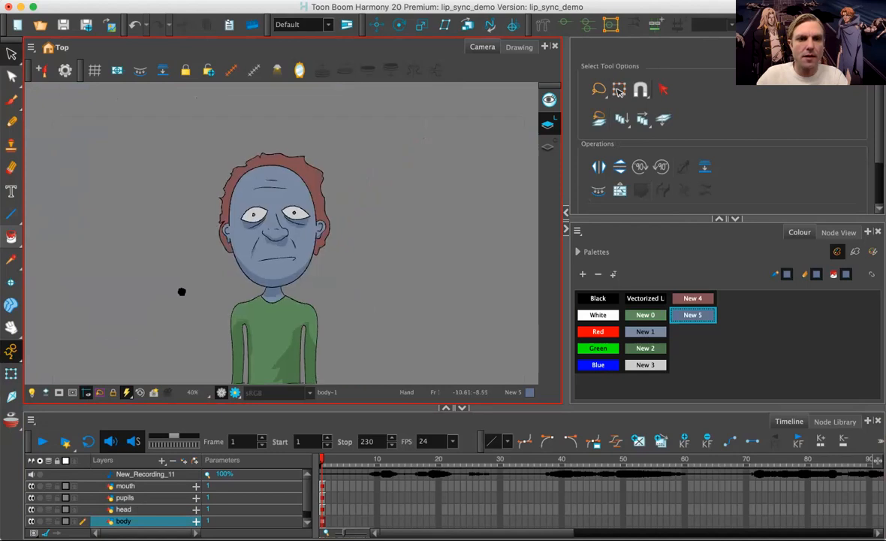
pyautogui.moveTo(181, 292); pyautogui.dragTo(197, 276)
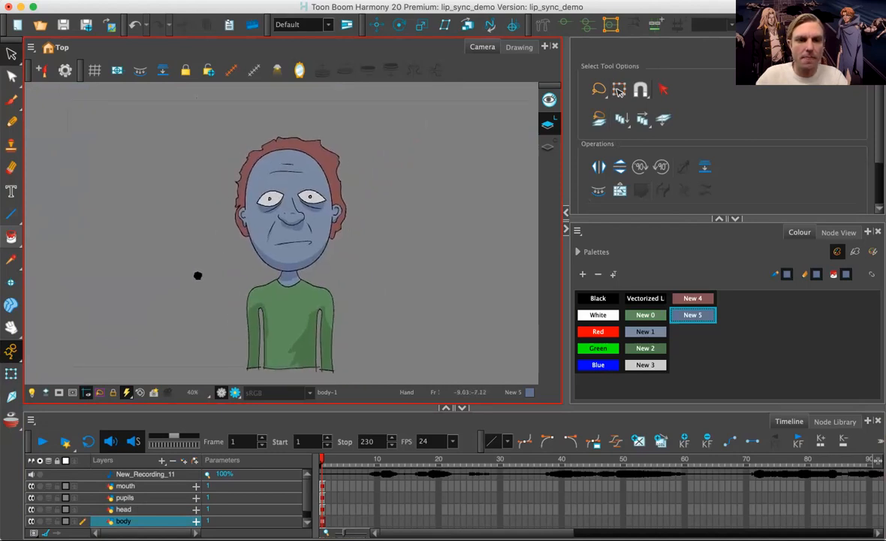
pyautogui.scroll(3, 199, 276)
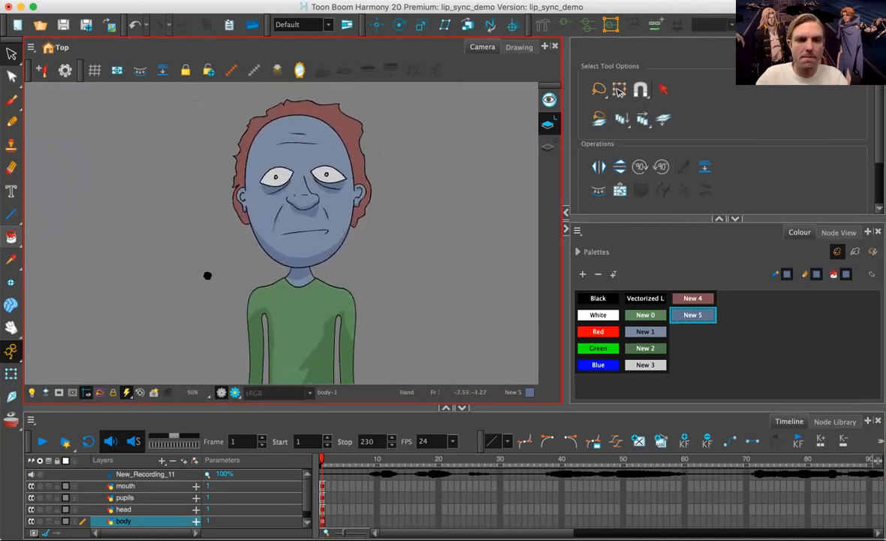
pyautogui.moveTo(205, 272); pyautogui.dragTo(204, 267)
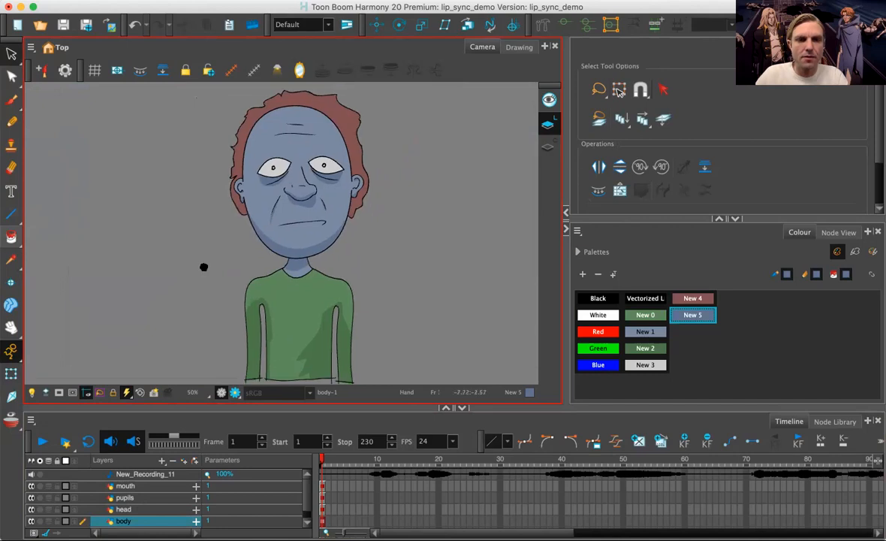
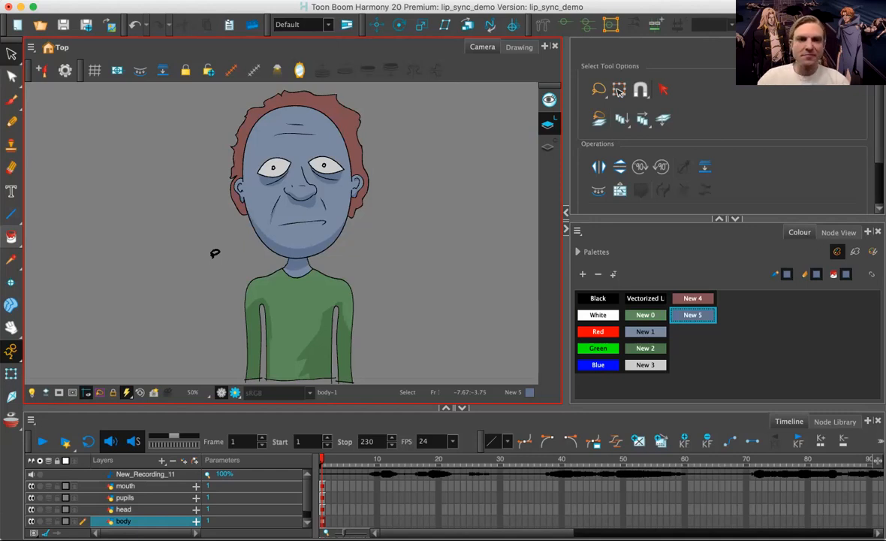
pyautogui.press('2')
pyautogui.press('2')
pyautogui.press('2')
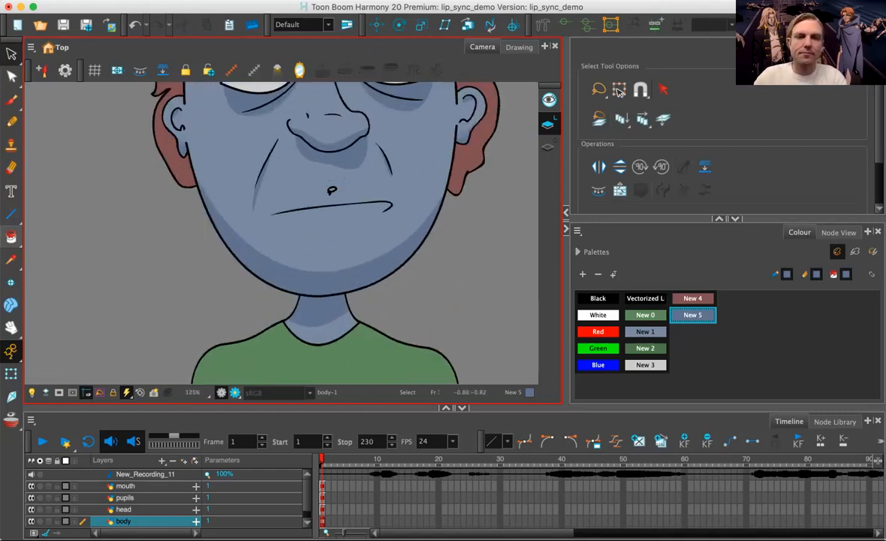
pyautogui.press('2')
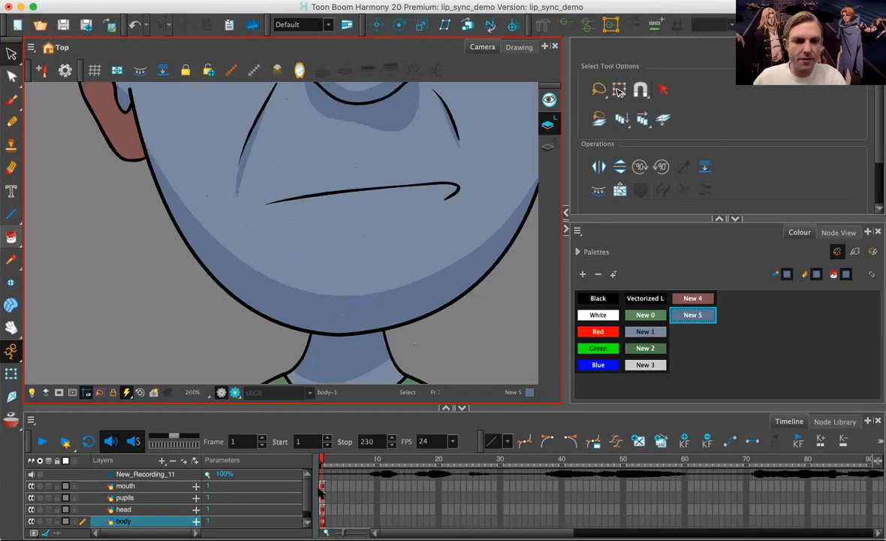
# Step: Extend the exposure of the first-frame drawings on the mouth, pupils, head and body layers to frame 230, using Overwrite
pyautogui.click(321, 485)
pyautogui.click(306, 521)
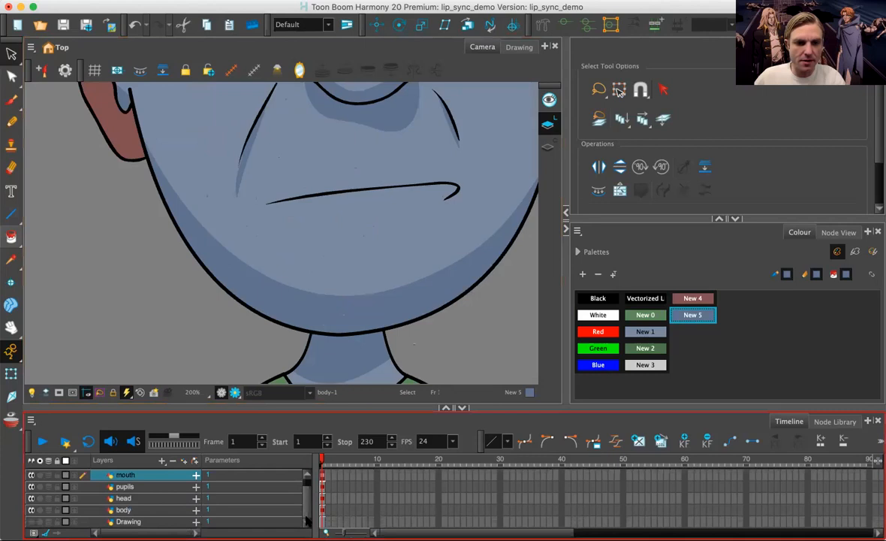
pyautogui.moveTo(323, 475); pyautogui.dragTo(323, 513)
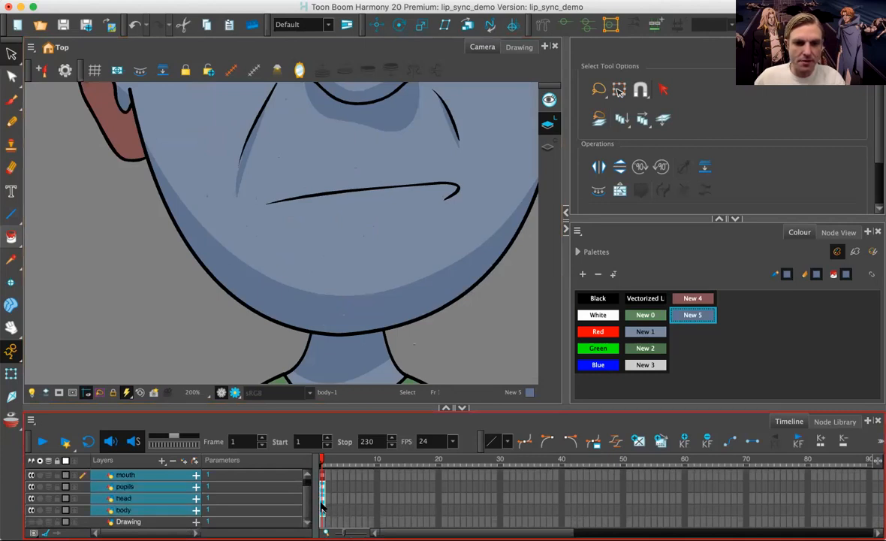
pyautogui.rightClick(321, 508)
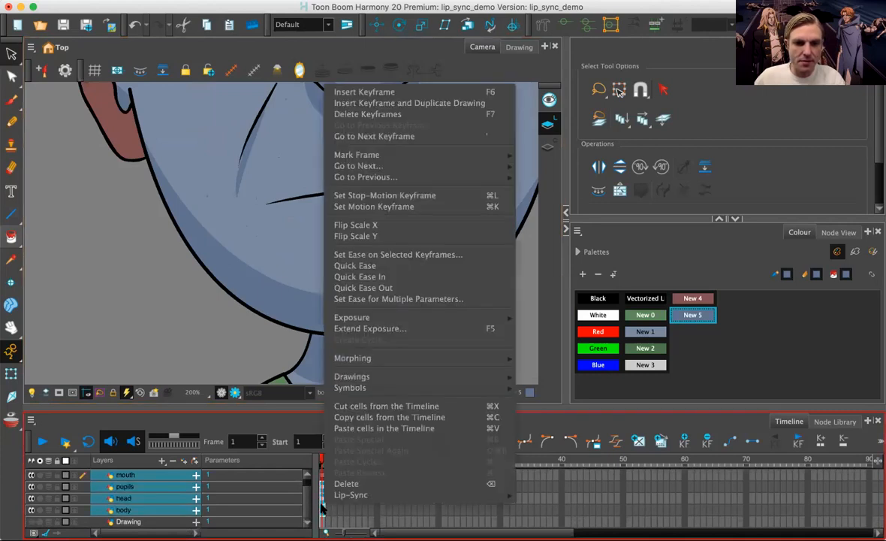
pyautogui.click(345, 328)
pyautogui.write('230')
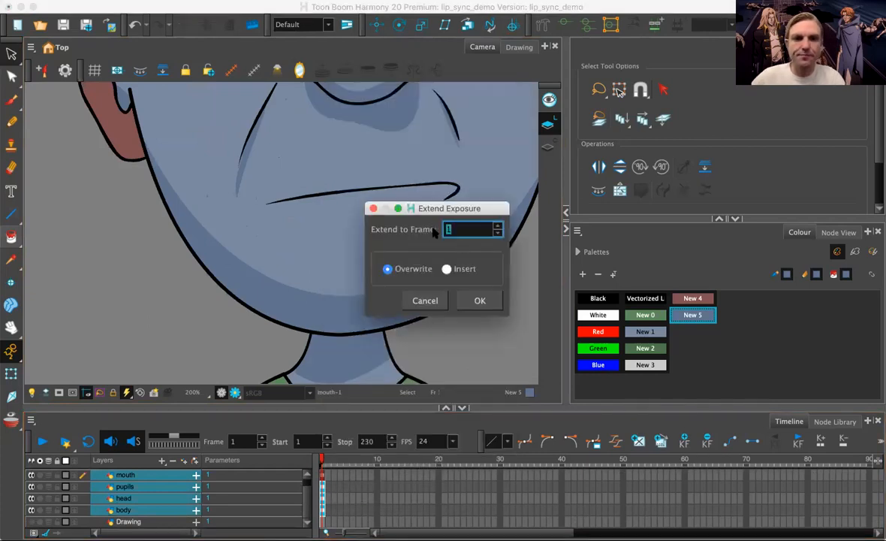
pyautogui.click(473, 300)
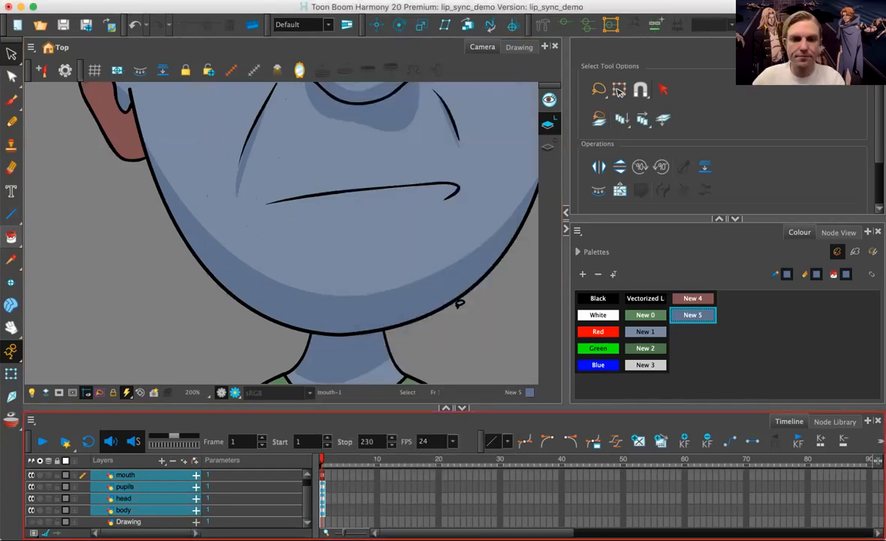
# Step: Scrub through the frames to check the extended drawings and return to frame 1
pyautogui.press('space')
pyautogui.moveTo(447, 462); pyautogui.dragTo(323, 459)
pyautogui.scroll(-4, 280, 232)
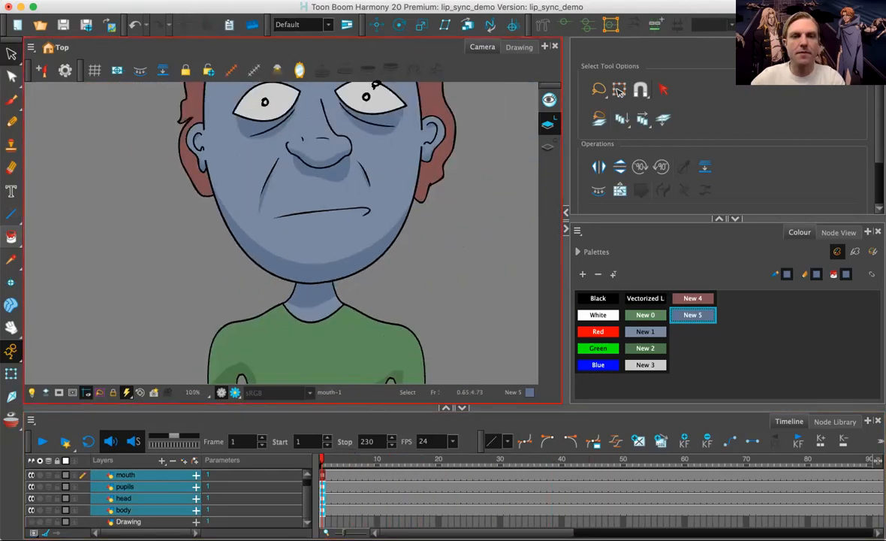
pyautogui.click(326, 464)
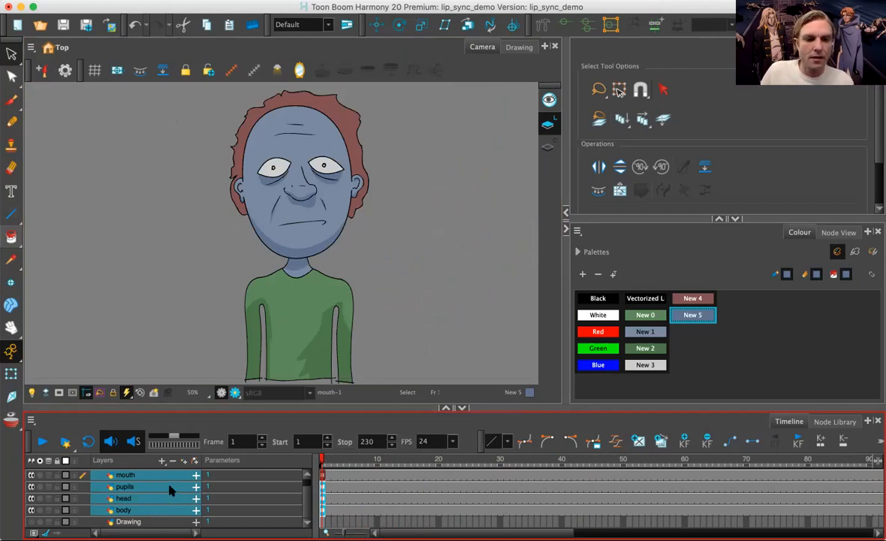
# Step: Run Auto Lip-Sync Detection on the New_Recording_11 sound layer
pyautogui.moveTo(305, 494); pyautogui.dragTo(382, 478)
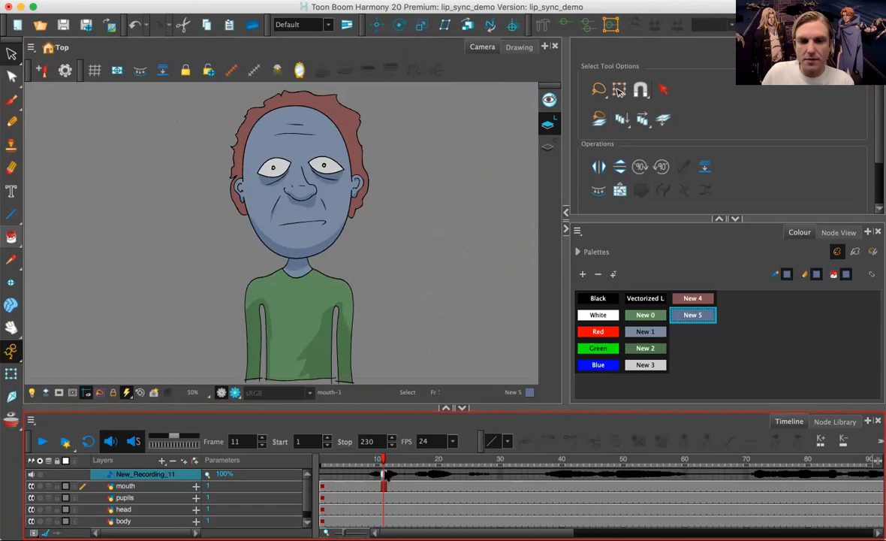
pyautogui.rightClick(384, 475)
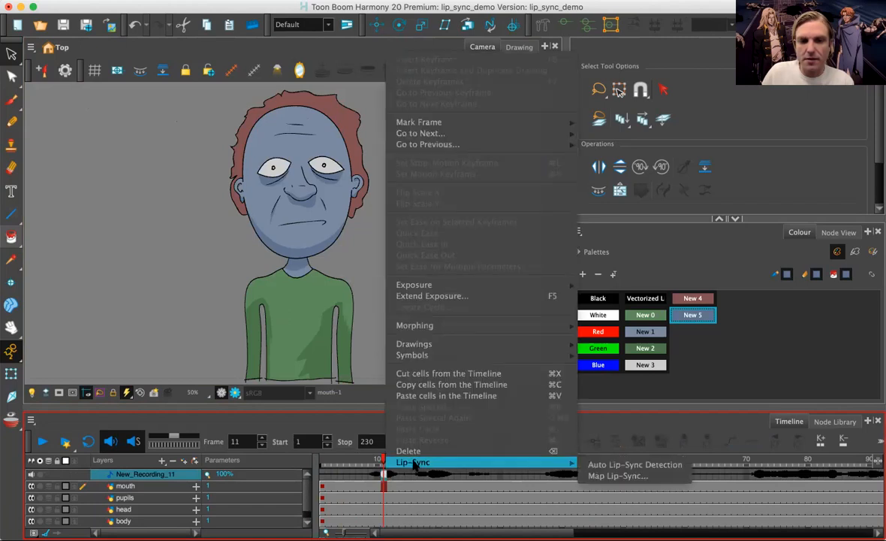
pyautogui.moveTo(557, 462)
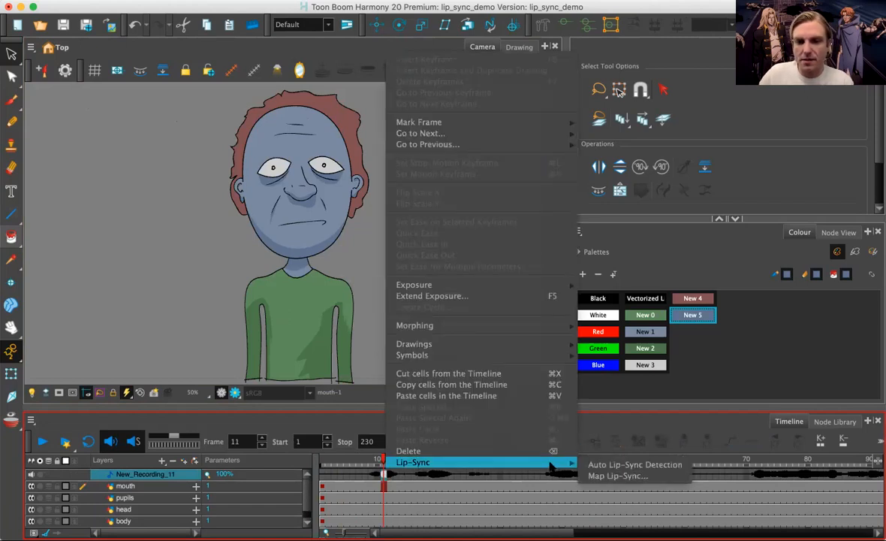
pyautogui.click(602, 465)
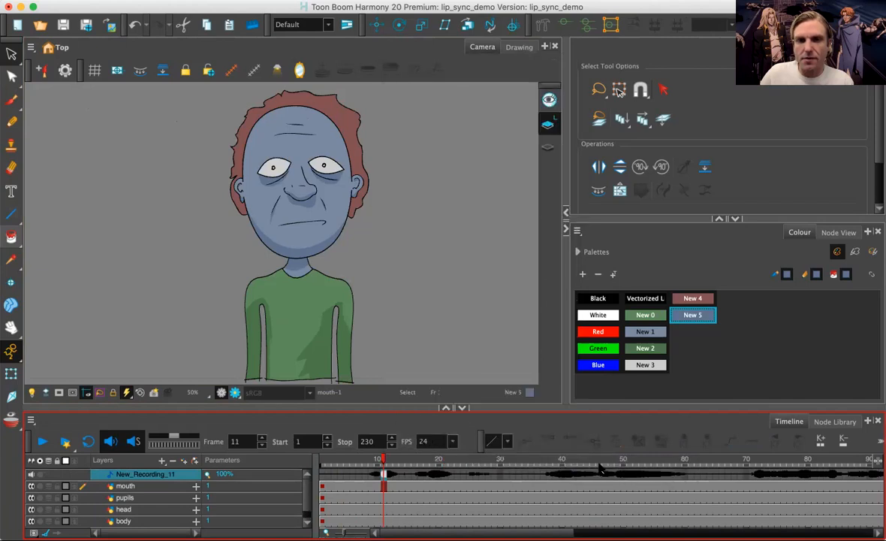
# Step: Map the lip-sync of New_Recording_11 to the mouth layer, using drawing names A to G and X for the mouth shapes
pyautogui.rightClick(384, 475)
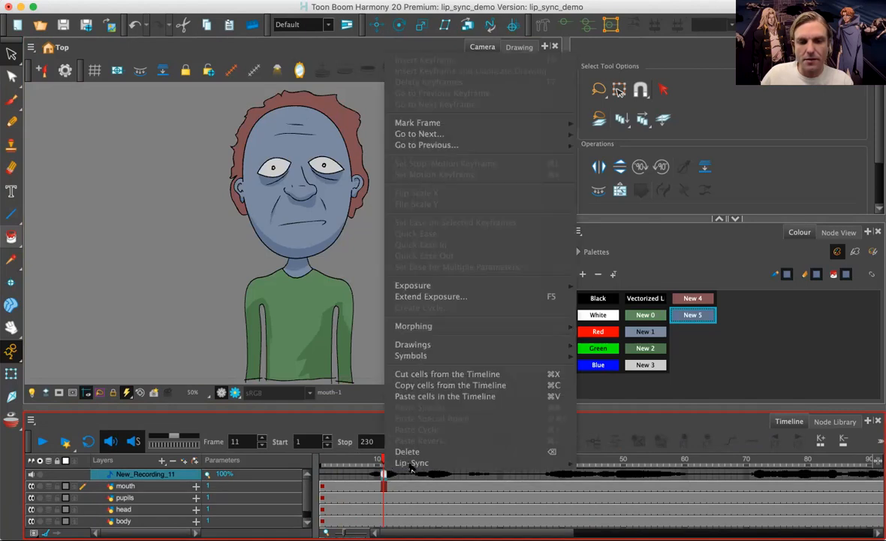
pyautogui.moveTo(395, 462)
pyautogui.click(616, 478)
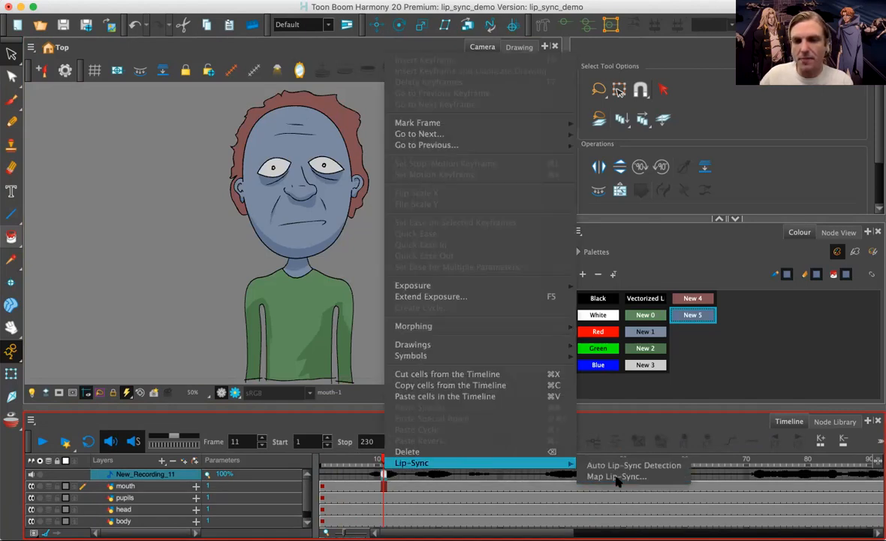
pyautogui.moveTo(362, 107); pyautogui.dragTo(431, 97)
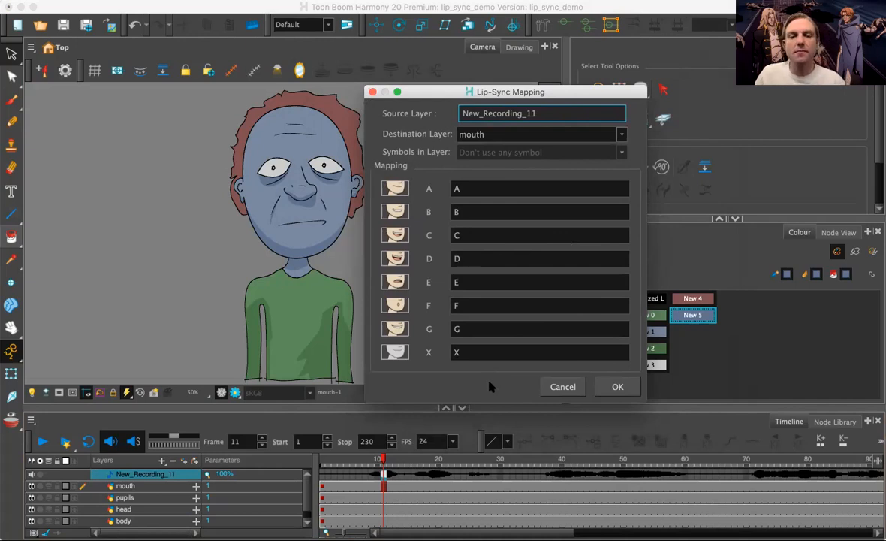
pyautogui.click(622, 135)
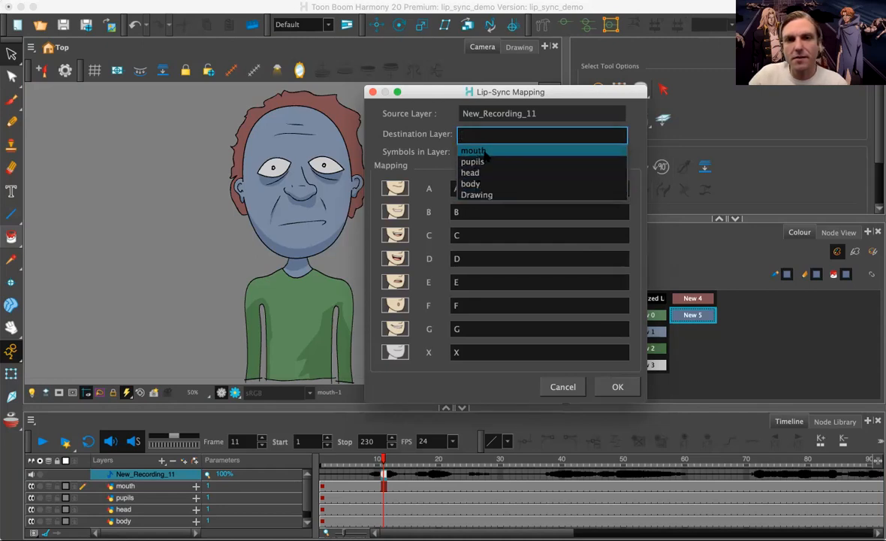
pyautogui.click(473, 172)
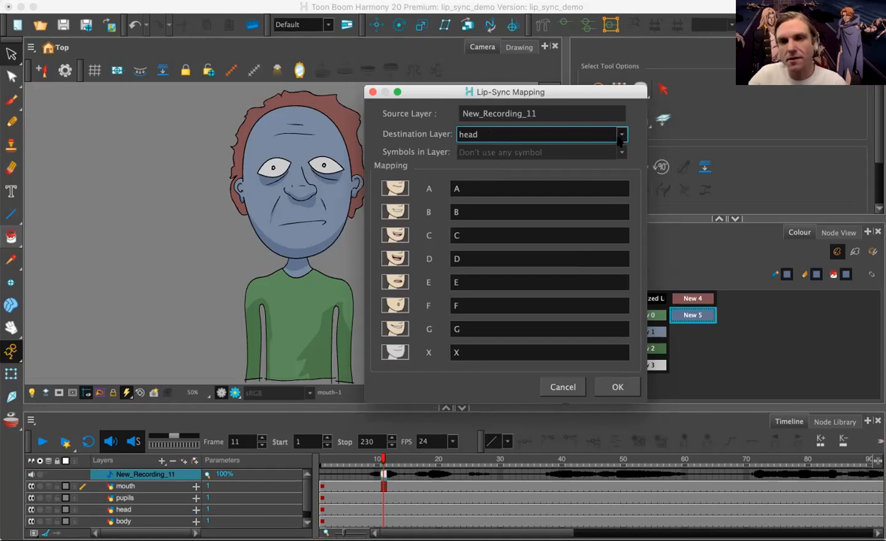
pyautogui.click(620, 135)
pyautogui.click(570, 144)
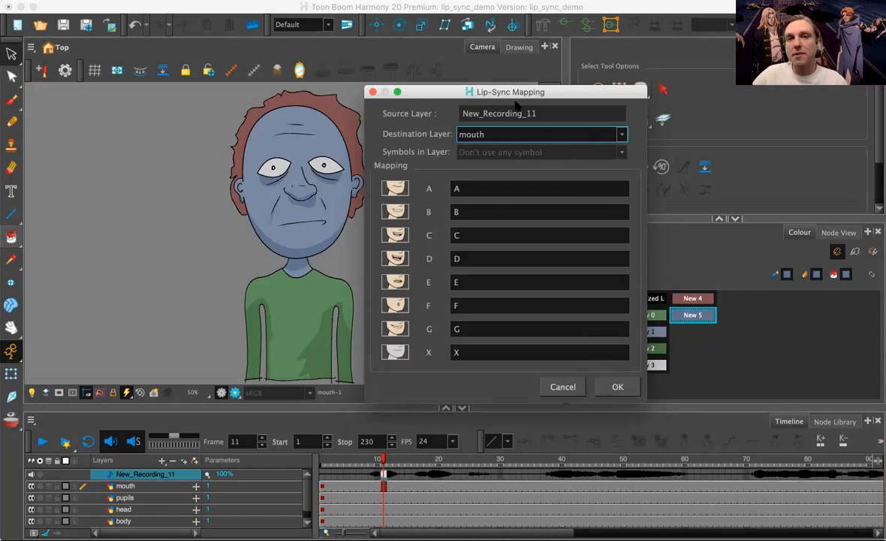
pyautogui.click(613, 386)
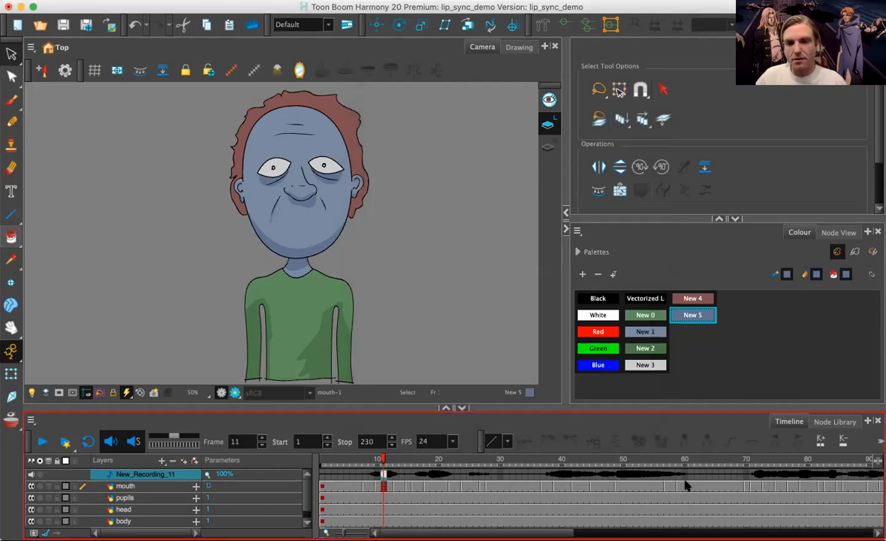
# Step: Open the library for the mouth layer's drawing substitutions and enlarge its preview area
pyautogui.click(426, 459)
pyautogui.moveTo(443, 460); pyautogui.dragTo(642, 460)
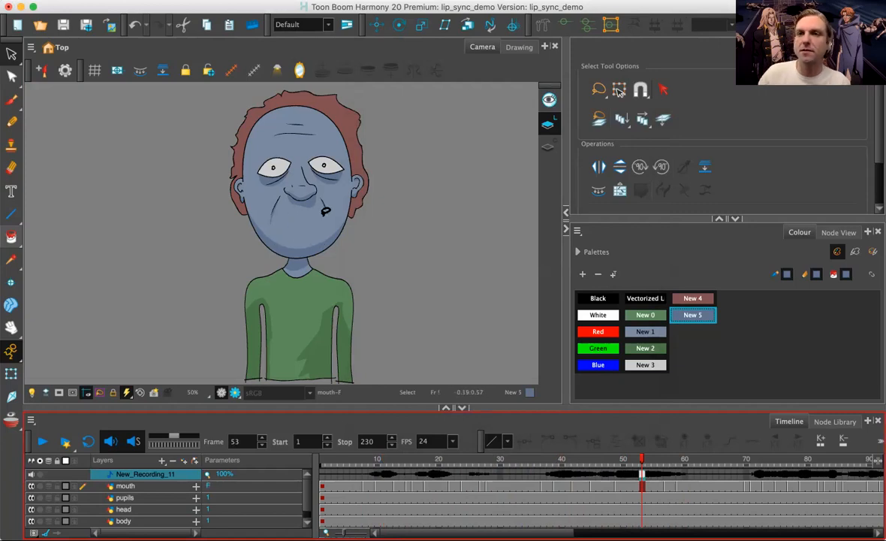
pyautogui.click(618, 90)
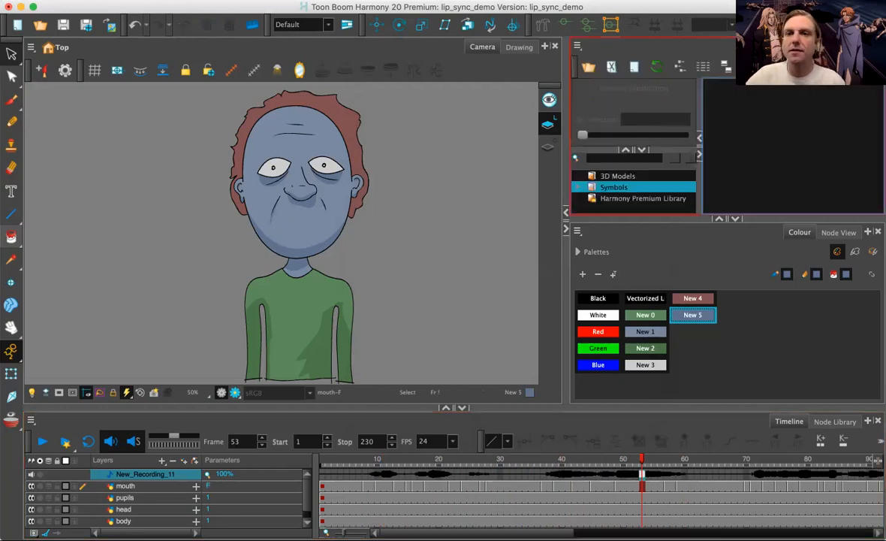
pyautogui.click(598, 485)
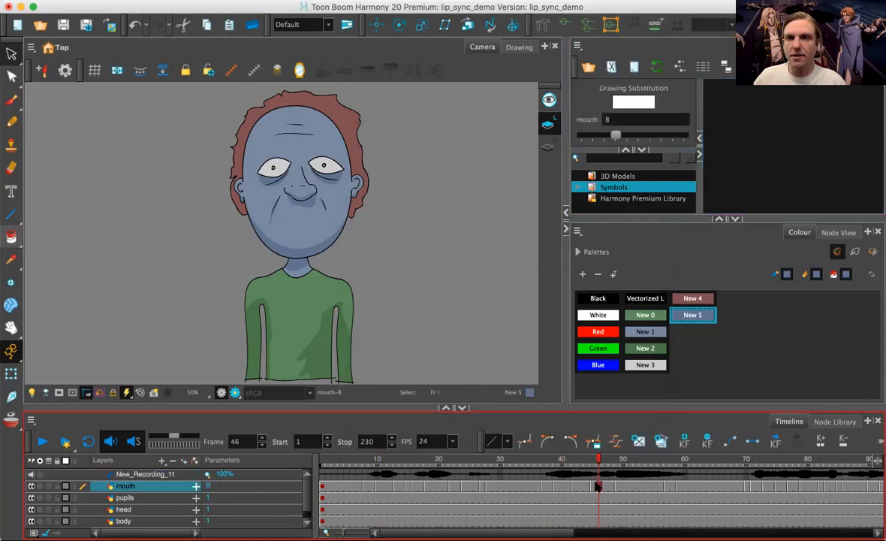
pyautogui.moveTo(593, 149); pyautogui.dragTo(613, 216)
# Step: Go to mouth drawing B at frame 8 and set up the Brush tool with the Black colour
pyautogui.moveTo(575, 485); pyautogui.dragTo(542, 489)
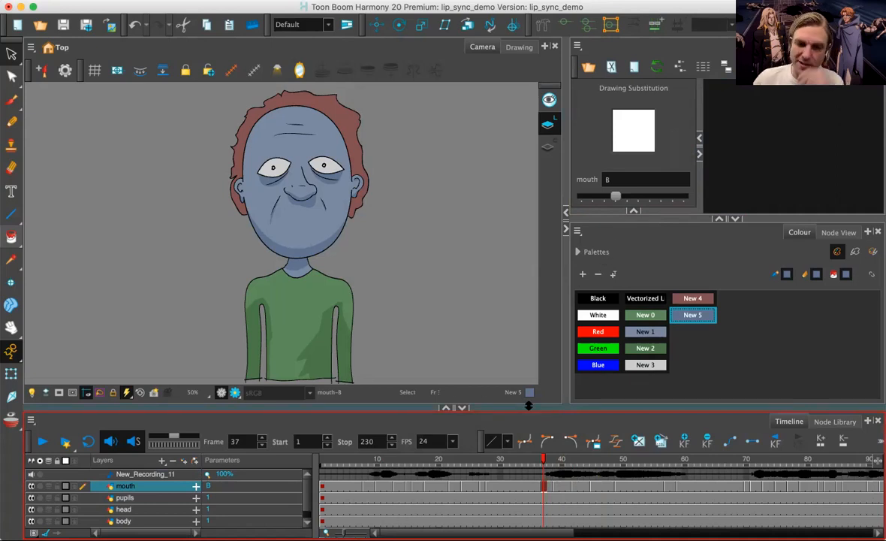
pyautogui.click(367, 485)
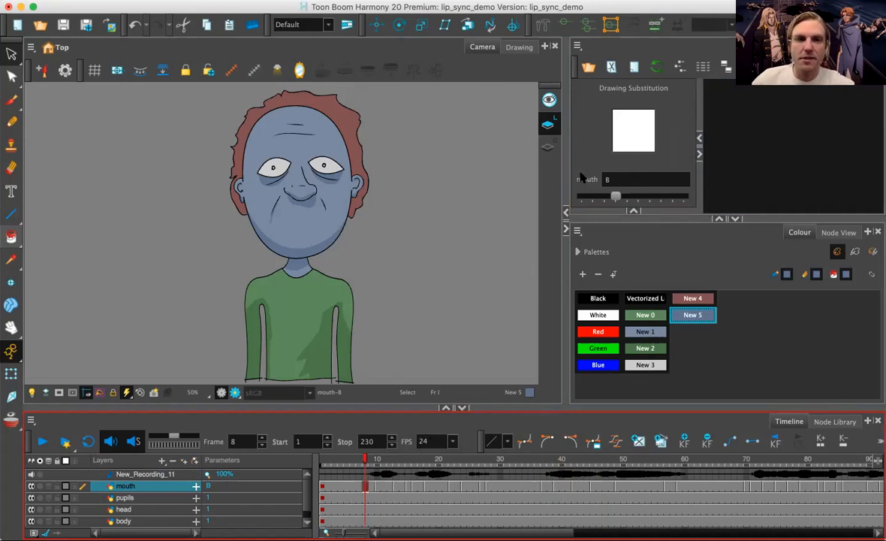
pyautogui.press('2')
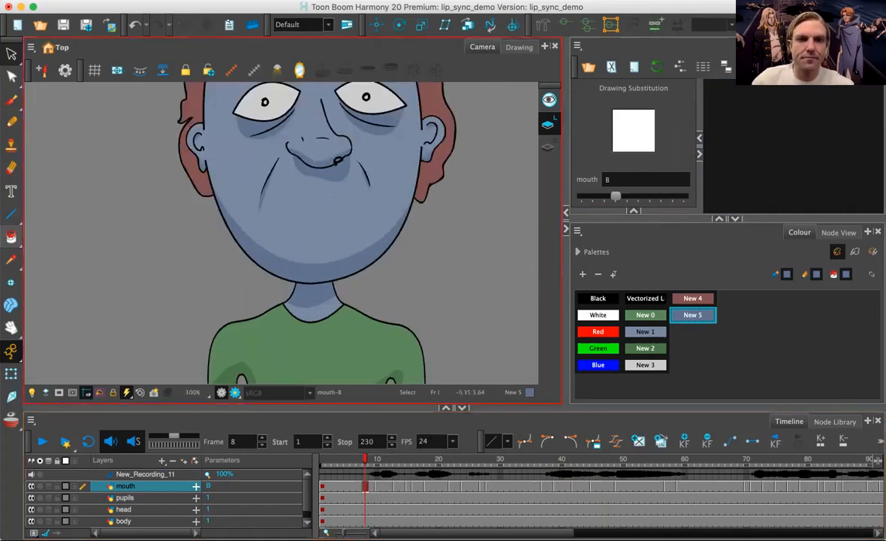
pyautogui.press('2')
pyautogui.press('2')
pyautogui.press('2')
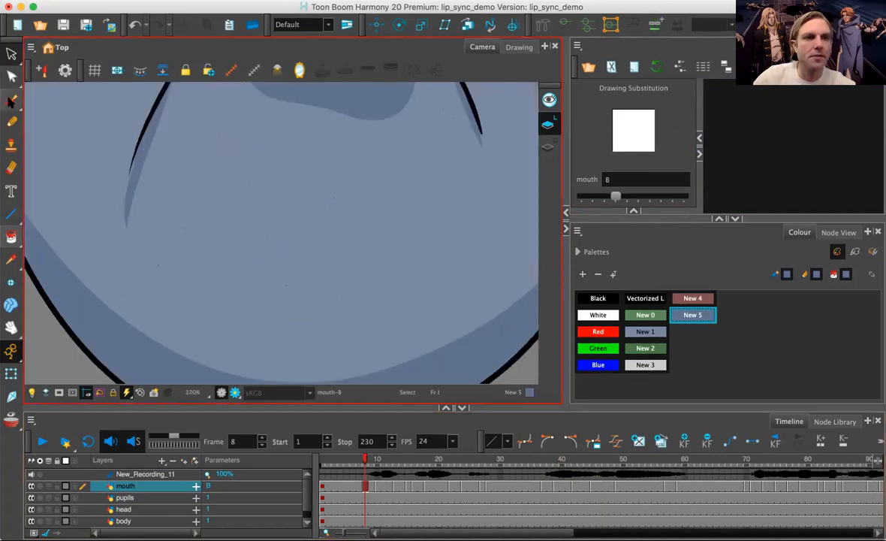
pyautogui.click(11, 100)
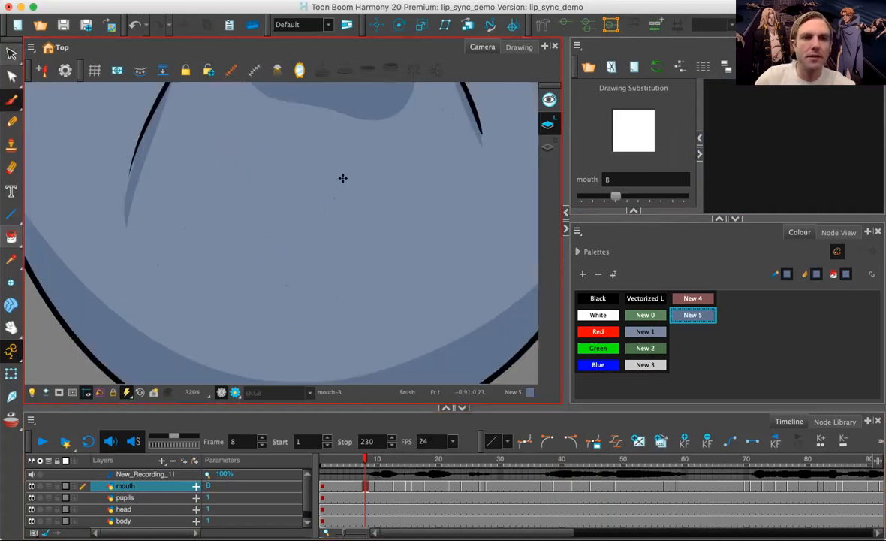
pyautogui.moveTo(188, 251); pyautogui.dragTo(360, 144)
pyautogui.hotkey('ctrl', 'z')
pyautogui.click(597, 298)
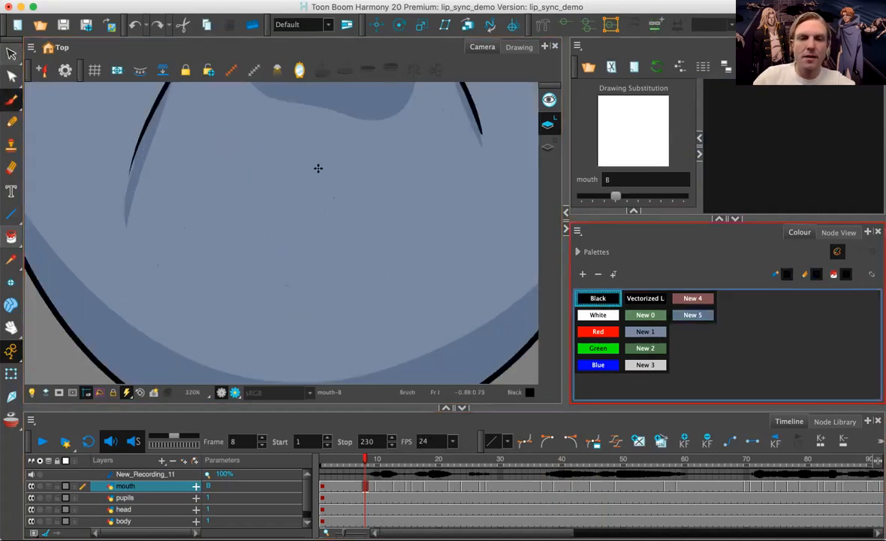
# Step: Draw a wide open-mouth outline below the nose on drawing B and close its end with a near-vertical line
pyautogui.scroll(-4, 357, 176)
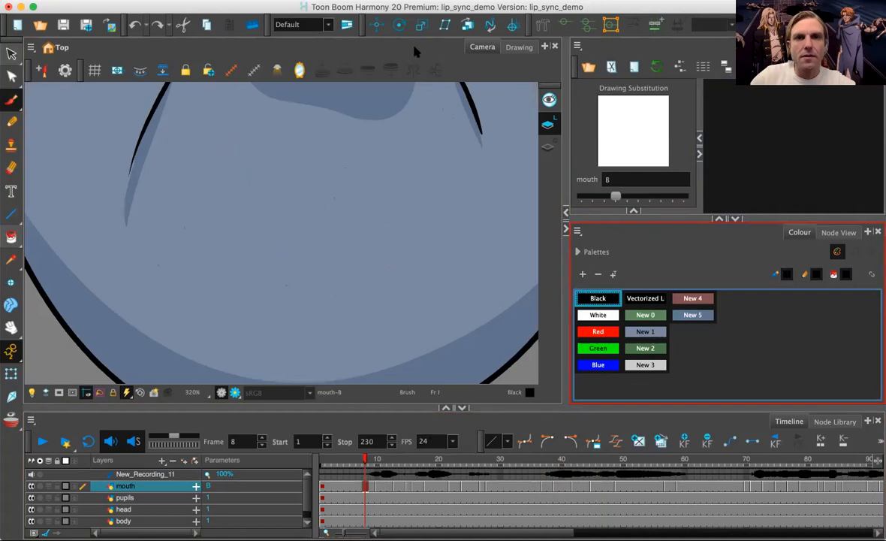
pyautogui.scroll(4, 359, 159)
pyautogui.press('space')
pyautogui.moveTo(355, 180)
pyautogui.mouseDown()
pyautogui.moveTo(308, 197)
pyautogui.moveTo(312, 205)
pyautogui.mouseUp()
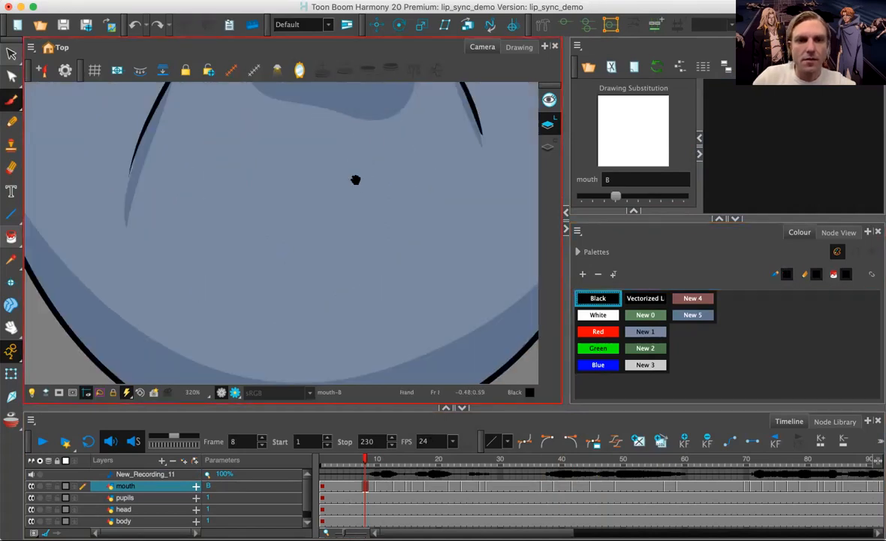
pyautogui.moveTo(375, 202)
pyautogui.mouseDown()
pyautogui.moveTo(233, 196)
pyautogui.moveTo(160, 238)
pyautogui.moveTo(160, 268)
pyautogui.moveTo(199, 292)
pyautogui.moveTo(372, 259)
pyautogui.mouseUp()
pyautogui.moveTo(369, 202); pyautogui.dragTo(365, 264)
pyautogui.press('2')
pyautogui.press('2')
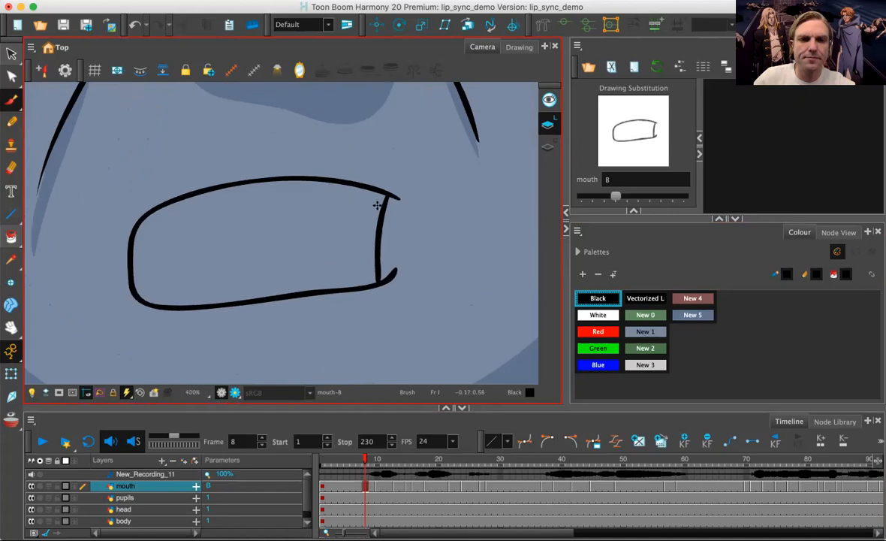
pyautogui.moveTo(290, 167)
pyautogui.mouseDown()
pyautogui.moveTo(299, 212)
pyautogui.moveTo(277, 225)
pyautogui.moveTo(268, 210)
pyautogui.moveTo(286, 164)
pyautogui.mouseUp()
pyautogui.hotkey('alt', 's')
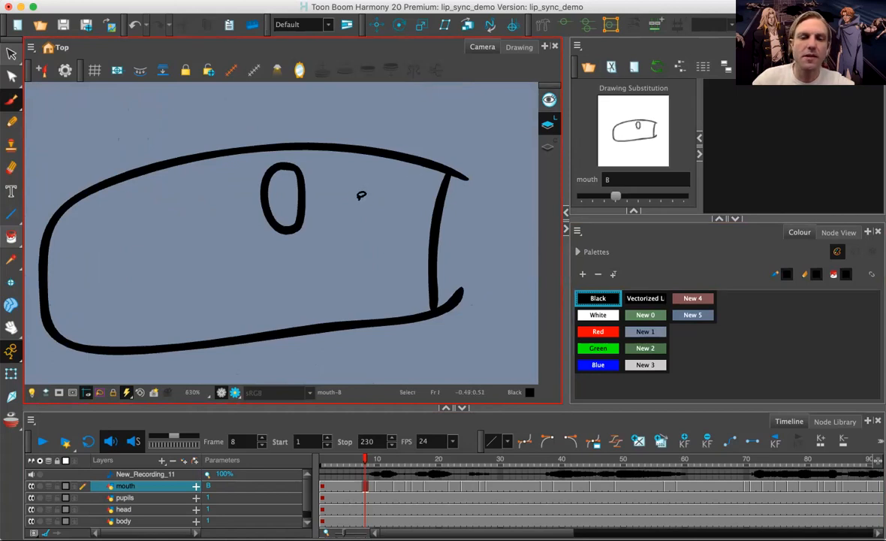
pyautogui.hotkey('ctrl', 'z')
# Step: Adjust Solid Brush 1 for a more uniform line thickness, testing it with a trial tooth stroke that is undone
pyautogui.hotkey('alt', 'b')
pyautogui.click(794, 46)
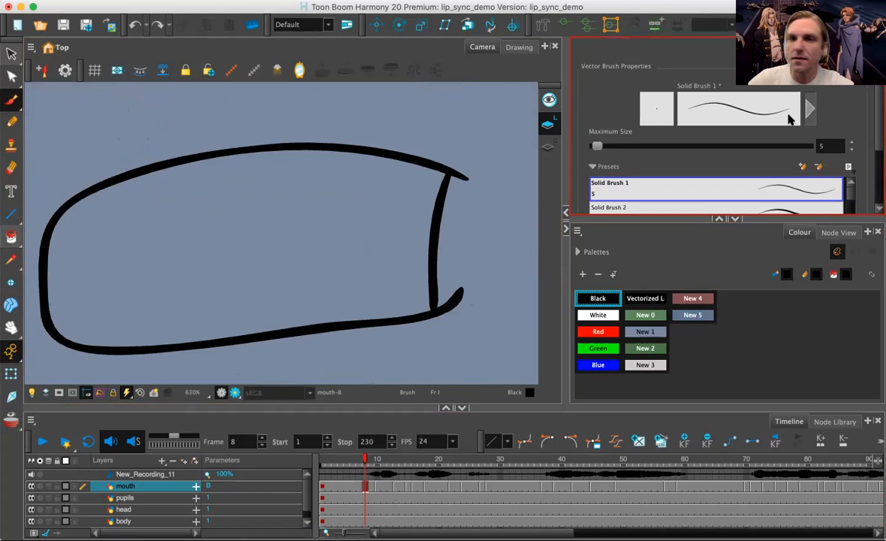
pyautogui.click(788, 119)
pyautogui.moveTo(554, 114); pyautogui.dragTo(530, 114)
pyautogui.moveTo(493, 142); pyautogui.dragTo(529, 144)
pyautogui.click(418, 22)
pyautogui.moveTo(295, 176)
pyautogui.mouseDown()
pyautogui.moveTo(314, 209)
pyautogui.moveTo(269, 226)
pyautogui.mouseUp()
pyautogui.hotkey('ctrl', 'z')
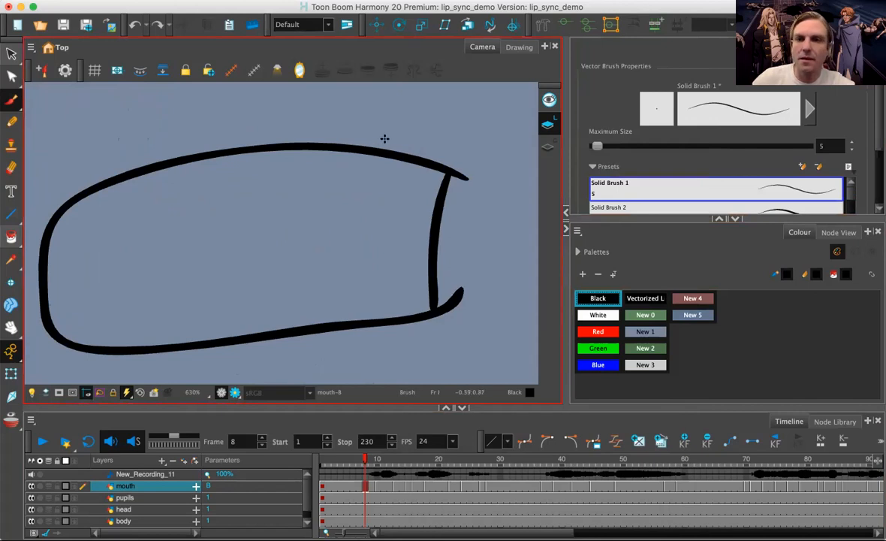
# Step: Draw three upper teeth and two smaller lower teeth inside the mouth on drawing B
pyautogui.moveTo(253, 170)
pyautogui.mouseDown()
pyautogui.moveTo(272, 183)
pyautogui.moveTo(274, 222)
pyautogui.moveTo(247, 229)
pyautogui.moveTo(234, 186)
pyautogui.moveTo(258, 184)
pyautogui.mouseUp()
pyautogui.moveTo(343, 163)
pyautogui.mouseDown()
pyautogui.moveTo(352, 210)
pyautogui.moveTo(328, 218)
pyautogui.moveTo(339, 165)
pyautogui.mouseUp()
pyautogui.moveTo(207, 284)
pyautogui.mouseDown()
pyautogui.moveTo(217, 325)
pyautogui.moveTo(196, 309)
pyautogui.moveTo(205, 285)
pyautogui.mouseUp()
pyautogui.moveTo(300, 270)
pyautogui.mouseDown()
pyautogui.moveTo(311, 297)
pyautogui.moveTo(295, 310)
pyautogui.moveTo(292, 278)
pyautogui.mouseUp()
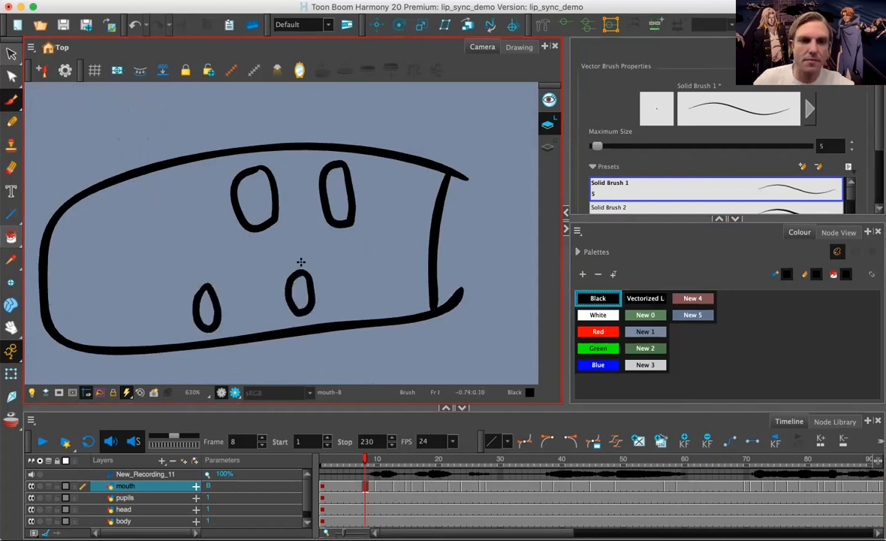
pyautogui.moveTo(135, 179)
pyautogui.mouseDown()
pyautogui.moveTo(163, 184)
pyautogui.moveTo(168, 223)
pyautogui.moveTo(132, 214)
pyautogui.moveTo(137, 177)
pyautogui.mouseUp()
# Step: Add the upper and lower gum lines, the two-humped tongue and the throat shape with uvula to mouth drawing B
pyautogui.moveTo(79, 198)
pyautogui.mouseDown()
pyautogui.moveTo(223, 196)
pyautogui.moveTo(437, 170)
pyautogui.mouseUp()
pyautogui.moveTo(126, 347)
pyautogui.mouseDown()
pyautogui.moveTo(193, 320)
pyautogui.moveTo(255, 311)
pyautogui.moveTo(294, 307)
pyautogui.moveTo(370, 321)
pyautogui.mouseUp()
pyautogui.moveTo(85, 343)
pyautogui.mouseDown()
pyautogui.moveTo(167, 279)
pyautogui.moveTo(244, 300)
pyautogui.moveTo(229, 278)
pyautogui.moveTo(276, 258)
pyautogui.moveTo(368, 278)
pyautogui.moveTo(392, 316)
pyautogui.mouseUp()
pyautogui.moveTo(162, 274)
pyautogui.mouseDown()
pyautogui.moveTo(180, 228)
pyautogui.moveTo(214, 217)
pyautogui.moveTo(226, 241)
pyautogui.moveTo(242, 223)
pyautogui.moveTo(257, 240)
pyautogui.moveTo(256, 263)
pyautogui.mouseUp()
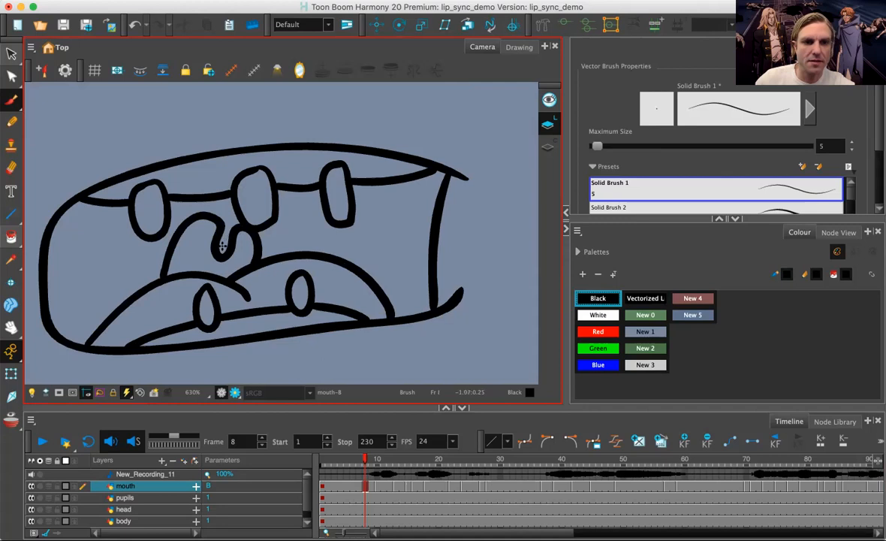
# Step: Turn on onion skin at frame 10 and draw a taller open-mouth outline with its end line on mouth drawing C
pyautogui.click(377, 486)
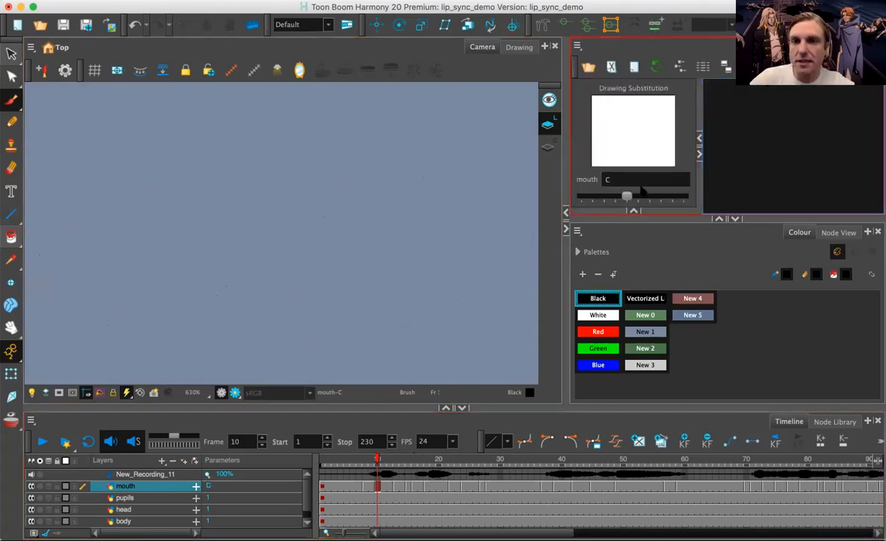
pyautogui.click(366, 485)
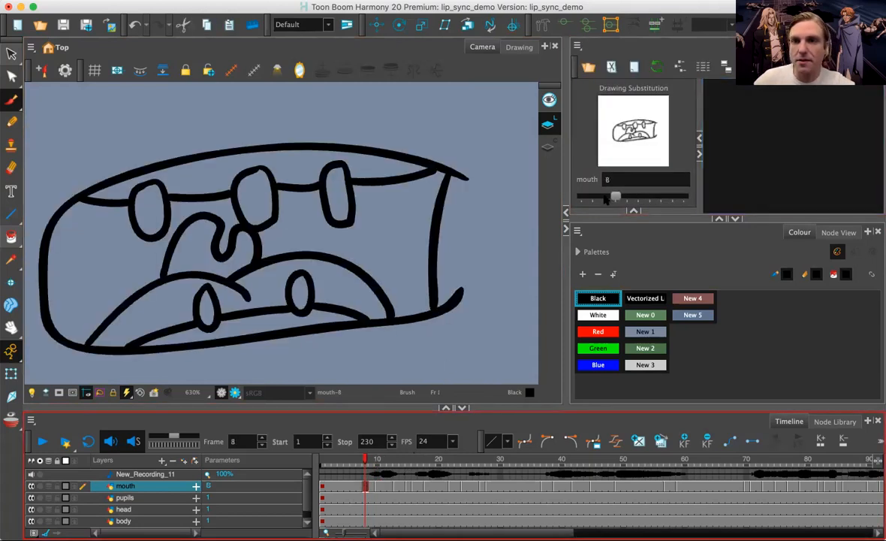
pyautogui.click(378, 488)
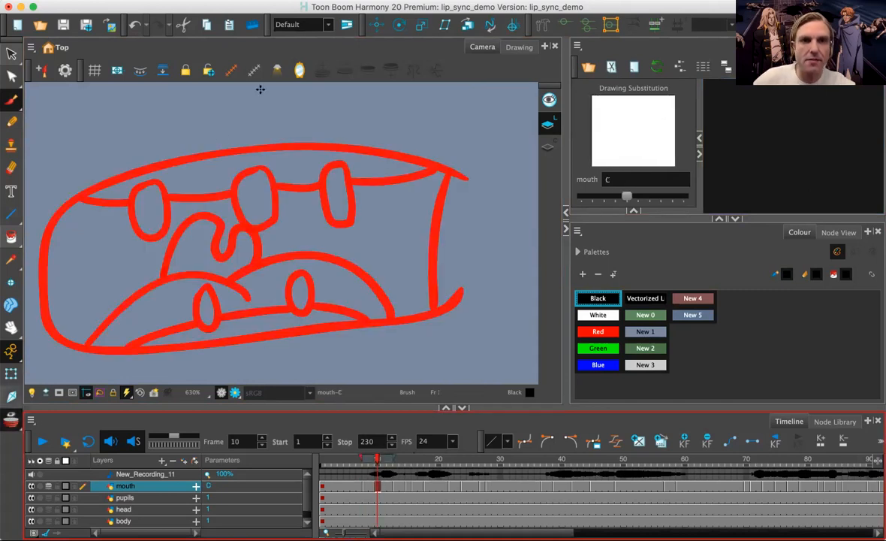
pyautogui.click(299, 47)
pyautogui.press('1')
pyautogui.press('1')
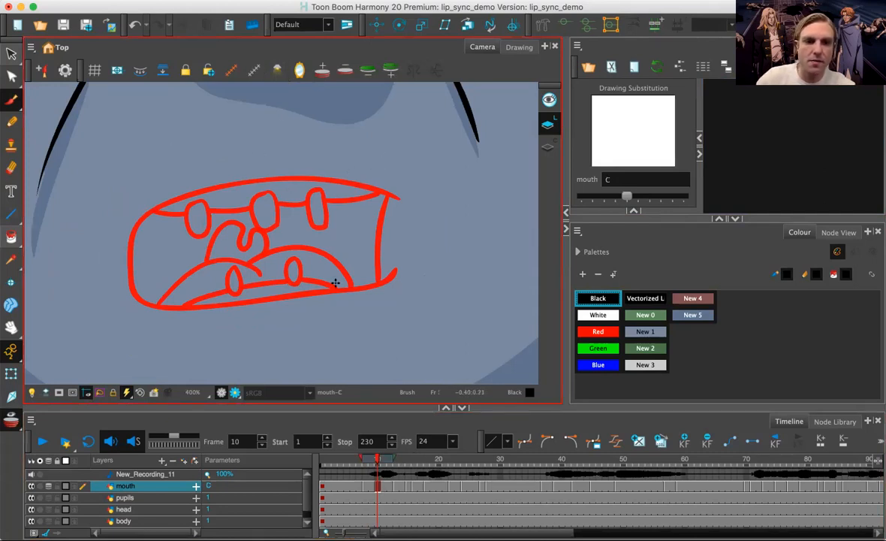
pyautogui.moveTo(387, 158)
pyautogui.mouseDown()
pyautogui.moveTo(241, 170)
pyautogui.moveTo(156, 197)
pyautogui.moveTo(121, 249)
pyautogui.moveTo(129, 298)
pyautogui.moveTo(185, 330)
pyautogui.moveTo(258, 325)
pyautogui.moveTo(407, 286)
pyautogui.mouseUp()
pyautogui.moveTo(376, 154); pyautogui.dragTo(373, 284)
# Step: Draw two lower teeth with their gum line, the tongue and the throat shape inside mouth drawing C
pyautogui.moveTo(223, 298)
pyautogui.mouseDown()
pyautogui.moveTo(228, 315)
pyautogui.moveTo(230, 295)
pyautogui.mouseUp()
pyautogui.moveTo(291, 282)
pyautogui.mouseDown()
pyautogui.moveTo(295, 304)
pyautogui.moveTo(288, 284)
pyautogui.mouseUp()
pyautogui.moveTo(199, 328)
pyautogui.mouseDown()
pyautogui.moveTo(225, 310)
pyautogui.moveTo(320, 298)
pyautogui.mouseUp()
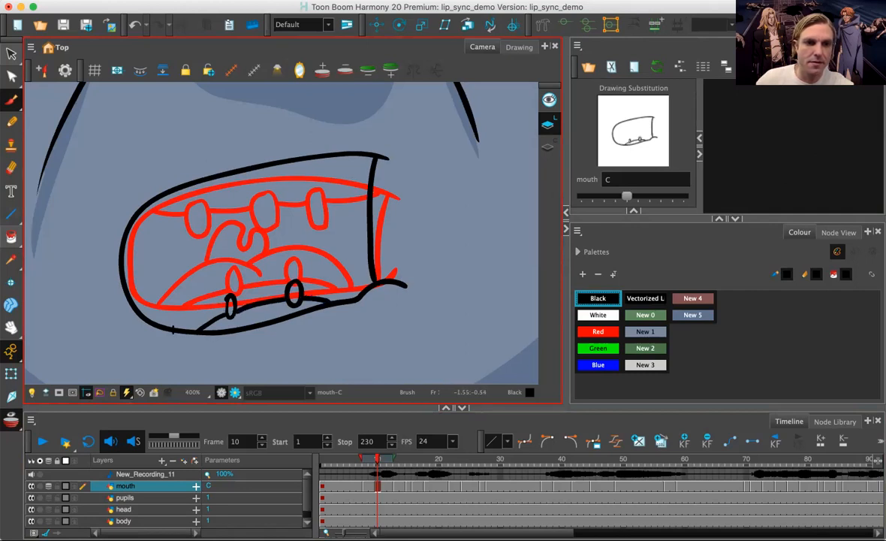
pyautogui.moveTo(174, 327)
pyautogui.mouseDown()
pyautogui.moveTo(208, 291)
pyautogui.moveTo(256, 272)
pyautogui.moveTo(277, 280)
pyautogui.moveTo(280, 271)
pyautogui.moveTo(268, 269)
pyautogui.moveTo(314, 279)
pyautogui.mouseUp()
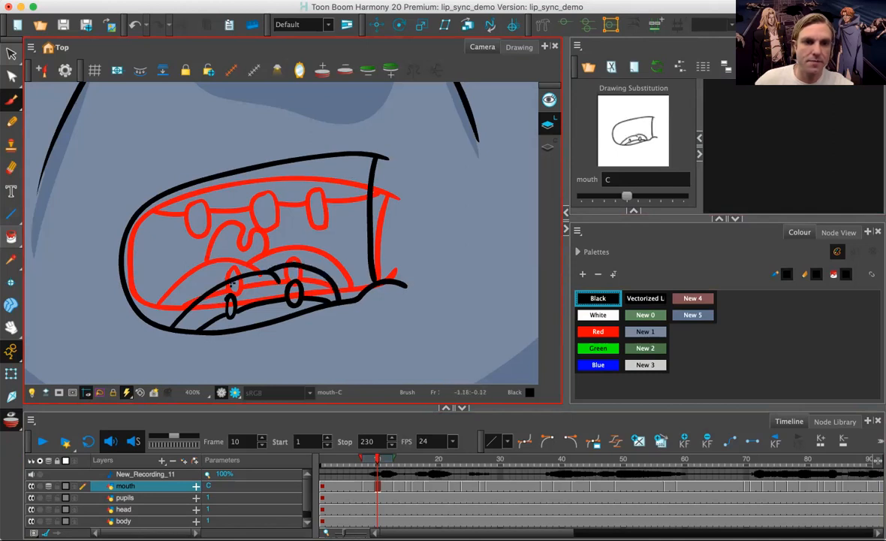
pyautogui.moveTo(220, 276)
pyautogui.mouseDown()
pyautogui.moveTo(222, 243)
pyautogui.moveTo(236, 229)
pyautogui.moveTo(242, 248)
pyautogui.moveTo(278, 225)
pyautogui.moveTo(288, 252)
pyautogui.mouseUp()
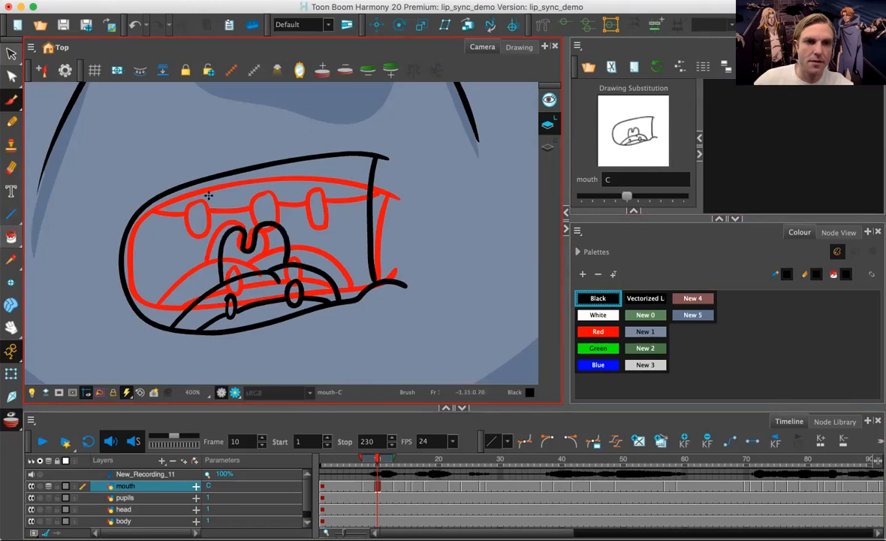
# Step: Draw three upper teeth and the gum line connecting them inside mouth drawing C
pyautogui.moveTo(189, 196)
pyautogui.mouseDown()
pyautogui.moveTo(201, 197)
pyautogui.moveTo(197, 229)
pyautogui.moveTo(185, 205)
pyautogui.moveTo(201, 190)
pyautogui.mouseUp()
pyautogui.moveTo(256, 179)
pyautogui.mouseDown()
pyautogui.moveTo(255, 203)
pyautogui.moveTo(274, 206)
pyautogui.moveTo(275, 185)
pyautogui.moveTo(263, 177)
pyautogui.moveTo(321, 174)
pyautogui.moveTo(324, 201)
pyautogui.moveTo(300, 184)
pyautogui.moveTo(306, 171)
pyautogui.mouseUp()
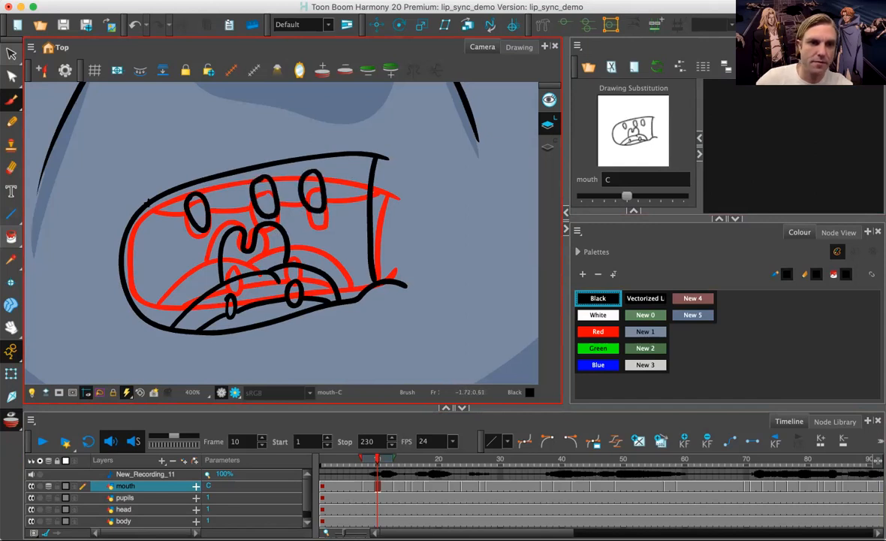
pyautogui.moveTo(154, 205)
pyautogui.mouseDown()
pyautogui.moveTo(184, 217)
pyautogui.moveTo(244, 197)
pyautogui.mouseUp()
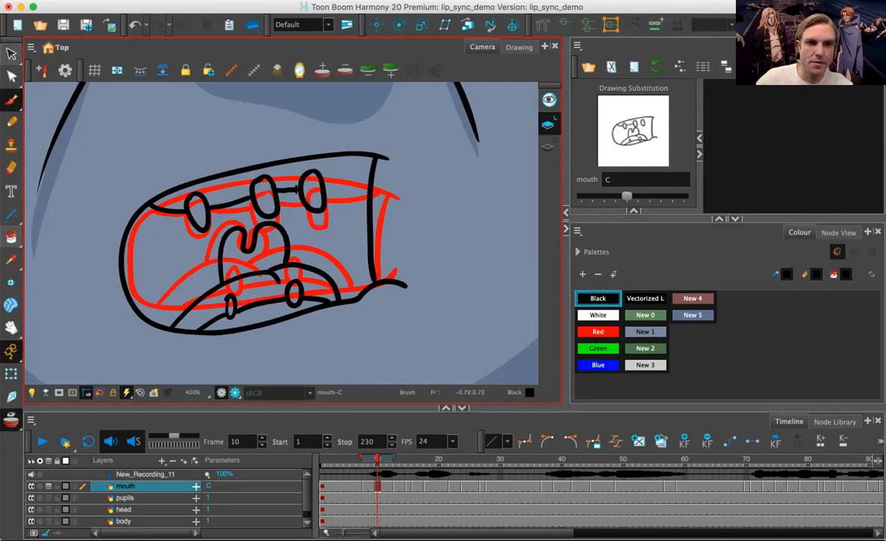
pyautogui.moveTo(338, 180); pyautogui.dragTo(371, 176)
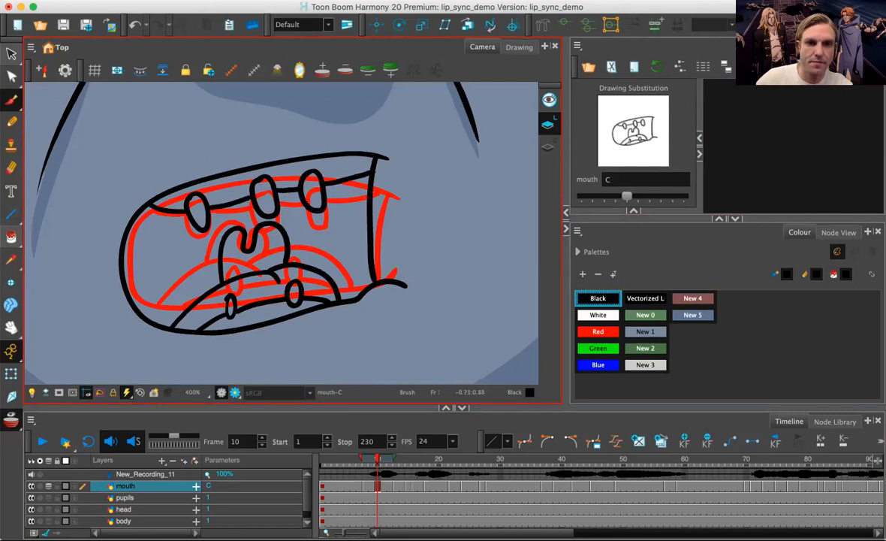
# Step: Draw a closed mouth as a single slightly rising line with a hooked end on mouth drawing X at frame 15
pyautogui.press('1')
pyautogui.press('2')
pyautogui.press('.')
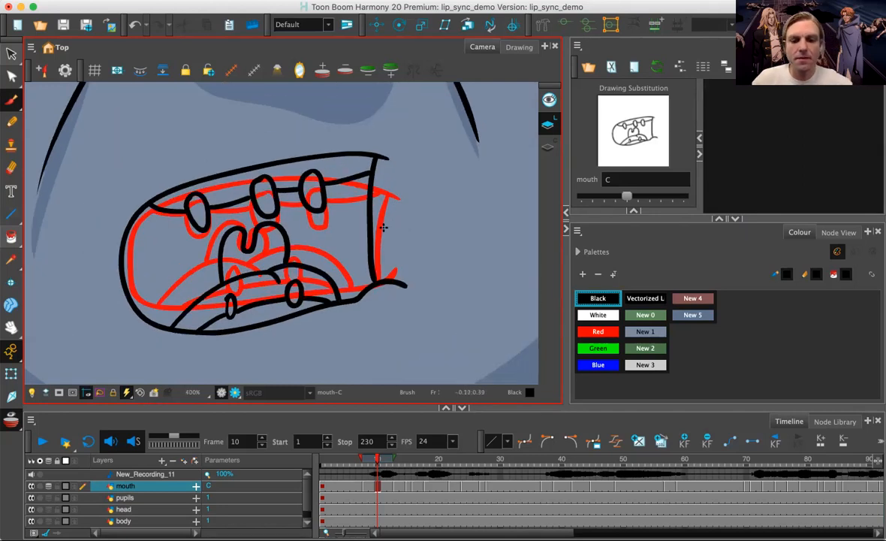
pyautogui.press('.')
pyautogui.press('.')
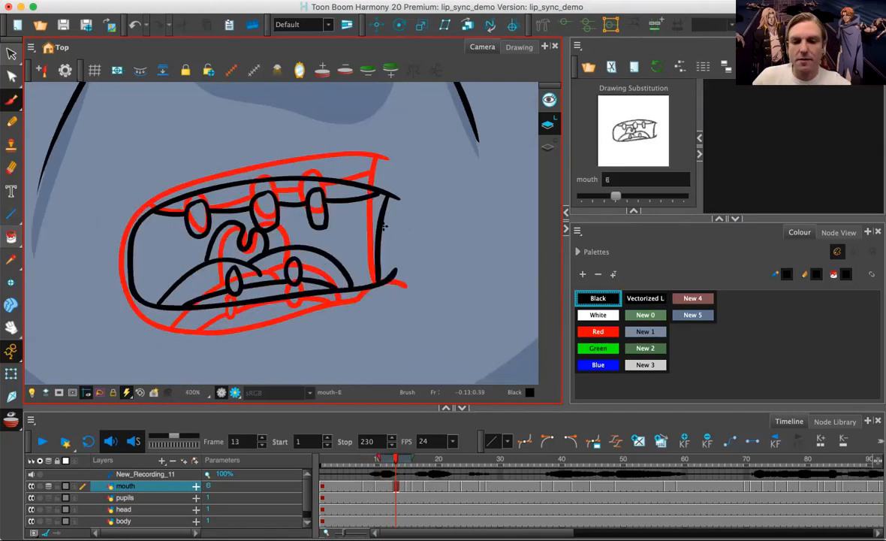
pyautogui.press('.')
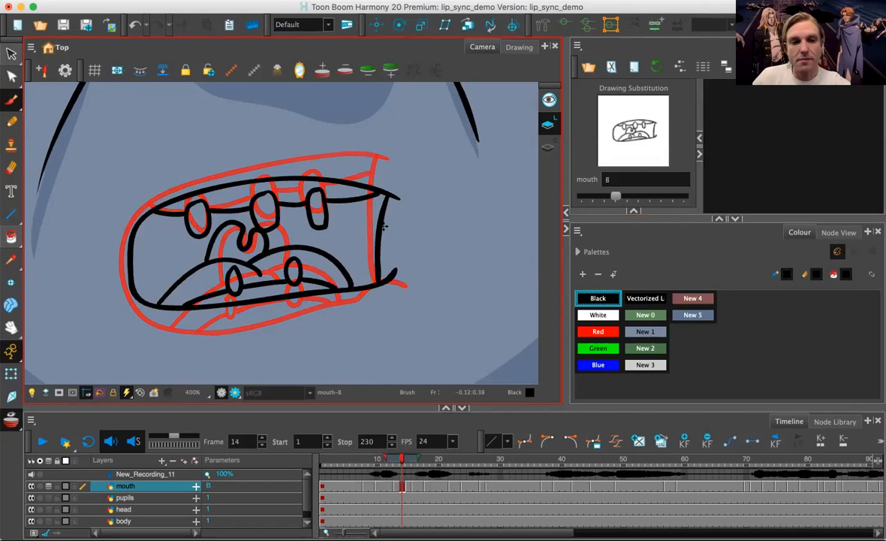
pyautogui.press(',')
pyautogui.press(',')
pyautogui.press(',')
pyautogui.press('.')
pyautogui.press('.')
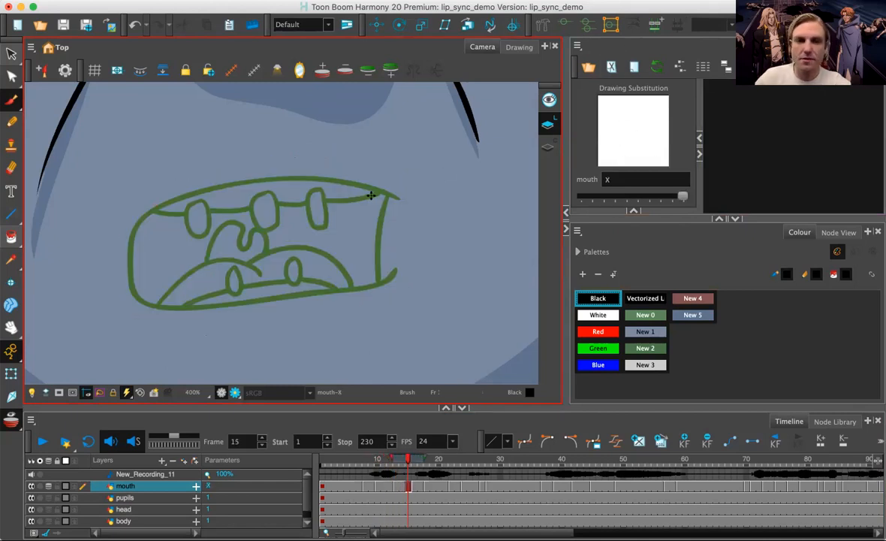
pyautogui.moveTo(117, 270)
pyautogui.mouseDown()
pyautogui.moveTo(404, 237)
pyautogui.moveTo(396, 254)
pyautogui.mouseUp()
# Step: Review the mouth drawings frame by frame from frame 15 up to mouth drawing D at frame 39
pyautogui.press('.')
pyautogui.press('.')
pyautogui.press('.')
pyautogui.press('.')
pyautogui.press('.')
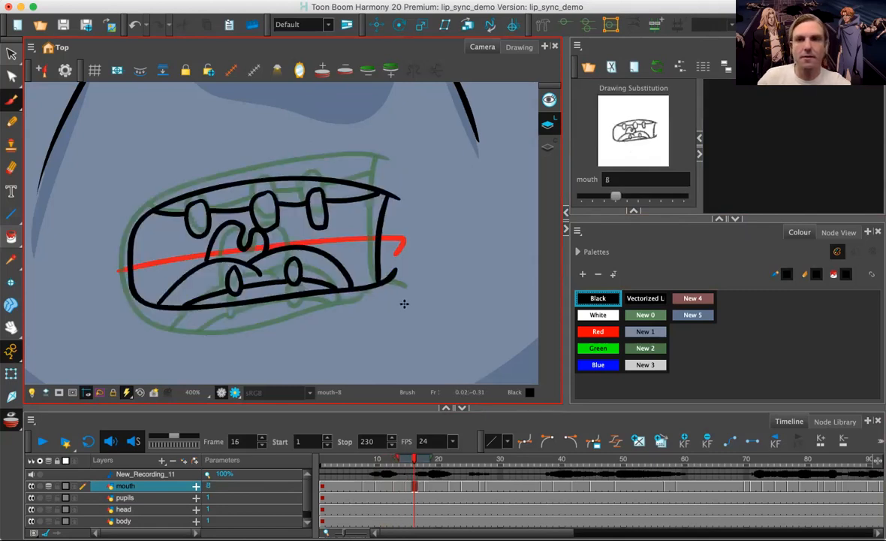
pyautogui.press('.')
pyautogui.press('.')
pyautogui.press('.')
pyautogui.press('.')
pyautogui.press('.')
pyautogui.press('.')
pyautogui.press('.')
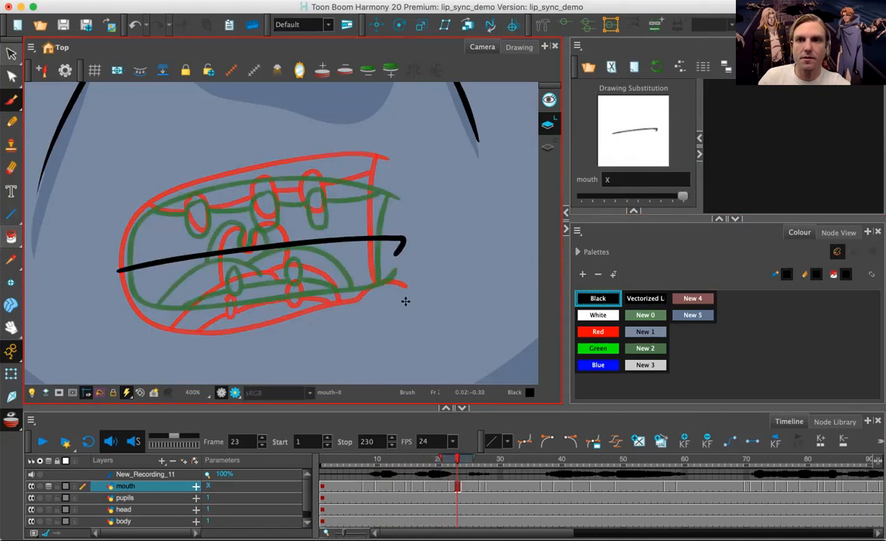
pyautogui.press('.')
pyautogui.press('.')
pyautogui.press(',')
pyautogui.press('.')
pyautogui.press('.')
pyautogui.press('.')
pyautogui.press('.')
pyautogui.press('.')
pyautogui.press('.')
pyautogui.press('.')
pyautogui.press('.')
pyautogui.press('.')
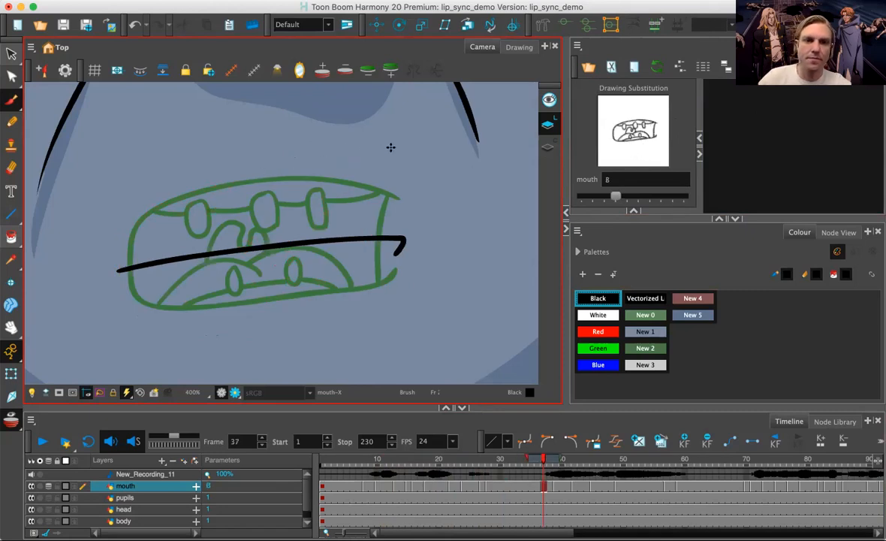
pyautogui.press('.')
pyautogui.press('.')
# Step: Draw a large wavy open-mouth outline on mouth drawing D at frame 39, with one upper tooth, two lower teeth and the lower gum line
pyautogui.moveTo(384, 148)
pyautogui.mouseDown()
pyautogui.moveTo(223, 162)
pyautogui.moveTo(160, 179)
pyautogui.moveTo(108, 243)
pyautogui.moveTo(119, 290)
pyautogui.moveTo(179, 310)
pyautogui.moveTo(233, 288)
pyautogui.moveTo(405, 283)
pyautogui.mouseUp()
pyautogui.moveTo(375, 148); pyautogui.dragTo(374, 286)
pyautogui.moveTo(248, 163)
pyautogui.mouseDown()
pyautogui.moveTo(266, 177)
pyautogui.moveTo(268, 197)
pyautogui.moveTo(245, 185)
pyautogui.moveTo(250, 161)
pyautogui.mouseUp()
pyautogui.moveTo(288, 265)
pyautogui.mouseDown()
pyautogui.moveTo(285, 276)
pyautogui.moveTo(297, 271)
pyautogui.moveTo(289, 257)
pyautogui.mouseUp()
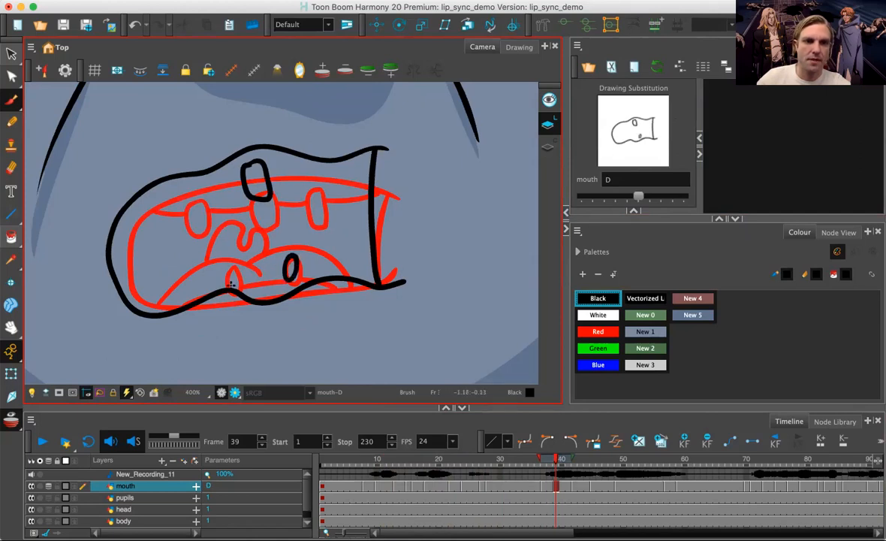
pyautogui.moveTo(235, 266)
pyautogui.mouseDown()
pyautogui.moveTo(226, 282)
pyautogui.moveTo(240, 281)
pyautogui.moveTo(235, 268)
pyautogui.moveTo(265, 282)
pyautogui.moveTo(318, 278)
pyautogui.mouseUp()
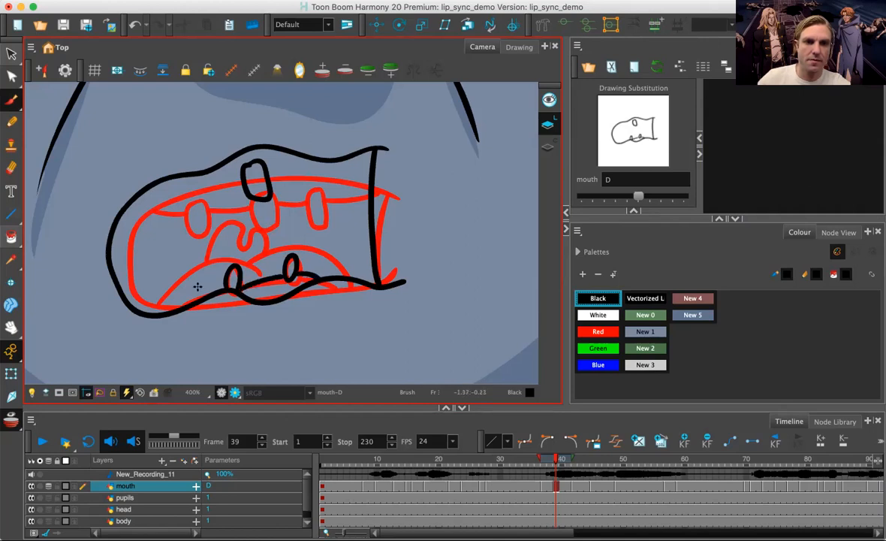
# Step: Add the tongue, the throat shape, the remaining upper teeth and the upper gum line inside mouth drawing D
pyautogui.moveTo(160, 315)
pyautogui.mouseDown()
pyautogui.moveTo(189, 268)
pyautogui.moveTo(239, 246)
pyautogui.moveTo(269, 244)
pyautogui.moveTo(316, 260)
pyautogui.moveTo(313, 229)
pyautogui.moveTo(356, 275)
pyautogui.mouseUp()
pyautogui.moveTo(218, 254)
pyautogui.mouseDown()
pyautogui.moveTo(231, 208)
pyautogui.moveTo(244, 216)
pyautogui.moveTo(243, 237)
pyautogui.moveTo(259, 201)
pyautogui.moveTo(272, 235)
pyautogui.mouseUp()
pyautogui.moveTo(300, 164)
pyautogui.mouseDown()
pyautogui.moveTo(324, 183)
pyautogui.moveTo(312, 202)
pyautogui.moveTo(304, 165)
pyautogui.mouseUp()
pyautogui.moveTo(190, 183)
pyautogui.mouseDown()
pyautogui.moveTo(202, 185)
pyautogui.moveTo(185, 192)
pyautogui.moveTo(183, 182)
pyautogui.moveTo(242, 187)
pyautogui.moveTo(369, 168)
pyautogui.mouseUp()
# Step: Copy the closed-mouth line from mouth drawing X at frame 33 and paste it into mouth drawing A at frame 42
pyautogui.press('.')
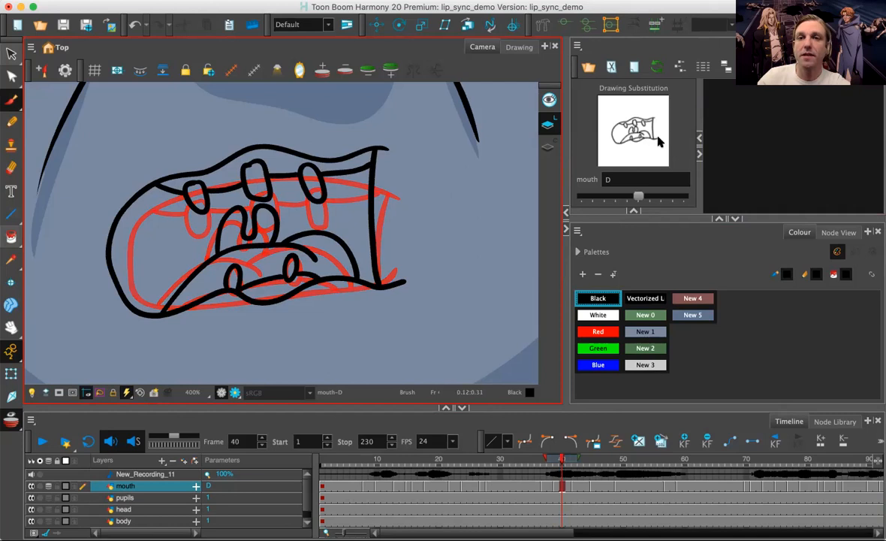
pyautogui.press('.')
pyautogui.press('.')
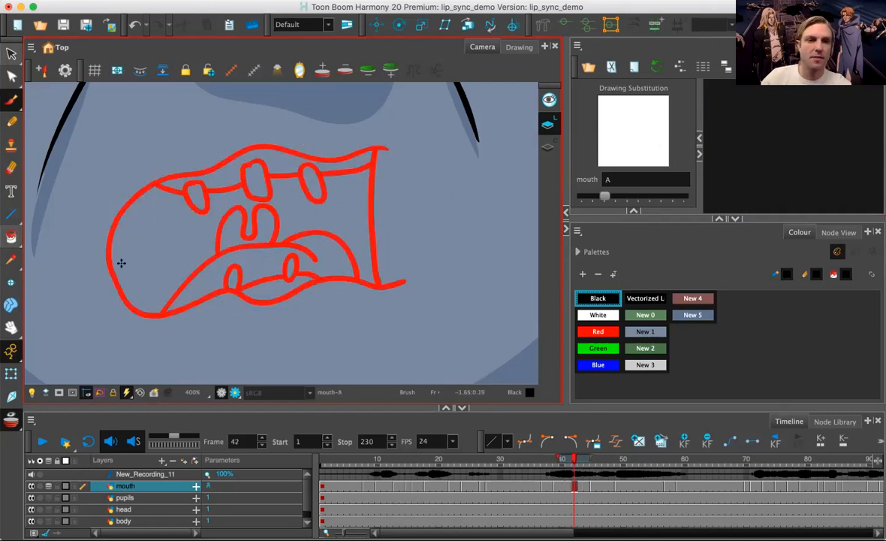
pyautogui.moveTo(483, 487); pyautogui.dragTo(518, 486)
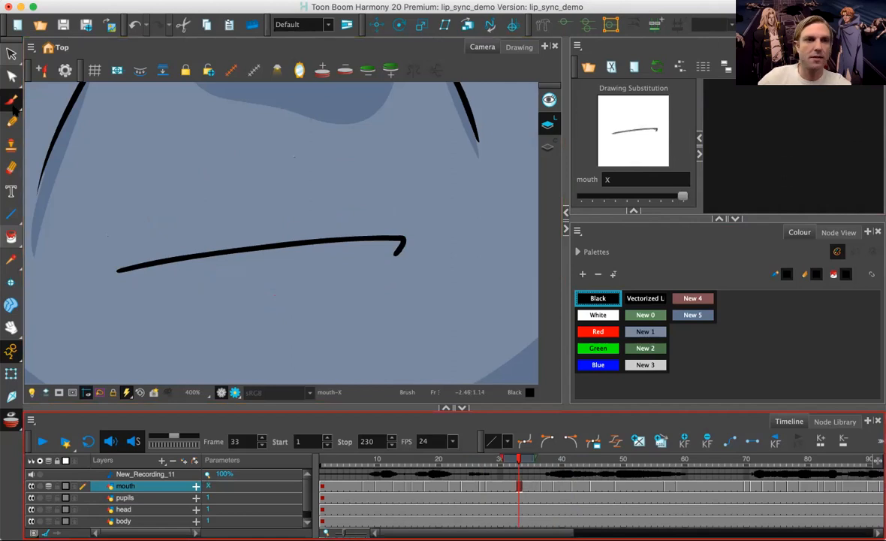
pyautogui.click(11, 54)
pyautogui.click(361, 238)
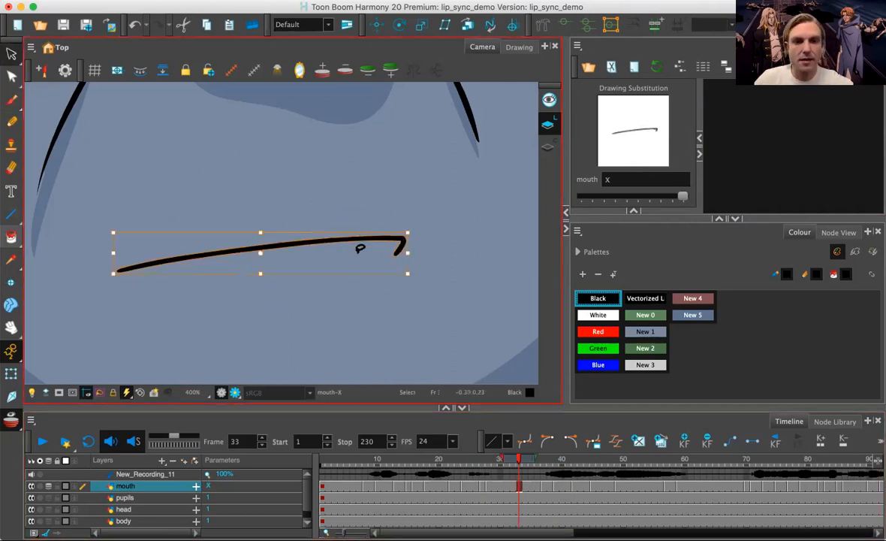
pyautogui.click(550, 486)
pyautogui.moveTo(553, 485); pyautogui.dragTo(575, 488)
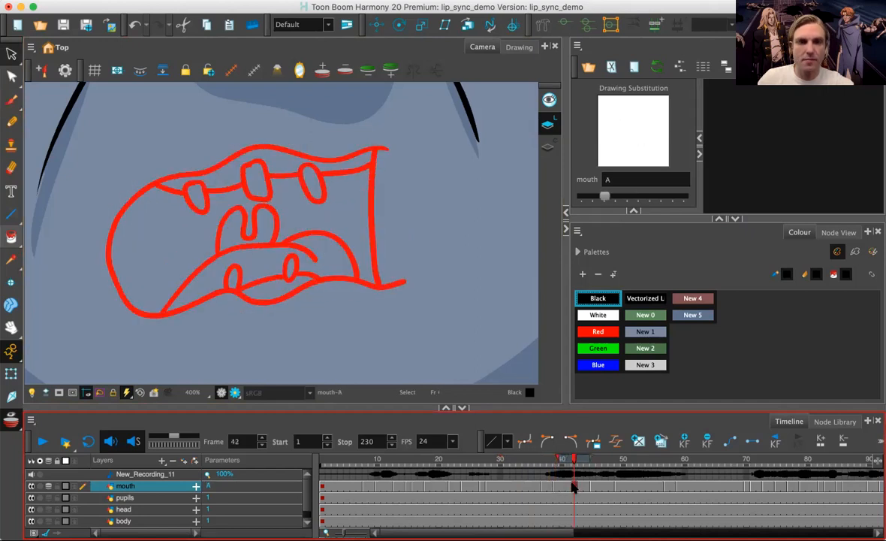
pyautogui.hotkey('ctrl', 'v')
# Step: Draw a small oval mouth outline with one upper and one lower tooth on mouth drawing F at frame 50
pyautogui.press('.')
pyautogui.press('.')
pyautogui.press('.')
pyautogui.press('.')
pyautogui.press('.')
pyautogui.press('.')
pyautogui.press('.')
pyautogui.press('.')
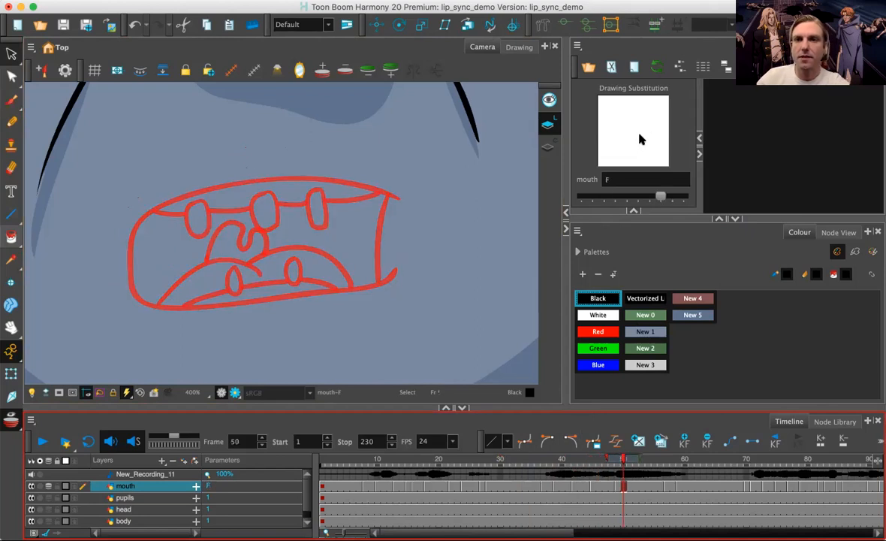
pyautogui.click(11, 100)
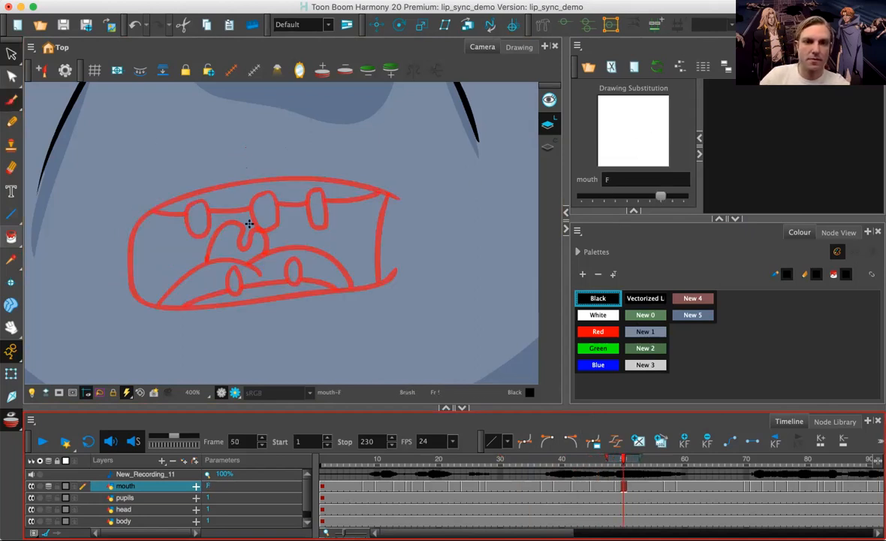
pyautogui.moveTo(239, 260)
pyautogui.mouseDown()
pyautogui.moveTo(269, 196)
pyautogui.moveTo(257, 187)
pyautogui.moveTo(223, 237)
pyautogui.moveTo(243, 283)
pyautogui.moveTo(276, 292)
pyautogui.moveTo(305, 262)
pyautogui.moveTo(308, 224)
pyautogui.moveTo(288, 177)
pyautogui.moveTo(276, 194)
pyautogui.moveTo(278, 232)
pyautogui.moveTo(260, 233)
pyautogui.moveTo(258, 188)
pyautogui.mouseUp()
pyautogui.hotkey('ctrl', 'z')
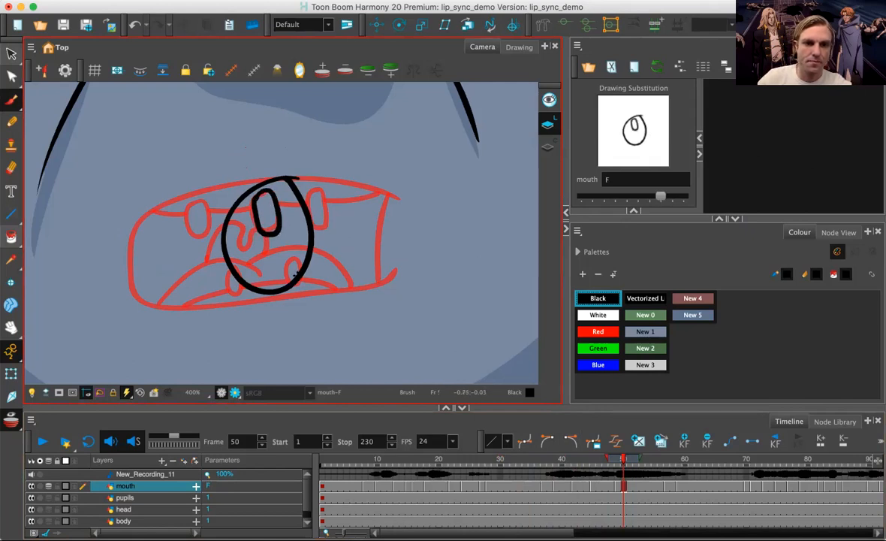
pyautogui.moveTo(300, 269)
pyautogui.mouseDown()
pyautogui.moveTo(285, 273)
pyautogui.moveTo(288, 286)
pyautogui.mouseUp()
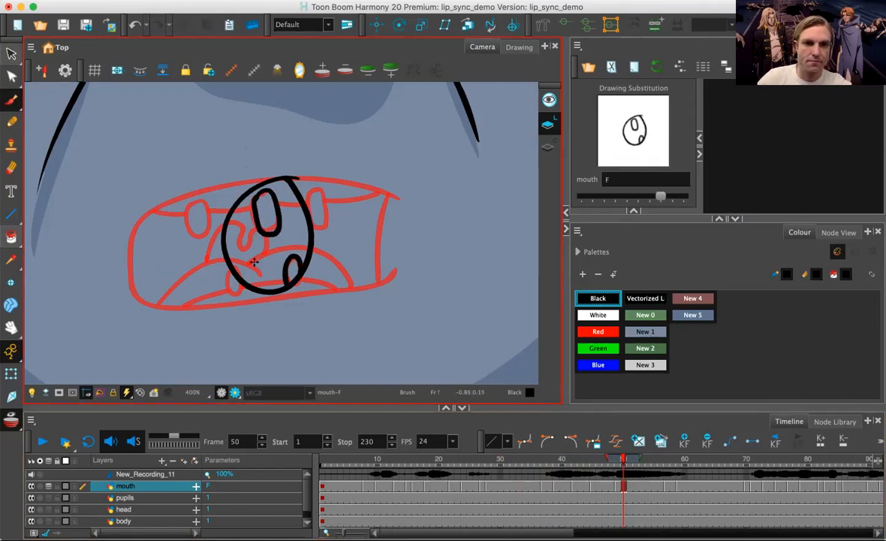
# Step: Draw the tongue, the throat shape and the upper gum line inside the oval of mouth drawing F
pyautogui.moveTo(230, 259)
pyautogui.mouseDown()
pyautogui.moveTo(264, 270)
pyautogui.moveTo(288, 253)
pyautogui.mouseUp()
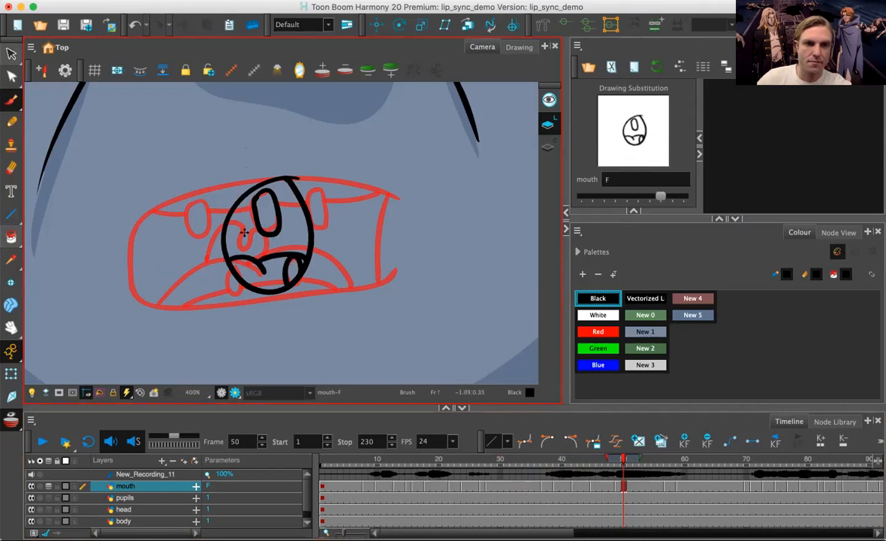
pyautogui.moveTo(225, 223)
pyautogui.mouseDown()
pyautogui.moveTo(230, 234)
pyautogui.moveTo(251, 228)
pyautogui.moveTo(265, 247)
pyautogui.mouseUp()
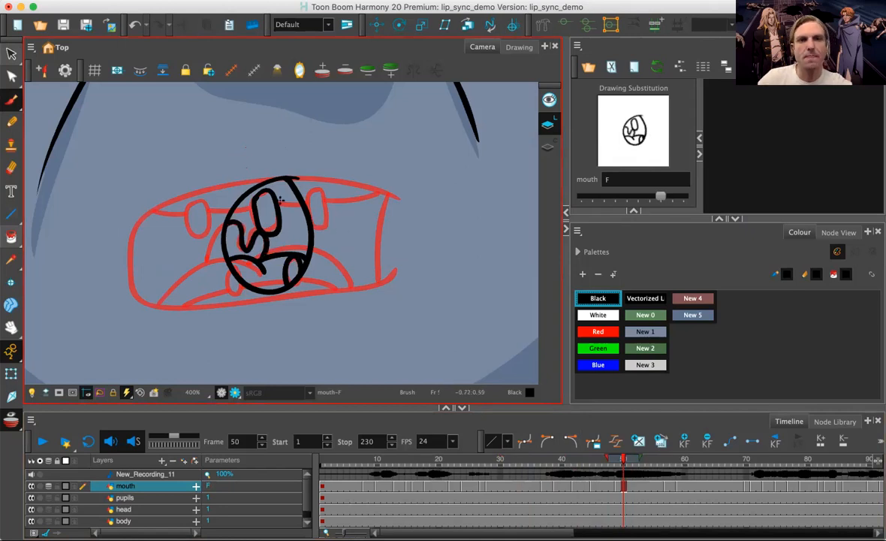
pyautogui.moveTo(237, 208); pyautogui.dragTo(298, 201)
# Step: Review the mouth drawings frame by frame from frame 50 up to the empty mouth drawing G at frame 57
pyautogui.press('.')
pyautogui.press('.')
pyautogui.press('.')
pyautogui.press('.')
pyautogui.press('.')
pyautogui.press('.')
pyautogui.press('.')
pyautogui.press('.')
pyautogui.press('.')
pyautogui.press('.')
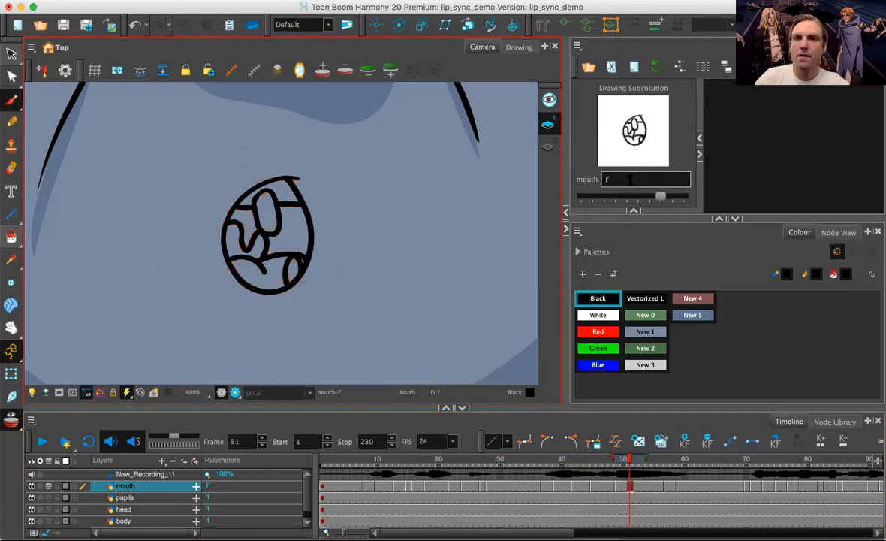
pyautogui.press(',')
pyautogui.press(',')
pyautogui.press(',')
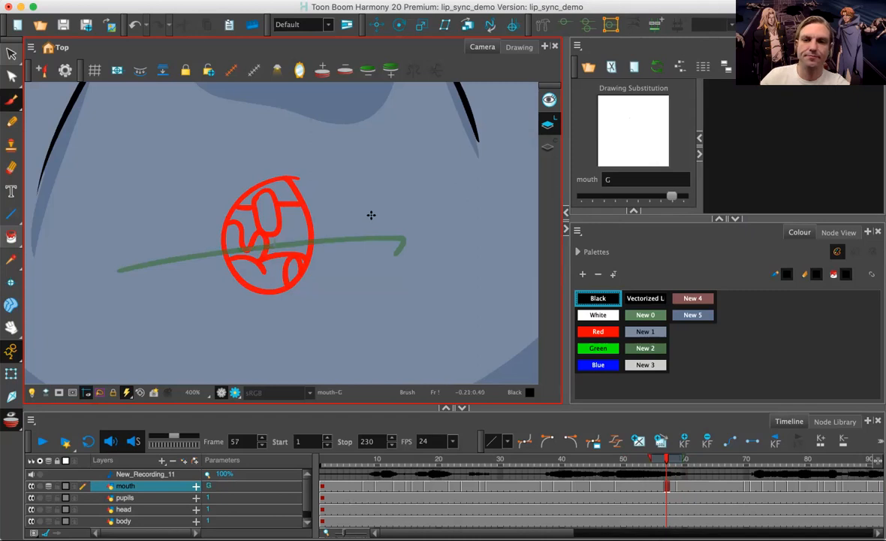
# Step: Try a long open-mouth outline on mouth drawing G at frame 57, undo it and compare the neighbouring drawings F and X
pyautogui.moveTo(380, 185)
pyautogui.mouseDown()
pyautogui.moveTo(207, 214)
pyautogui.moveTo(137, 284)
pyautogui.moveTo(206, 298)
pyautogui.moveTo(293, 274)
pyautogui.moveTo(391, 268)
pyautogui.mouseUp()
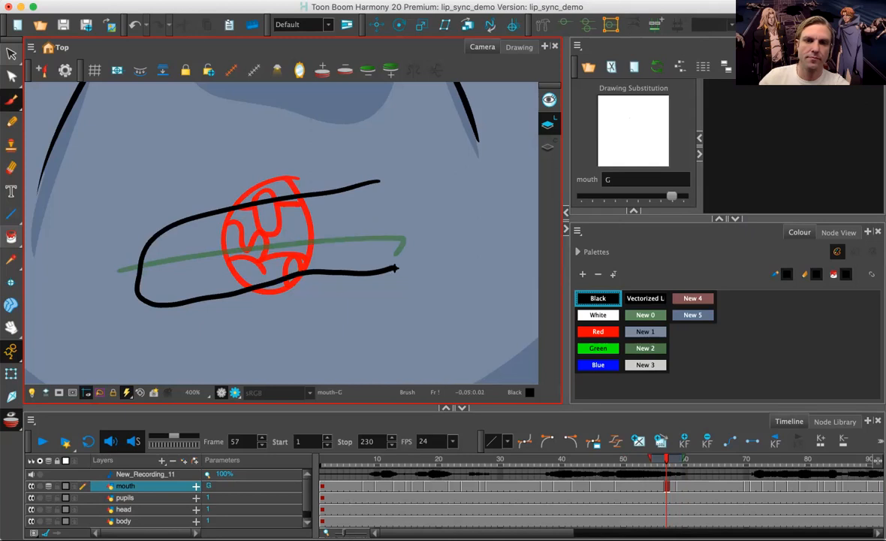
pyautogui.hotkey('ctrl', 'z')
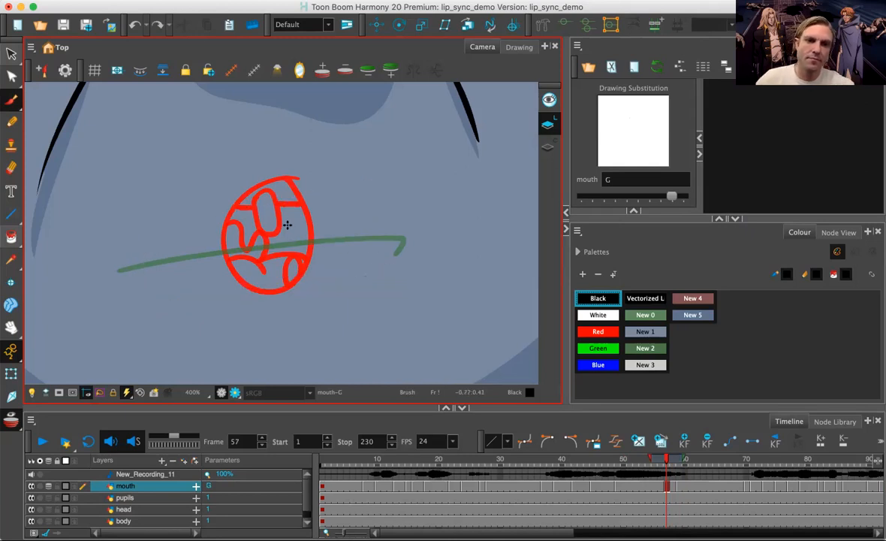
pyautogui.press('.')
pyautogui.press('.')
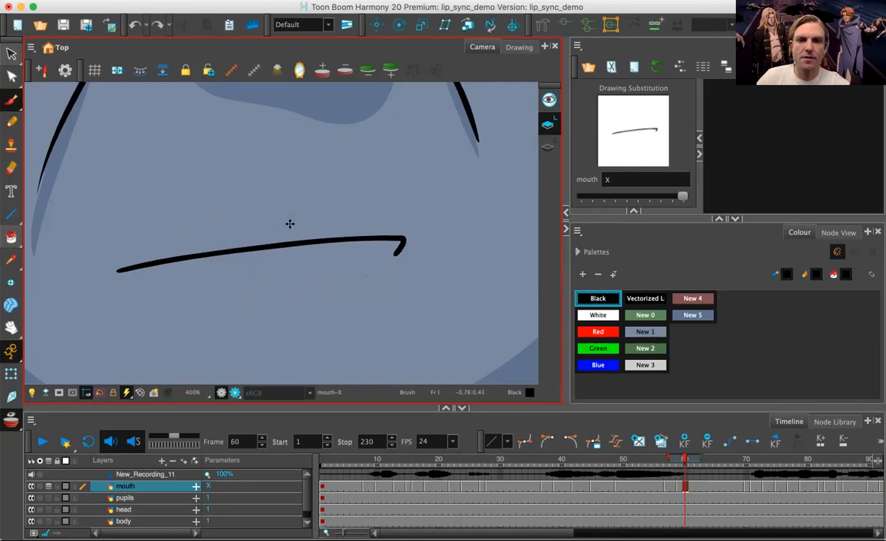
pyautogui.press(',')
pyautogui.press(',')
pyautogui.press(',')
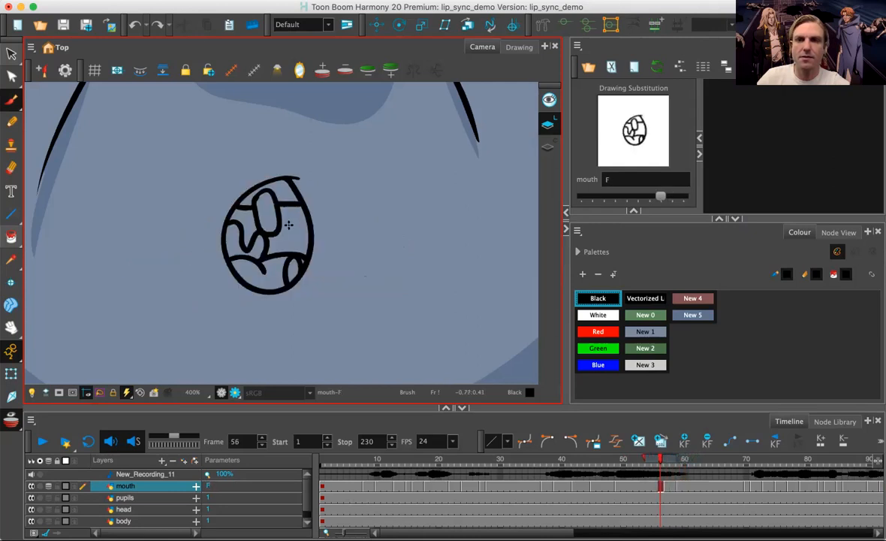
pyautogui.press('.')
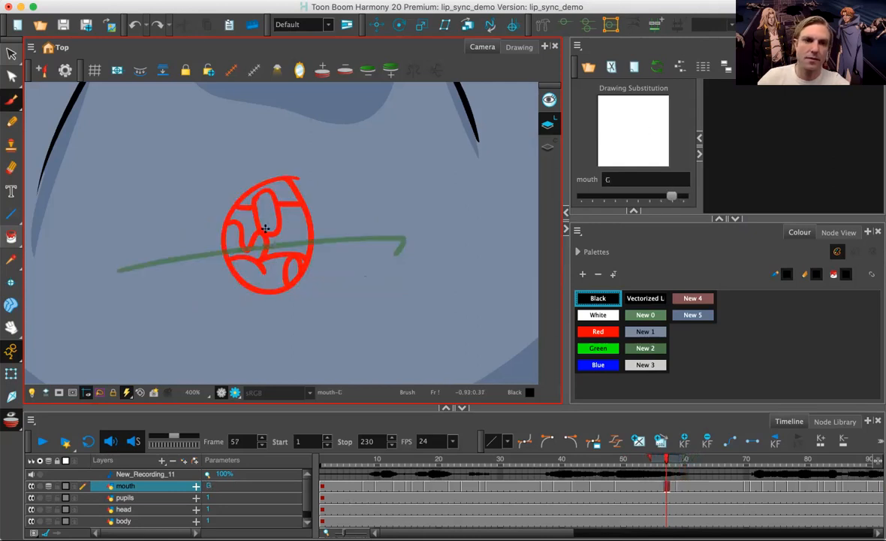
# Step: Draw two upper teeth with short lip creases beneath them and a connecting gum line on mouth drawing G at frame 57
pyautogui.moveTo(263, 223)
pyautogui.mouseDown()
pyautogui.moveTo(279, 270)
pyautogui.moveTo(259, 233)
pyautogui.moveTo(267, 219)
pyautogui.moveTo(272, 227)
pyautogui.mouseUp()
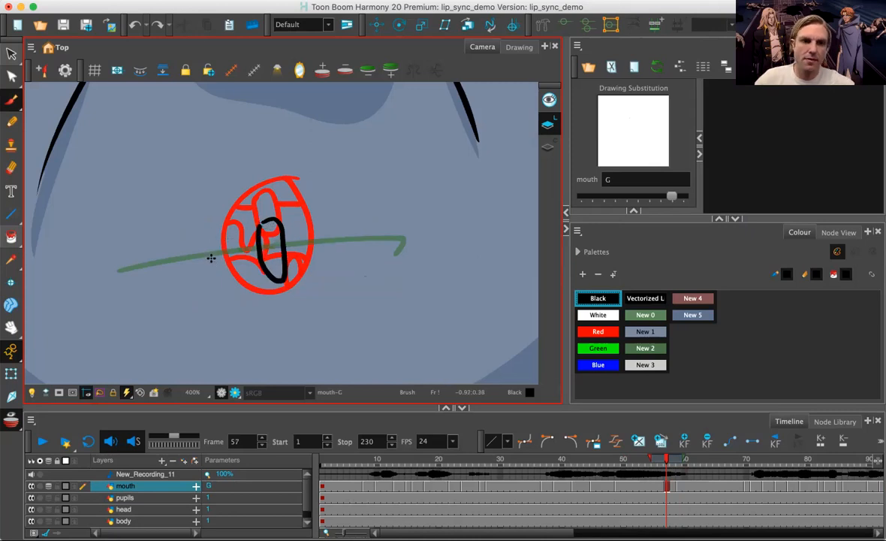
pyautogui.moveTo(219, 227); pyautogui.dragTo(231, 288)
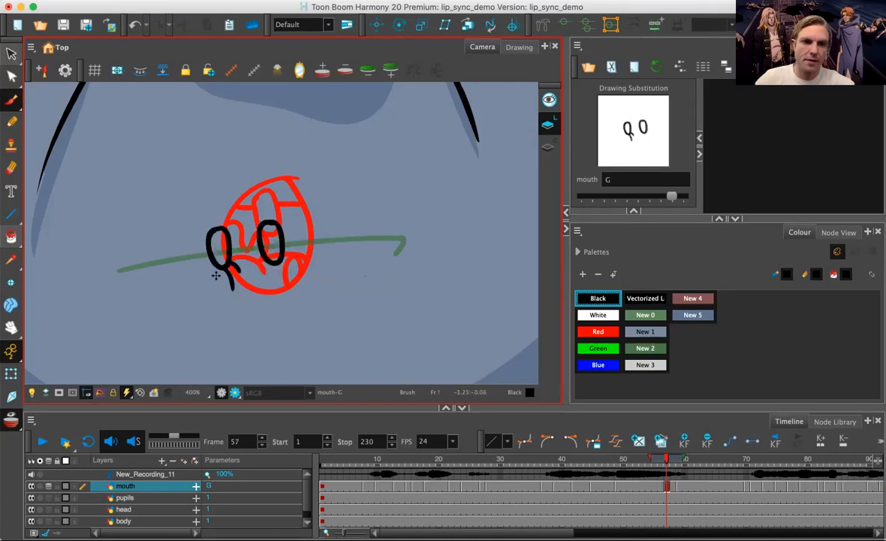
pyautogui.moveTo(278, 263)
pyautogui.mouseDown()
pyautogui.moveTo(275, 278)
pyautogui.moveTo(290, 283)
pyautogui.mouseUp()
pyautogui.moveTo(232, 235); pyautogui.dragTo(260, 233)
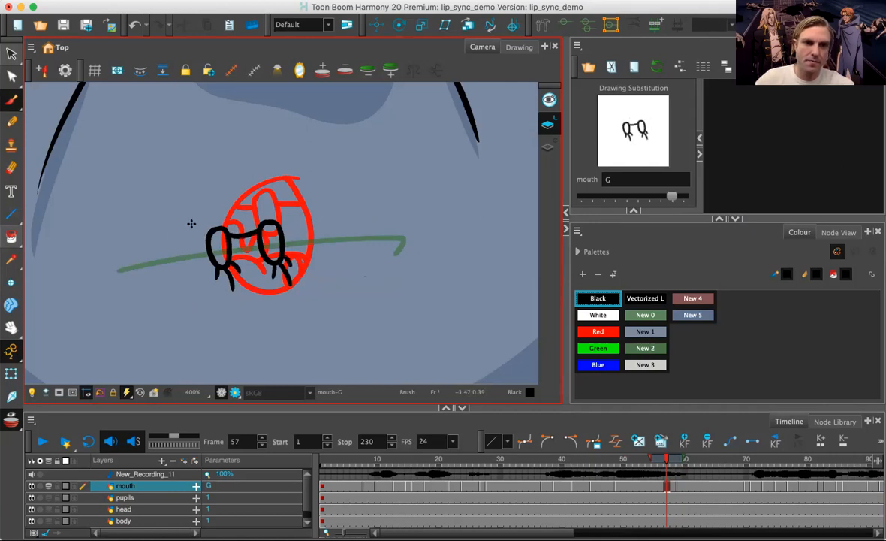
# Step: Draw the narrow mouth outline around the teeth of mouth drawing G, with its closing edge and the outer gum lines
pyautogui.moveTo(361, 217)
pyautogui.mouseDown()
pyautogui.moveTo(260, 207)
pyautogui.moveTo(211, 218)
pyautogui.moveTo(130, 259)
pyautogui.moveTo(123, 273)
pyautogui.moveTo(156, 275)
pyautogui.moveTo(242, 245)
pyautogui.moveTo(314, 244)
pyautogui.moveTo(350, 259)
pyautogui.mouseUp()
pyautogui.moveTo(352, 217); pyautogui.dragTo(341, 250)
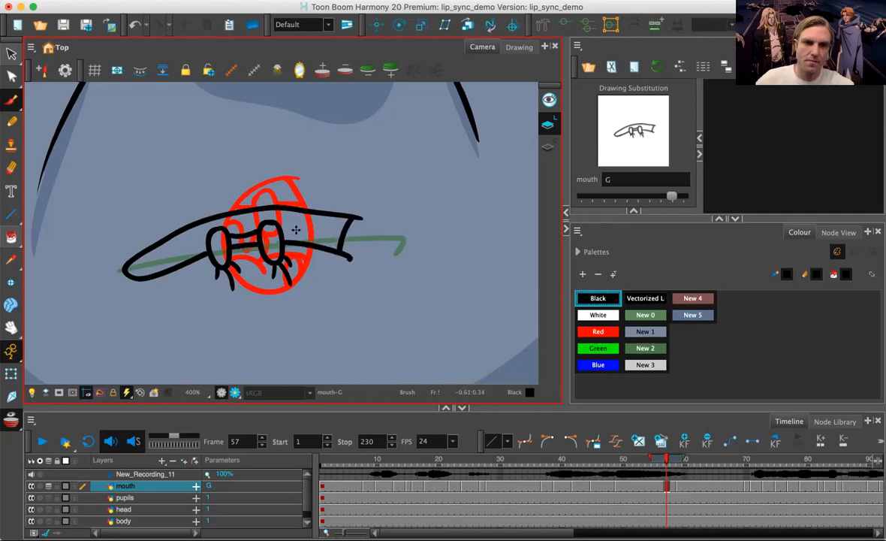
pyautogui.moveTo(192, 217); pyautogui.dragTo(149, 228)
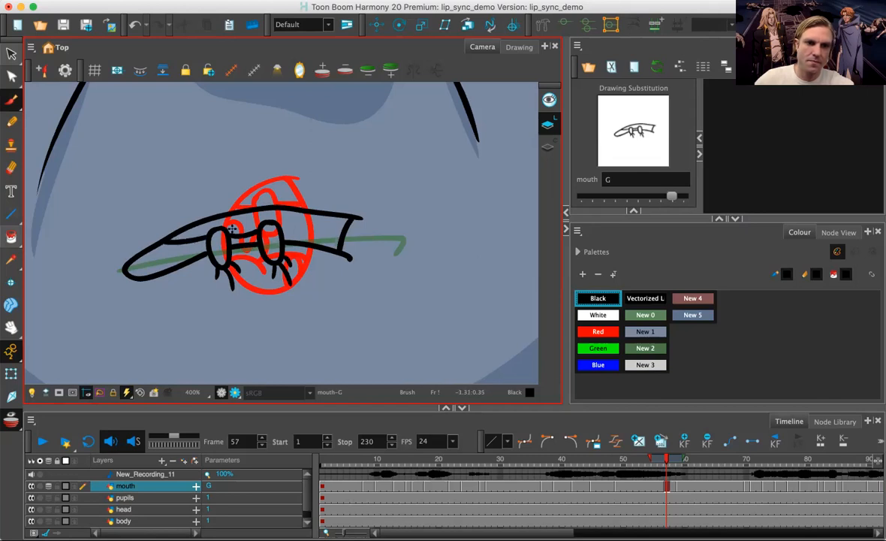
pyautogui.moveTo(261, 211)
pyautogui.mouseDown()
pyautogui.moveTo(300, 207)
pyautogui.moveTo(330, 217)
pyautogui.mouseUp()
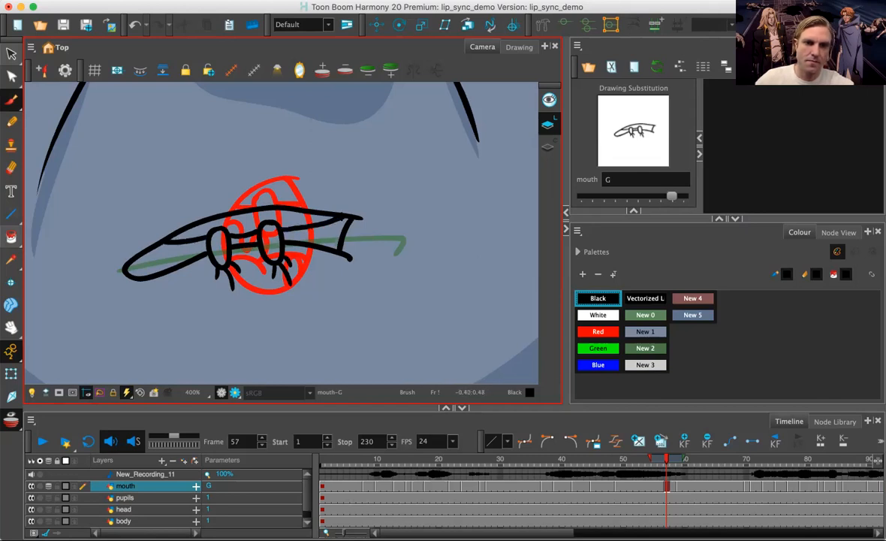
# Step: Review the mouth drawings frame by frame from frame 57 up to the empty mouth drawing E at frame 79
pyautogui.press('.')
pyautogui.press('.')
pyautogui.press('.')
pyautogui.press('.')
pyautogui.press('.')
pyautogui.press('.')
pyautogui.press('.')
pyautogui.press('.')
pyautogui.press('.')
pyautogui.press('.')
pyautogui.press('.')
pyautogui.press('.')
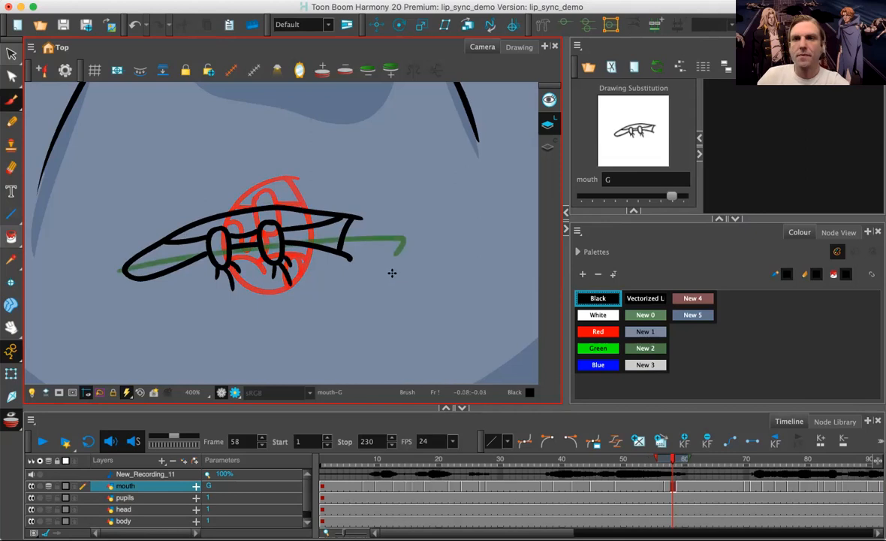
pyautogui.press('.')
pyautogui.press('.')
pyautogui.press('.')
pyautogui.press('.')
pyautogui.press('.')
pyautogui.press('.')
pyautogui.press('.')
pyautogui.press('.')
pyautogui.press('.')
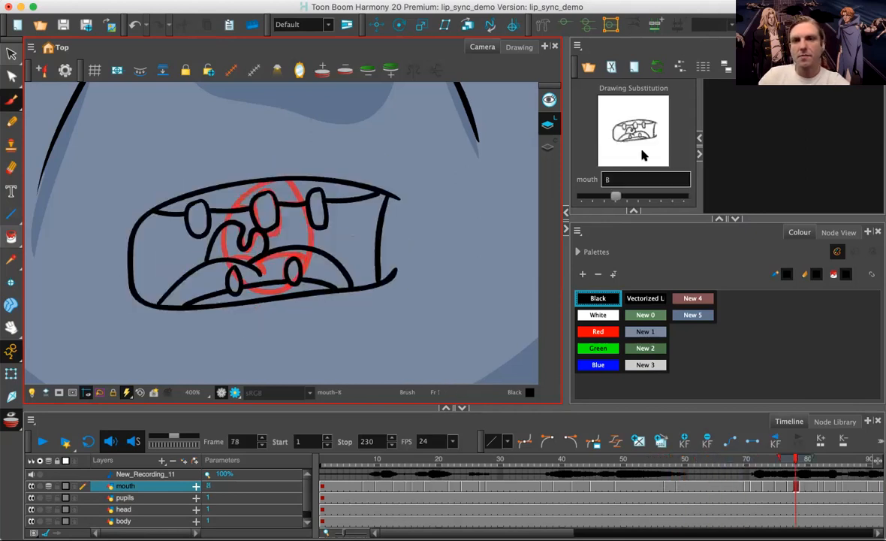
pyautogui.press('.')
pyautogui.press('.')
pyautogui.press('.')
pyautogui.press('.')
pyautogui.press('.')
pyautogui.press(',')
pyautogui.press(',')
pyautogui.press(',')
pyautogui.press(',')
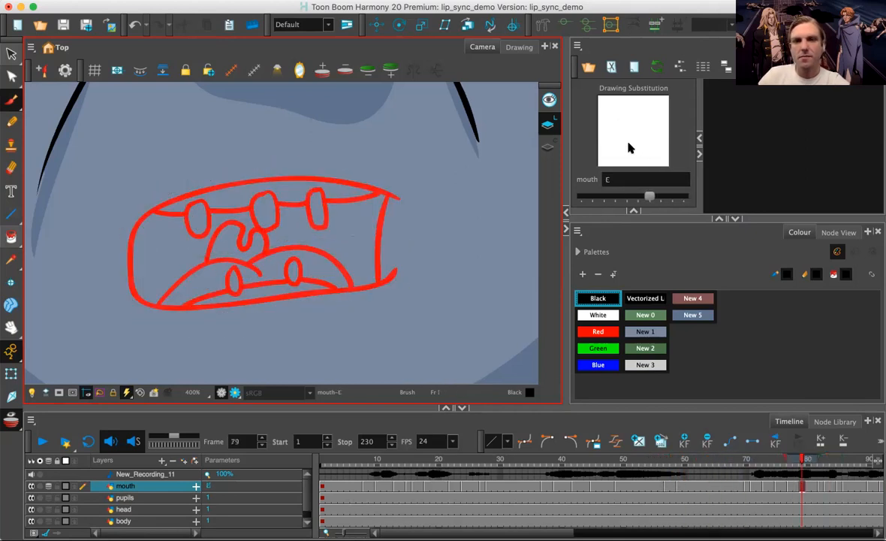
# Step: Draw a narrow slanted mouth outline with a closing edge and three upper teeth on mouth drawing E at frame 79
pyautogui.moveTo(399, 192); pyautogui.dragTo(333, 199)
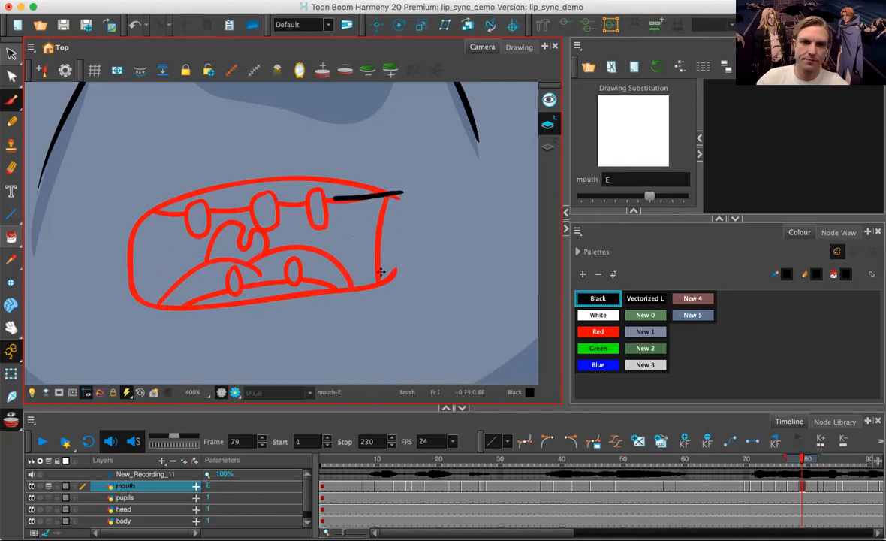
pyautogui.press('super+z')
pyautogui.moveTo(401, 200)
pyautogui.mouseDown()
pyautogui.moveTo(184, 249)
pyautogui.moveTo(118, 315)
pyautogui.moveTo(153, 328)
pyautogui.moveTo(288, 262)
pyautogui.moveTo(411, 233)
pyautogui.mouseUp()
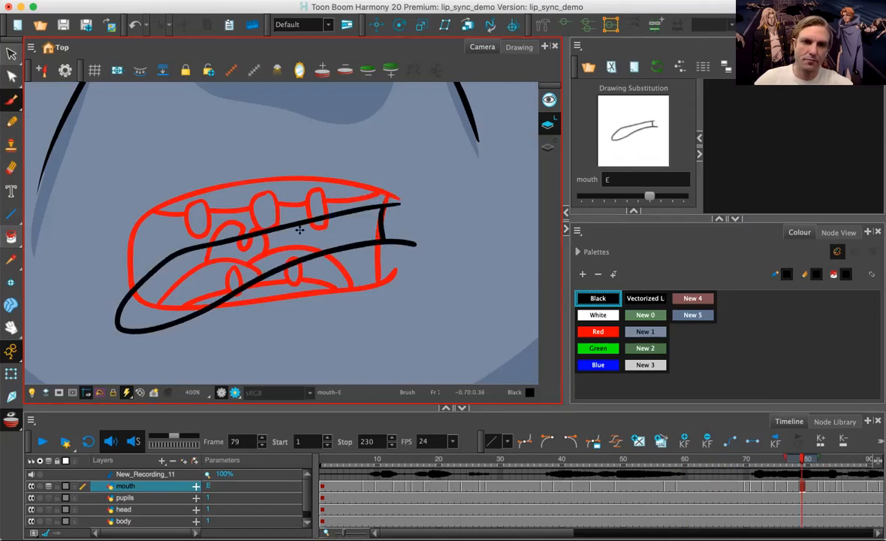
pyautogui.moveTo(327, 219)
pyautogui.mouseDown()
pyautogui.moveTo(315, 245)
pyautogui.moveTo(308, 232)
pyautogui.moveTo(255, 229)
pyautogui.mouseUp()
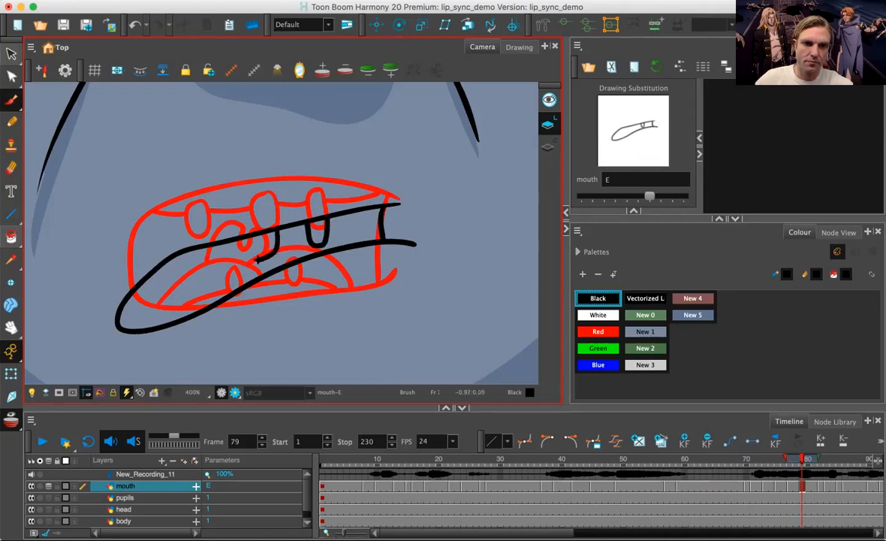
pyautogui.moveTo(207, 246)
pyautogui.mouseDown()
pyautogui.moveTo(195, 270)
pyautogui.moveTo(189, 248)
pyautogui.mouseUp()
# Step: Draw a lower tooth, the tongue and the throat shape inside mouth drawing E
pyautogui.moveTo(229, 296); pyautogui.dragTo(239, 279)
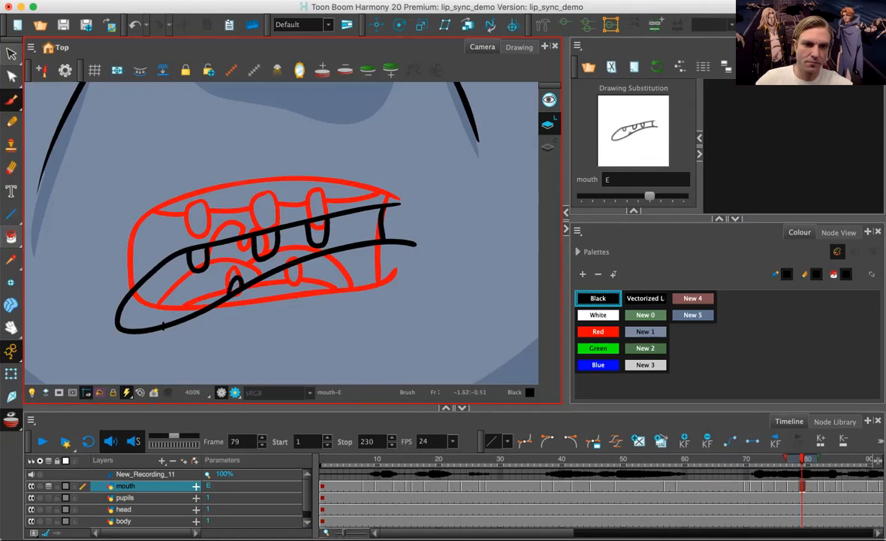
pyautogui.moveTo(163, 324)
pyautogui.mouseDown()
pyautogui.moveTo(225, 270)
pyautogui.moveTo(279, 265)
pyautogui.mouseUp()
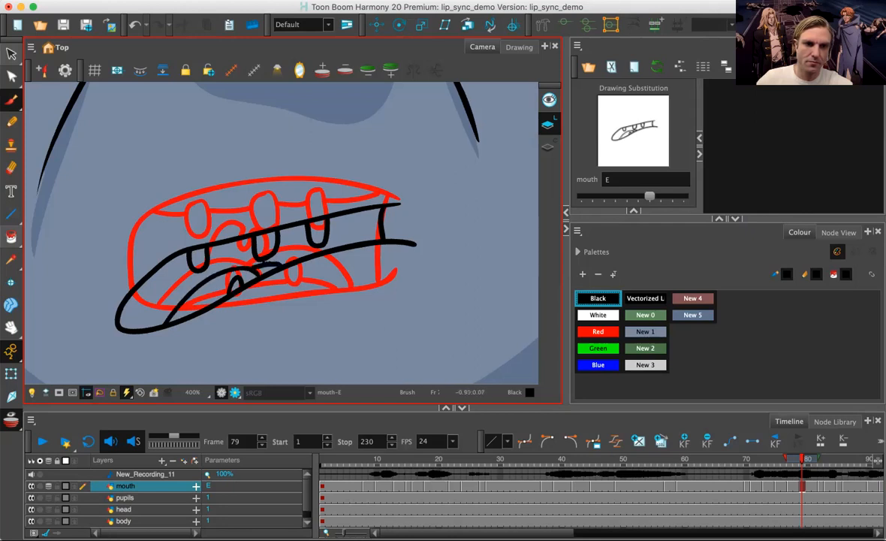
pyautogui.moveTo(199, 251)
pyautogui.mouseDown()
pyautogui.moveTo(205, 229)
pyautogui.moveTo(219, 239)
pyautogui.moveTo(231, 224)
pyautogui.mouseUp()
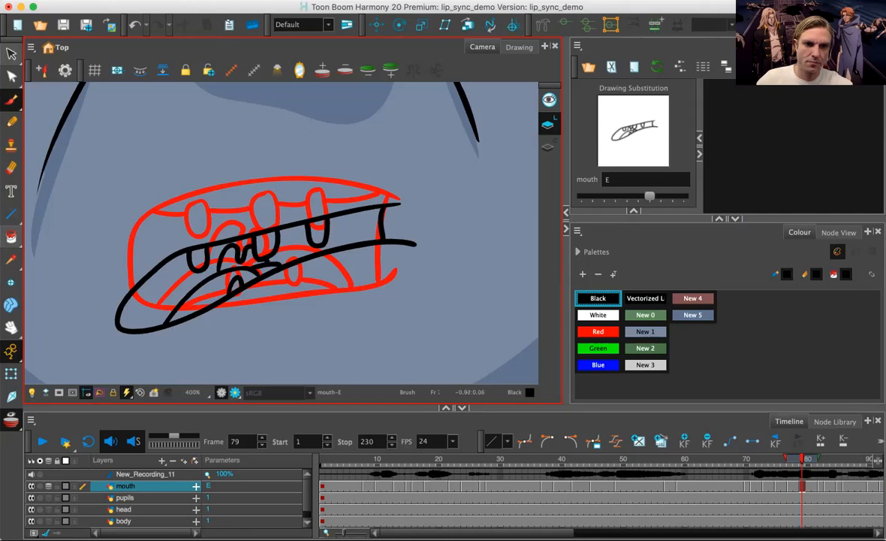
# Step: Review the mouth drawings along the timeline from frame 79 to frame 172 to check that every shape is drawn
pyautogui.press('.')
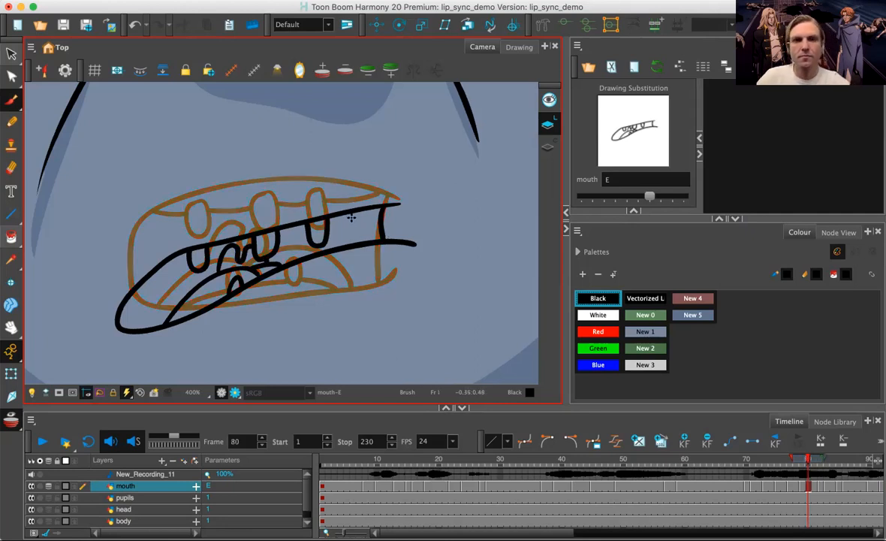
pyautogui.press('.')
pyautogui.press('.')
pyautogui.press('.')
pyautogui.press('.')
pyautogui.press('.')
pyautogui.press('.')
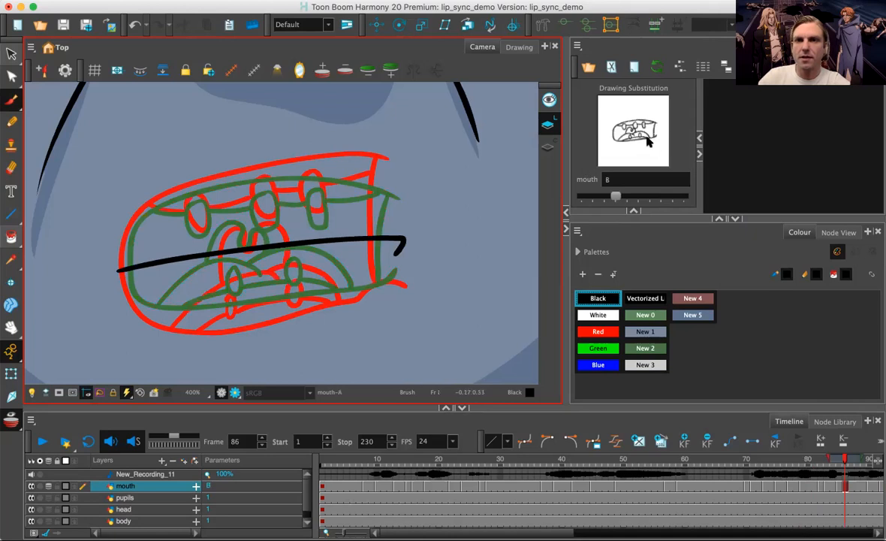
pyautogui.press('.')
pyautogui.press('.')
pyautogui.press('.')
pyautogui.press('.')
pyautogui.press('.')
pyautogui.press('.')
pyautogui.press('.')
pyautogui.press('.')
pyautogui.press('.')
pyautogui.press('.')
pyautogui.press('.')
pyautogui.press('.')
pyautogui.press('.')
pyautogui.press('.')
pyautogui.press('.')
pyautogui.press('.')
pyautogui.press('.')
pyautogui.press('.')
pyautogui.press('.')
pyautogui.press('.')
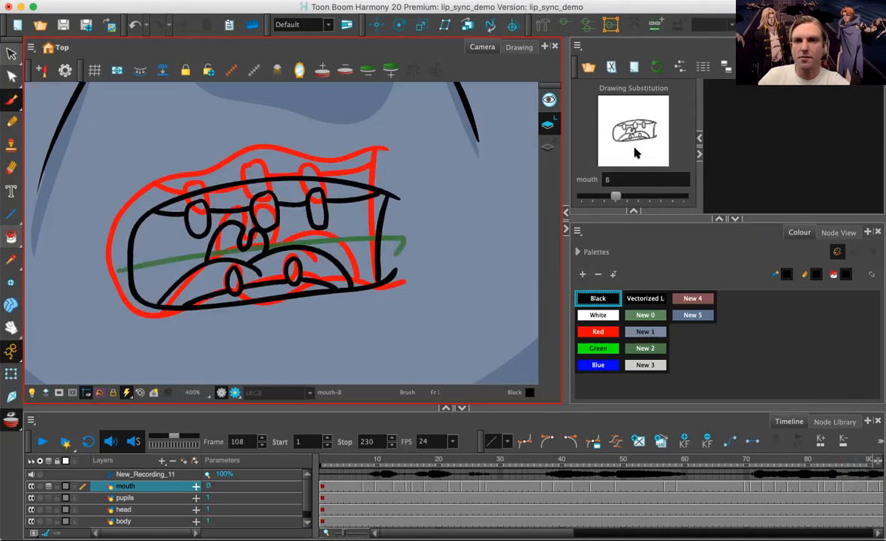
pyautogui.press('.')
pyautogui.press('.')
pyautogui.press('.')
pyautogui.press('.')
pyautogui.press('.')
pyautogui.press('.')
pyautogui.press('.')
pyautogui.press('.')
pyautogui.press('.')
pyautogui.press('.')
pyautogui.press('.')
pyautogui.press('.')
pyautogui.press('.')
pyautogui.press('.')
pyautogui.press('.')
pyautogui.press('.')
pyautogui.press('.')
pyautogui.press('.')
pyautogui.press('.')
pyautogui.press('.')
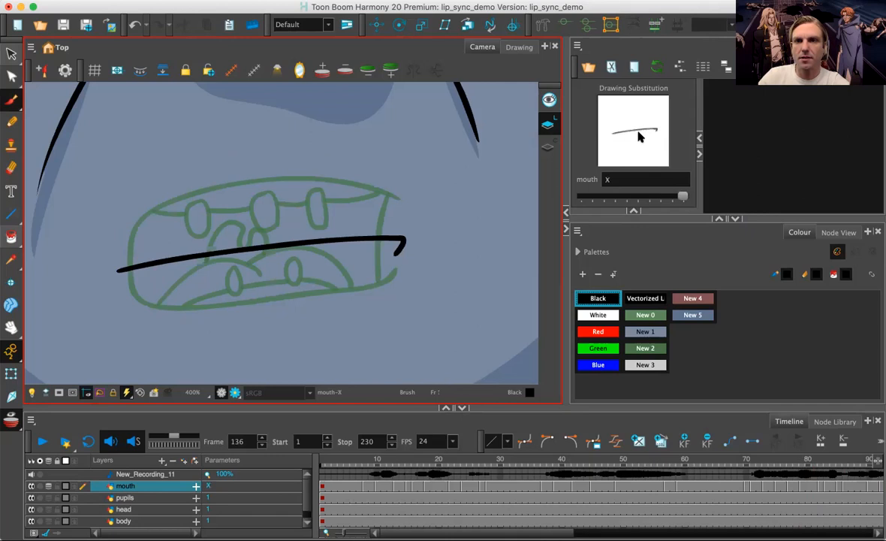
# Step: Fill the throat shapes of mouth drawings B and C with black, starting at frame 8
pyautogui.click(384, 458)
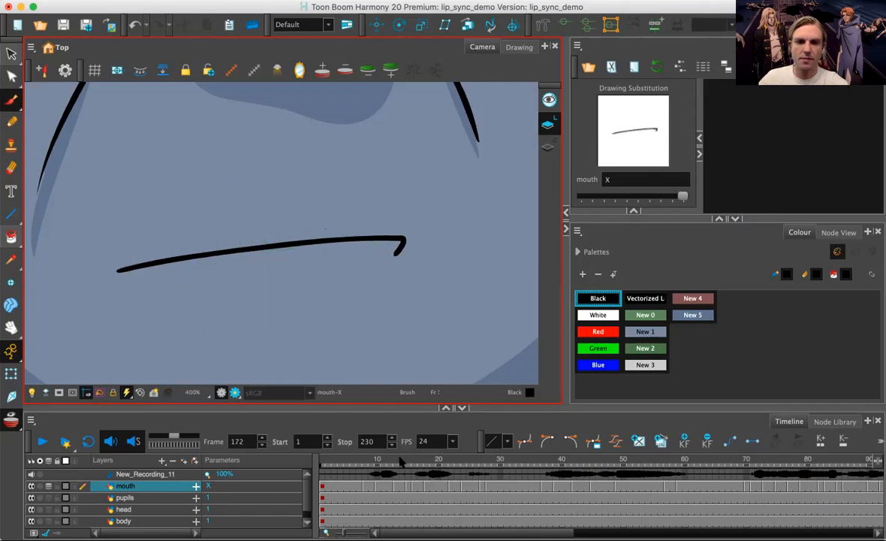
pyautogui.click(363, 461)
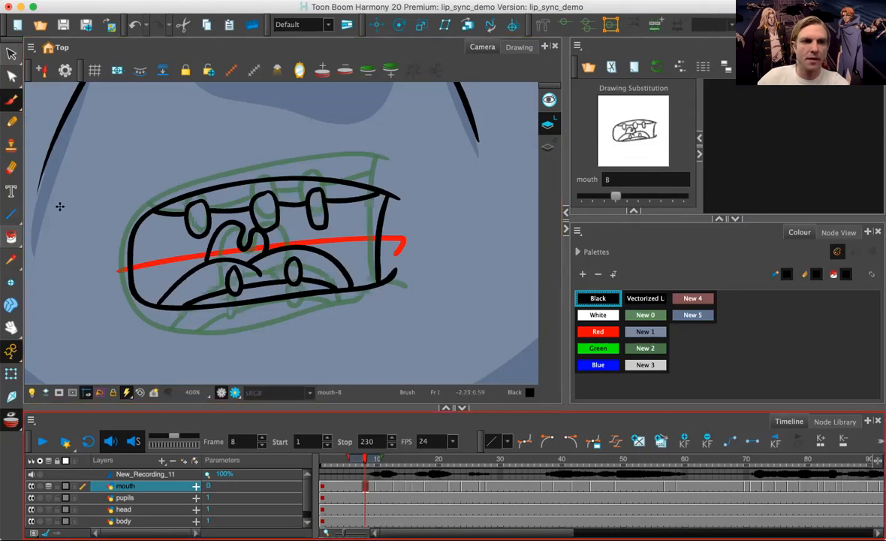
pyautogui.click(11, 237)
pyautogui.click(205, 228)
pyautogui.press('.')
pyautogui.press('.')
pyautogui.press('.')
pyautogui.press('.')
pyautogui.press('.')
pyautogui.press('.')
pyautogui.press('.')
pyautogui.press('.')
pyautogui.press('.')
pyautogui.press('.')
pyautogui.press('.')
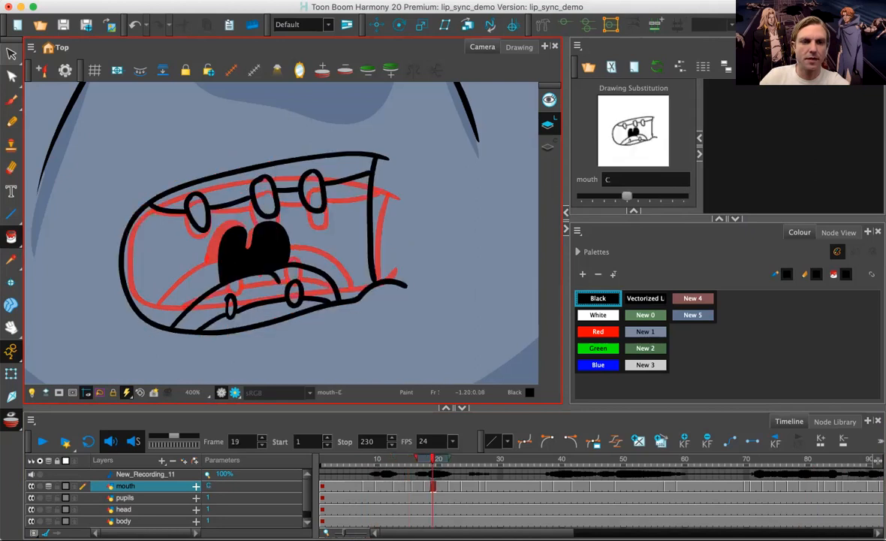
# Step: Fill the throat shape of mouth drawing D with black
pyautogui.press('.')
pyautogui.press('.')
pyautogui.press('.')
pyautogui.press('.')
pyautogui.press('.')
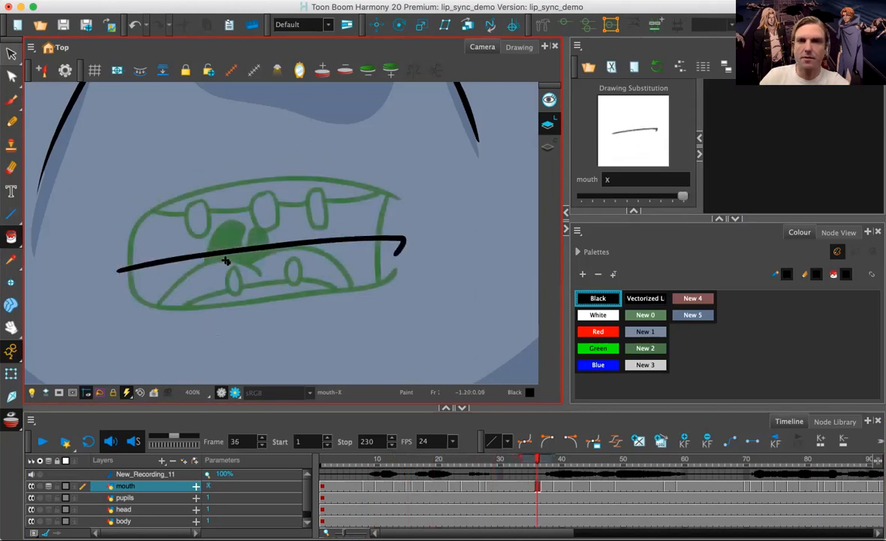
pyautogui.click(234, 236)
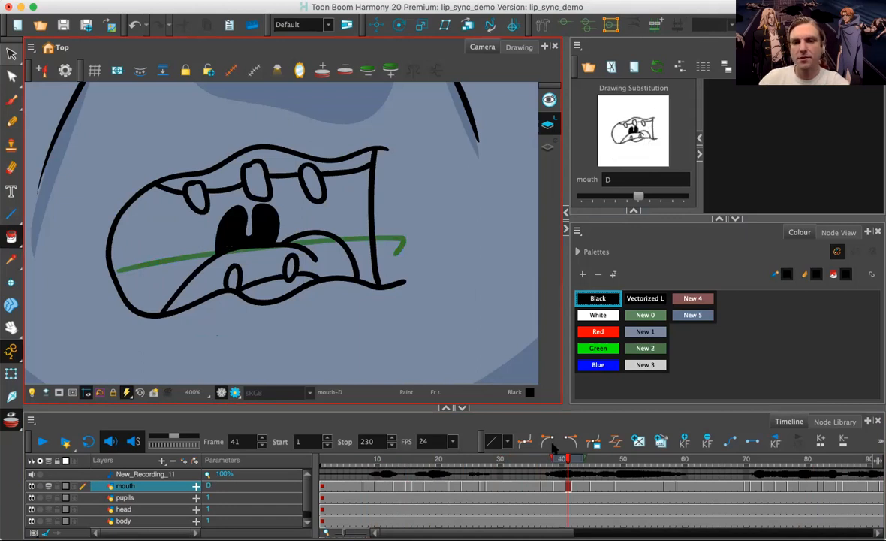
# Step: Fill the throat shape of the small round mouth drawing F at frame 51 with black
pyautogui.moveTo(570, 460); pyautogui.dragTo(630, 461)
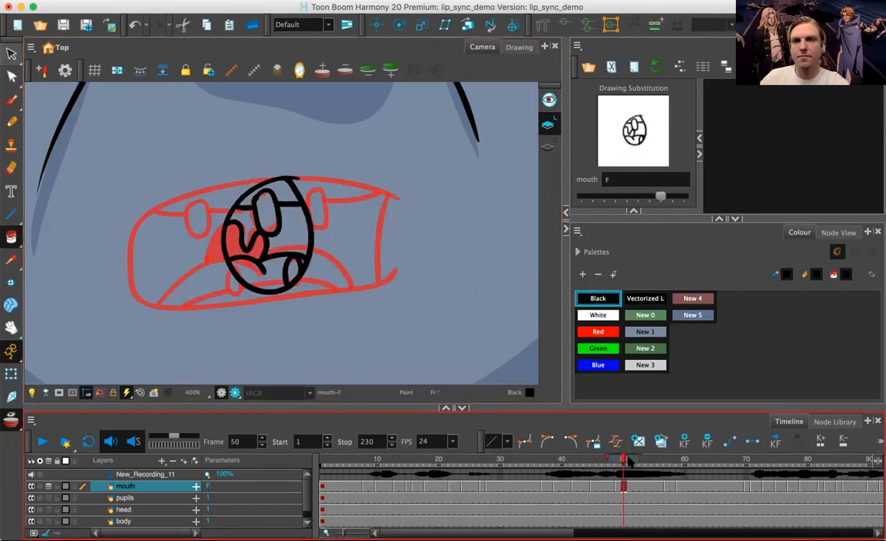
pyautogui.press('.')
pyautogui.click(238, 230)
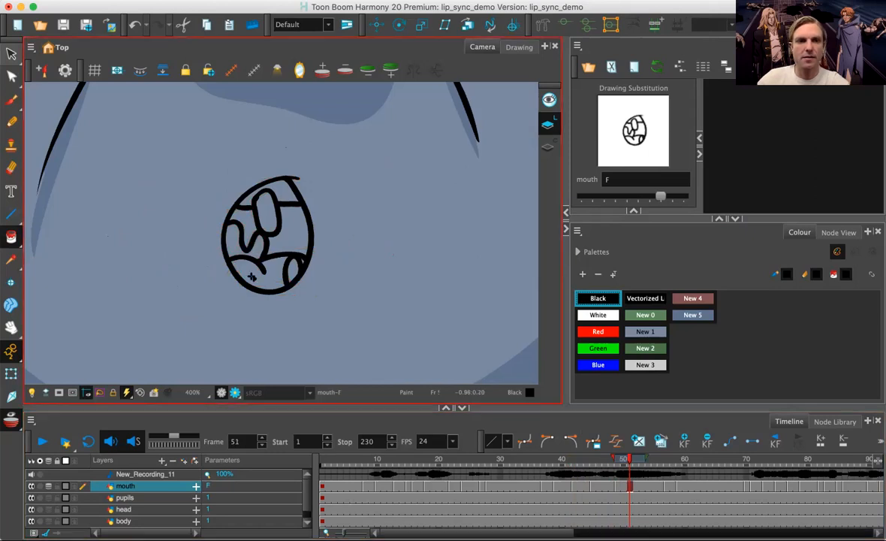
# Step: Fill the mouth opening around the teeth of drawing G and the throat shape of drawing E with black
pyautogui.moveTo(615, 458); pyautogui.dragTo(654, 458)
pyautogui.press('.')
pyautogui.press('.')
pyautogui.press('.')
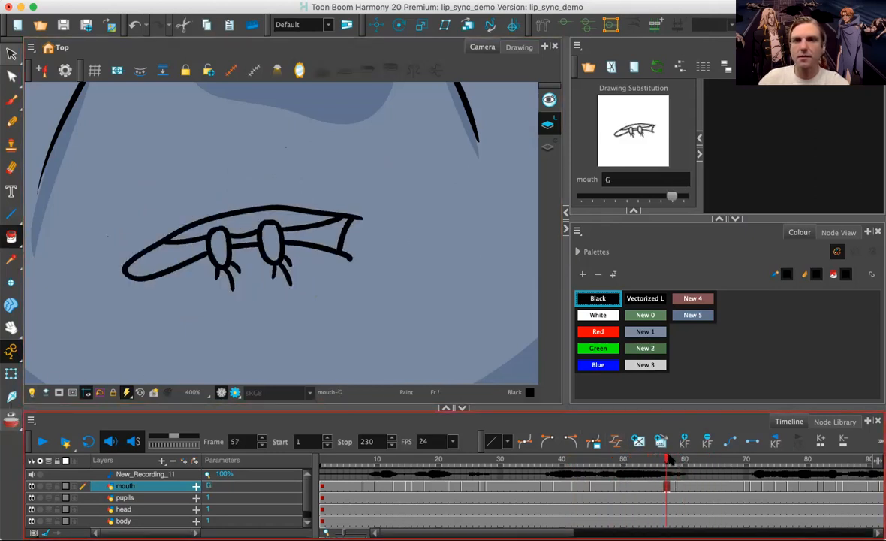
pyautogui.click(327, 237)
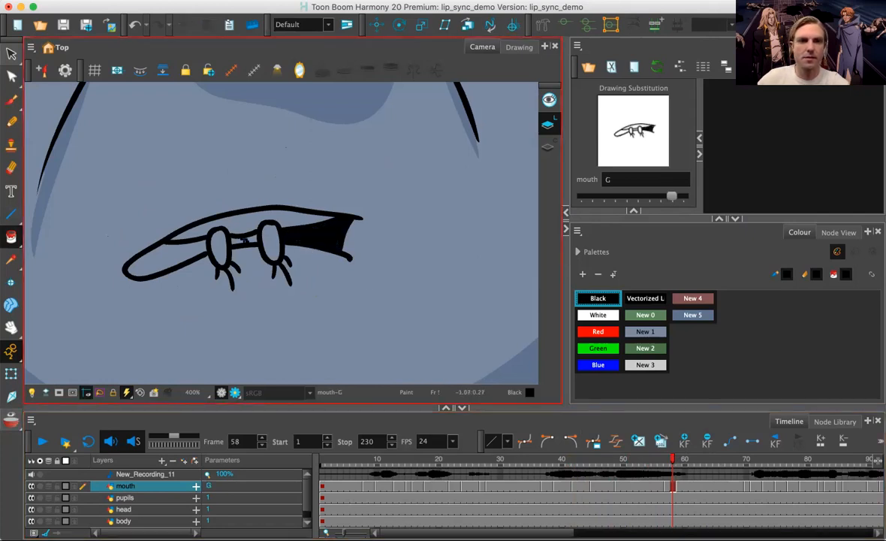
pyautogui.click(176, 254)
pyautogui.moveTo(679, 459)
pyautogui.mouseDown()
pyautogui.moveTo(824, 466)
pyautogui.moveTo(810, 465)
pyautogui.mouseUp()
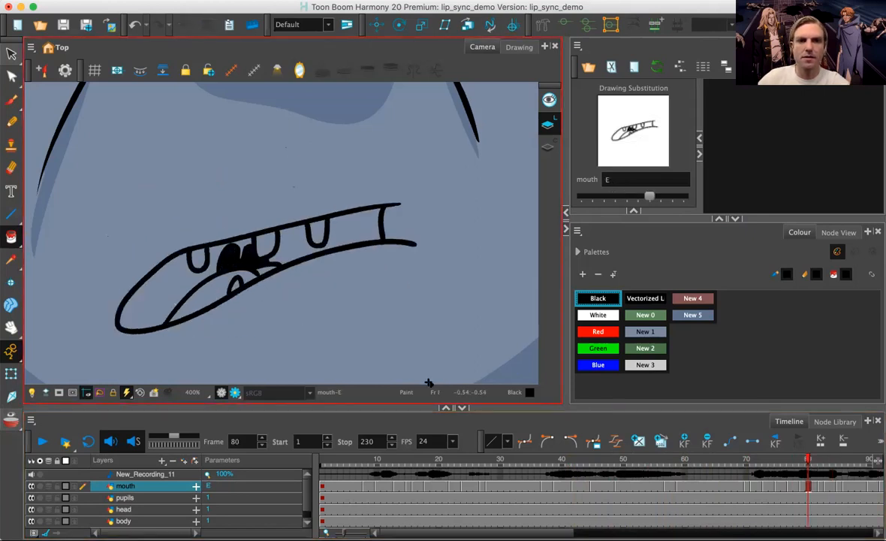
# Step: Add a new dark red colour to the palette and fill the mouth interior of drawing C at frame 11 with it
pyautogui.click(384, 460)
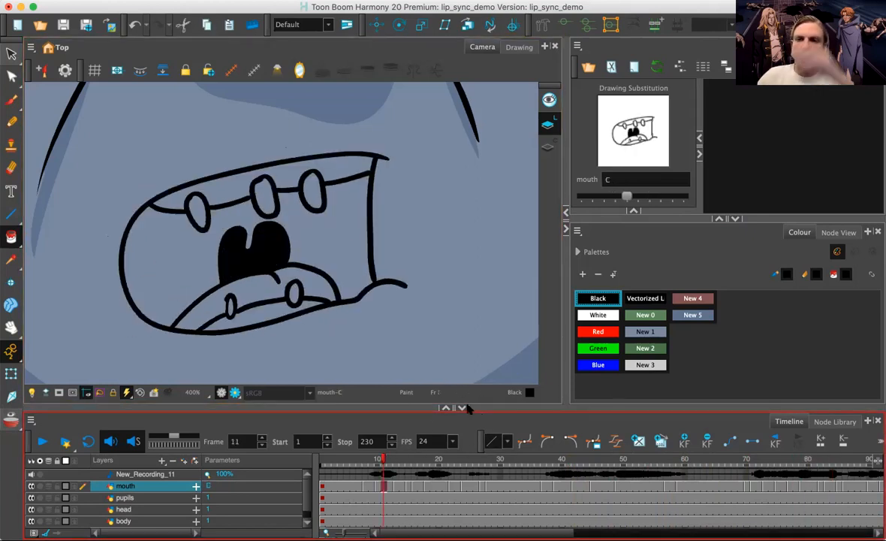
pyautogui.click(582, 274)
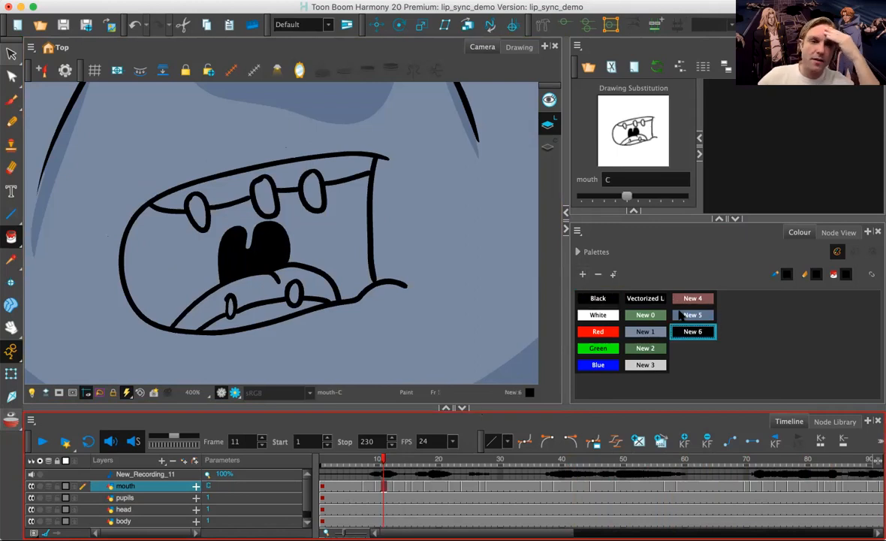
pyautogui.rightClick(686, 336)
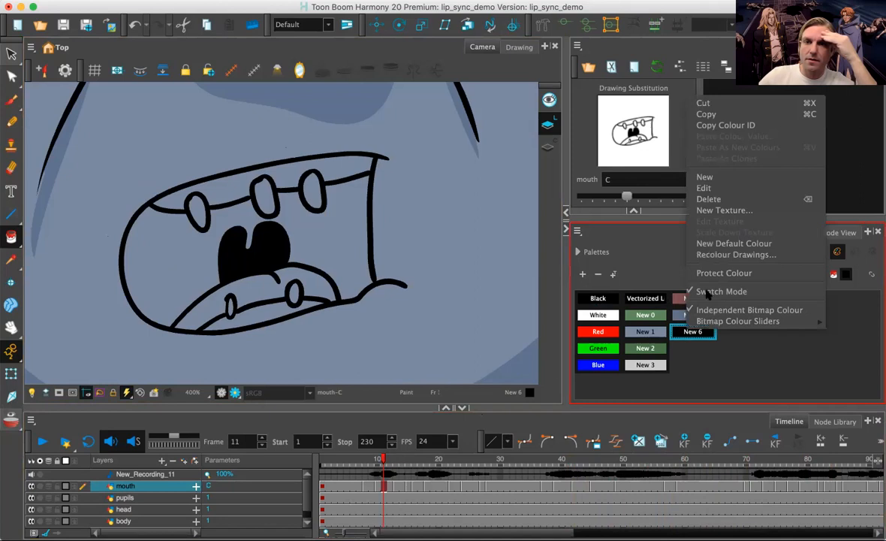
pyautogui.click(707, 189)
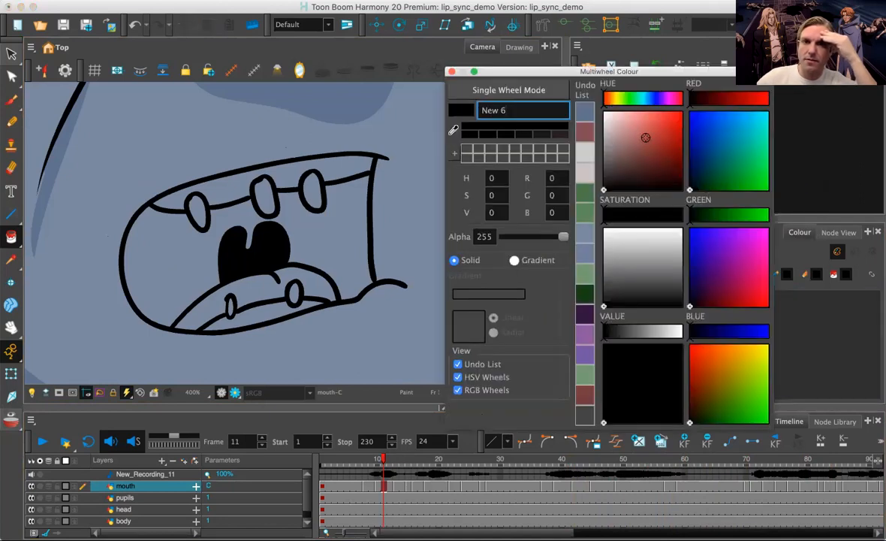
pyautogui.click(312, 214)
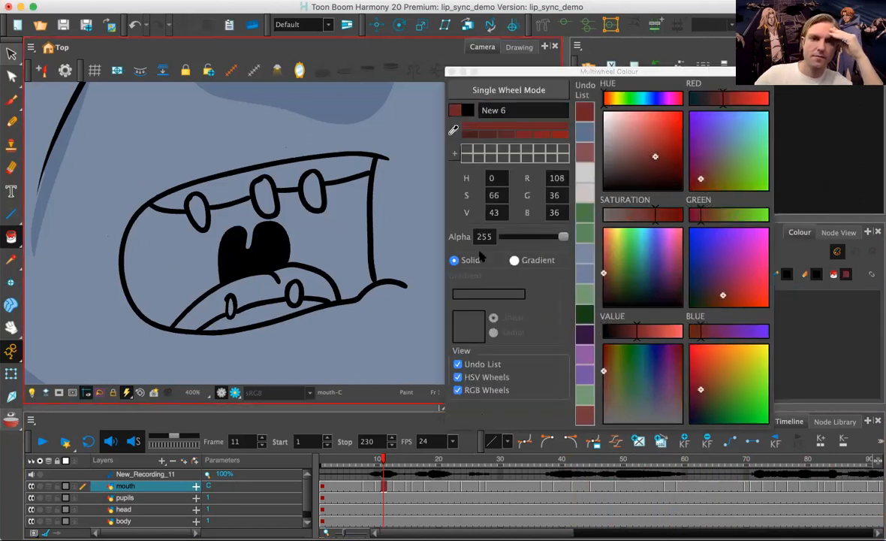
pyautogui.moveTo(666, 162); pyautogui.dragTo(681, 173)
pyautogui.click(451, 71)
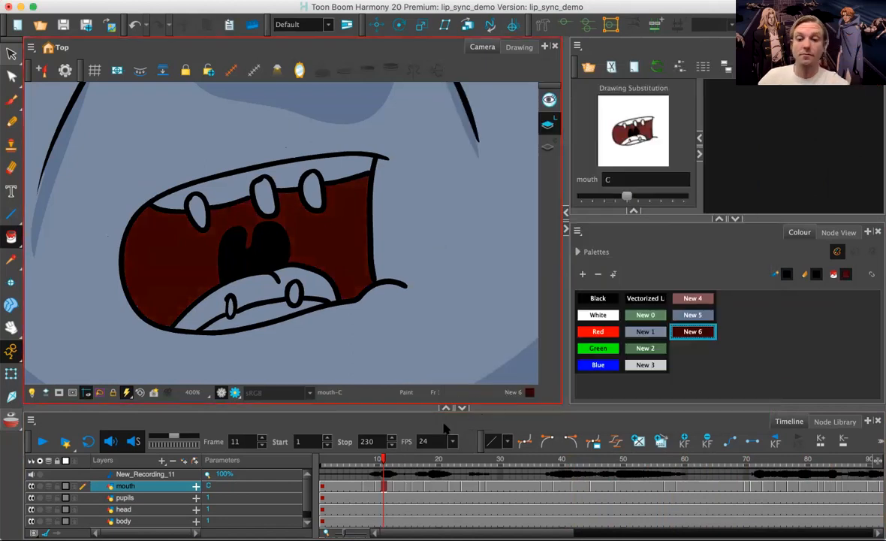
# Step: Fill the interior of mouth drawing B at frame 16 with dark red on both sides of the throat
pyautogui.press('.')
pyautogui.press('.')
pyautogui.press('.')
pyautogui.press('.')
pyautogui.press('.')
pyautogui.click(350, 251)
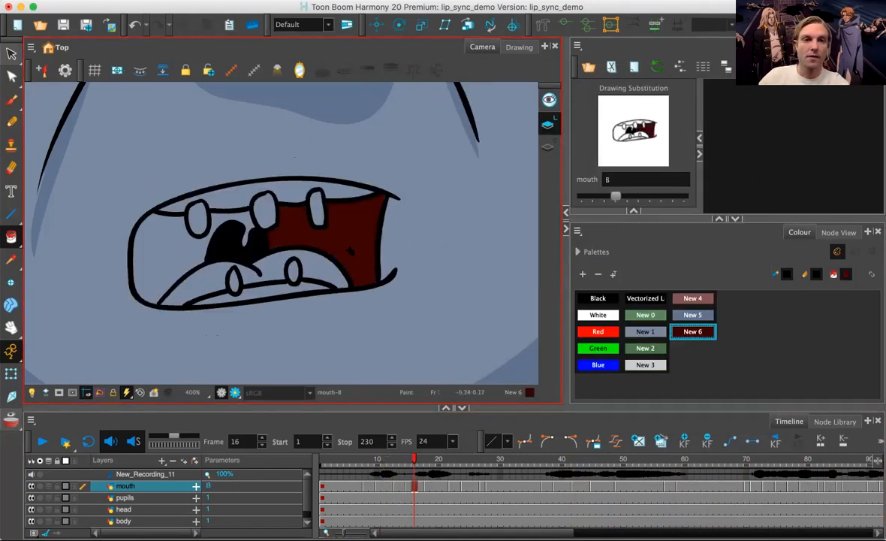
pyautogui.click(225, 225)
# Step: Fill the interior of mouth drawing D with the dark red colour New 6
pyautogui.press('.')
pyautogui.press('.')
pyautogui.press('.')
pyautogui.press('.')
pyautogui.press('.')
pyautogui.press('.')
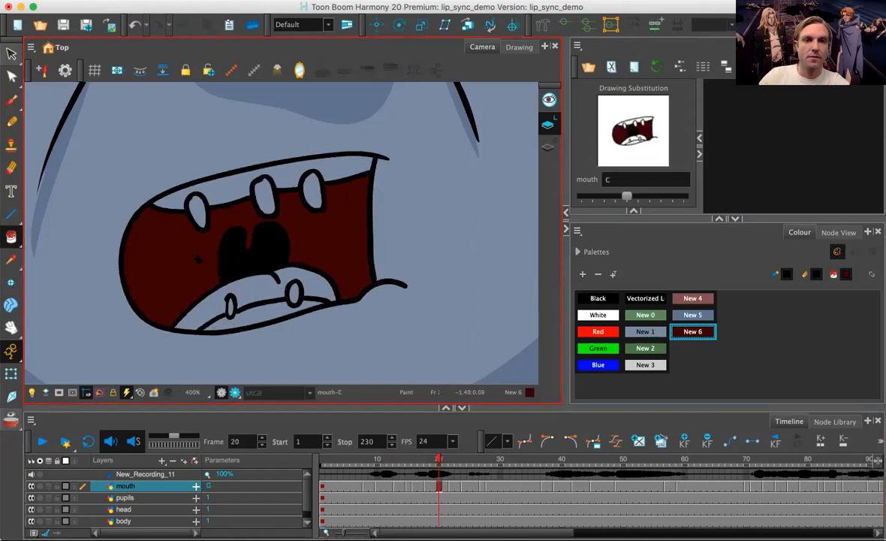
pyautogui.press('.')
pyautogui.press('.')
pyautogui.press('.')
pyautogui.press('.')
pyautogui.press('.')
pyautogui.press('.')
pyautogui.press('.')
pyautogui.press('.')
pyautogui.press('.')
pyautogui.press('.')
pyautogui.press('.')
pyautogui.press('.')
pyautogui.press('.')
pyautogui.press('.')
pyautogui.press('.')
pyautogui.press('.')
pyautogui.press('.')
pyautogui.press('.')
pyautogui.press('.')
pyautogui.press('.')
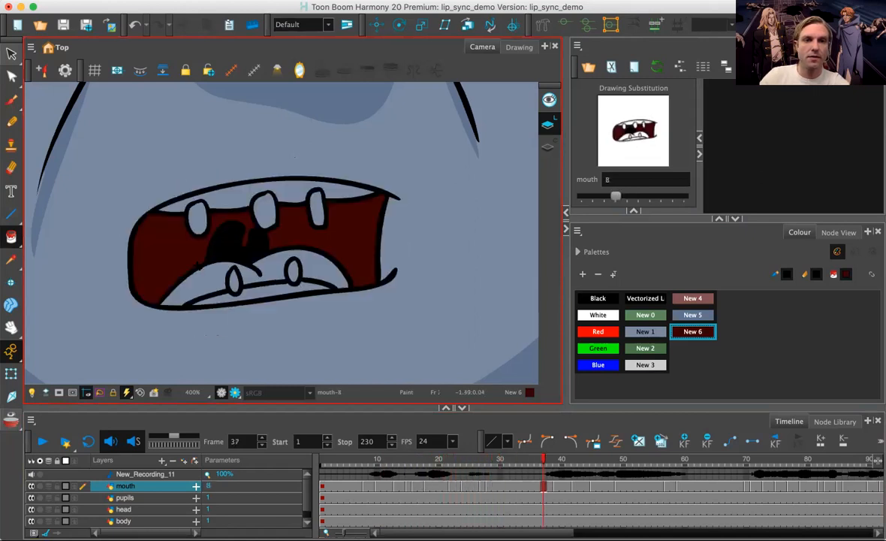
pyautogui.press(',')
pyautogui.press(',')
pyautogui.click(170, 228)
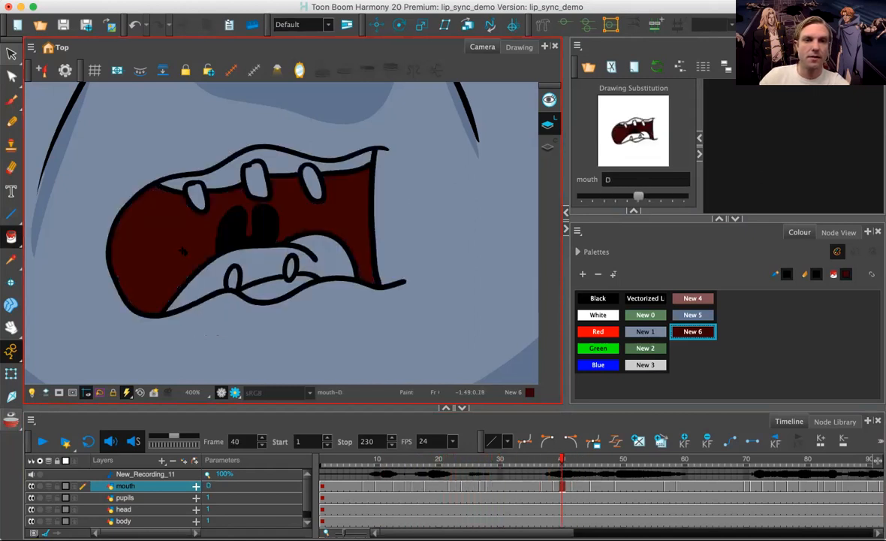
# Step: Fill the interior of the round mouth drawing F at frame 54 with dark red
pyautogui.press('.')
pyautogui.press('.')
pyautogui.press('.')
pyautogui.press('.')
pyautogui.press('.')
pyautogui.press('.')
pyautogui.press('.')
pyautogui.press('.')
pyautogui.press('.')
pyautogui.press('.')
pyautogui.press('.')
pyautogui.press('.')
pyautogui.press('.')
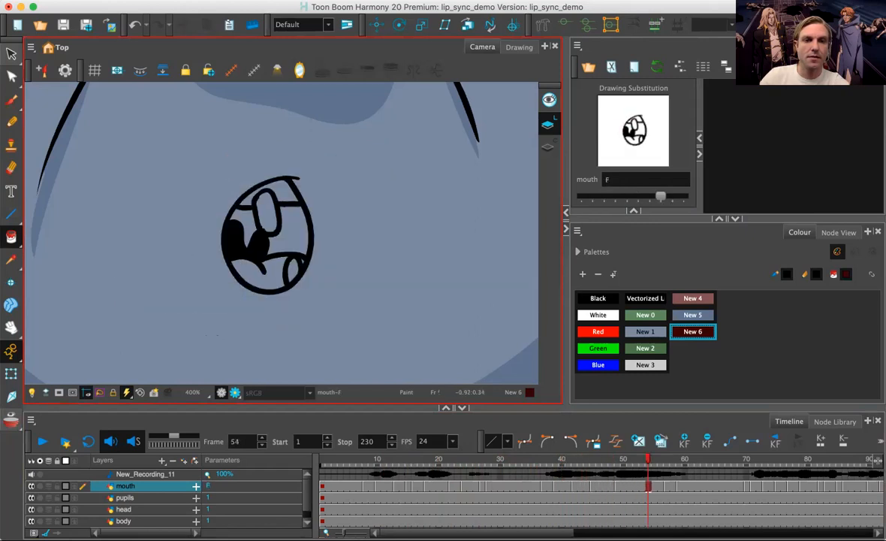
pyautogui.click(288, 246)
# Step: Fill the interior of mouth drawing G at frame 58 with the dark red New 6
pyautogui.press('.')
pyautogui.press('.')
pyautogui.press('.')
pyautogui.press('.')
pyautogui.press('.')
pyautogui.press('.')
pyautogui.press('.')
pyautogui.press('.')
pyautogui.press('.')
pyautogui.press('.')
pyautogui.press('.')
pyautogui.press('.')
pyautogui.press('.')
pyautogui.press('.')
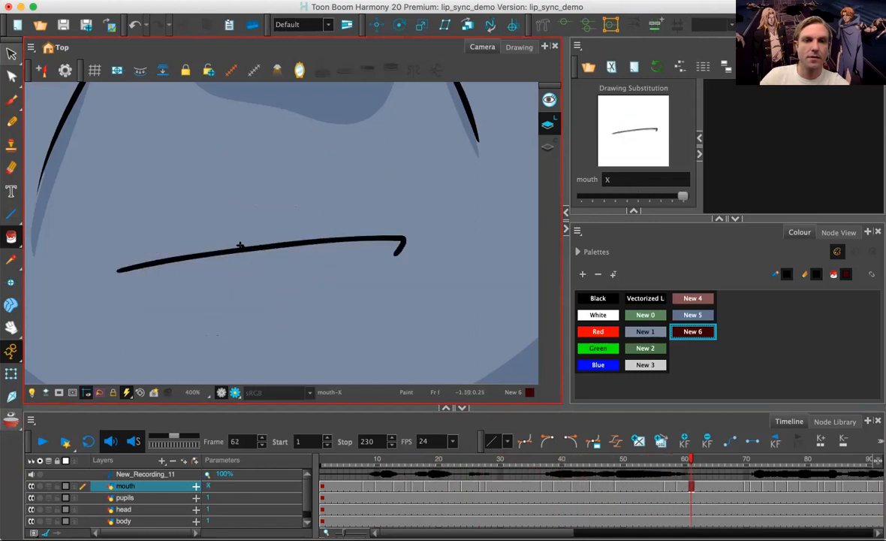
pyautogui.press('.')
pyautogui.press('.')
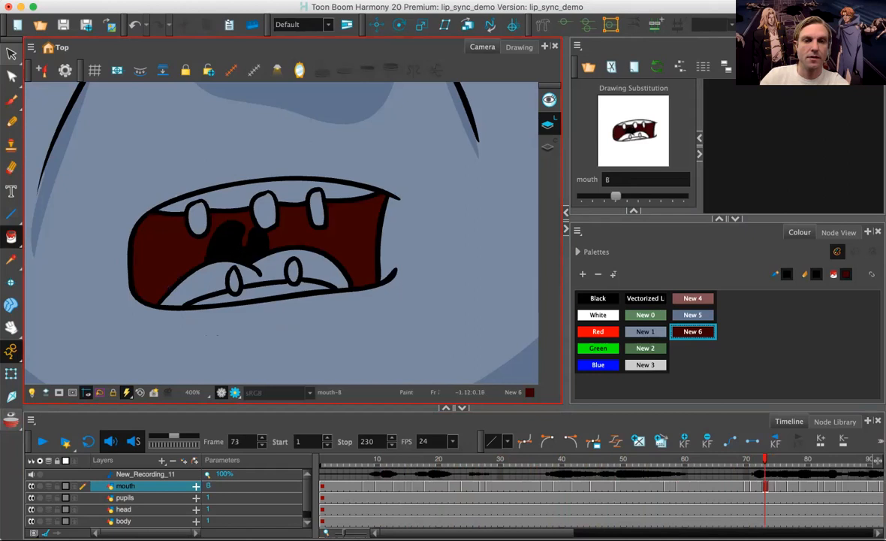
pyautogui.press(',')
pyautogui.press(',')
pyautogui.press(',')
pyautogui.press(',')
pyautogui.press(',')
pyautogui.press(',')
pyautogui.press(',')
pyautogui.press(',')
pyautogui.press(',')
pyautogui.press(',')
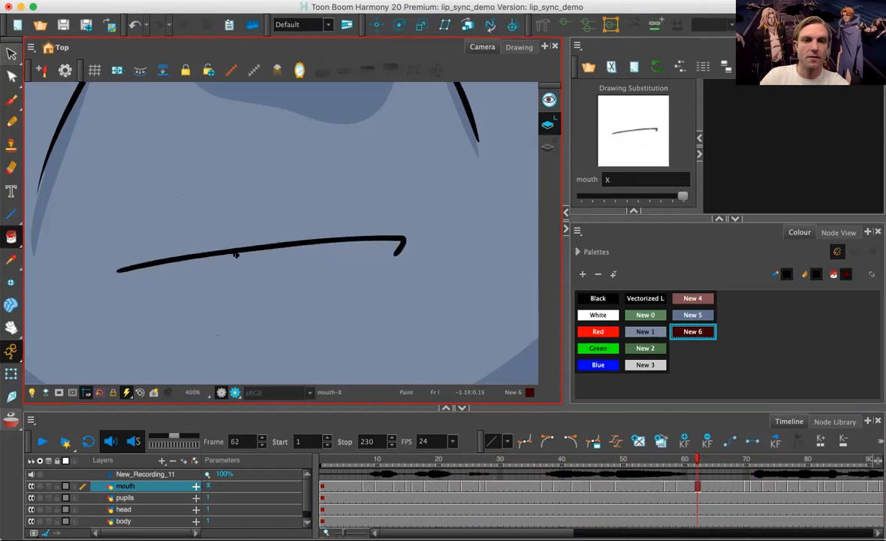
pyautogui.press(',')
pyautogui.press(',')
pyautogui.press(',')
pyautogui.press(',')
pyautogui.press('.')
pyautogui.press('.')
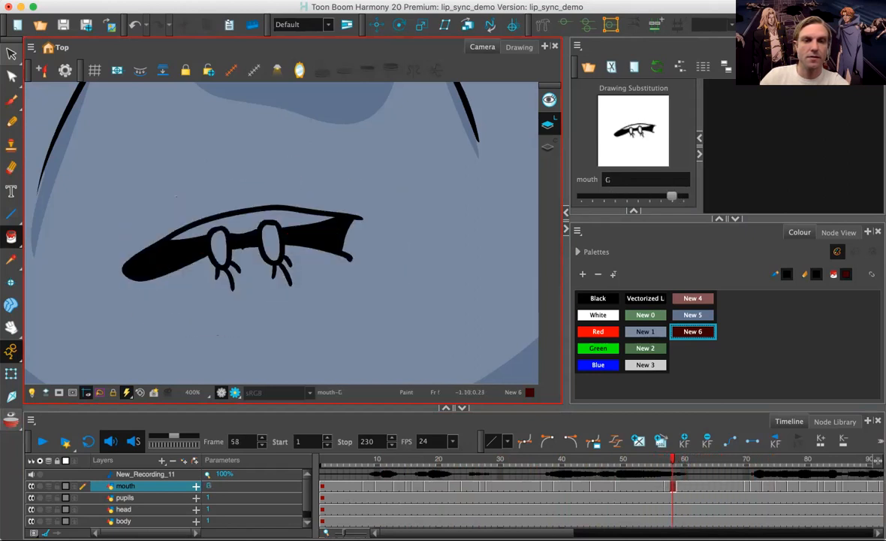
pyautogui.click(162, 259)
# Step: Fill the interior of mouth drawing E at frame 81 with dark red on both sides of the throat
pyautogui.press('.')
pyautogui.press('.')
pyautogui.press('.')
pyautogui.press('.')
pyautogui.press('.')
pyautogui.press('.')
pyautogui.press('.')
pyautogui.press('.')
pyautogui.press('.')
pyautogui.press('.')
pyautogui.press('.')
pyautogui.press('.')
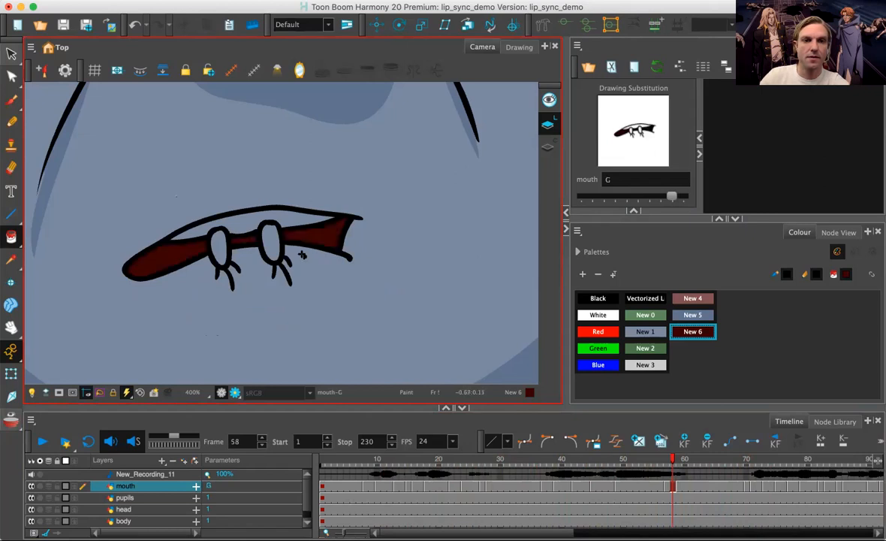
pyautogui.press('.')
pyautogui.press('.')
pyautogui.press('.')
pyautogui.press('.')
pyautogui.press('.')
pyautogui.press('.')
pyautogui.press('.')
pyautogui.press('.')
pyautogui.press('.')
pyautogui.press('.')
pyautogui.press('.')
pyautogui.press('.')
pyautogui.press('.')
pyautogui.press('.')
pyautogui.press('.')
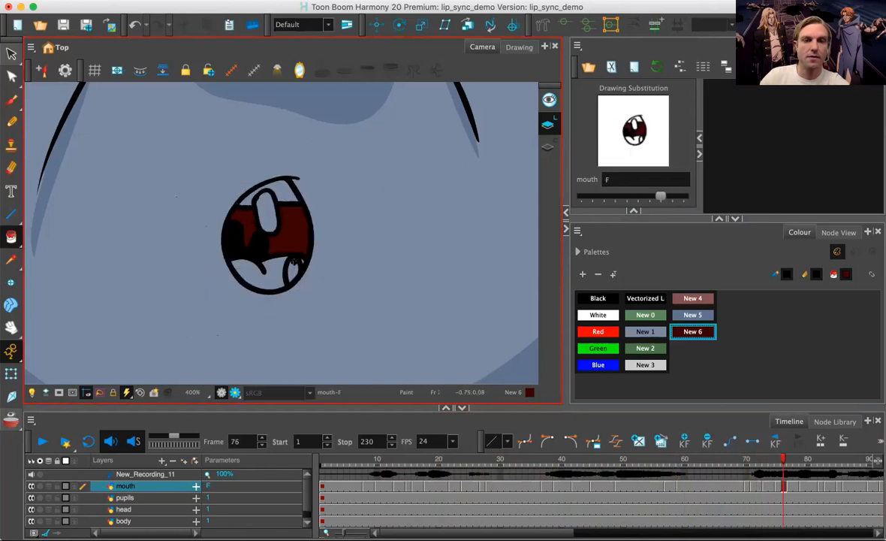
pyautogui.click(755, 425)
pyautogui.press(',')
pyautogui.press(',')
pyautogui.press(',')
pyautogui.press(',')
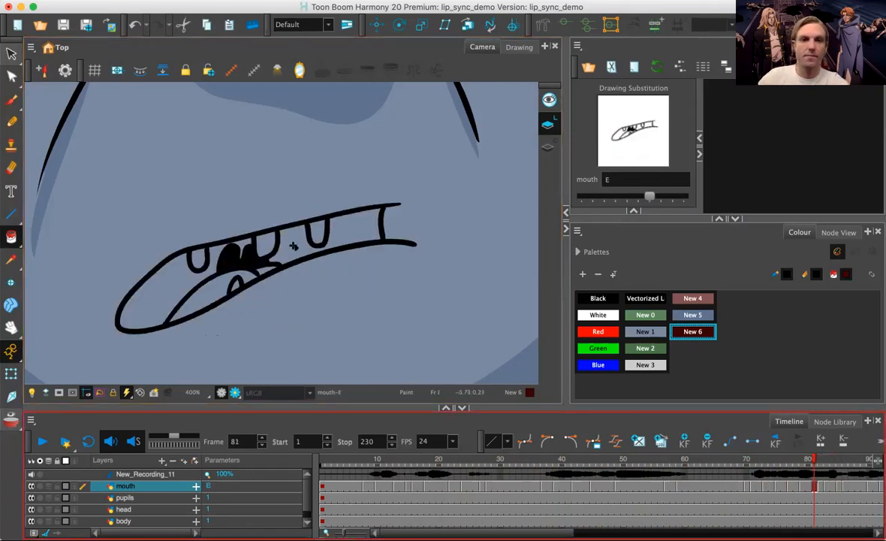
pyautogui.click(359, 235)
pyautogui.click(197, 247)
# Step: Fill the upper and lower teeth of mouth drawing B at frame 14 with White
pyautogui.moveTo(451, 458); pyautogui.dragTo(403, 456)
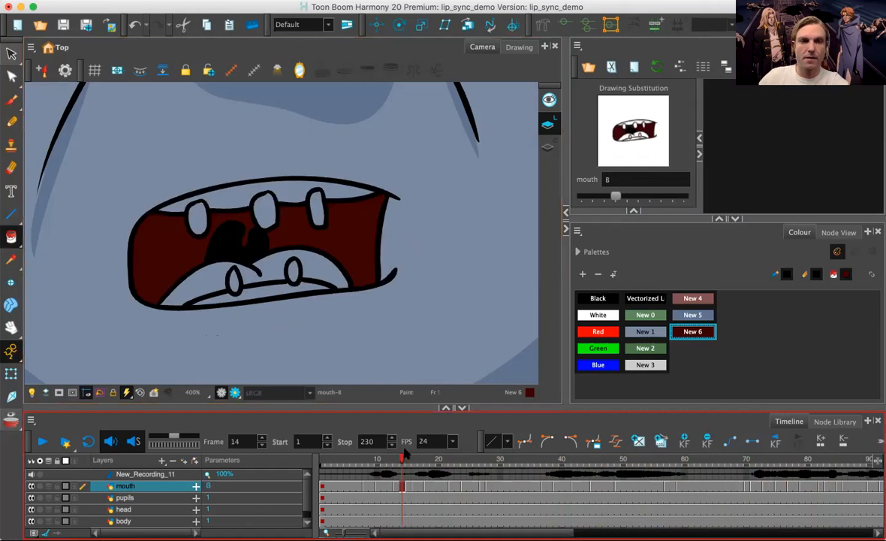
pyautogui.click(594, 313)
pyautogui.click(198, 218)
pyautogui.click(264, 210)
pyautogui.click(316, 210)
pyautogui.click(295, 271)
# Step: Fill the teeth of mouth drawing C at frame 12 with White
pyautogui.moveTo(400, 458); pyautogui.dragTo(389, 459)
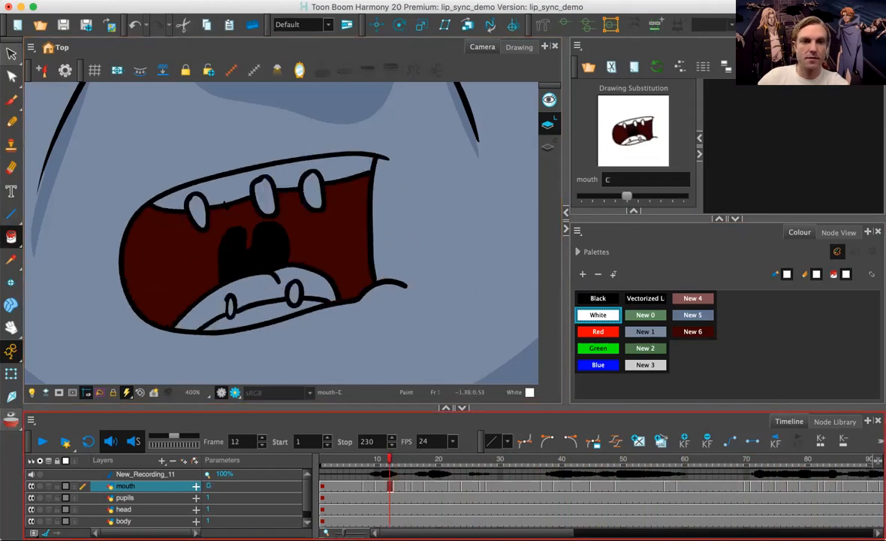
pyautogui.click(197, 210)
pyautogui.click(264, 195)
pyautogui.click(312, 193)
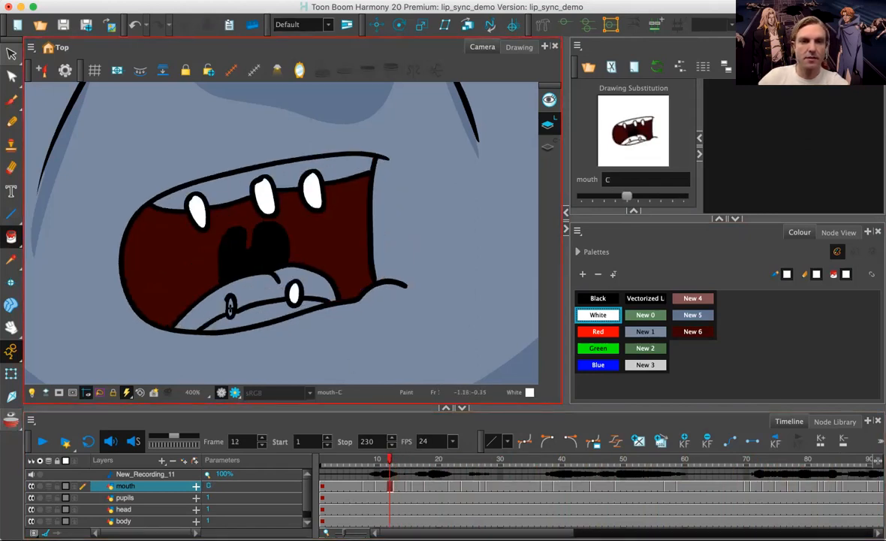
# Step: Fill the teeth of mouth drawing D at frame 41 with White
pyautogui.moveTo(375, 458)
pyautogui.mouseDown()
pyautogui.moveTo(365, 458)
pyautogui.moveTo(567, 459)
pyautogui.mouseUp()
pyautogui.click(196, 194)
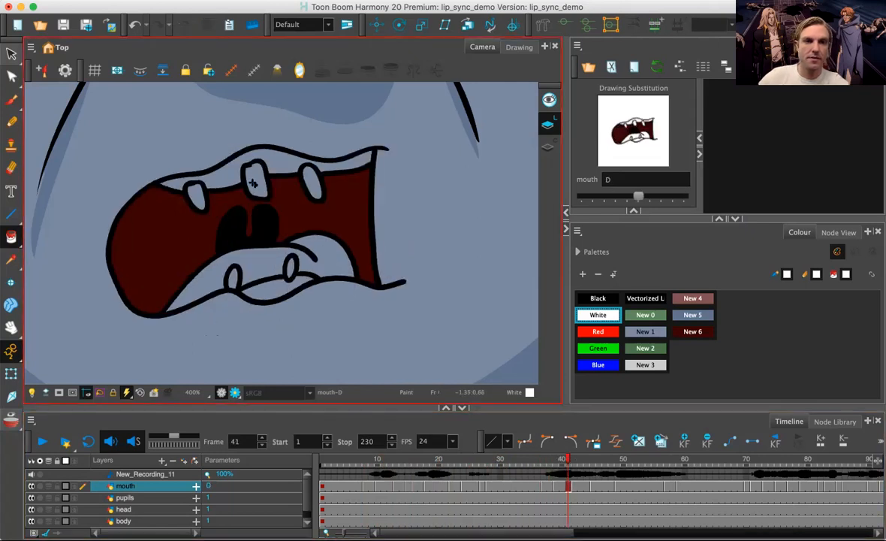
pyautogui.click(256, 178)
pyautogui.click(310, 182)
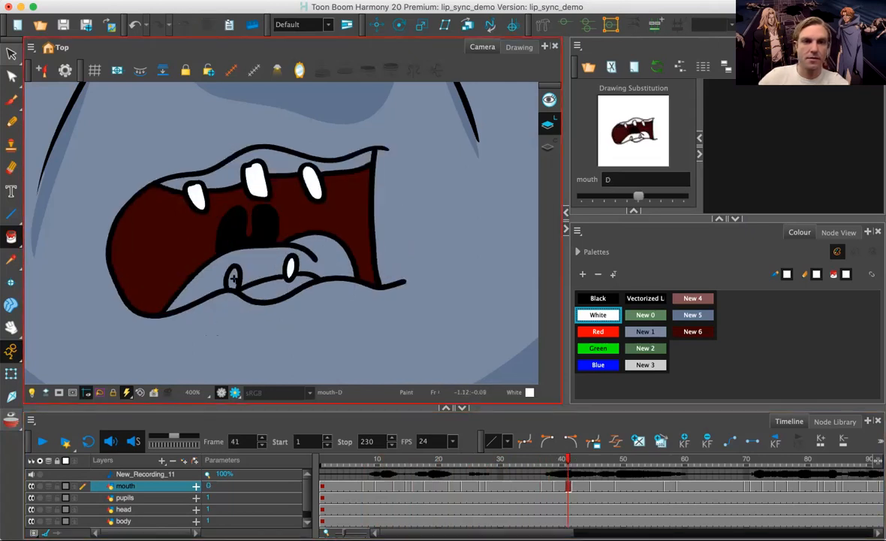
# Step: Fill the upper and lower tooth of the round mouth drawing F at frame 52 with White
pyautogui.moveTo(568, 458); pyautogui.dragTo(636, 458)
pyautogui.click(290, 269)
pyautogui.click(267, 210)
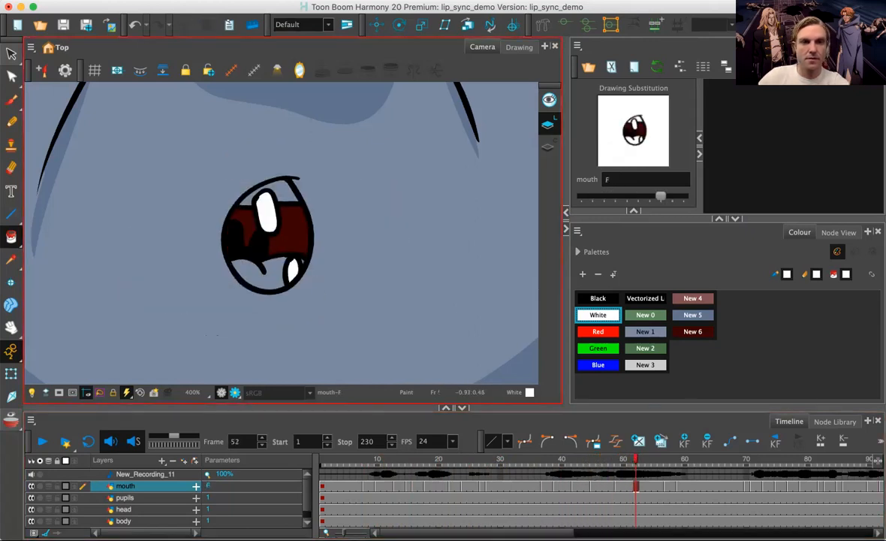
# Step: Fill both teeth of mouth drawing G at frame 58 with White
pyautogui.click(672, 459)
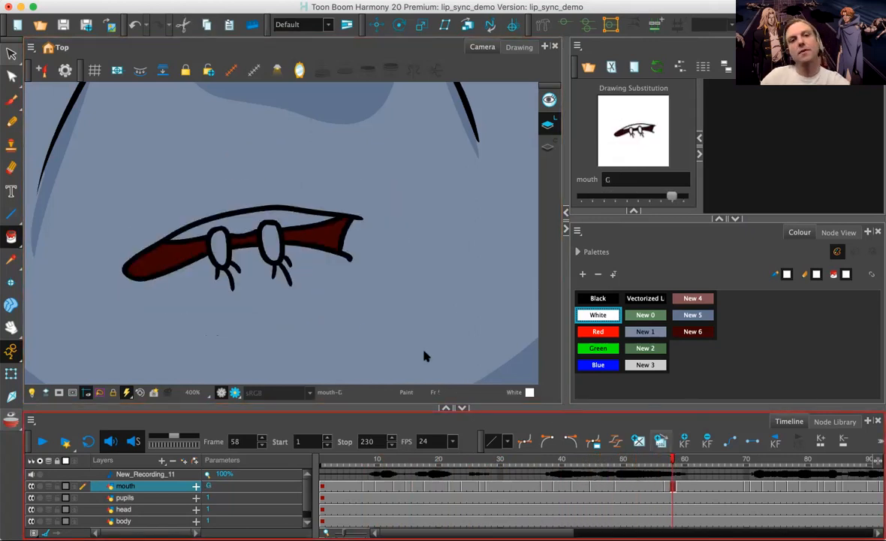
pyautogui.click(270, 241)
pyautogui.click(218, 248)
# Step: Fill the teeth of mouth drawing E at frame 80 with White
pyautogui.moveTo(683, 459)
pyautogui.mouseDown()
pyautogui.moveTo(816, 459)
pyautogui.moveTo(808, 459)
pyautogui.mouseUp()
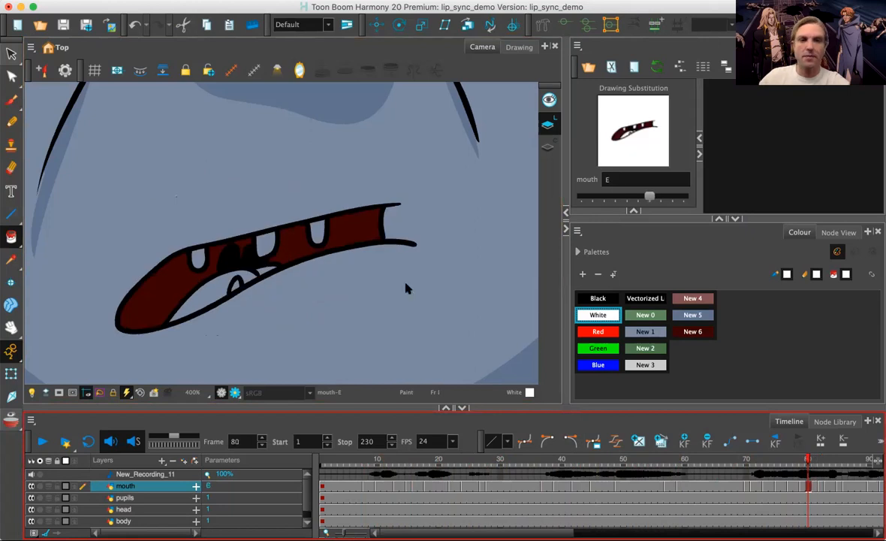
pyautogui.click(315, 231)
pyautogui.click(265, 243)
pyautogui.click(198, 257)
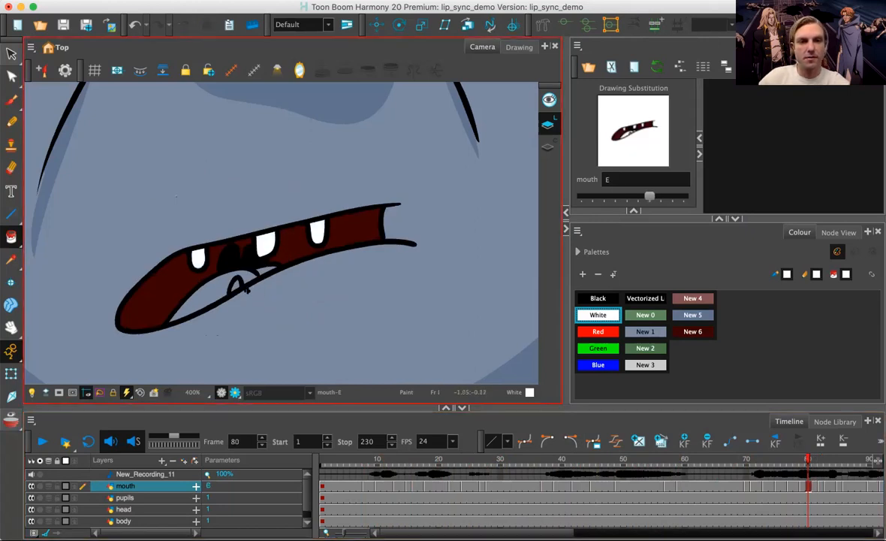
# Step: Return to mouth drawing B at frame 9 and add a new red colour to the palette for the tongue
pyautogui.hscroll(5, 573, 517)
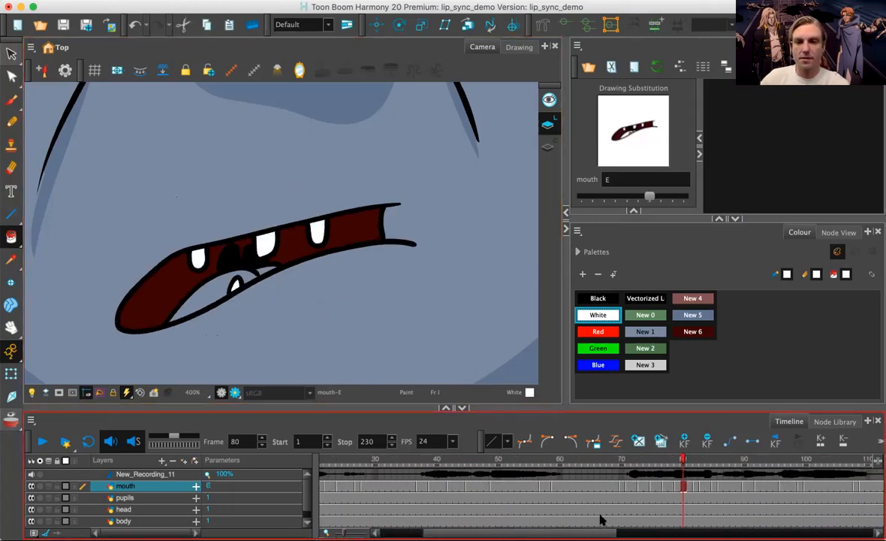
pyautogui.moveTo(673, 460)
pyautogui.mouseDown()
pyautogui.moveTo(765, 460)
pyautogui.moveTo(660, 459)
pyautogui.mouseUp()
pyautogui.moveTo(548, 463)
pyautogui.mouseDown()
pyautogui.moveTo(327, 459)
pyautogui.moveTo(371, 459)
pyautogui.mouseUp()
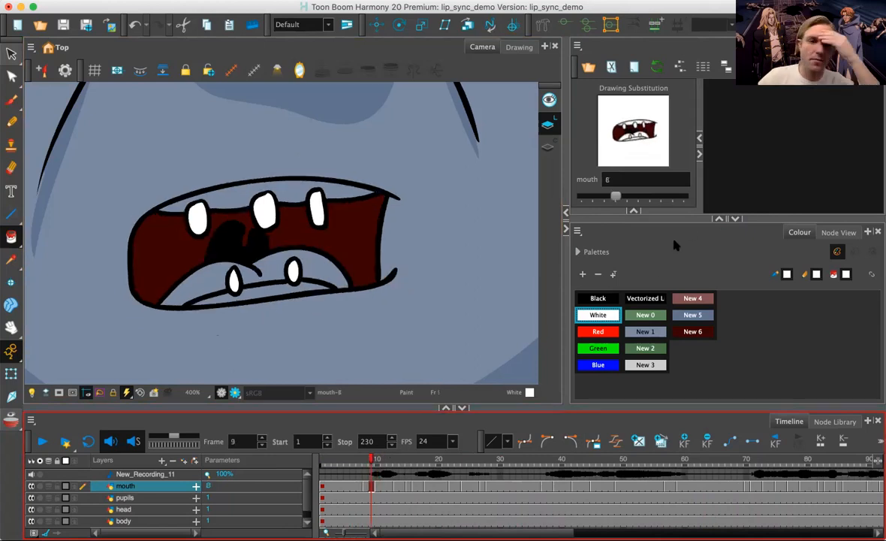
pyautogui.click(583, 275)
pyautogui.rightClick(702, 349)
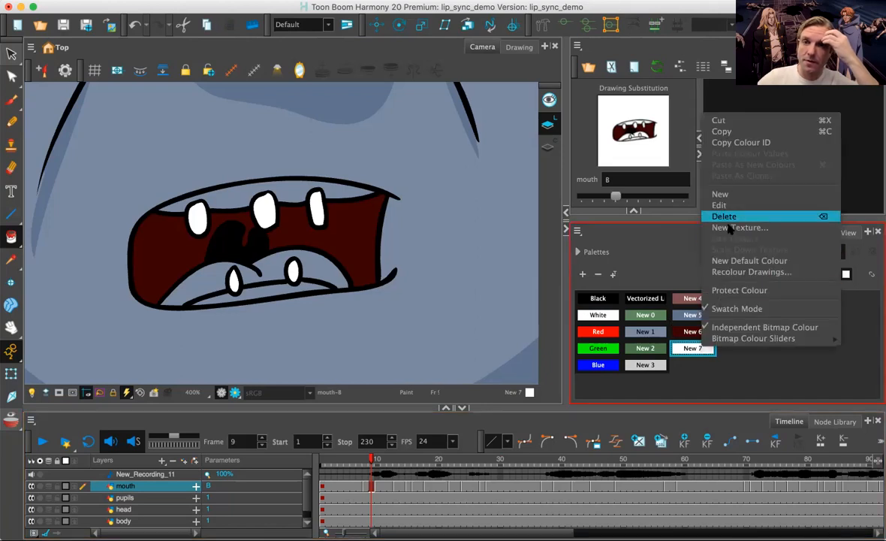
pyautogui.click(716, 204)
pyautogui.click(667, 138)
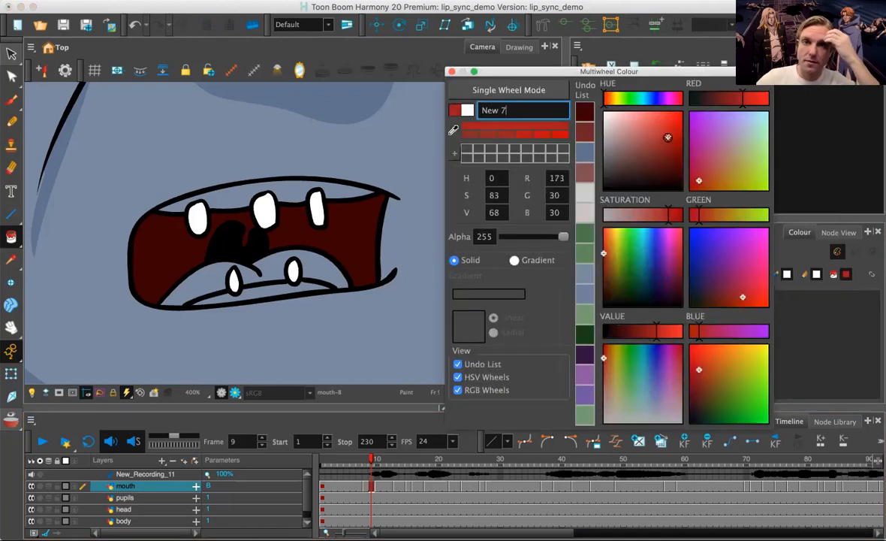
# Step: Fill the tongue of mouth drawing B with New 7 and soften that colour to about RGB 155, 45, 45
pyautogui.click(316, 273)
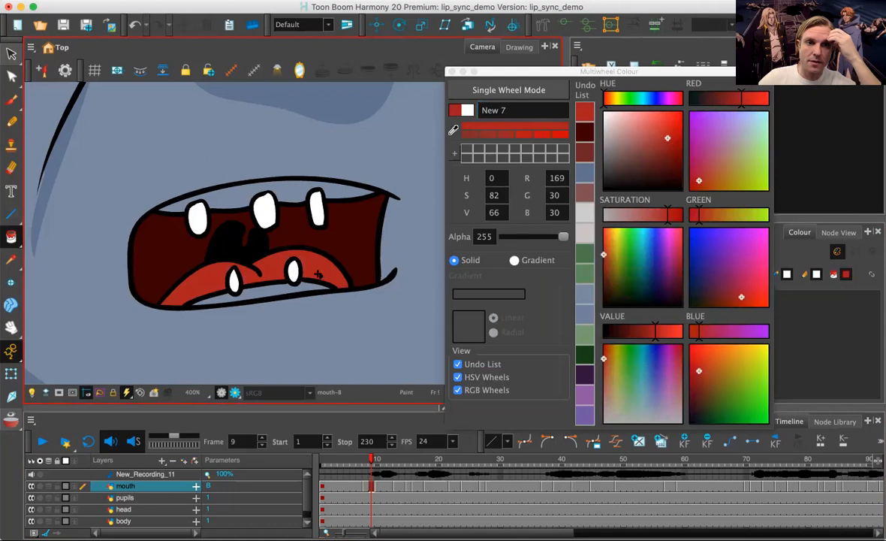
pyautogui.click(659, 141)
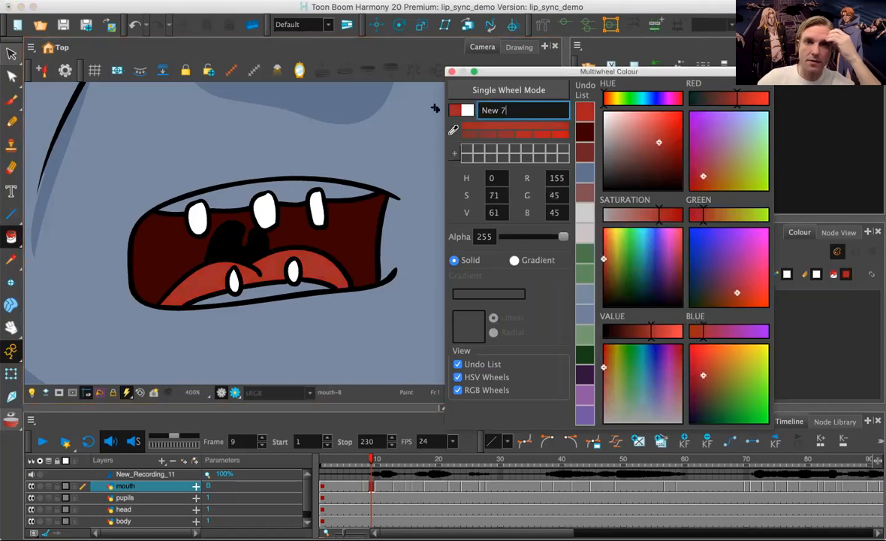
pyautogui.click(450, 73)
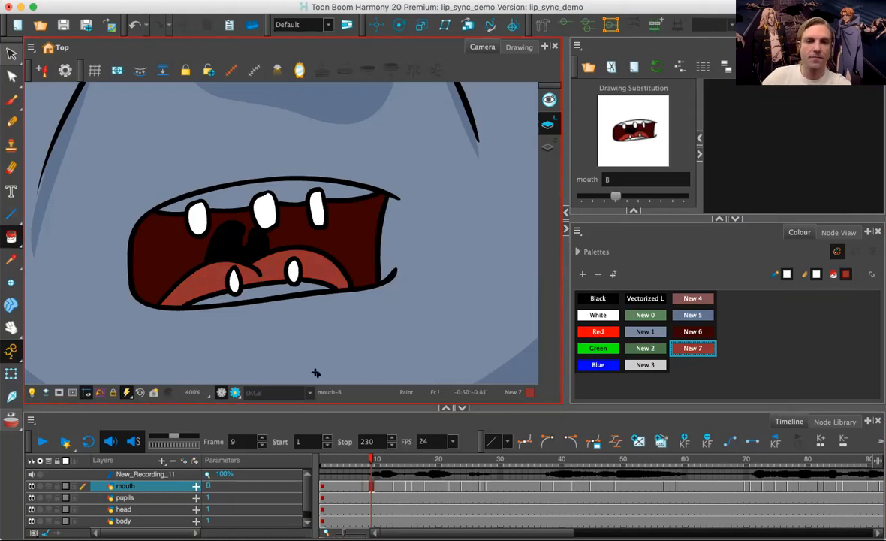
# Step: Fill the tongue of mouth drawing C at frame 11 with the red New 7
pyautogui.press('.')
pyautogui.press('.')
pyautogui.click(242, 276)
# Step: Fill the tongue of mouth drawing D with the red New 7
pyautogui.press('.')
pyautogui.press('.')
pyautogui.press('.')
pyautogui.press('.')
pyautogui.press('.')
pyautogui.press('.')
pyautogui.press('.')
pyautogui.press('.')
pyautogui.press('.')
pyautogui.press('.')
pyautogui.press('.')
pyautogui.press('.')
pyautogui.press('.')
pyautogui.press('.')
pyautogui.press('.')
pyautogui.press('.')
pyautogui.press('.')
pyautogui.press('.')
pyautogui.press('.')
pyautogui.press('.')
pyautogui.press('.')
pyautogui.press('.')
pyautogui.press('.')
pyautogui.press('.')
pyautogui.press('.')
pyautogui.press('.')
pyautogui.press('.')
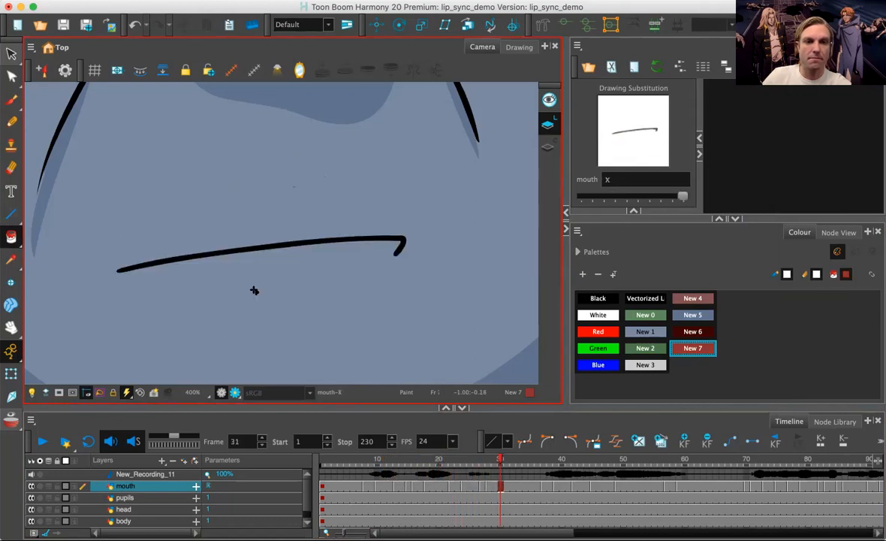
pyautogui.press('.')
pyautogui.click(259, 275)
# Step: Fill the tongue of the round mouth drawing F at frame 53 with the red New 7
pyautogui.press('.')
pyautogui.press('.')
pyautogui.press('.')
pyautogui.press('.')
pyautogui.press('.')
pyautogui.press('.')
pyautogui.press('.')
pyautogui.press('.')
pyautogui.press('.')
pyautogui.press('.')
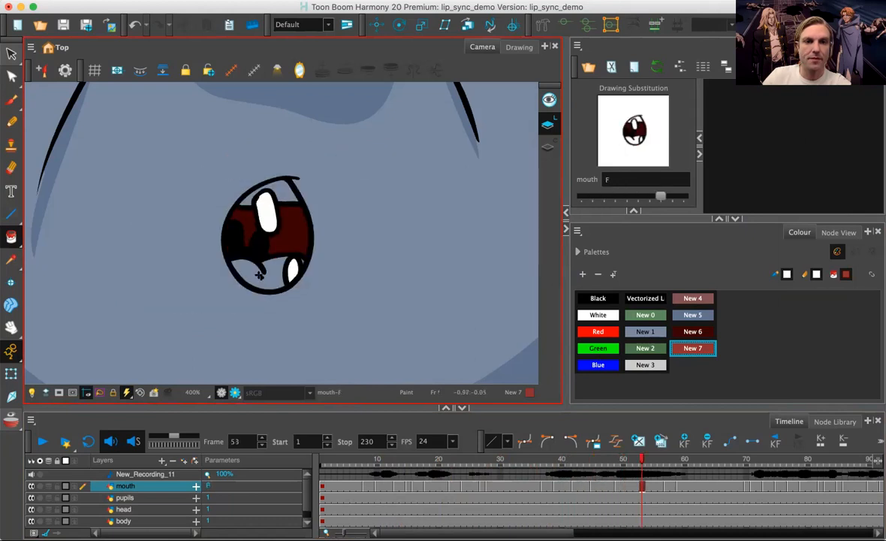
pyautogui.click(265, 281)
pyautogui.press('.')
pyautogui.press('.')
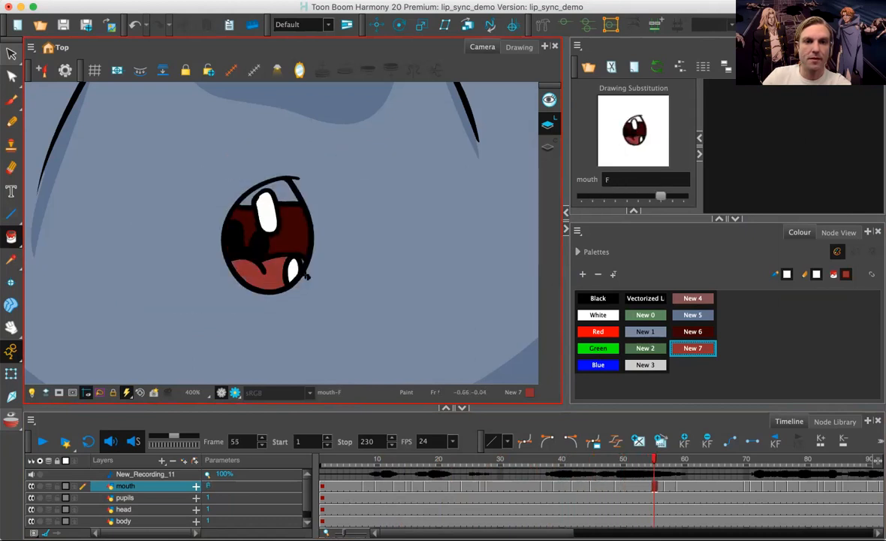
# Step: Fill the tongue of mouth drawing E at frame 81 with the red New 7
pyautogui.press('.')
pyautogui.press('.')
pyautogui.press('.')
pyautogui.press('.')
pyautogui.press('.')
pyautogui.press('.')
pyautogui.press('.')
pyautogui.press('.')
pyautogui.press('.')
pyautogui.press('.')
pyautogui.press('.')
pyautogui.press('.')
pyautogui.press('.')
pyautogui.press('.')
pyautogui.press('.')
pyautogui.press('.')
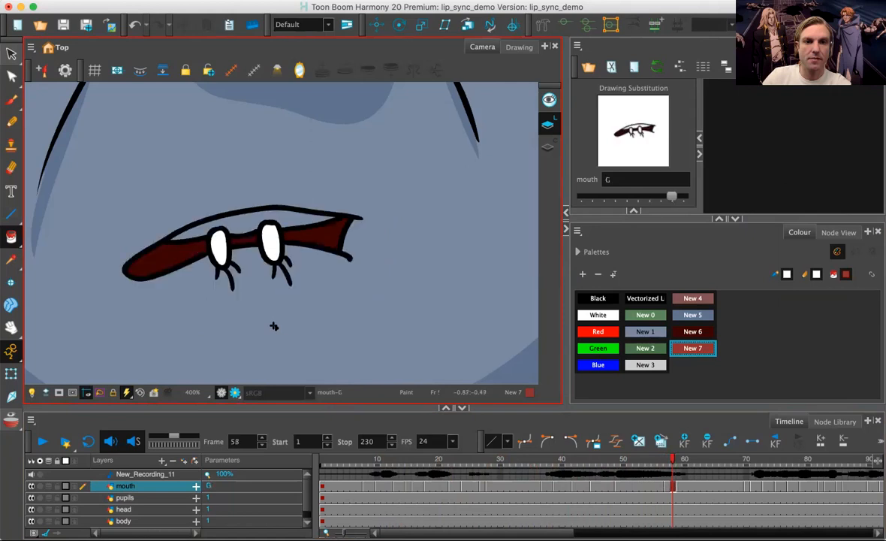
pyautogui.press('.')
pyautogui.press('.')
pyautogui.press('.')
pyautogui.press('.')
pyautogui.press('.')
pyautogui.press('.')
pyautogui.press('.')
pyautogui.press('.')
pyautogui.press('.')
pyautogui.press('.')
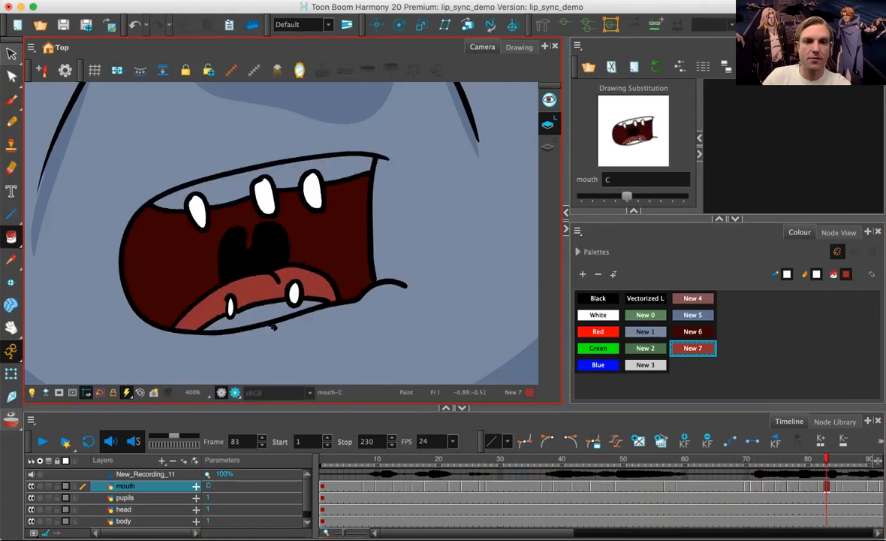
pyautogui.press('.')
pyautogui.press('.')
pyautogui.press('.')
pyautogui.press('.')
pyautogui.press('.')
pyautogui.press('.')
pyautogui.press('.')
pyautogui.press('.')
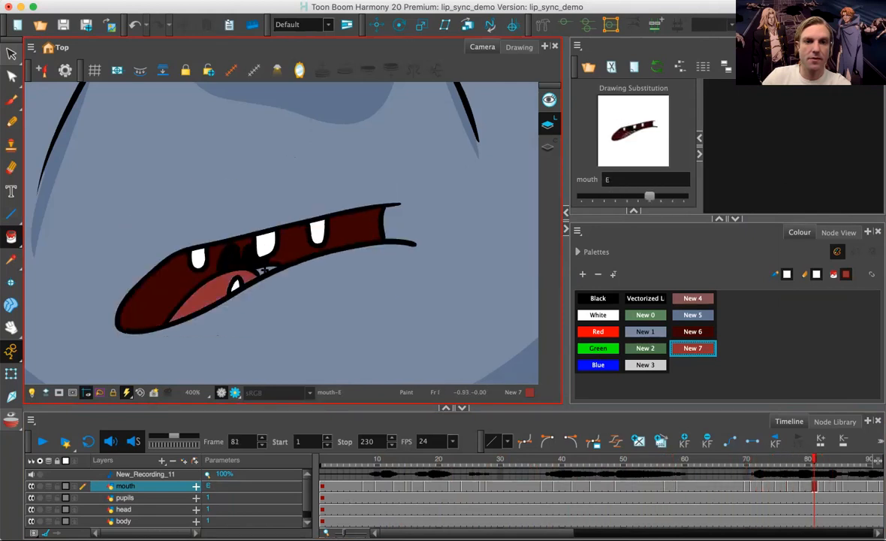
pyautogui.press('.')
pyautogui.press('.')
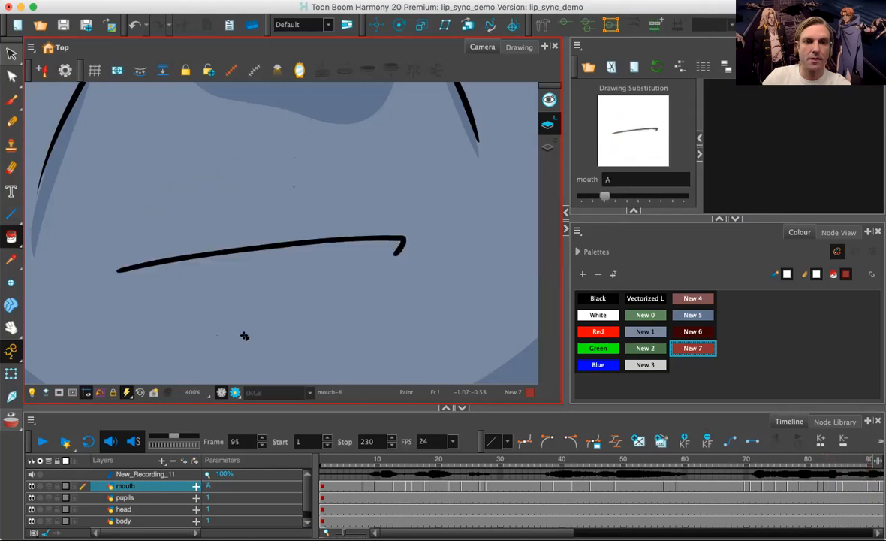
# Step: With mouth drawing B shown at frame 9, add a new palette colour for the gums and set it to RGB 177, 99, 99
pyautogui.click(373, 488)
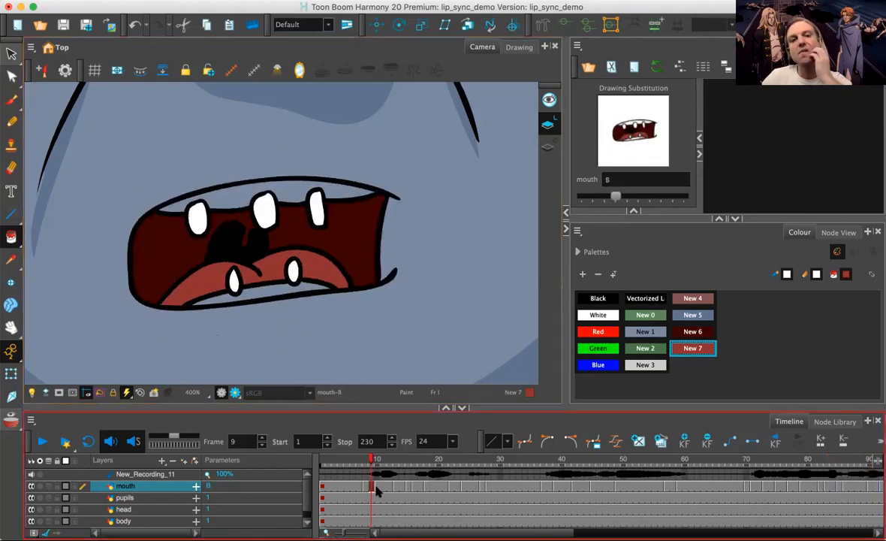
pyautogui.click(583, 275)
pyautogui.rightClick(689, 364)
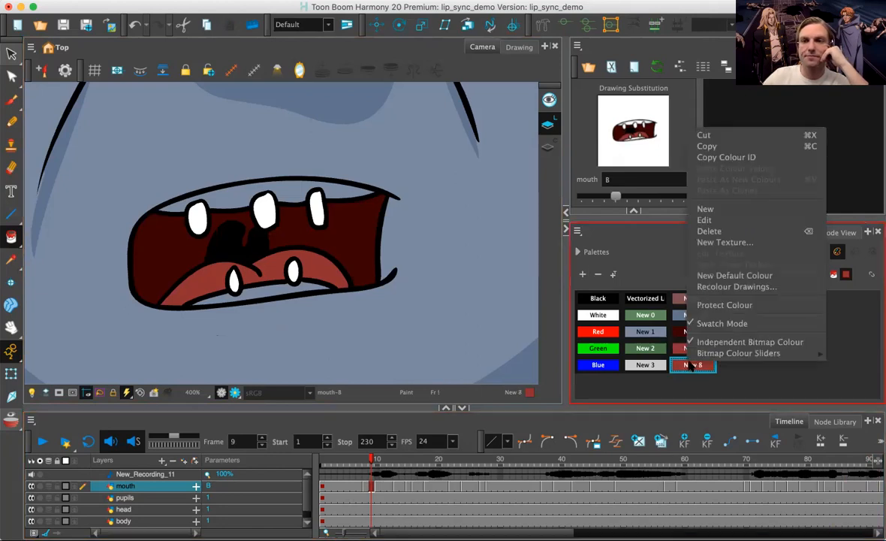
pyautogui.click(705, 220)
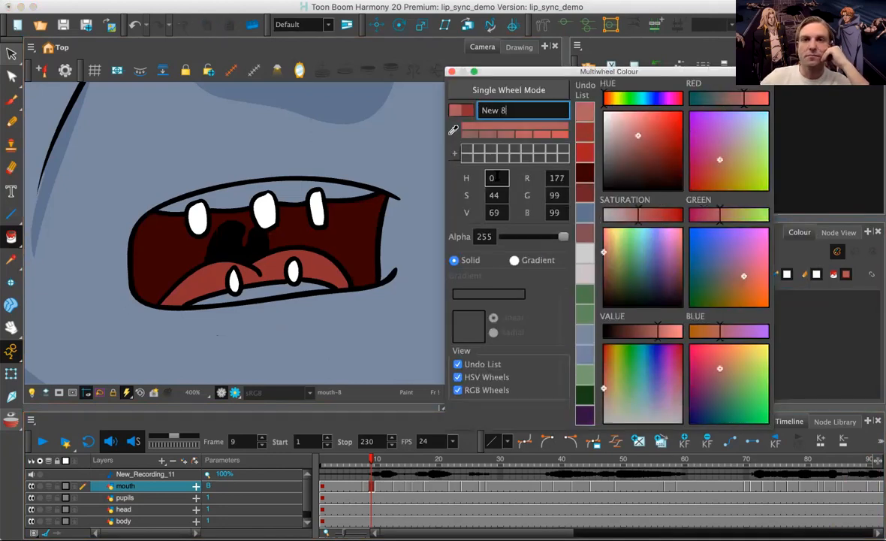
# Step: Fill the upper and lower gums of mouth drawing B with New 8 and soften that colour to RGB 171, 114, 114
pyautogui.click(266, 197)
pyautogui.click(265, 292)
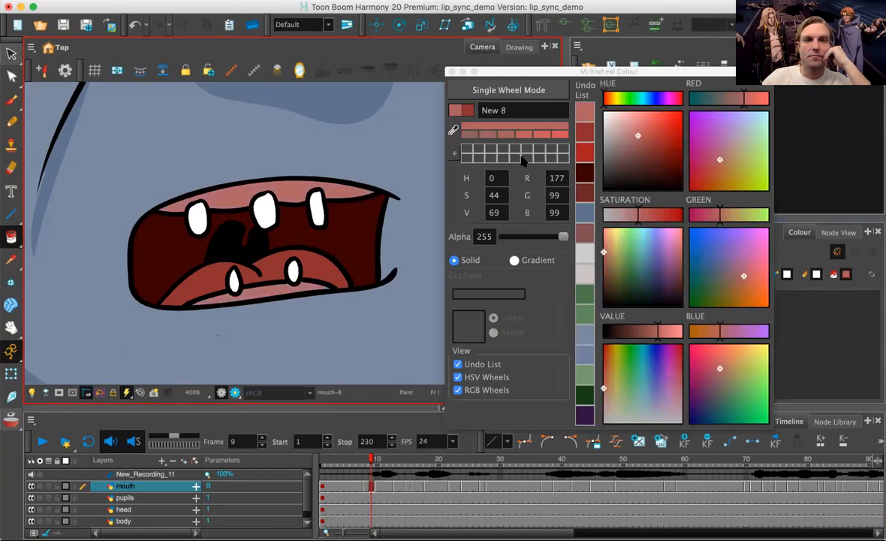
pyautogui.click(629, 136)
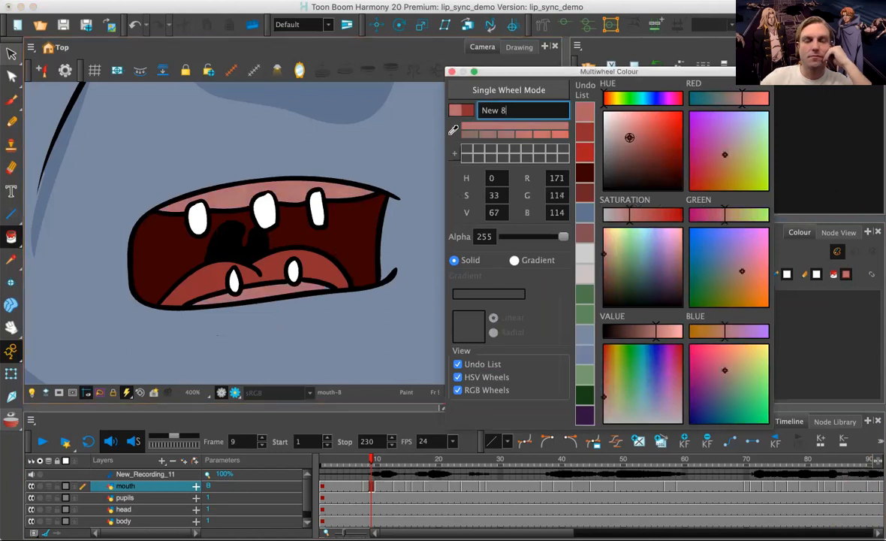
pyautogui.press('Escape')
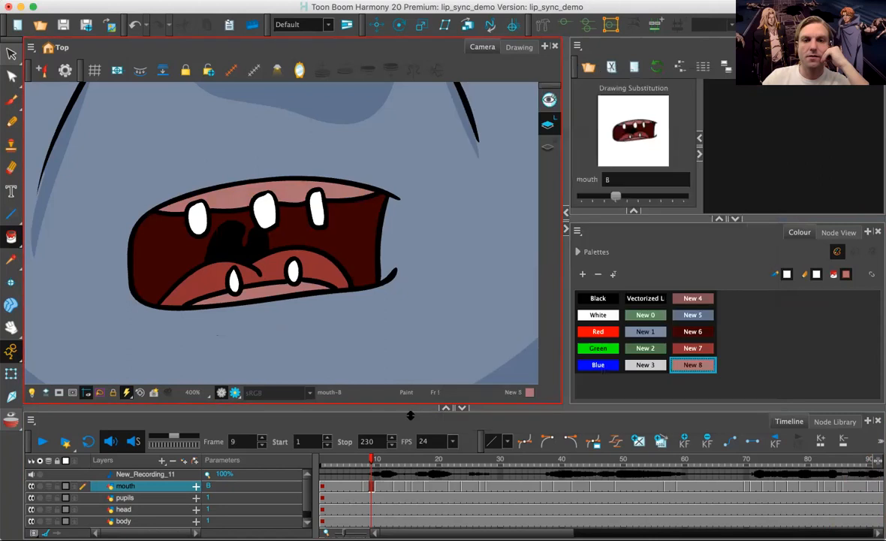
# Step: Fill the upper and lower gums of mouth drawing C at frame 10 with the pink New 8
pyautogui.press('.')
pyautogui.click(232, 195)
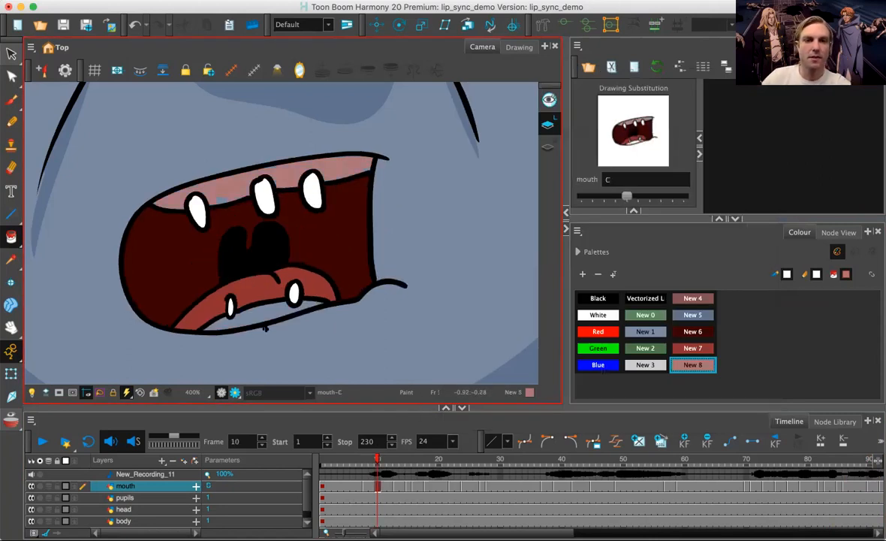
pyautogui.press('.')
pyautogui.press('.')
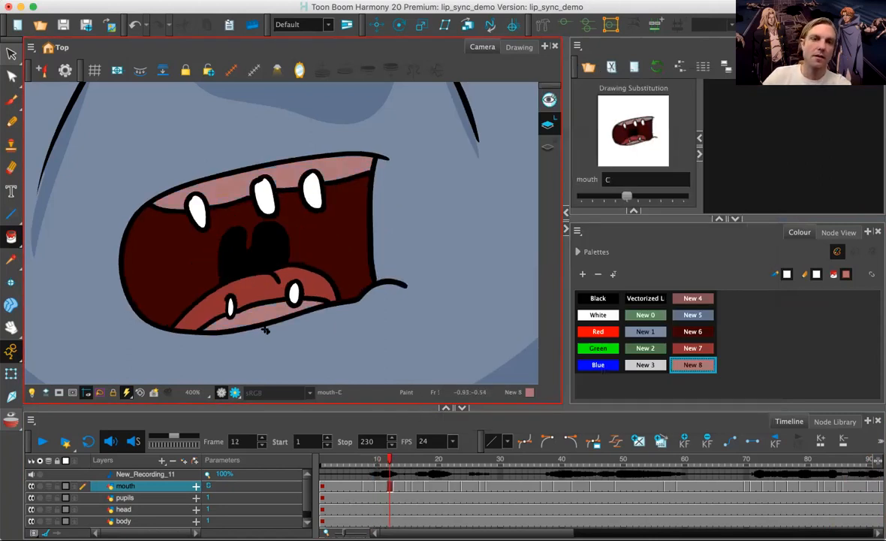
# Step: Fill the upper and lower gums of mouth drawing D at frame 41 with the pink New 8
pyautogui.press('.')
pyautogui.press('.')
pyautogui.press('.')
pyautogui.press('.')
pyautogui.press('.')
pyautogui.press('.')
pyautogui.press('.')
pyautogui.press('.')
pyautogui.press('.')
pyautogui.press('.')
pyautogui.press('.')
pyautogui.press('.')
pyautogui.press('.')
pyautogui.press('.')
pyautogui.press('.')
pyautogui.press('.')
pyautogui.press('.')
pyautogui.press('.')
pyautogui.press('.')
pyautogui.press('.')
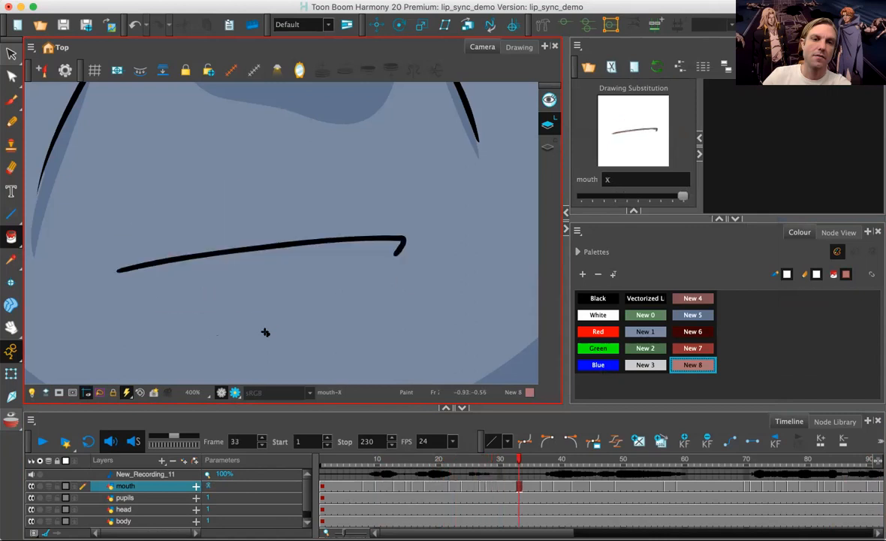
pyautogui.press('.')
pyautogui.press('.')
pyautogui.press('.')
pyautogui.press('.')
pyautogui.press('.')
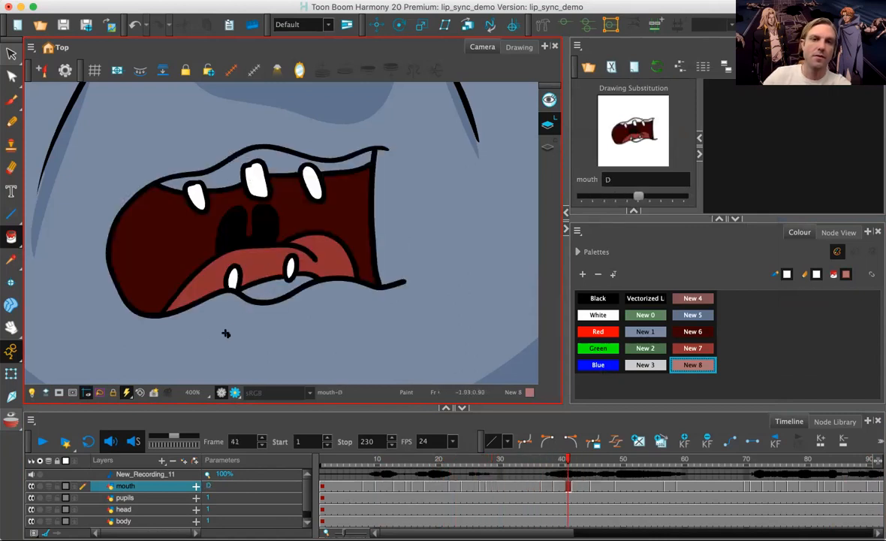
# Step: Fill the upper gum of the round mouth drawing F at frame 55 with the pink New 8
pyautogui.press('.')
pyautogui.press('.')
pyautogui.press('.')
pyautogui.press('.')
pyautogui.press('.')
pyautogui.press('.')
pyautogui.press('.')
pyautogui.press('.')
pyautogui.press('.')
pyautogui.press('.')
pyautogui.press('.')
pyautogui.press('.')
pyautogui.press('.')
pyautogui.press('.')
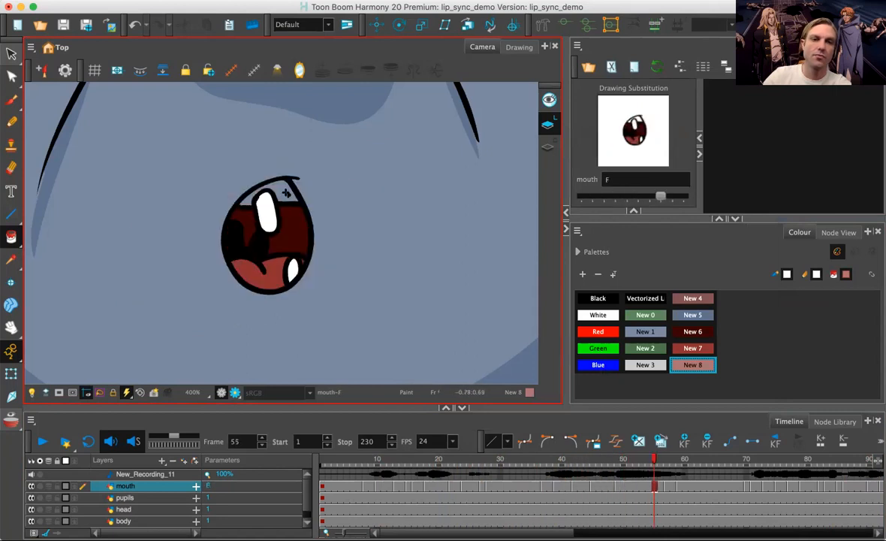
# Step: Step through the remaining frames up to about 107 and examine the mouth drawings for uncoloured gums
pyautogui.press('.')
pyautogui.press('.')
pyautogui.press('.')
pyautogui.press('.')
pyautogui.press('.')
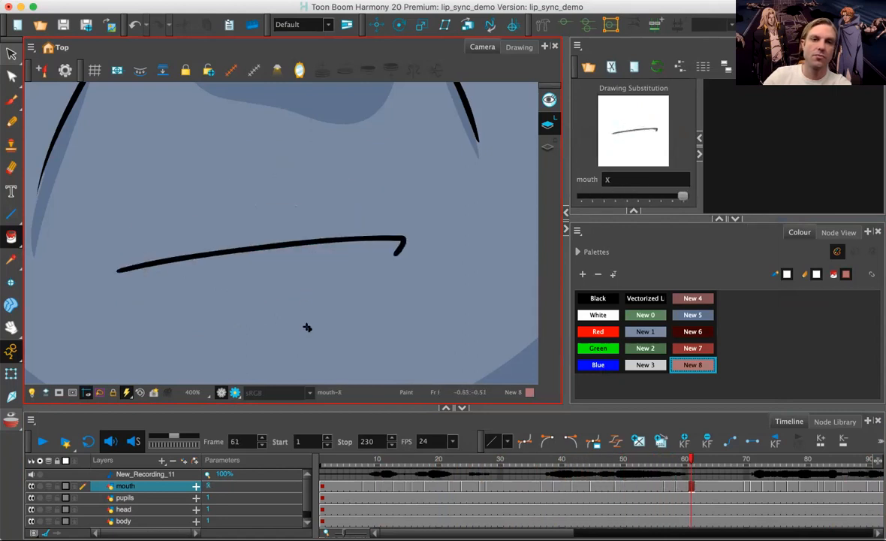
pyautogui.press('.')
pyautogui.press('.')
pyautogui.press('.')
pyautogui.press('.')
pyautogui.press('.')
pyautogui.press('.')
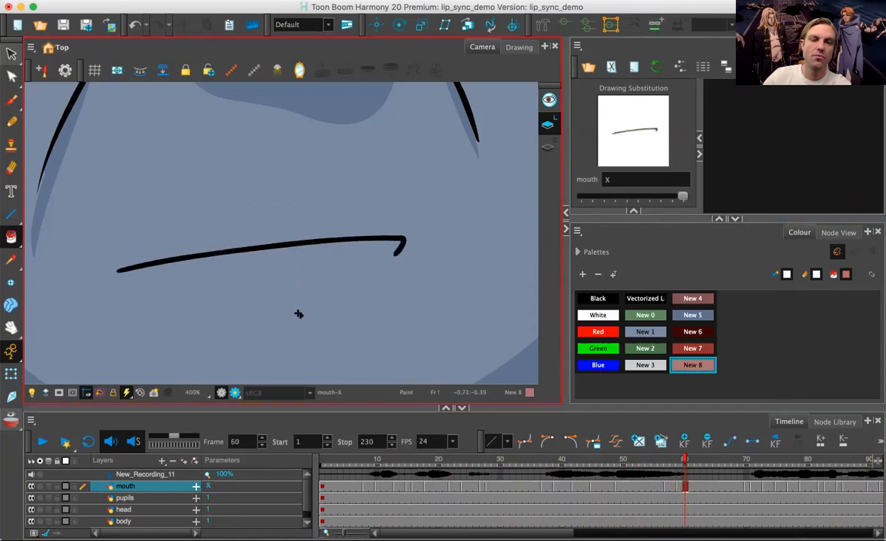
pyautogui.press('.')
pyautogui.press('.')
pyautogui.press('.')
pyautogui.press('.')
pyautogui.press('.')
pyautogui.press('.')
pyautogui.press('.')
pyautogui.press('.')
pyautogui.press('.')
pyautogui.press('.')
pyautogui.press('.')
pyautogui.press('.')
pyautogui.press('.')
pyautogui.press('.')
pyautogui.press('.')
pyautogui.press('.')
pyautogui.press('.')
pyautogui.press('.')
pyautogui.press('.')
pyautogui.press('.')
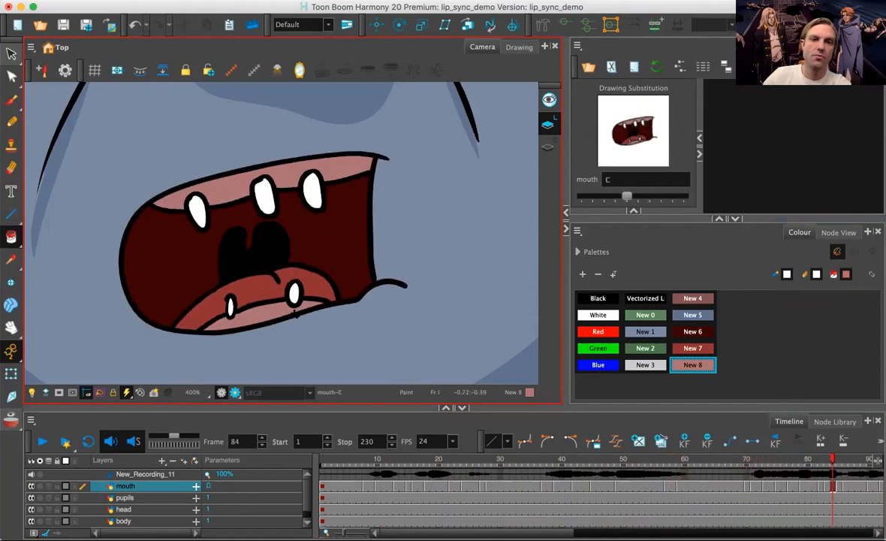
pyautogui.press('.')
pyautogui.press('.')
pyautogui.press('.')
pyautogui.press('.')
pyautogui.press('.')
pyautogui.press('.')
pyautogui.press('.')
pyautogui.press('.')
pyautogui.press('.')
pyautogui.press('.')
pyautogui.press('.')
pyautogui.press('.')
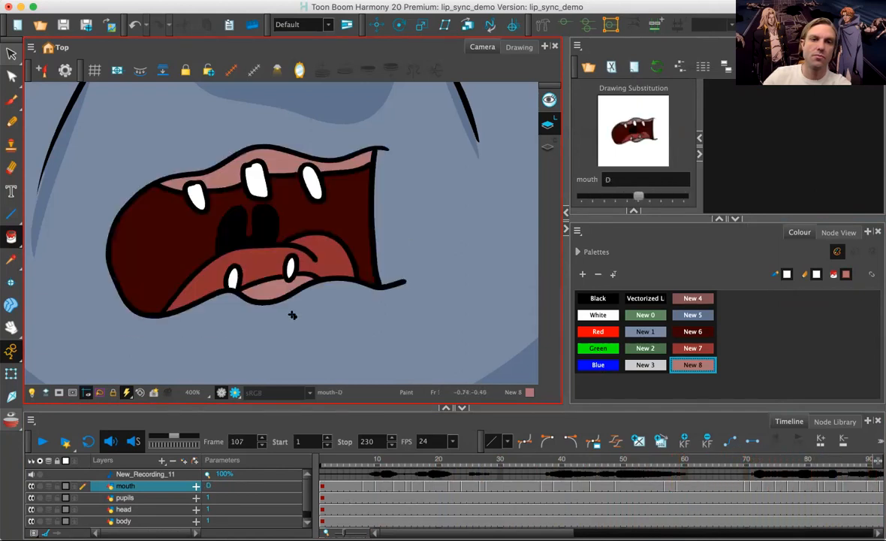
pyautogui.press('.')
pyautogui.press('.')
pyautogui.press('.')
pyautogui.press('.')
pyautogui.press('.')
pyautogui.press('.')
pyautogui.press('.')
pyautogui.press('.')
pyautogui.press('.')
pyautogui.press('.')
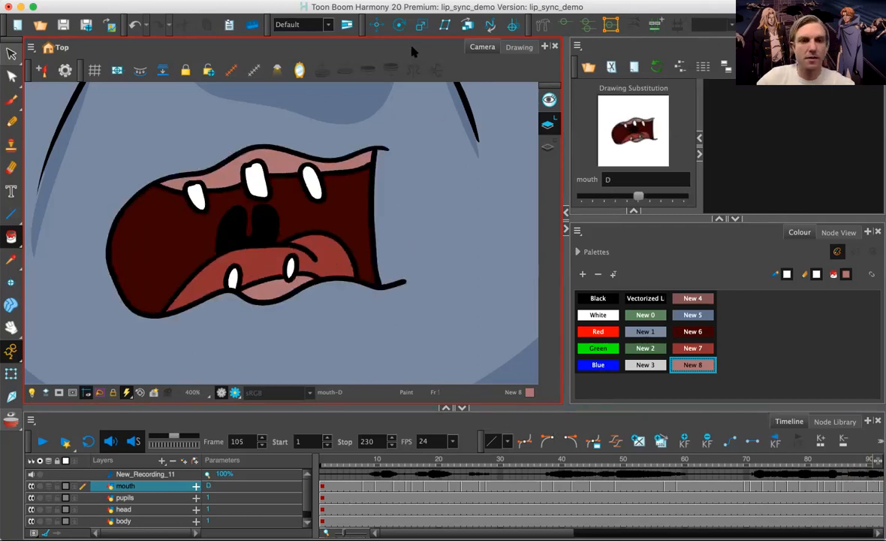
# Step: With the whole face in view, change the New 8 gum colour to a purplish pink, RGB 179, 111, 178
pyautogui.press('1')
pyautogui.press('1')
pyautogui.press('1')
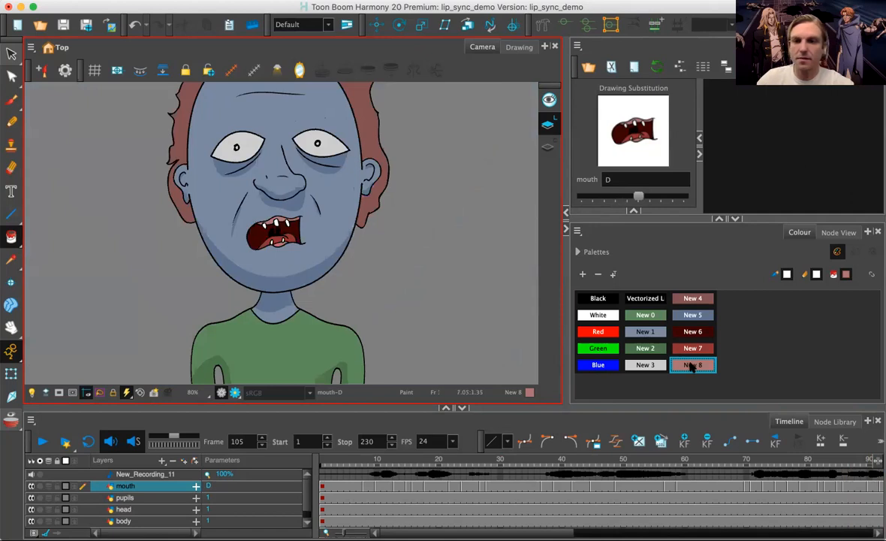
pyautogui.rightClick(692, 366)
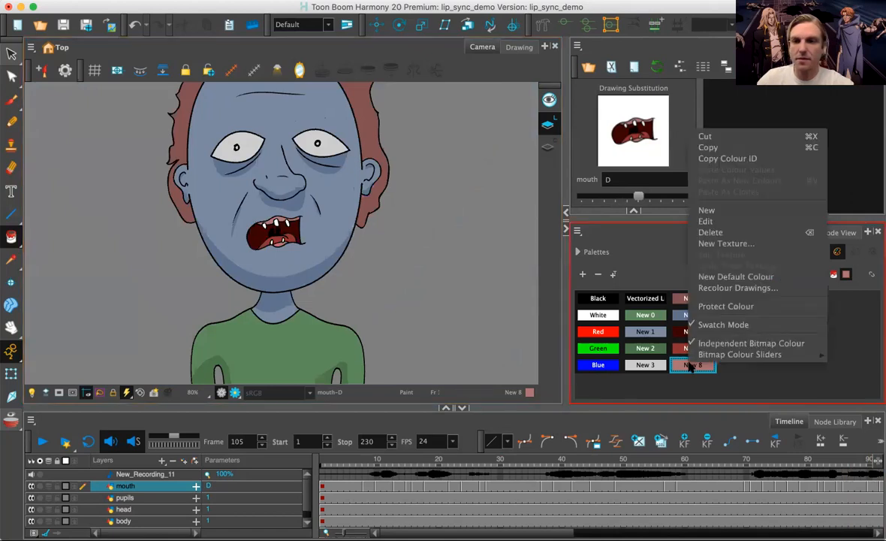
pyautogui.click(713, 222)
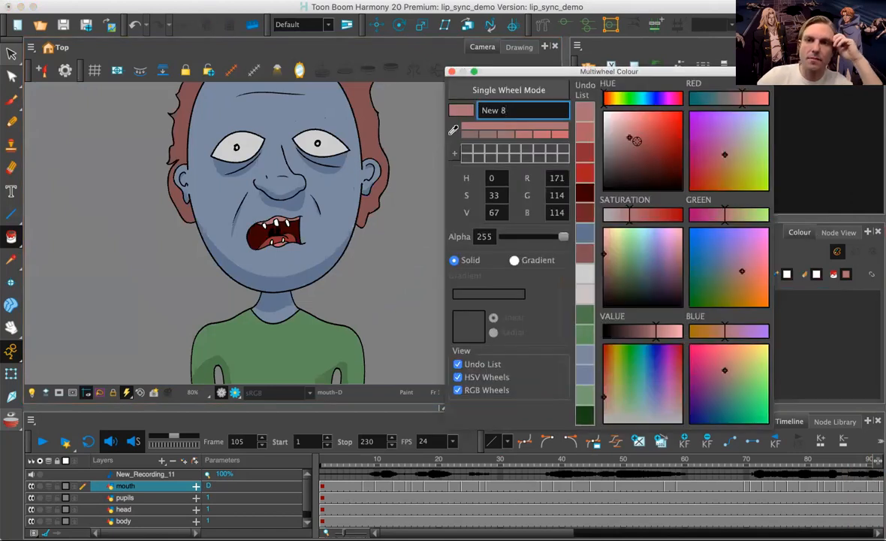
pyautogui.click(717, 137)
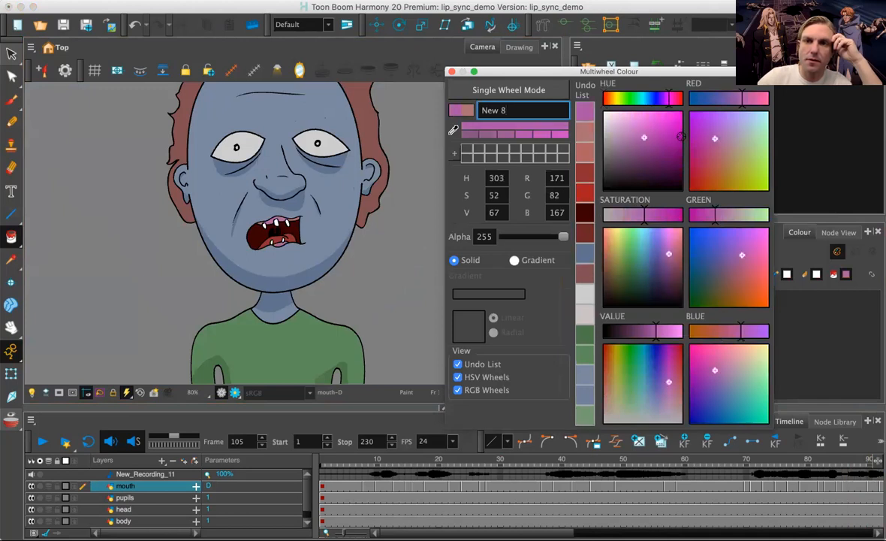
pyautogui.moveTo(637, 138); pyautogui.dragTo(633, 140)
pyautogui.moveTo(631, 140); pyautogui.dragTo(633, 135)
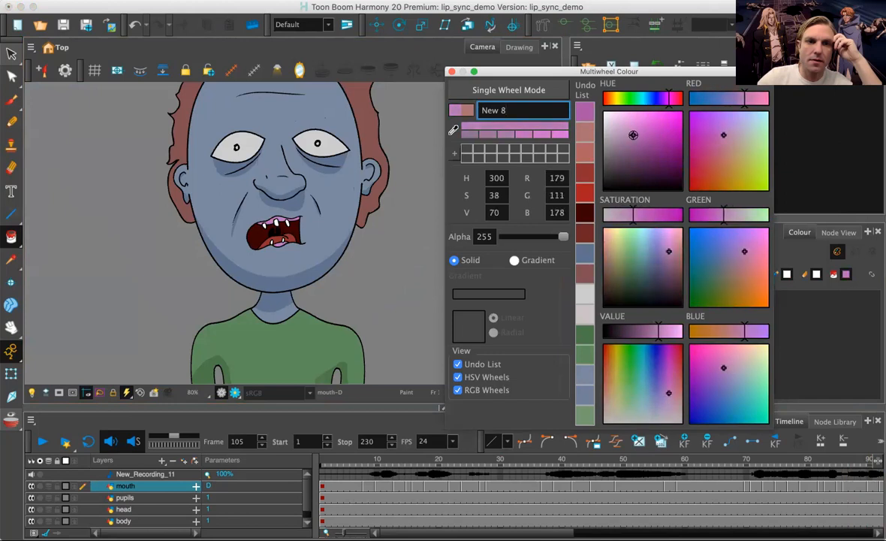
pyautogui.press('Return')
# Step: Play the lip-sync animation from frame 6 to the end to review the coloured mouths
pyautogui.click(365, 459)
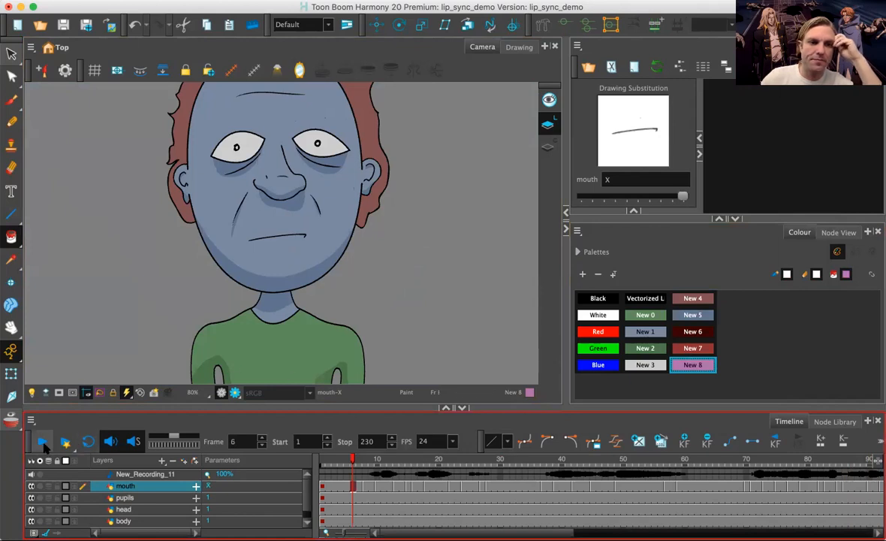
pyautogui.click(43, 443)
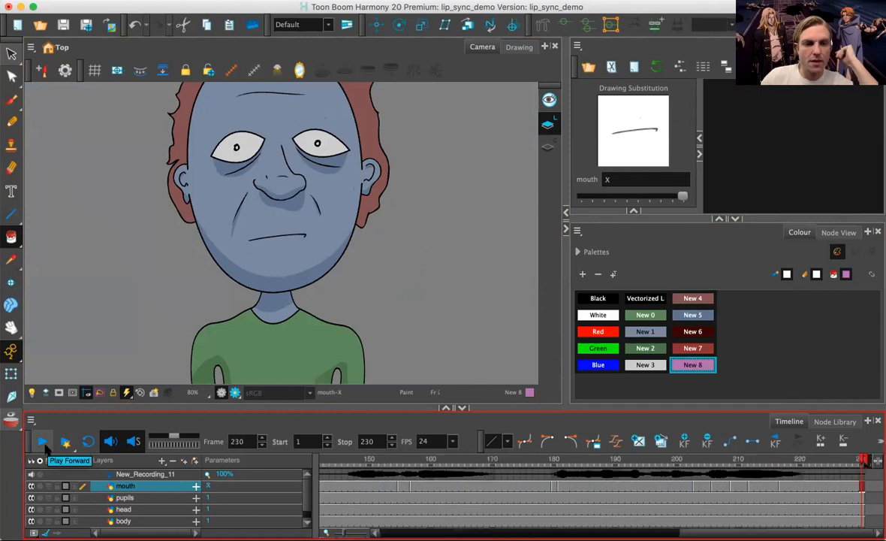
pyautogui.hscroll(-15, 742, 518)
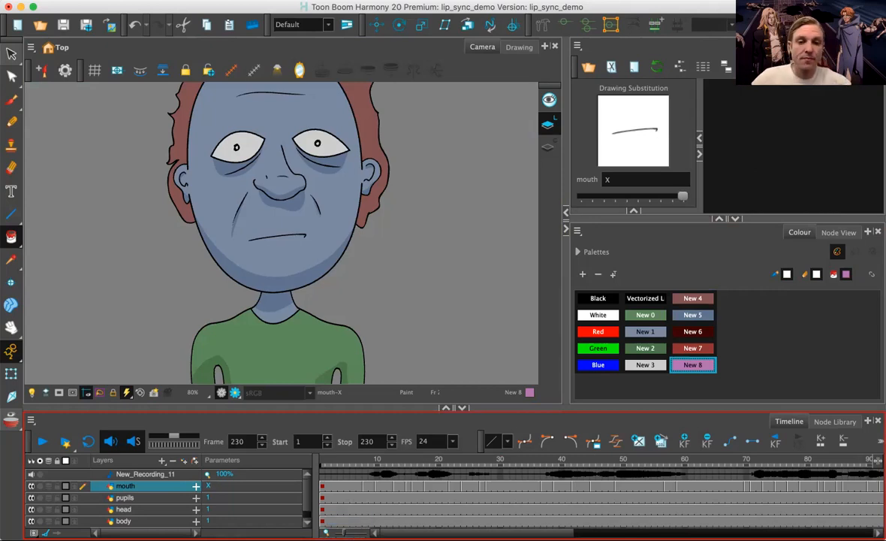
# Step: Select the pupils layer's drawing with the Transform tool, with both eyes enlarged at 125% in the Camera view
pyautogui.click(139, 497)
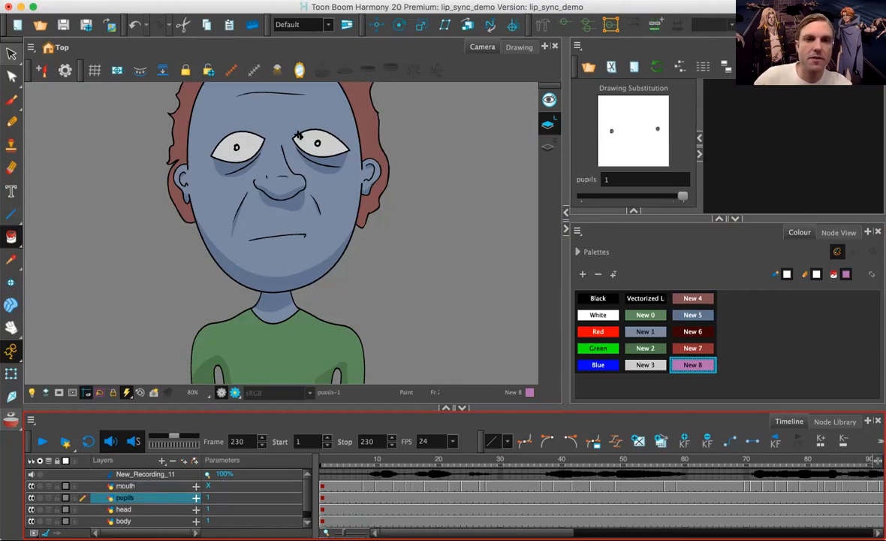
pyautogui.click(415, 54)
pyautogui.press('1')
pyautogui.press('2')
pyautogui.press('2')
pyautogui.press('2')
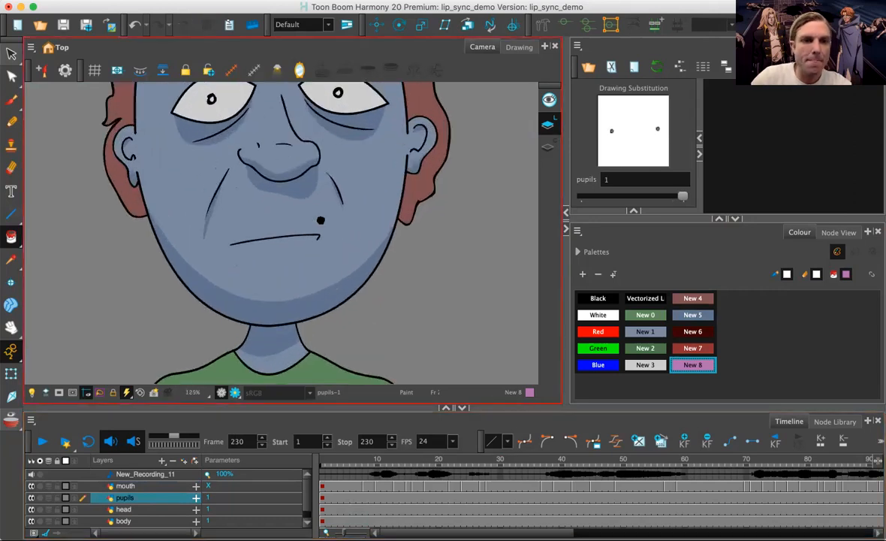
pyautogui.scroll(5, 154, 194)
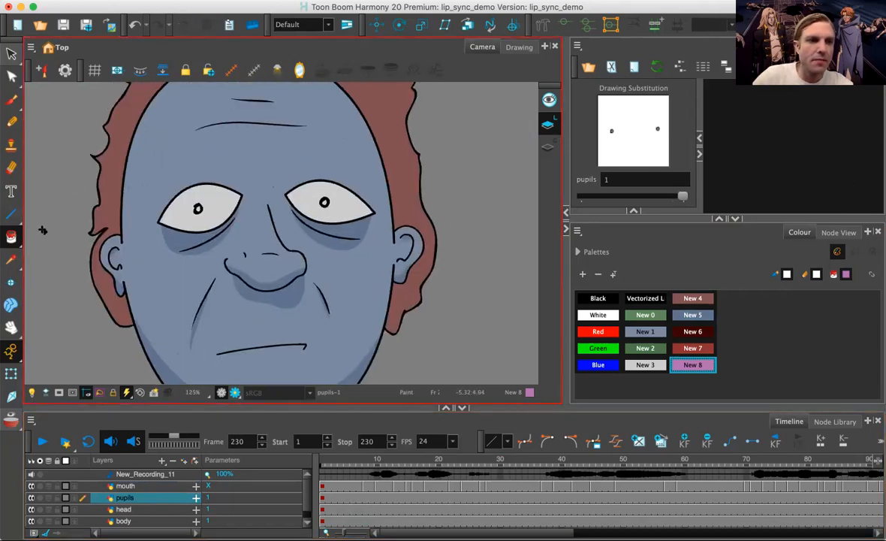
pyautogui.click(12, 351)
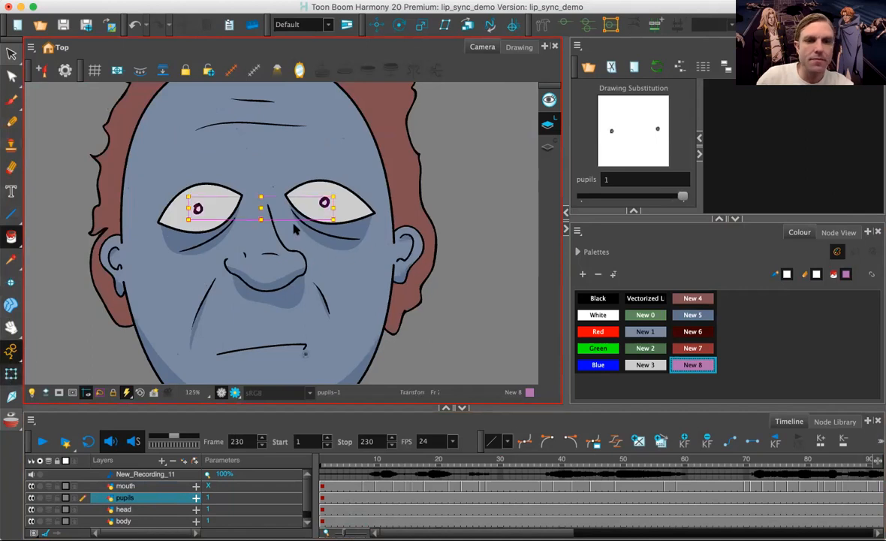
# Step: Play from frame 1 to frame 23 and move both pupils there toward the left and slightly up
pyautogui.moveTo(361, 460); pyautogui.dragTo(323, 460)
pyautogui.click(43, 441)
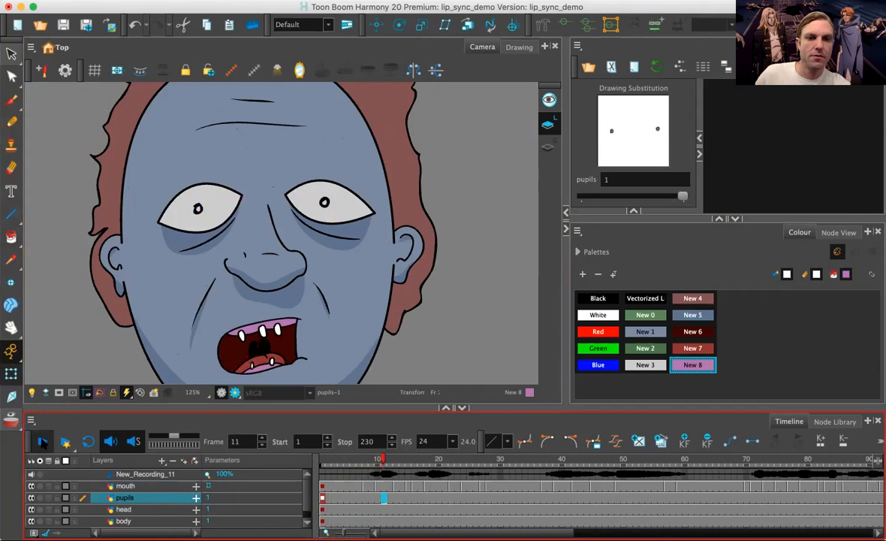
pyautogui.click(43, 441)
pyautogui.moveTo(305, 352); pyautogui.dragTo(286, 351)
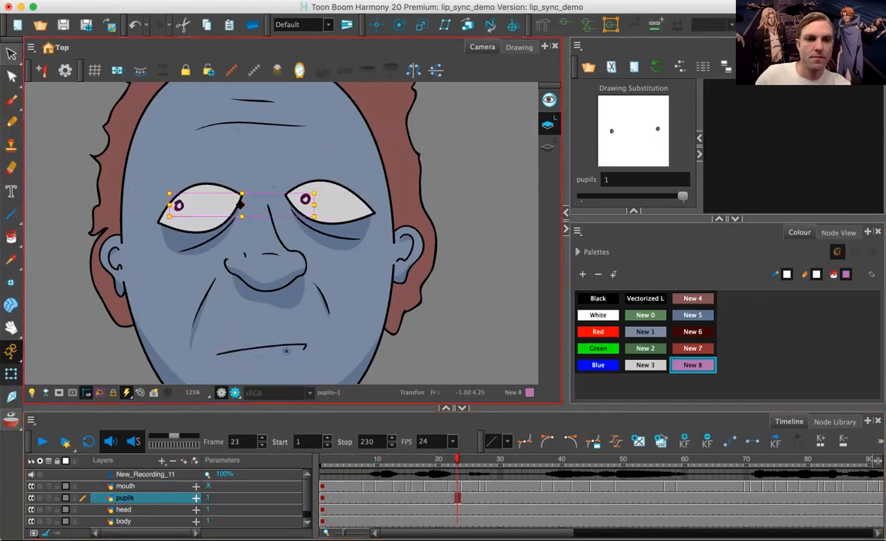
pyautogui.moveTo(250, 229); pyautogui.dragTo(250, 229)
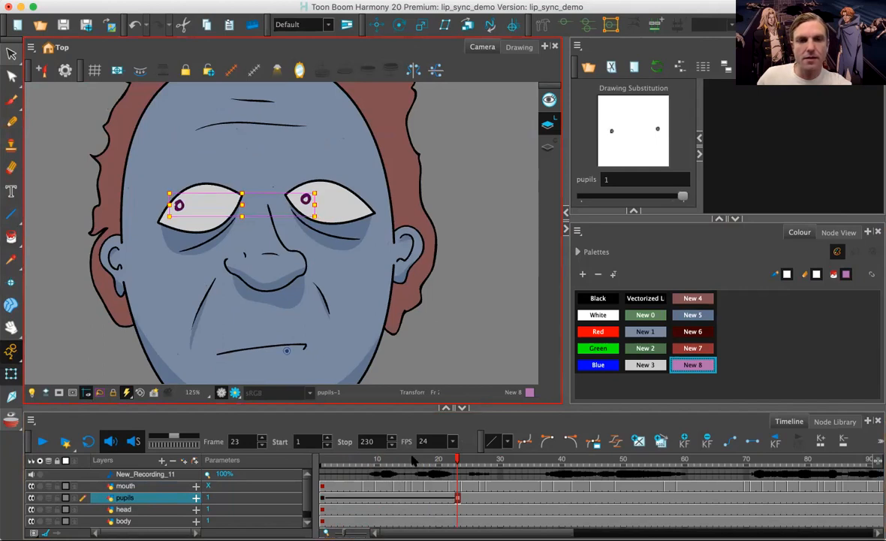
# Step: Copy the pupils' frame 1 keyframe to frame 17 to hold the opening gaze
pyautogui.click(352, 460)
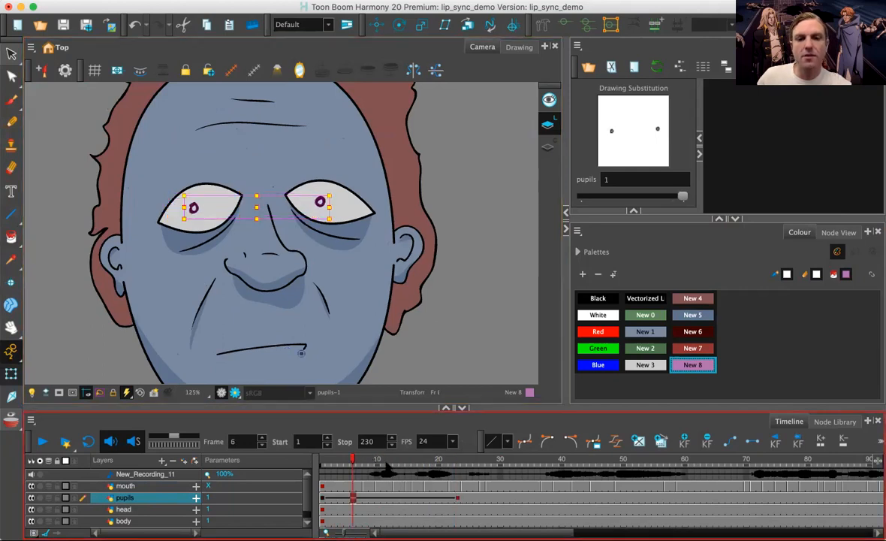
pyautogui.click(322, 499)
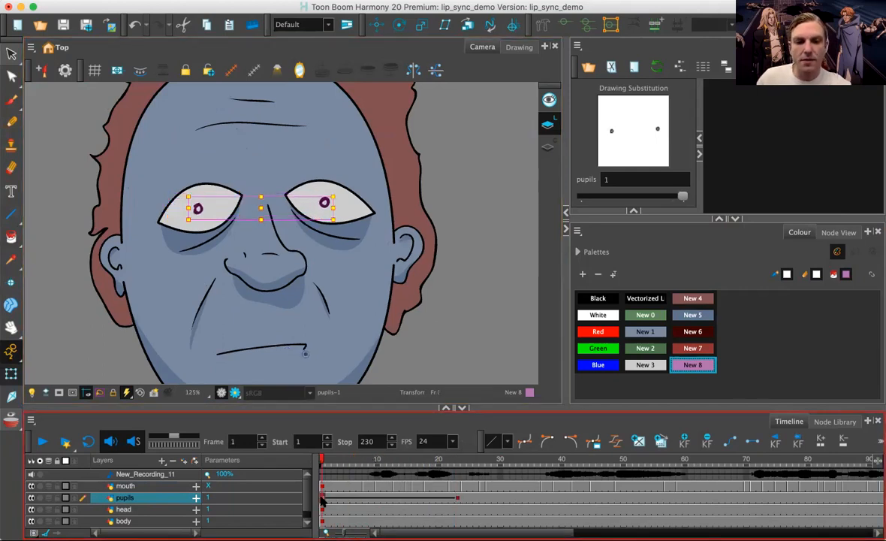
pyautogui.moveTo(421, 502); pyautogui.dragTo(254, 460)
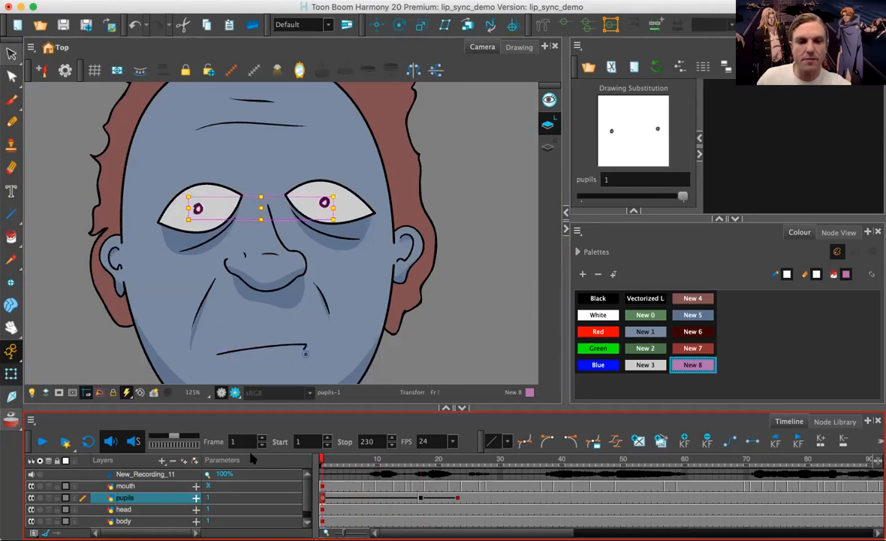
# Step: Move the pupils down and to the right at frame 52, and copy the frame 23 keyframe to frame 49
pyautogui.click(43, 441)
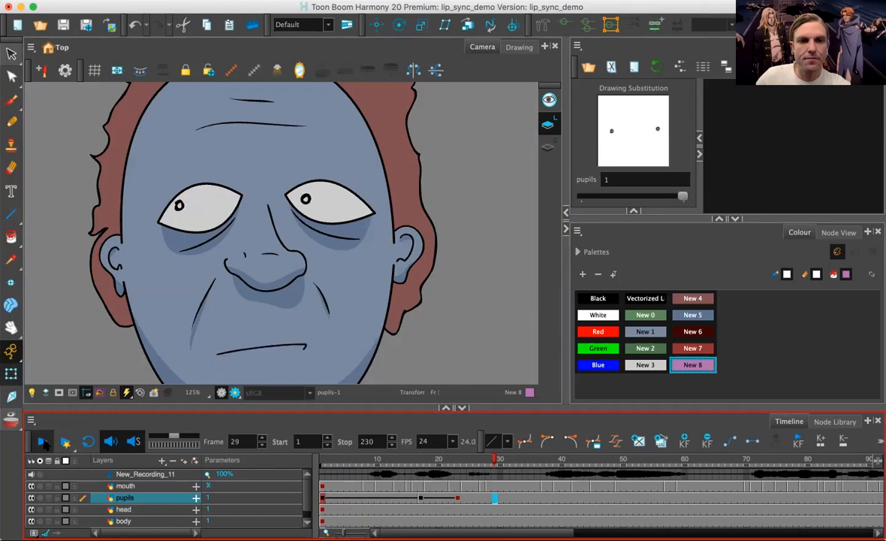
pyautogui.click(43, 441)
pyautogui.moveTo(286, 350); pyautogui.dragTo(323, 365)
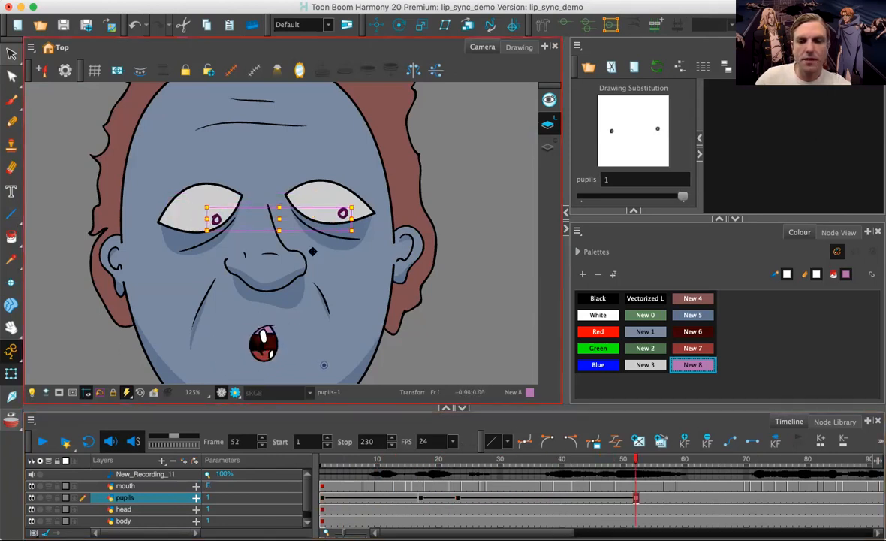
pyautogui.click(457, 498)
pyautogui.moveTo(614, 460); pyautogui.dragTo(578, 460)
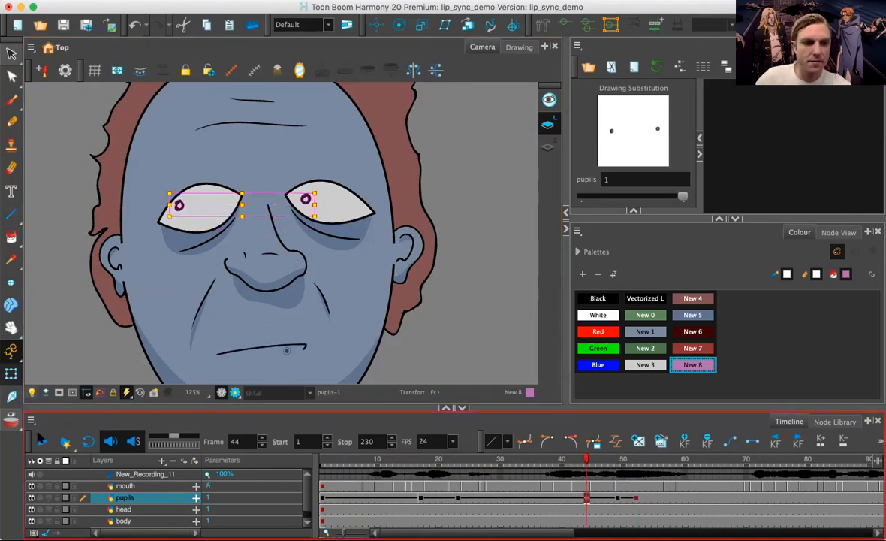
# Step: Move the pupils back up toward the middle of the eyes at frame 77, and copy the frame 52 keyframe to frame 74
pyautogui.click(42, 441)
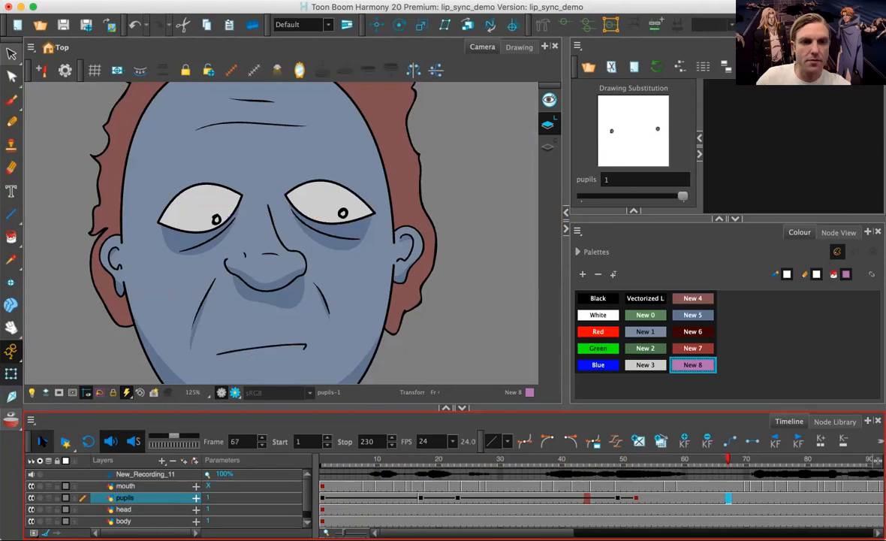
pyautogui.moveTo(278, 221)
pyautogui.mouseDown()
pyautogui.moveTo(251, 206)
pyautogui.moveTo(264, 211)
pyautogui.mouseUp()
pyautogui.click(636, 497)
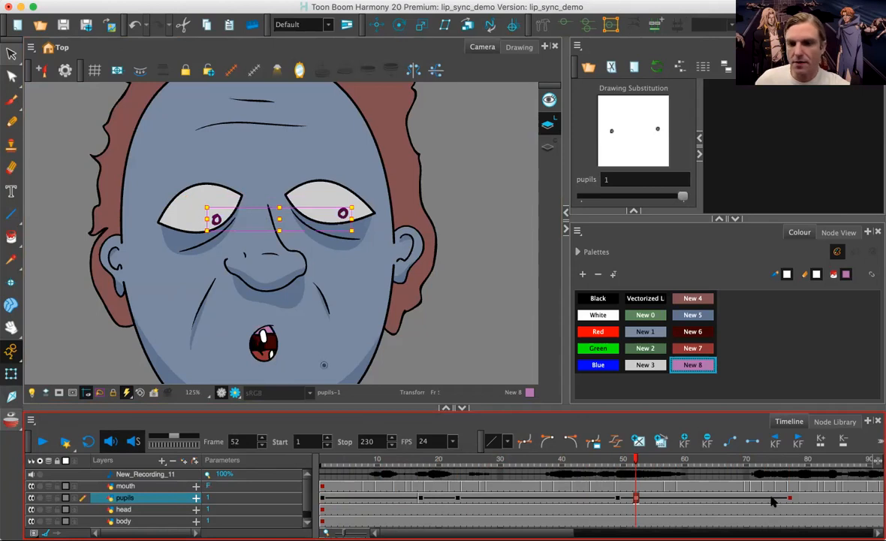
# Step: Move the pupils down and to the left at frame 111, and copy the frame 77 keyframe to frame 107
pyautogui.click(745, 498)
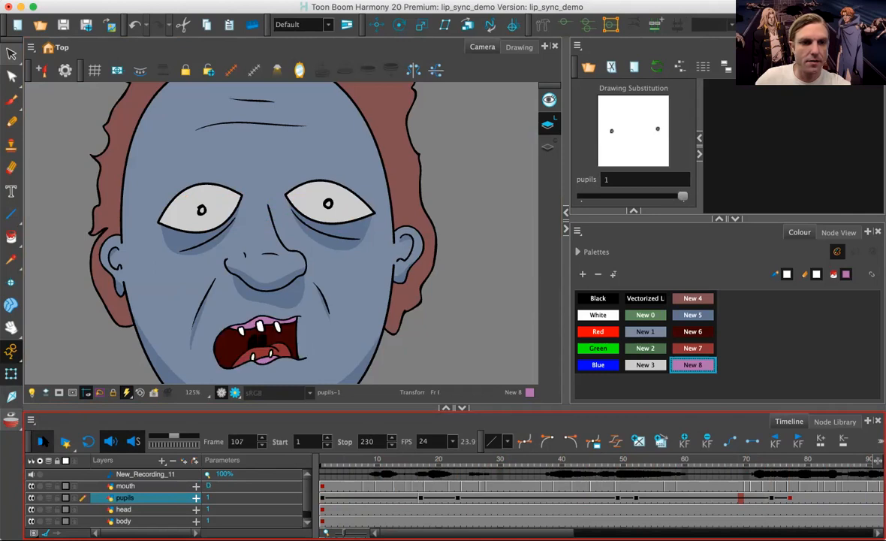
pyautogui.click(43, 442)
pyautogui.moveTo(309, 355); pyautogui.dragTo(302, 360)
pyautogui.moveTo(308, 320); pyautogui.dragTo(303, 324)
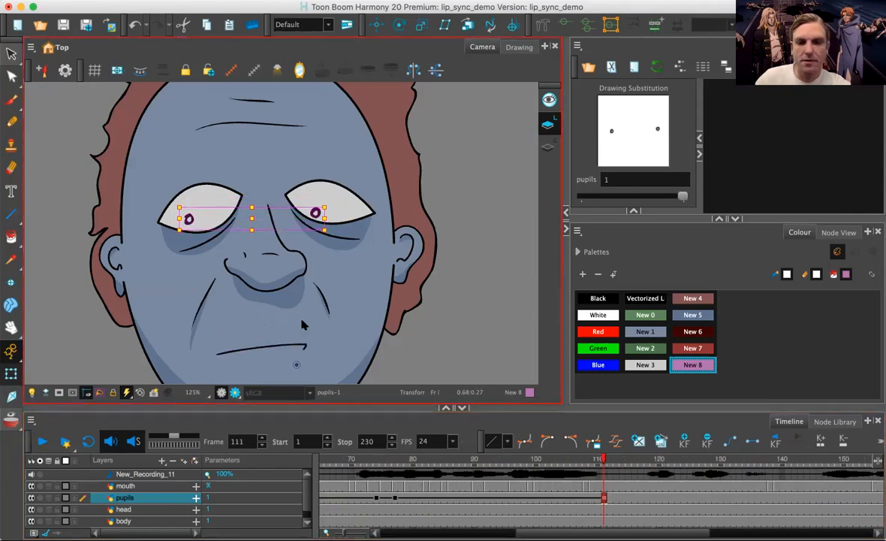
pyautogui.click(394, 459)
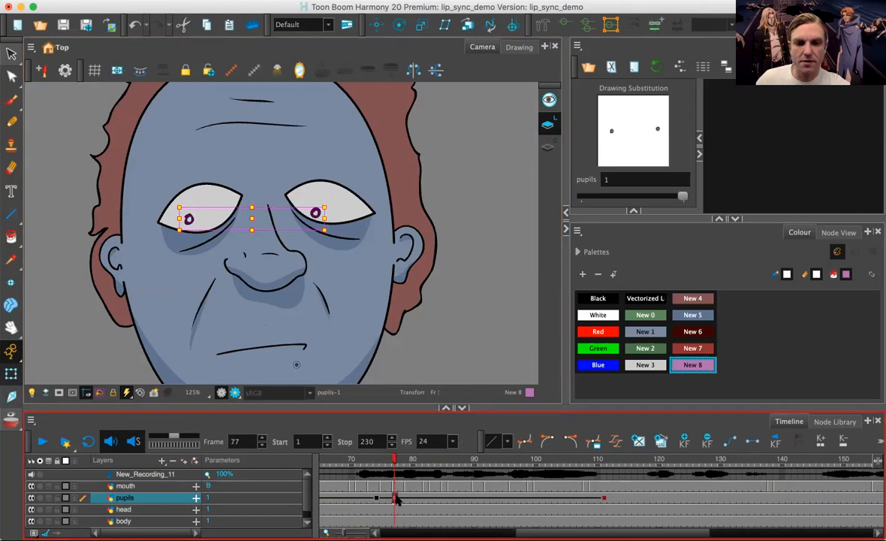
pyautogui.click(579, 499)
pyautogui.press('super+v')
# Step: Move the pupils up and to the right at frame 138, and copy the frame 111 keyframe to frame 133
pyautogui.click(548, 498)
pyautogui.click(43, 443)
pyautogui.click(43, 443)
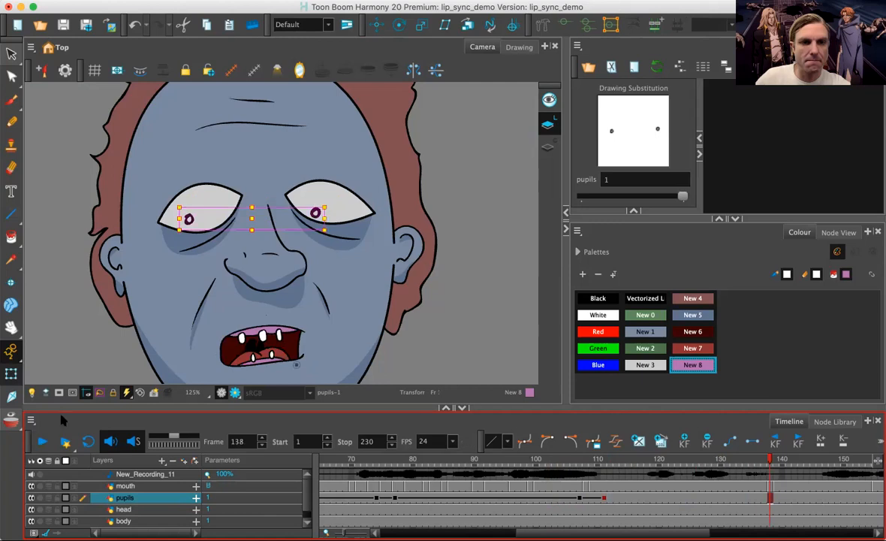
pyautogui.moveTo(232, 201); pyautogui.dragTo(244, 192)
pyautogui.click(603, 498)
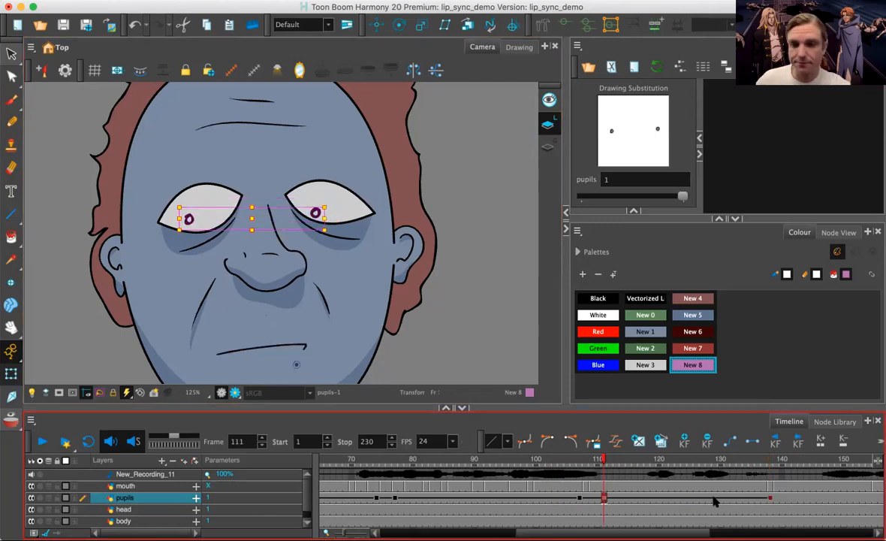
pyautogui.click(739, 499)
pyautogui.press('super+v')
# Step: Raise the pupils to the upper part of the eyes at frame 193, and copy the frame 138 keyframe to frame 186
pyautogui.click(708, 499)
pyautogui.click(42, 442)
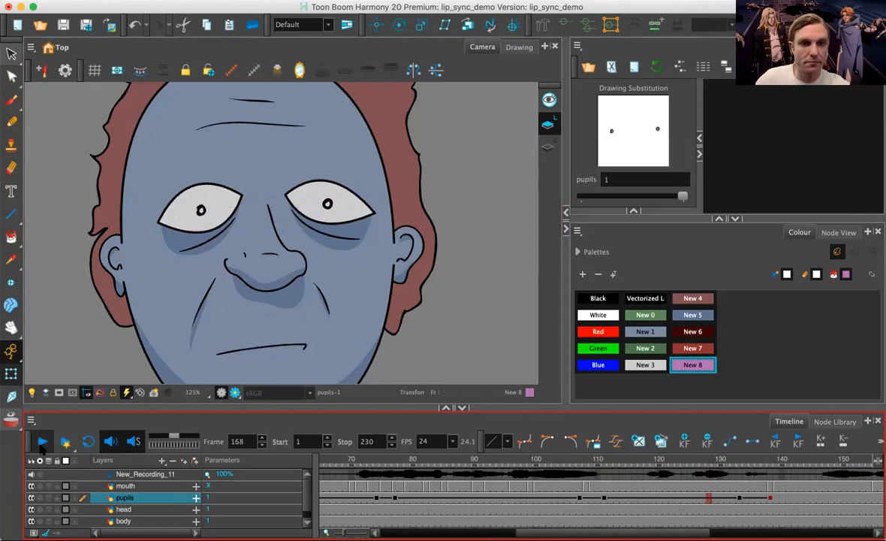
pyautogui.click(43, 442)
pyautogui.moveTo(264, 210)
pyautogui.mouseDown()
pyautogui.moveTo(264, 187)
pyautogui.moveTo(259, 194)
pyautogui.mouseUp()
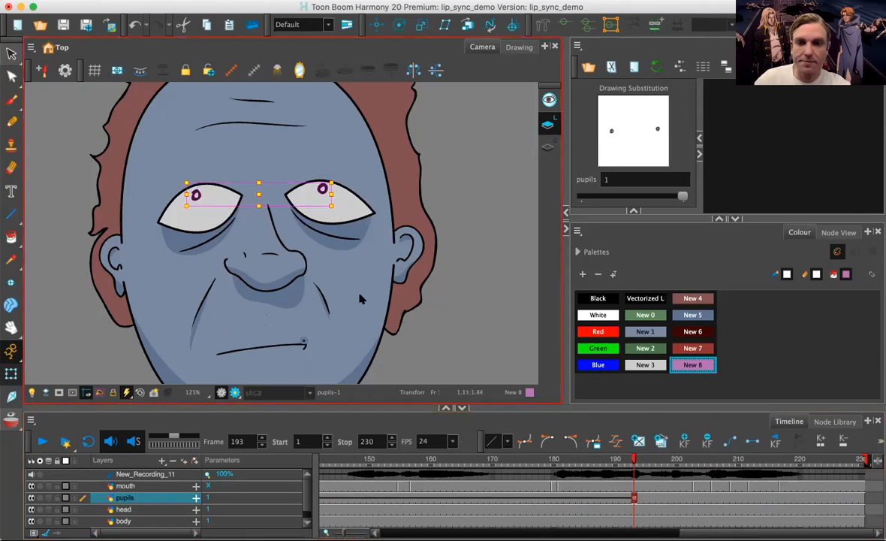
pyautogui.moveTo(740, 532); pyautogui.dragTo(720, 532)
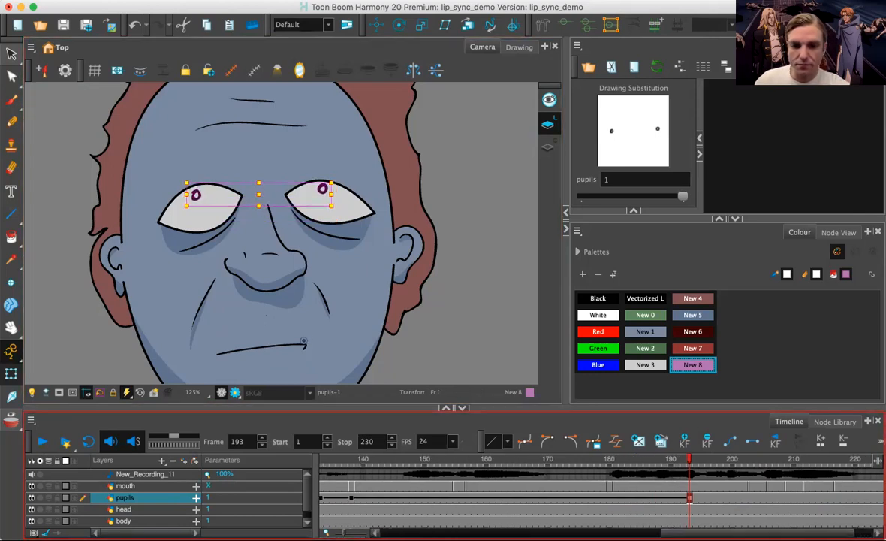
pyautogui.click(350, 499)
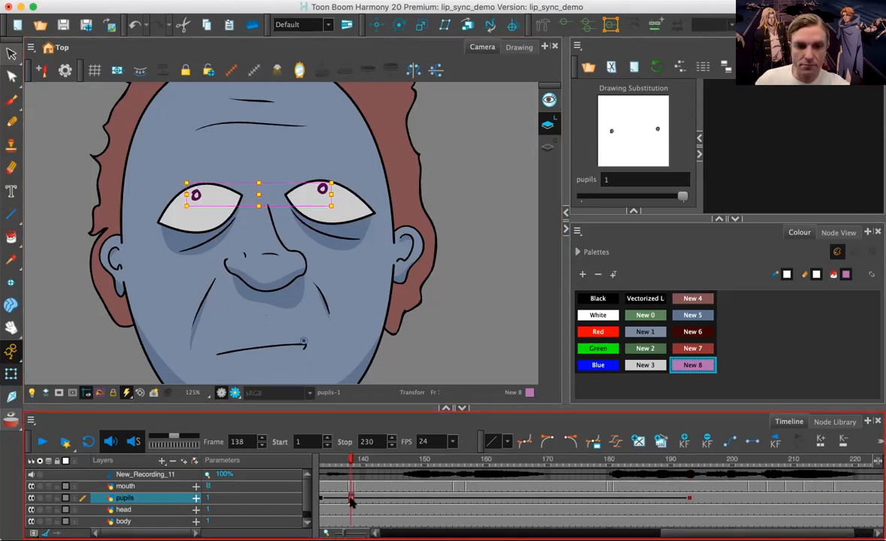
pyautogui.click(645, 498)
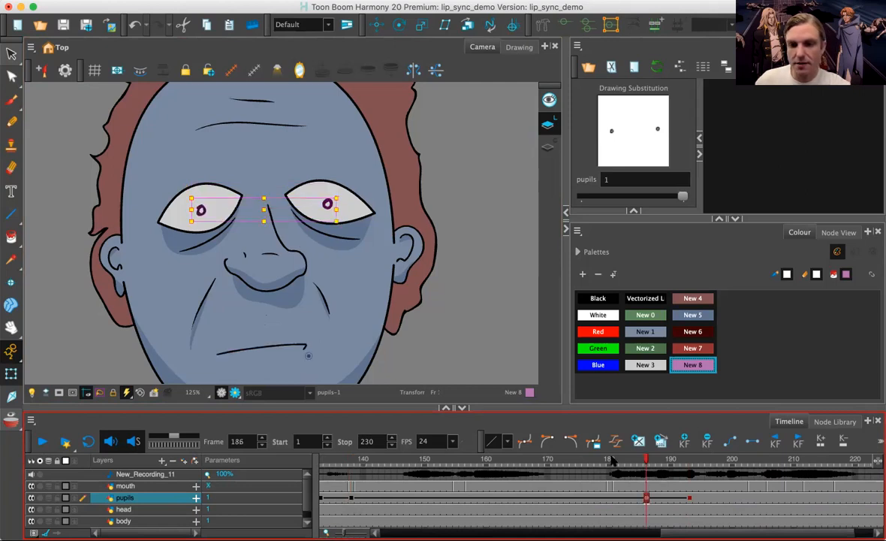
# Step: Lower the pupils back to the middle of the eyes after frame 193 and shift that new keyframe to frame 207
pyautogui.click(610, 460)
pyautogui.press('Return')
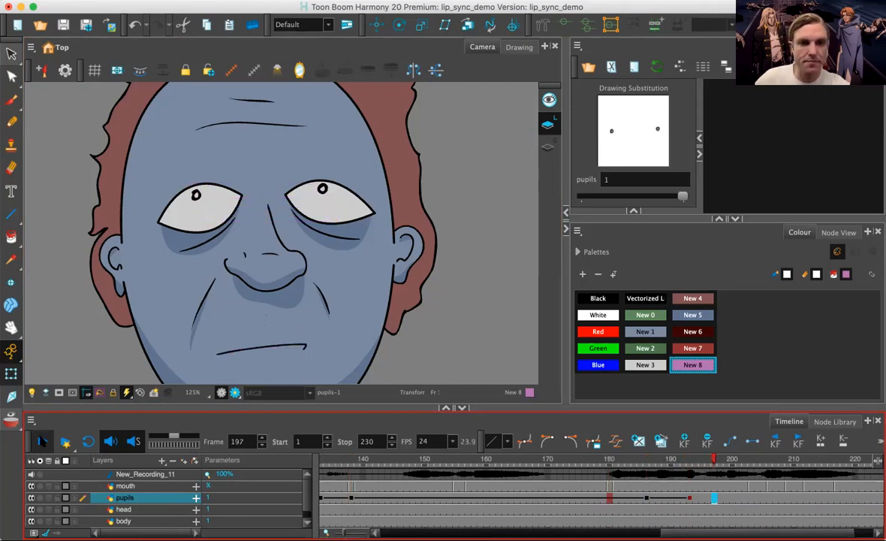
pyautogui.moveTo(261, 197); pyautogui.dragTo(267, 212)
pyautogui.click(850, 502)
pyautogui.moveTo(849, 502); pyautogui.dragTo(775, 499)
# Step: Copy the pupils' frame 193 keyframe to frame 204 and play the animation from frame 195 to the end
pyautogui.click(689, 500)
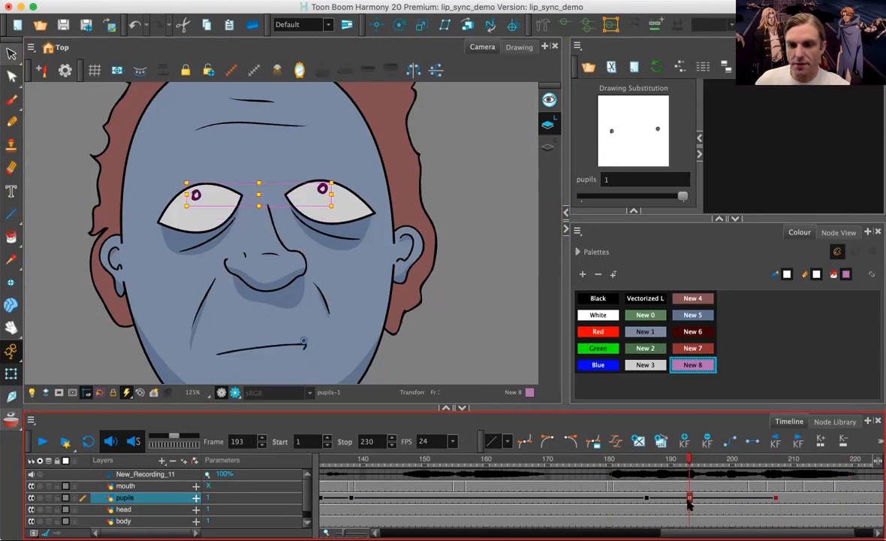
pyautogui.click(756, 497)
pyautogui.click(701, 459)
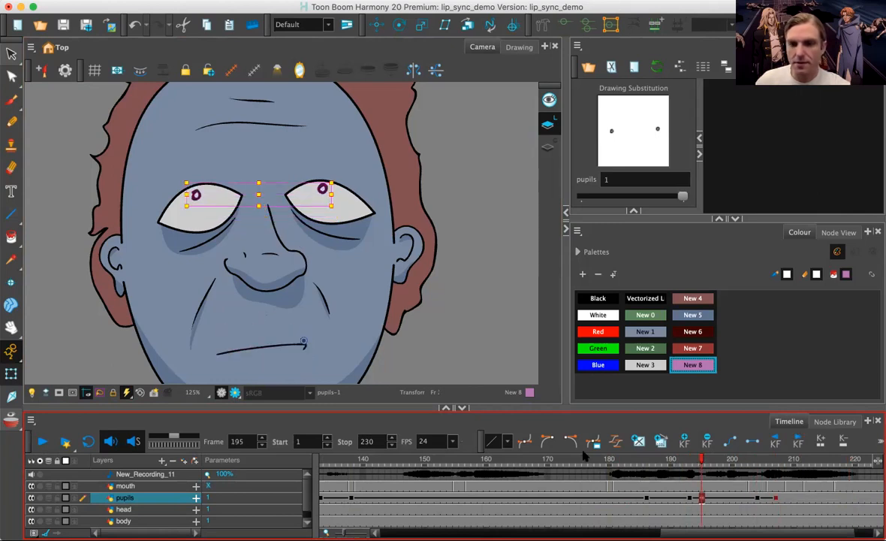
pyautogui.click(42, 439)
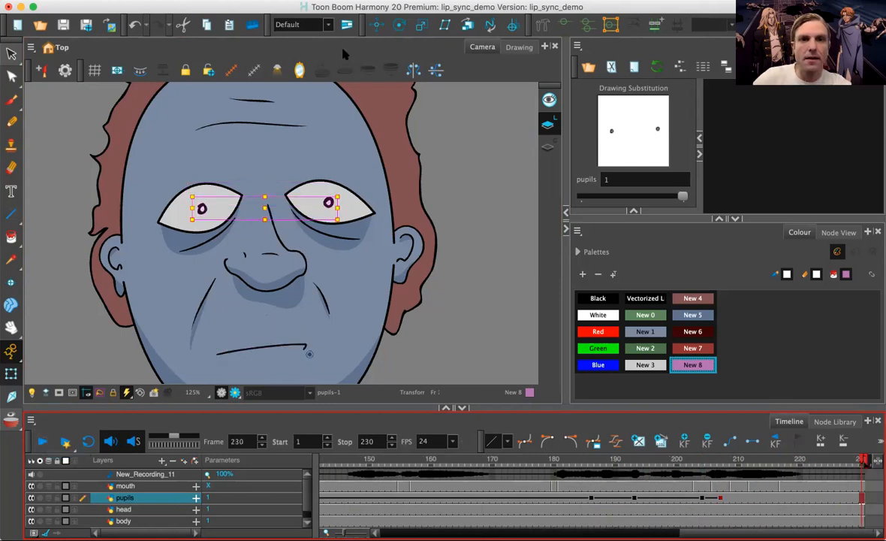
# Step: Bring the character's whole head and shoulders into view and return to frame 5
pyautogui.moveTo(720, 533); pyautogui.dragTo(420, 533)
pyautogui.click(307, 48)
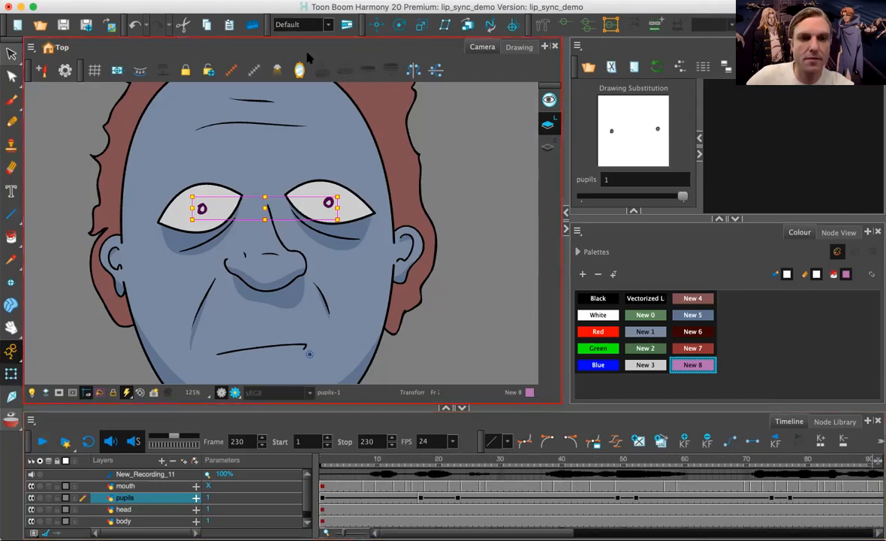
pyautogui.press('1')
pyautogui.press('1')
pyautogui.press('1')
pyautogui.press('1')
pyautogui.press('1')
pyautogui.press('space')
pyautogui.moveTo(346, 296)
pyautogui.mouseDown()
pyautogui.moveTo(345, 258)
pyautogui.moveTo(352, 281)
pyautogui.mouseUp()
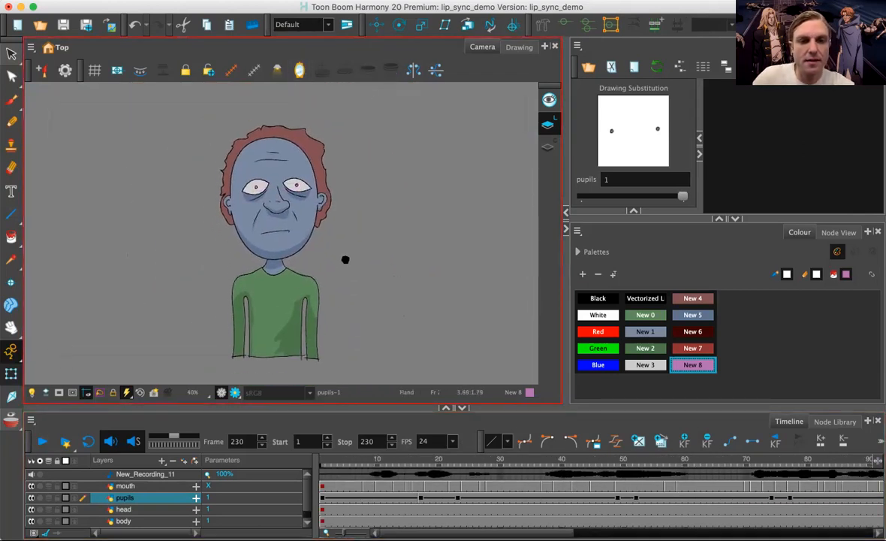
pyautogui.press('2')
pyautogui.press('2')
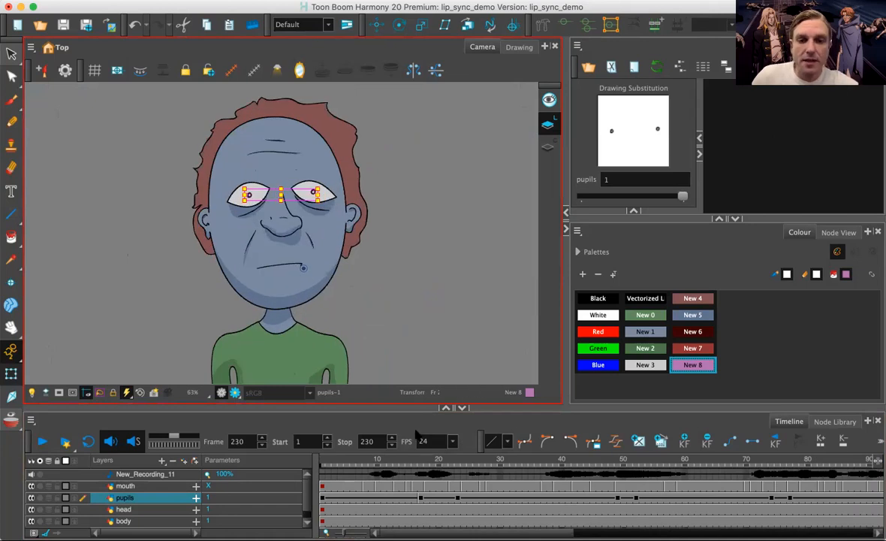
pyautogui.click(346, 461)
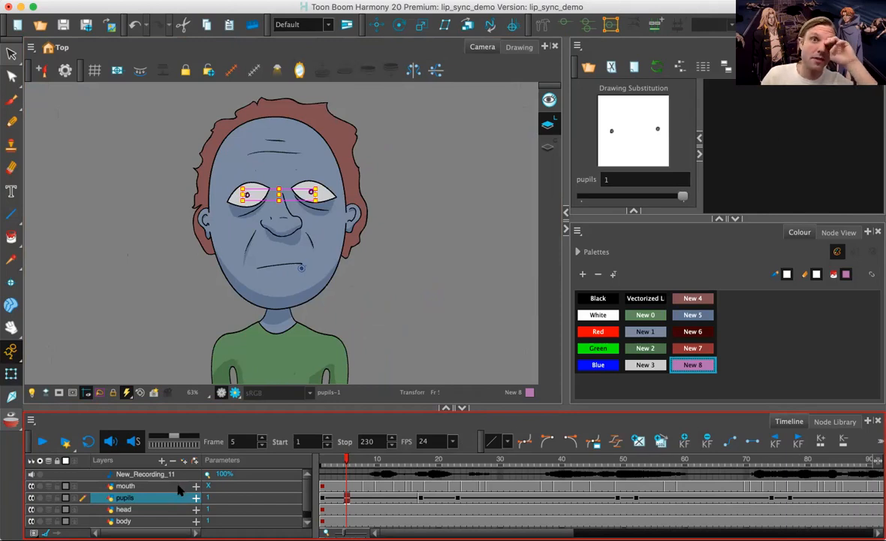
# Step: Add a vector drawing layer named headrig above the mouth layer
pyautogui.click(270, 46)
pyautogui.press('2')
pyautogui.press('2')
pyautogui.press('2')
pyautogui.press('2')
pyautogui.press('2')
pyautogui.press('2')
pyautogui.press('2')
pyautogui.press('2')
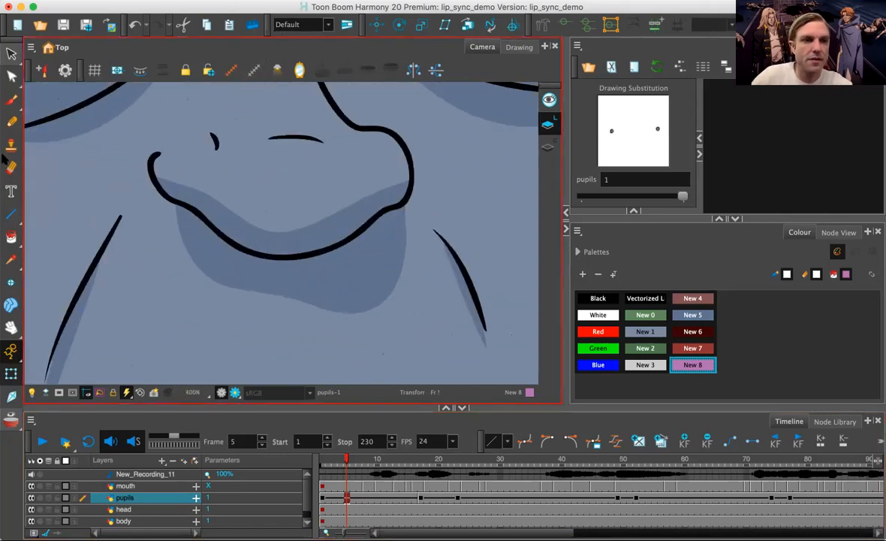
pyautogui.click(11, 98)
pyautogui.click(142, 486)
pyautogui.click(161, 459)
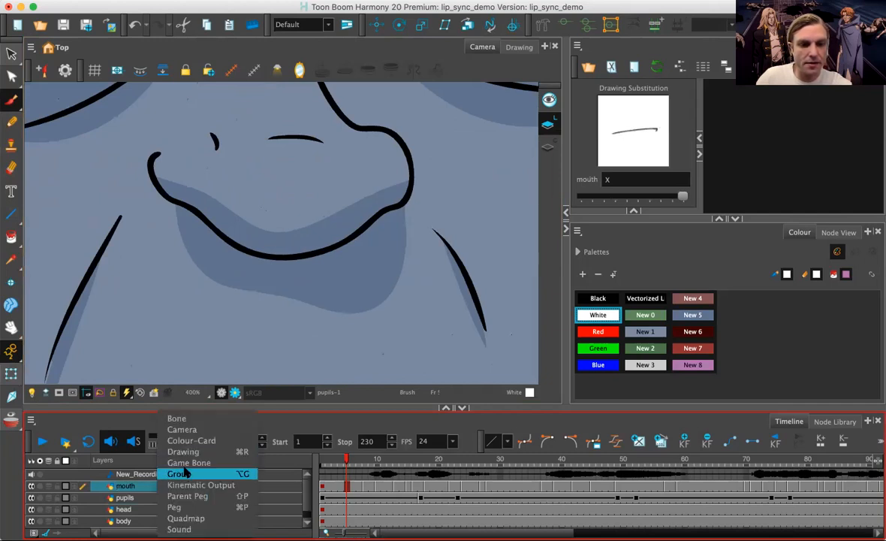
pyautogui.click(183, 451)
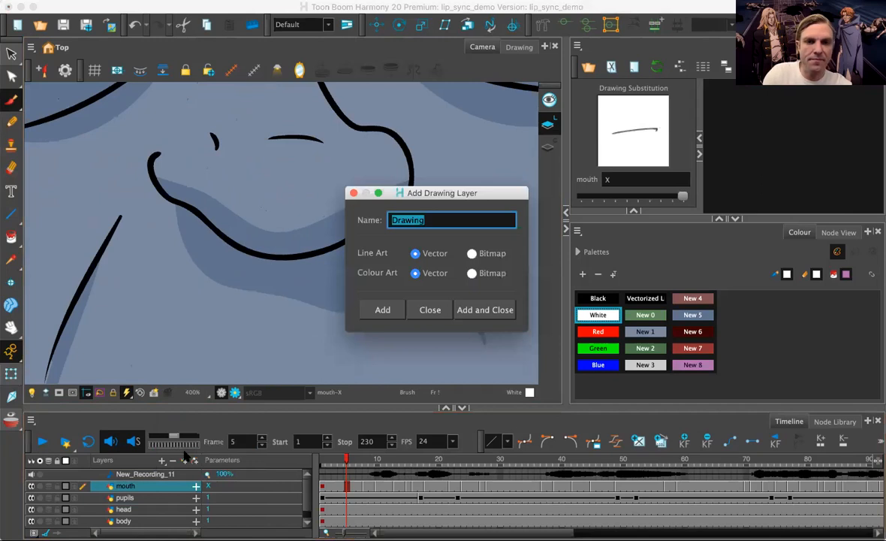
pyautogui.write('headrig')
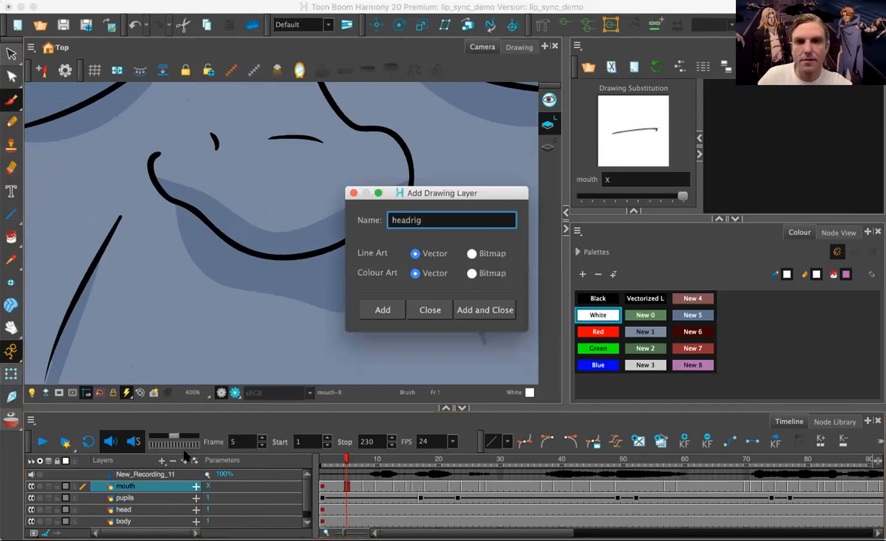
pyautogui.click(475, 310)
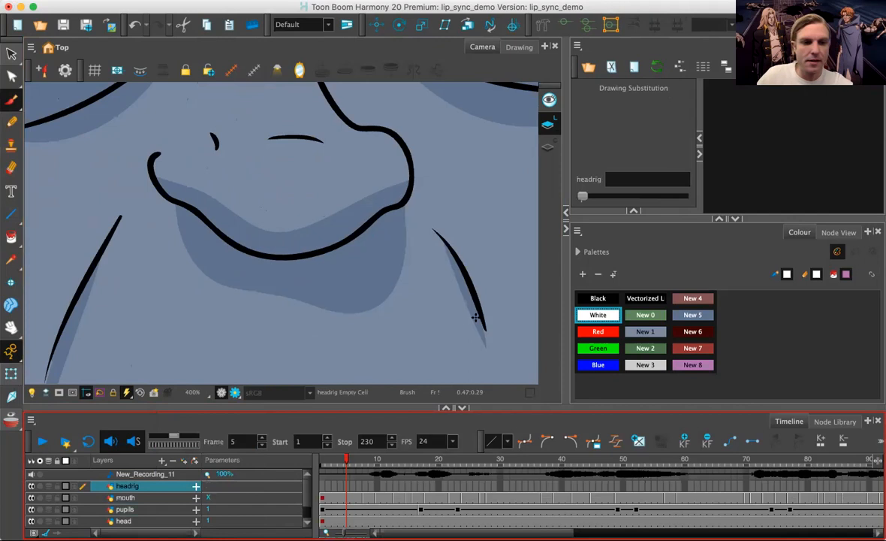
# Step: Paint a small brush dab in the New 5 colour just below the nose on the headrig layer
pyautogui.click(686, 315)
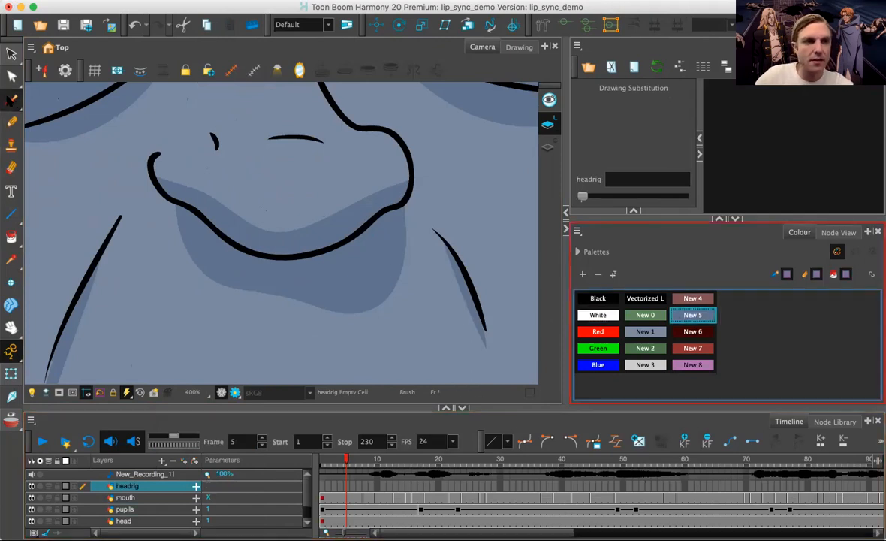
pyautogui.click(11, 105)
pyautogui.click(45, 98)
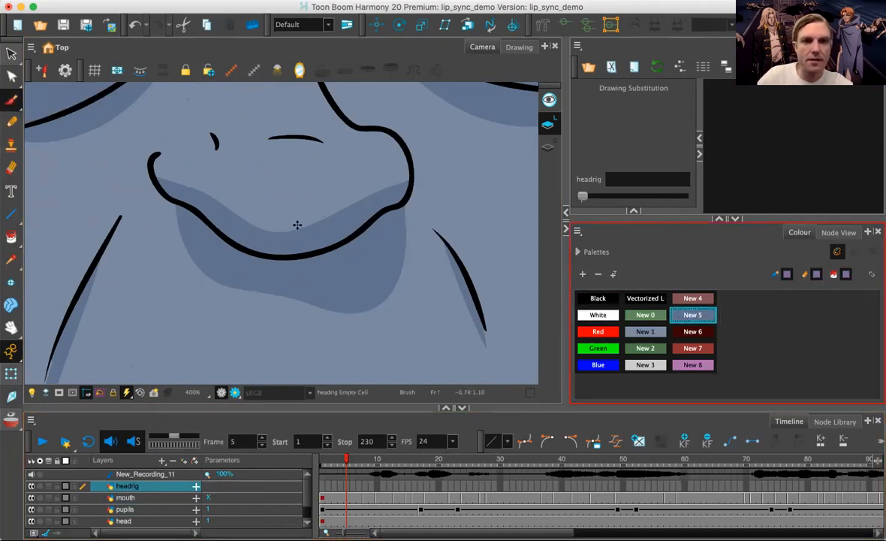
pyautogui.click(325, 238)
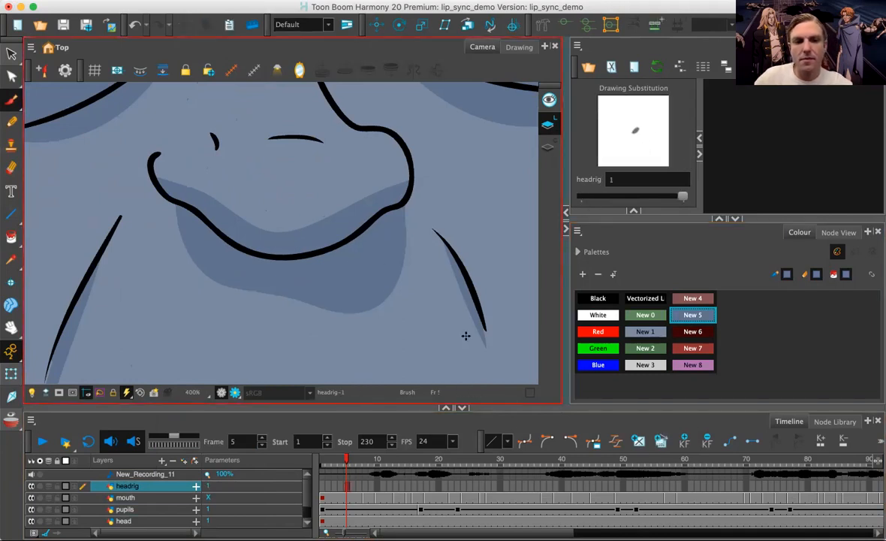
# Step: Start the headrig drawing at frame 1 and extend its exposure to frame 230 with Overwrite
pyautogui.moveTo(347, 487); pyautogui.dragTo(325, 488)
pyautogui.click(346, 489)
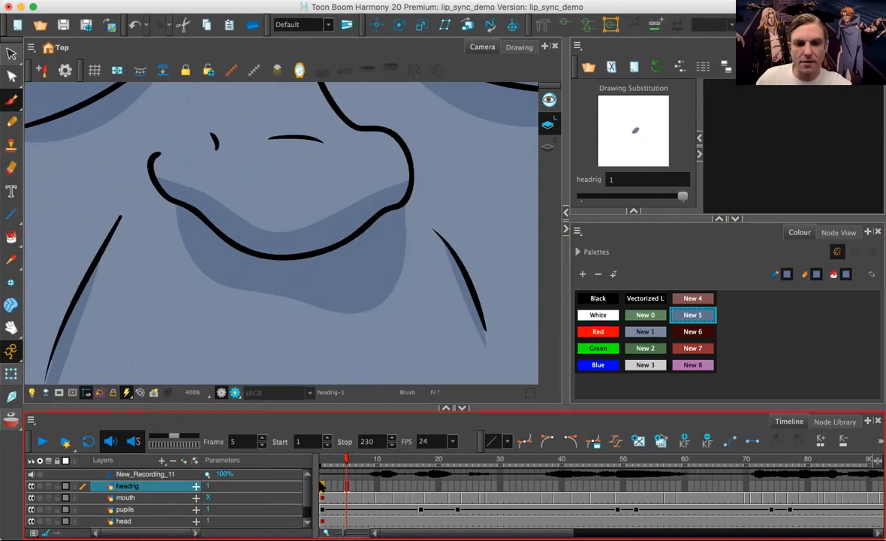
pyautogui.rightClick(323, 488)
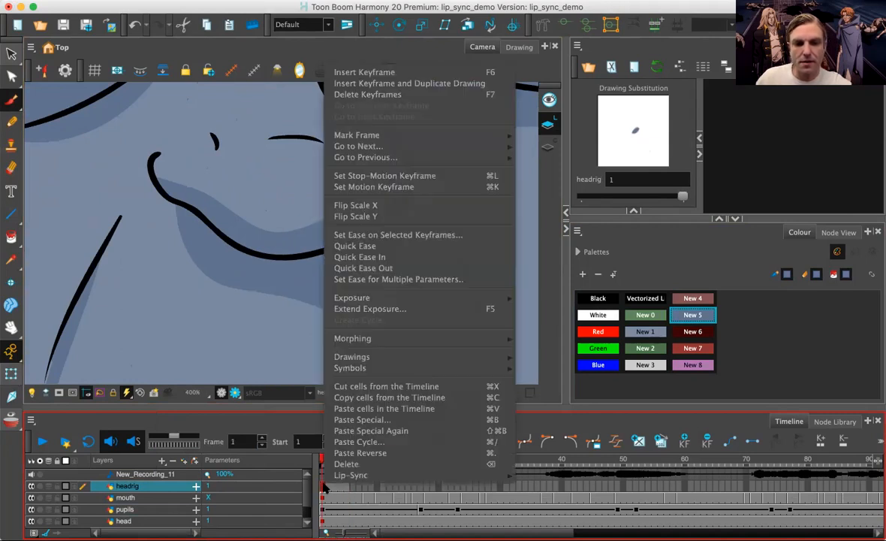
pyautogui.click(361, 308)
pyautogui.write('230')
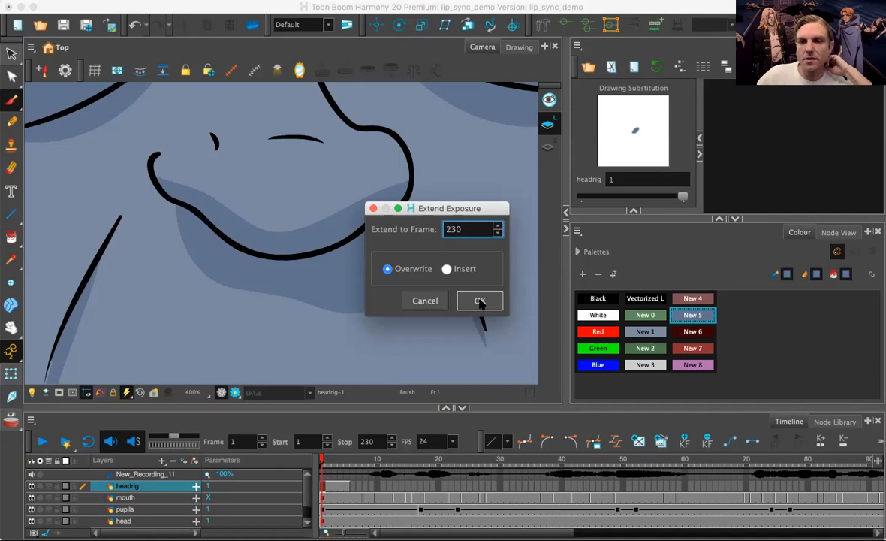
pyautogui.click(480, 301)
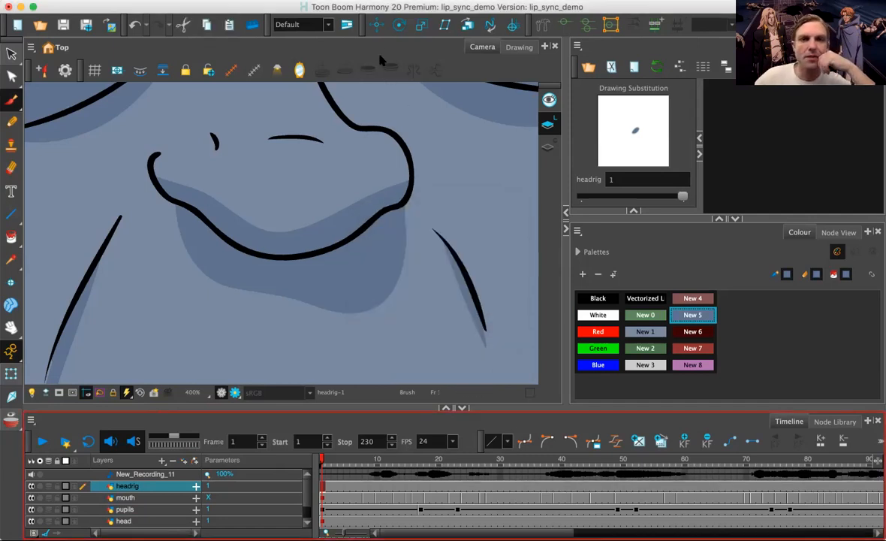
# Step: Parent the mouth, pupils and head layers to the headrig layer
pyautogui.press('2')
pyautogui.press('2')
pyautogui.press('2')
pyautogui.press('2')
pyautogui.press('2')
pyautogui.press('2')
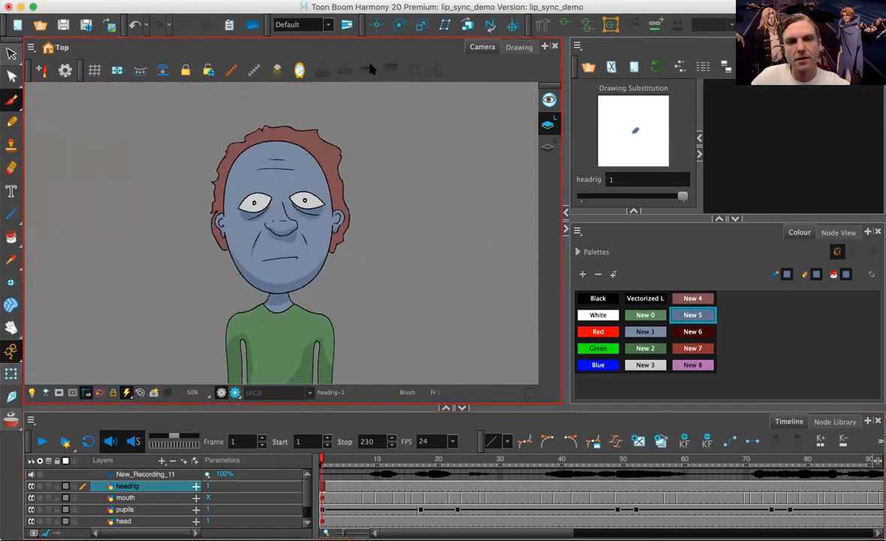
pyautogui.scroll(2, 296, 252)
pyautogui.scroll(-2, 302, 253)
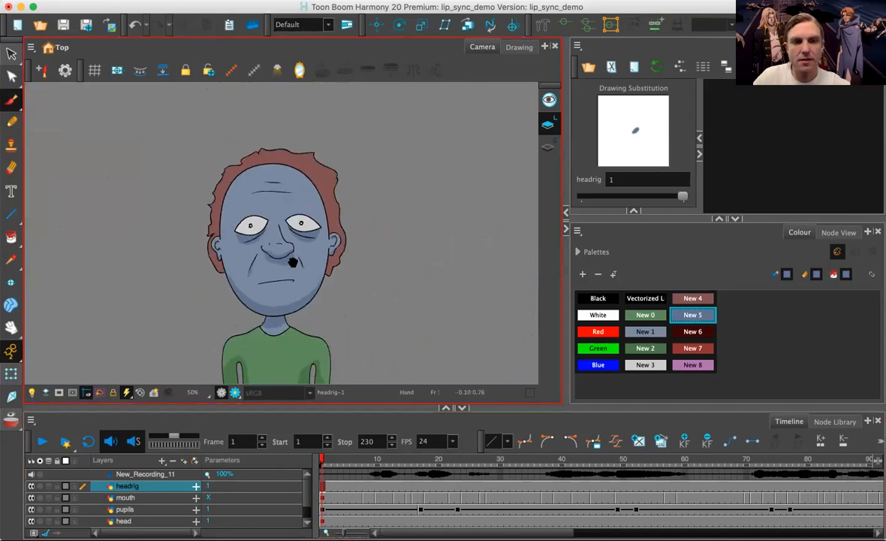
pyautogui.moveTo(293, 261); pyautogui.dragTo(311, 228)
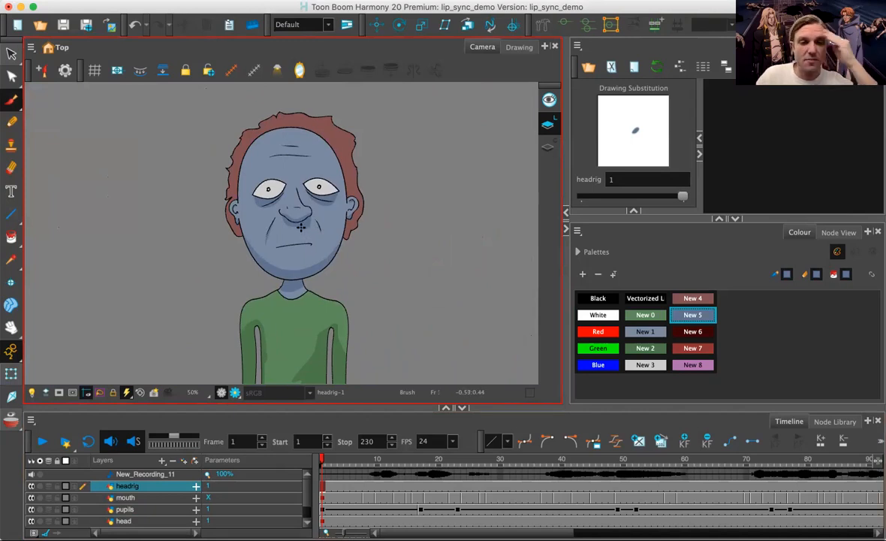
pyautogui.click(126, 497)
pyautogui.keyDown('shift'); pyautogui.click(143, 518); pyautogui.keyUp('shift')
pyautogui.moveTo(138, 500)
pyautogui.mouseDown()
pyautogui.moveTo(135, 487)
pyautogui.moveTo(140, 494)
pyautogui.mouseUp()
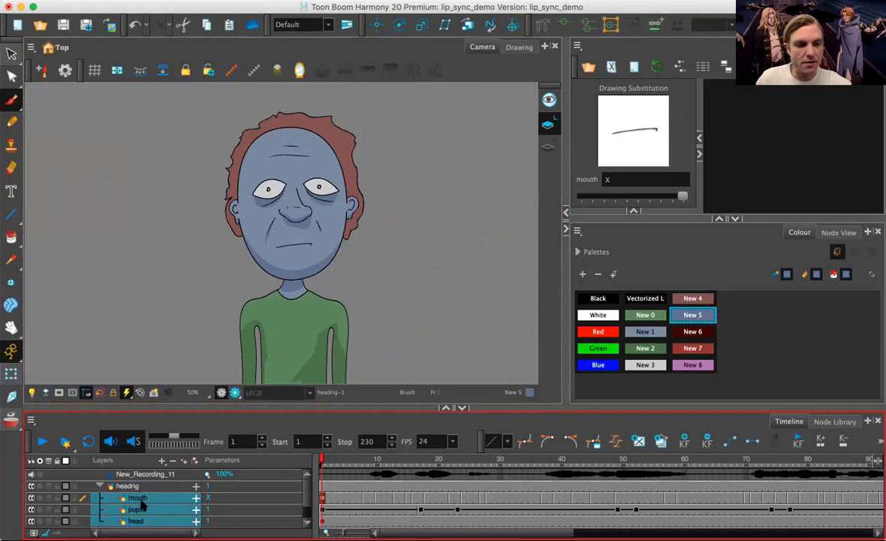
# Step: Move the headrig layer's pivot to the chin with the Transform tool and tilt the head counter-clockwise at frame 1
pyautogui.scroll(-1, 300, 499)
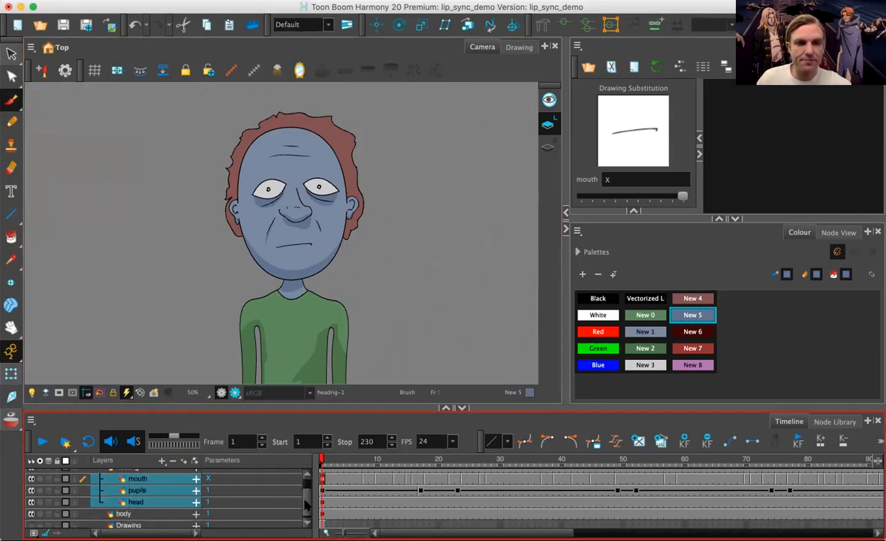
pyautogui.scroll(1, 290, 492)
pyautogui.click(159, 481)
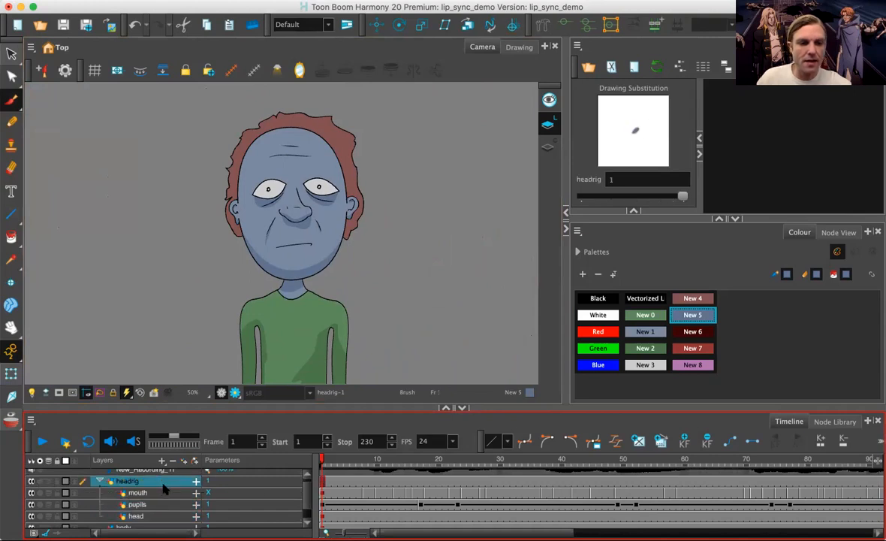
pyautogui.click(11, 374)
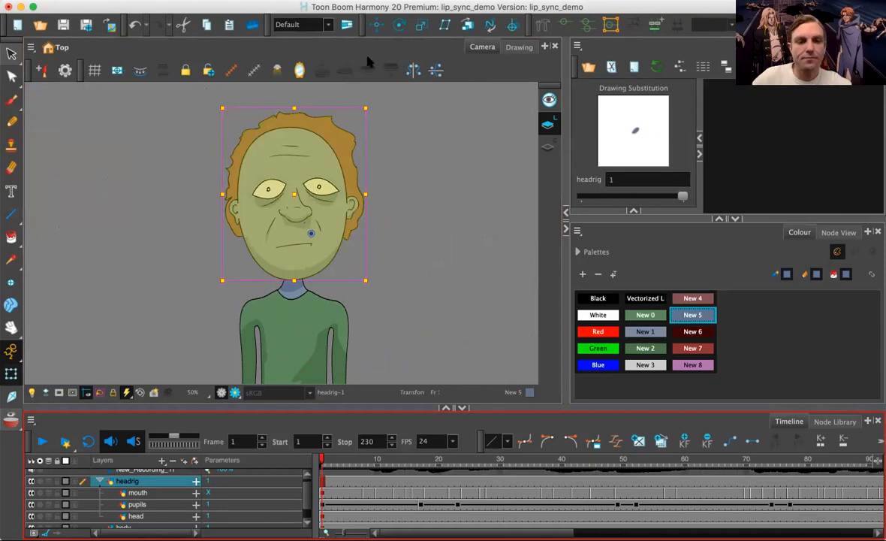
pyautogui.press('2')
pyautogui.press('2')
pyautogui.press('2')
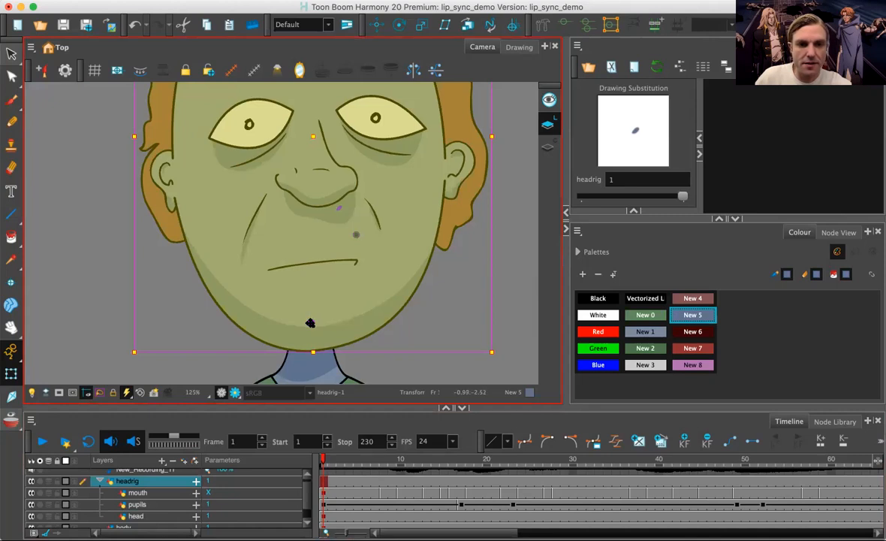
pyautogui.press('1')
pyautogui.press('1')
pyautogui.press('1')
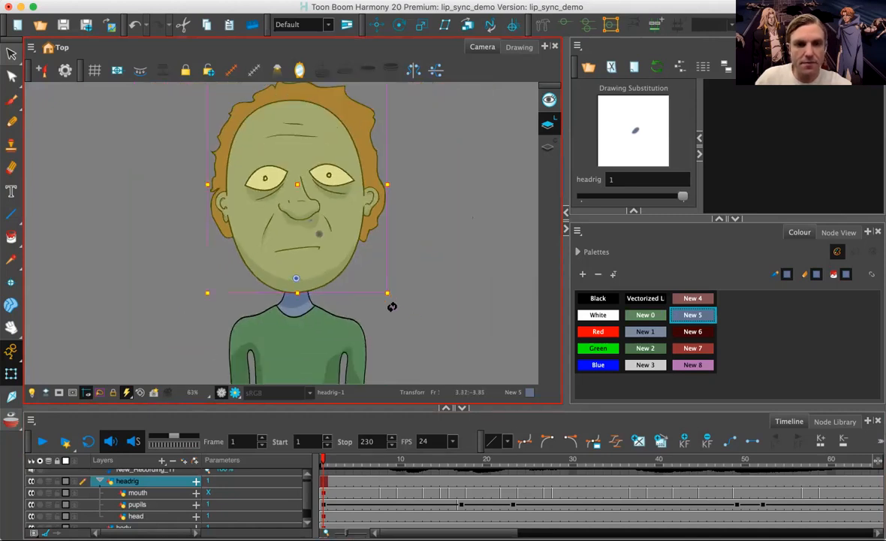
pyautogui.moveTo(391, 306); pyautogui.dragTo(397, 287)
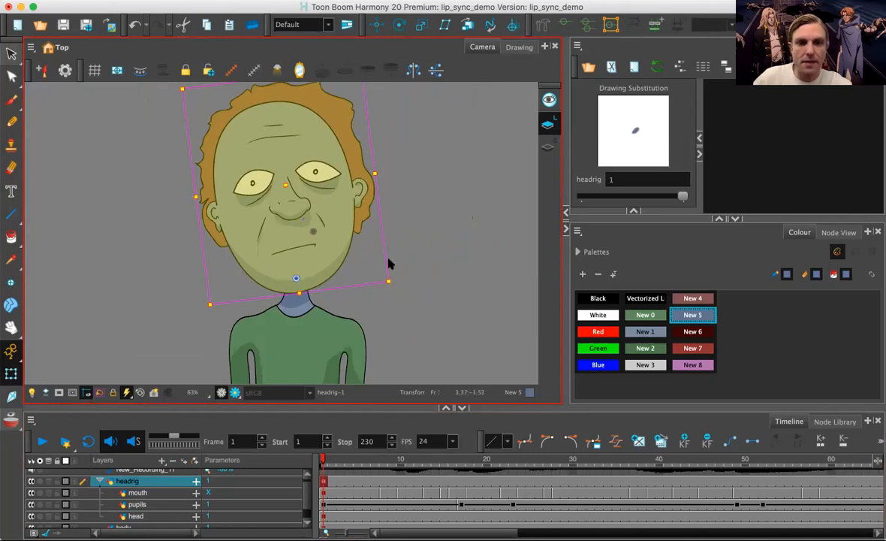
# Step: Tilt the head clockwise at frame 19 and copy headrig's frame 1 keyframe to frame 16
pyautogui.moveTo(383, 459)
pyautogui.mouseDown()
pyautogui.moveTo(460, 459)
pyautogui.moveTo(326, 456)
pyautogui.mouseUp()
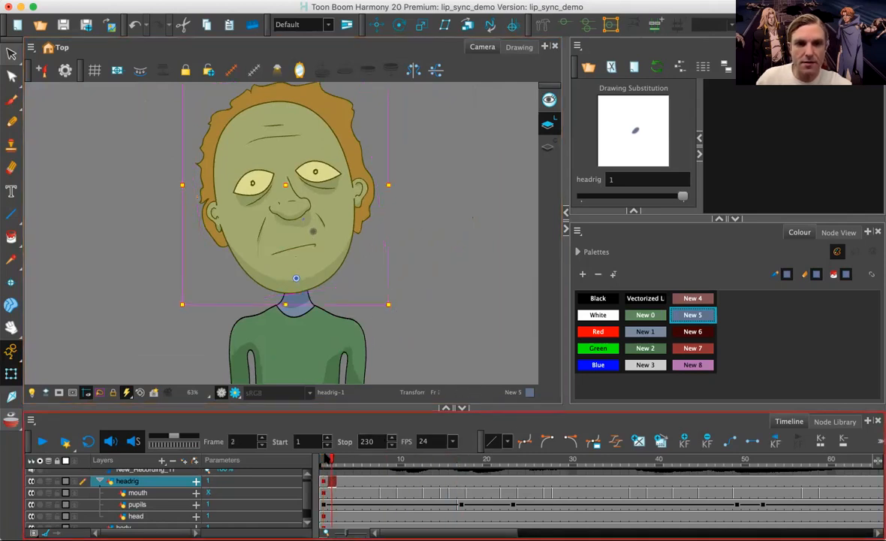
pyautogui.click(42, 440)
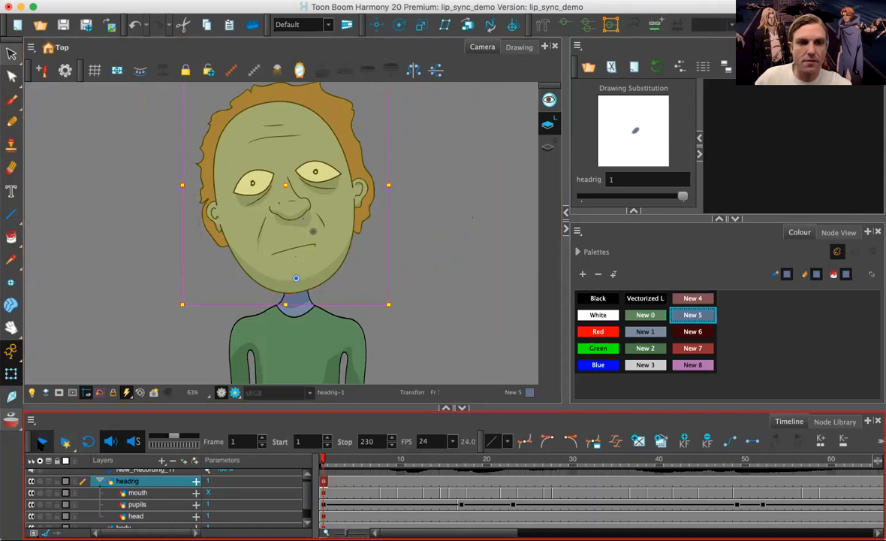
pyautogui.press('space')
pyautogui.moveTo(394, 308); pyautogui.dragTo(382, 332)
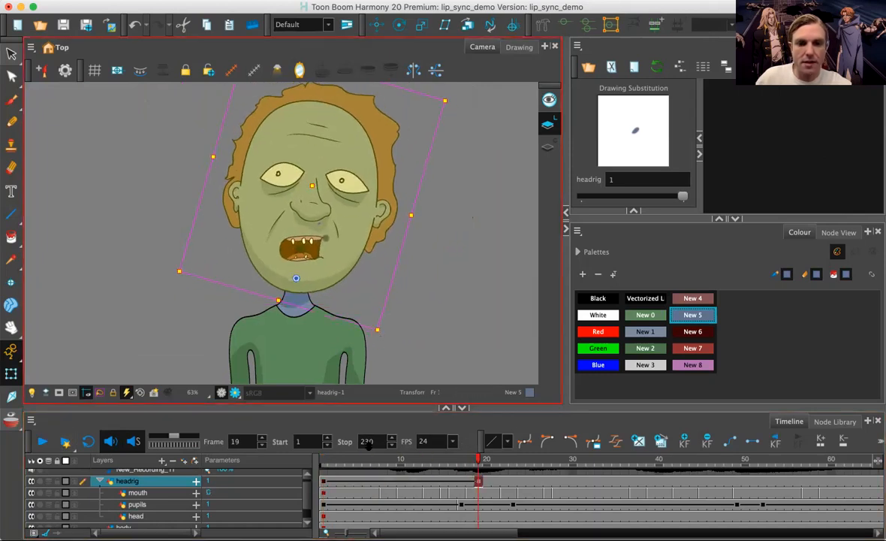
pyautogui.click(324, 482)
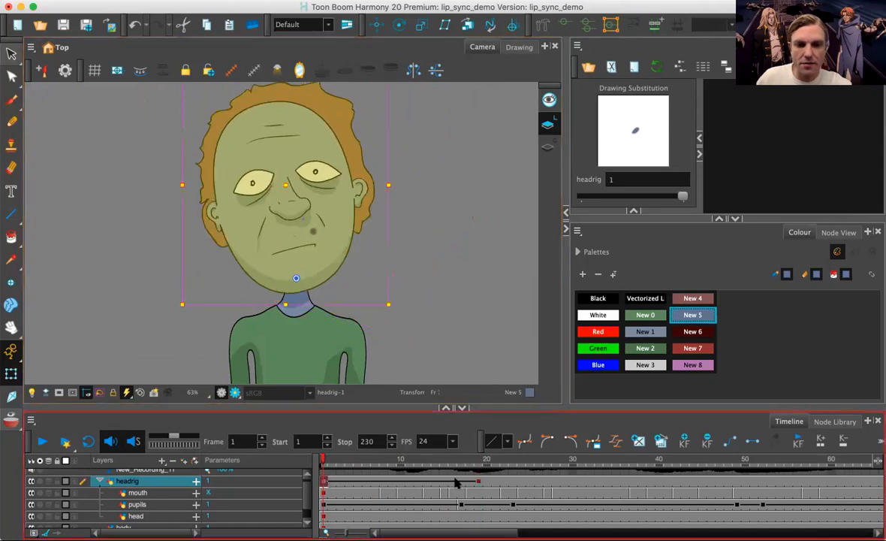
pyautogui.click(452, 480)
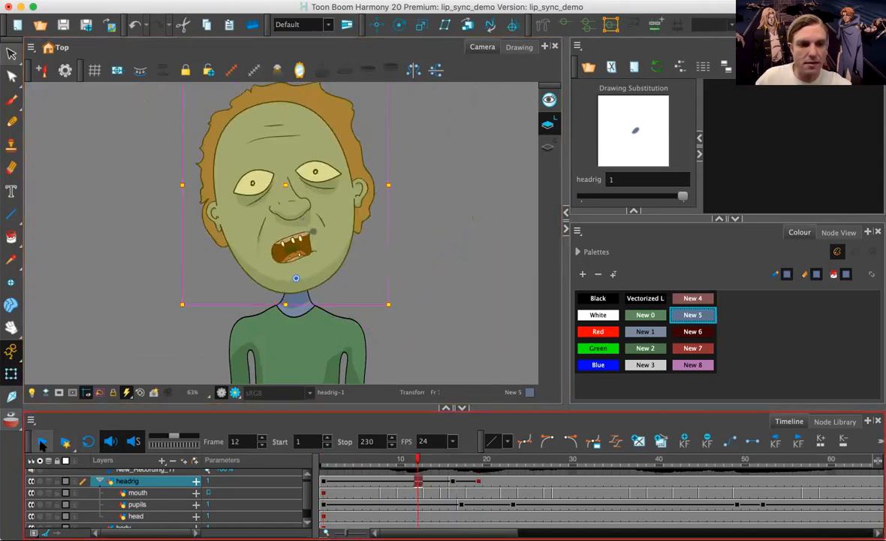
# Step: Rotate the head counter-clockwise to nearly upright at frame 55 and copy headrig's frame 19 keyframe to frame 49
pyautogui.click(41, 442)
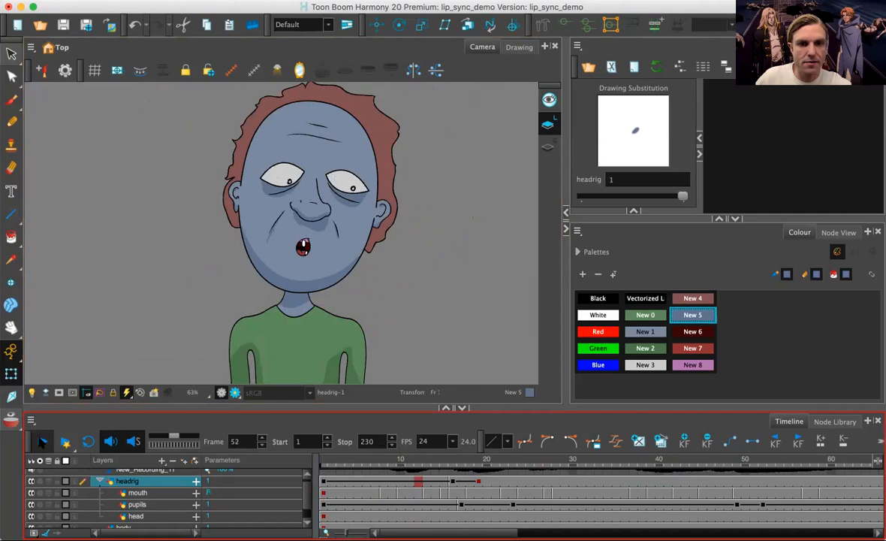
pyautogui.click(42, 443)
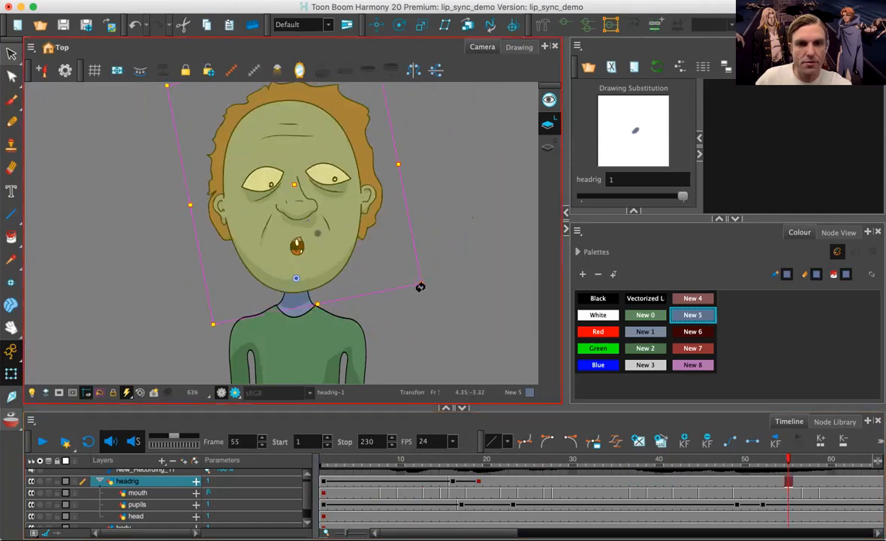
pyautogui.click(481, 488)
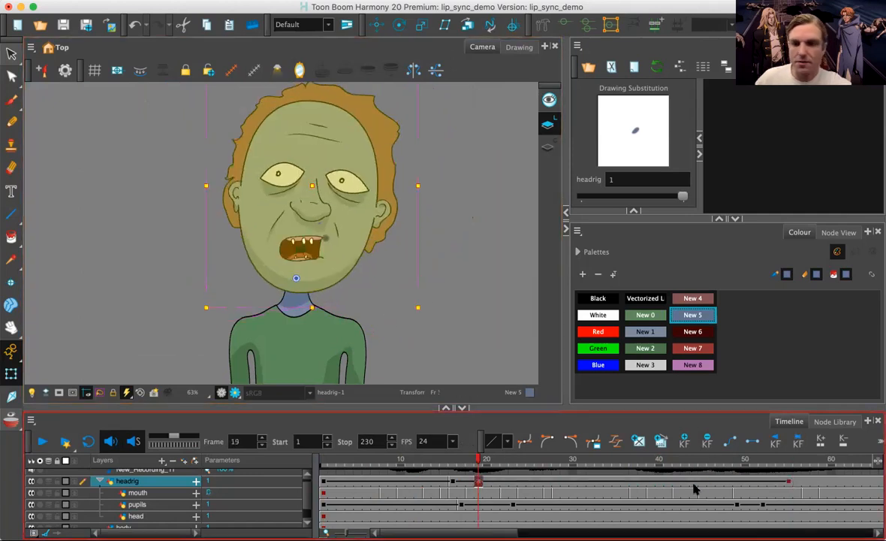
pyautogui.click(736, 483)
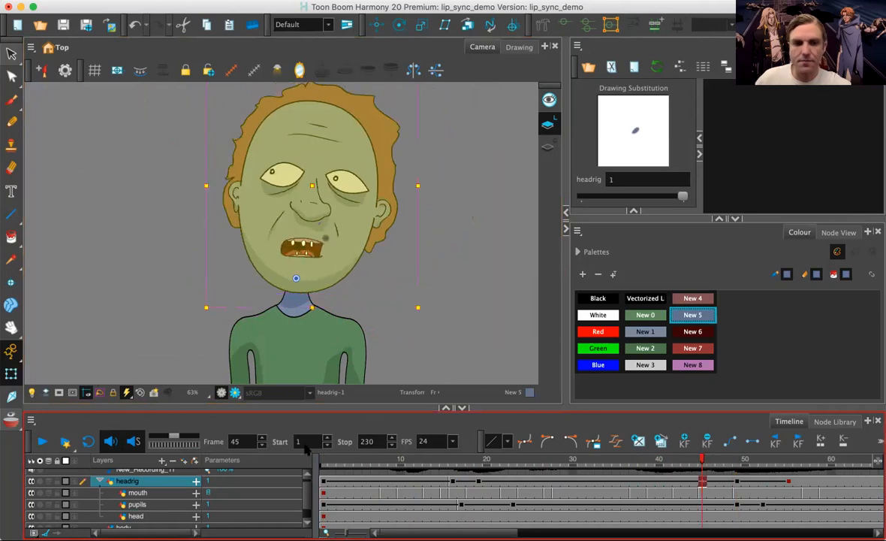
# Step: Tilt the head slightly clockwise at frame 82 and copy headrig's frame 55 keyframe to frame 77
pyautogui.click(41, 442)
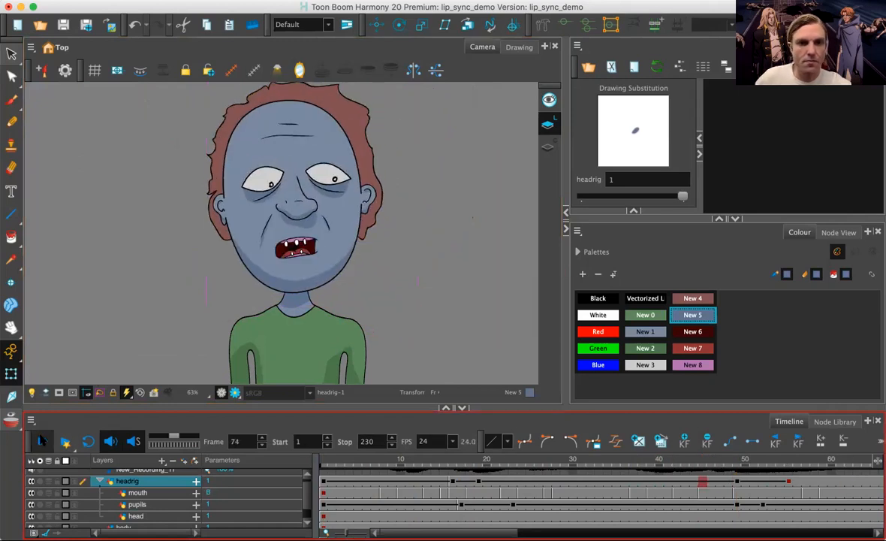
pyautogui.click(42, 442)
pyautogui.moveTo(393, 303); pyautogui.dragTo(390, 311)
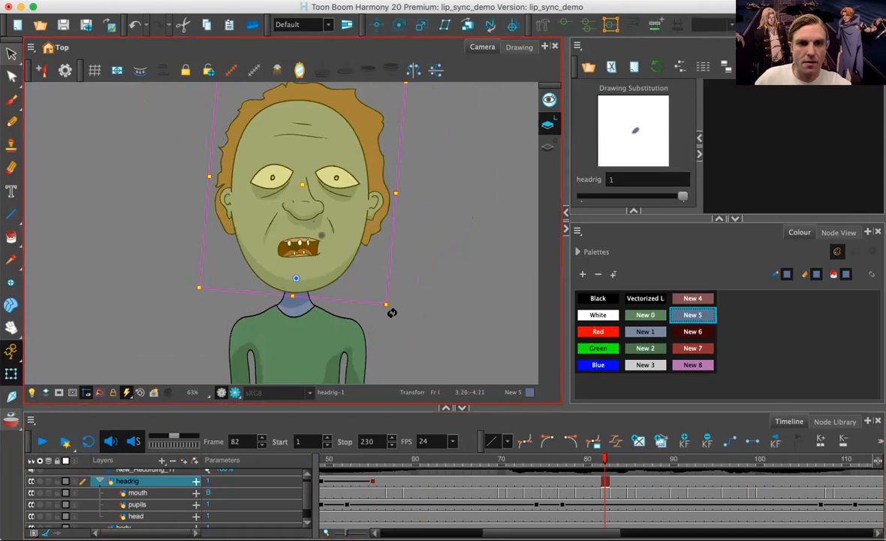
pyautogui.click(373, 482)
pyautogui.press('super+c')
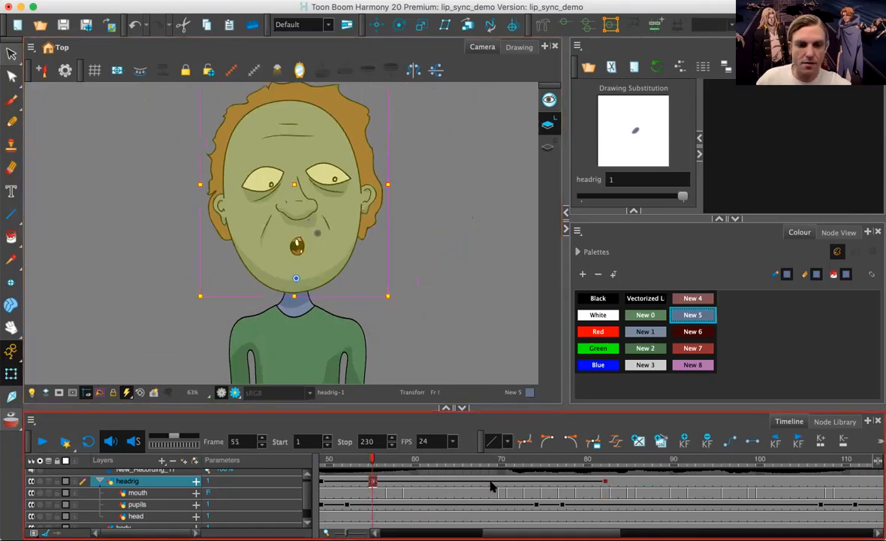
pyautogui.click(563, 482)
pyautogui.press('super+v')
pyautogui.click(524, 460)
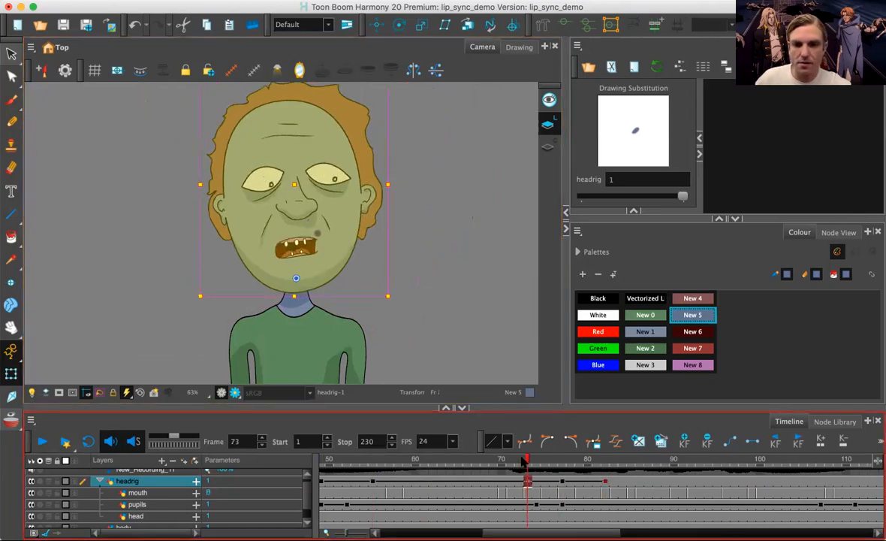
# Step: Tilt the head counter-clockwise at frame 117 and copy headrig's frame 82 keyframe to frame 104
pyautogui.click(42, 442)
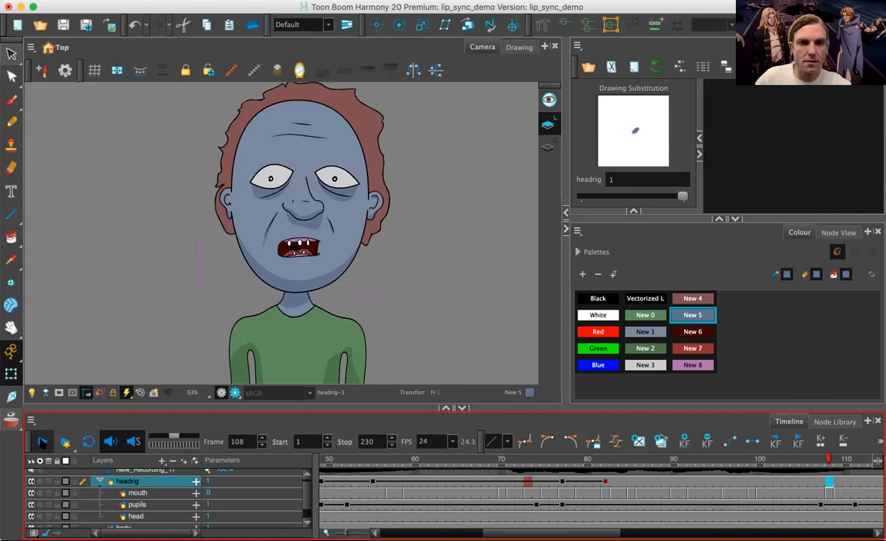
pyautogui.click(42, 443)
pyautogui.moveTo(406, 304); pyautogui.dragTo(400, 293)
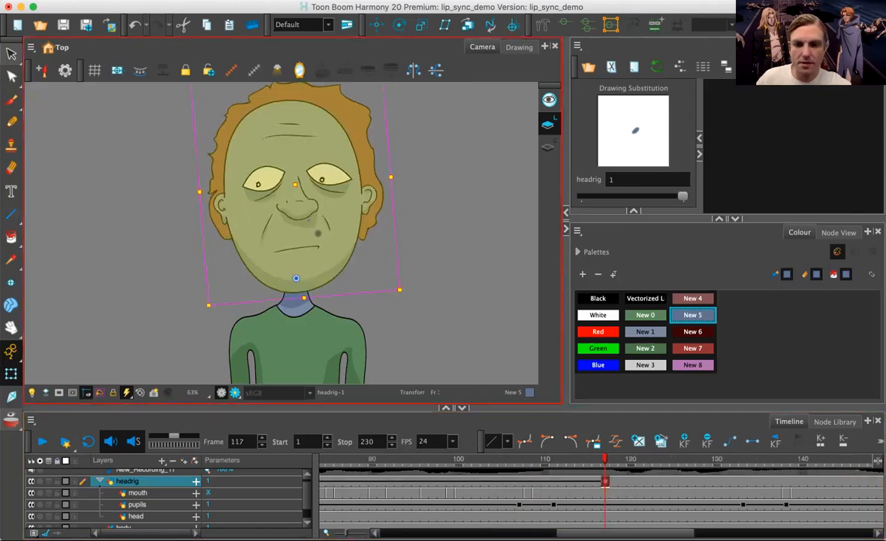
pyautogui.hscroll(-3, 559, 514)
pyautogui.click(367, 482)
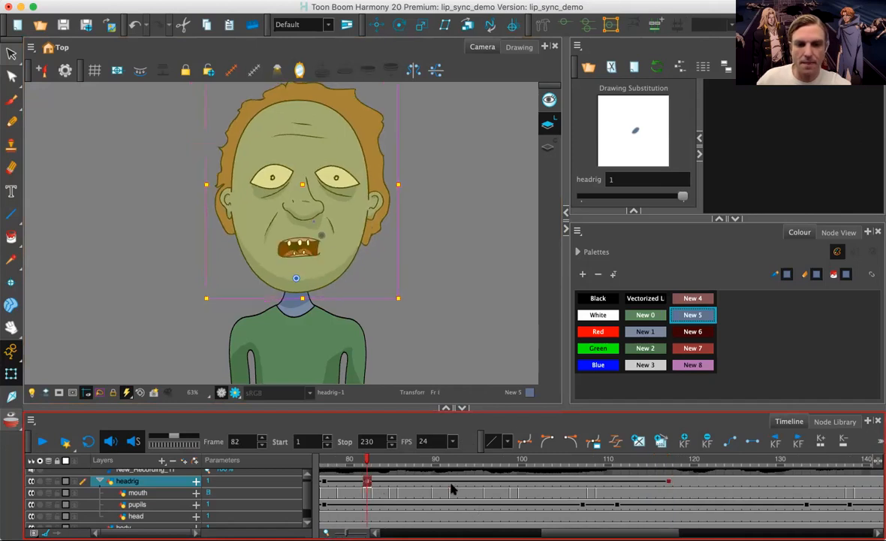
pyautogui.click(557, 482)
pyautogui.click(488, 482)
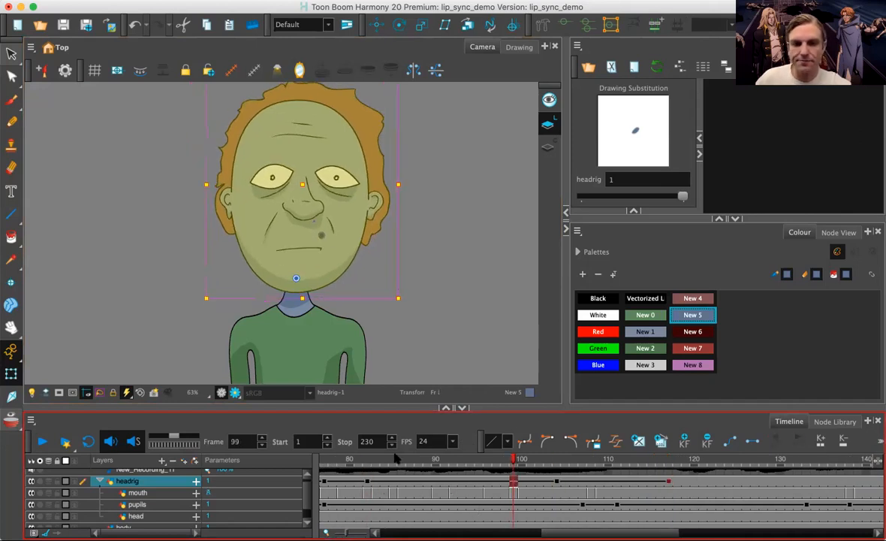
# Step: Tilt the head clockwise at frame 151 and copy headrig's frame 117 keyframe to frame 135
pyautogui.click(41, 441)
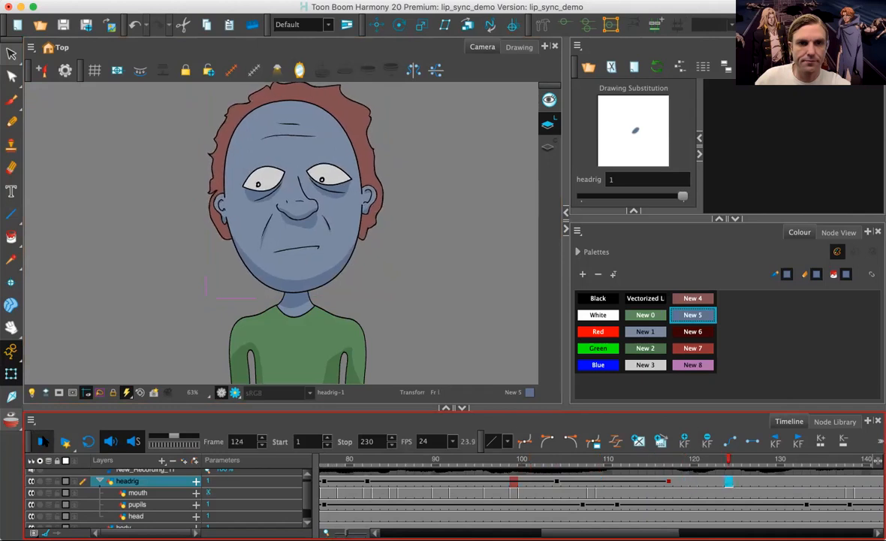
pyautogui.click(41, 441)
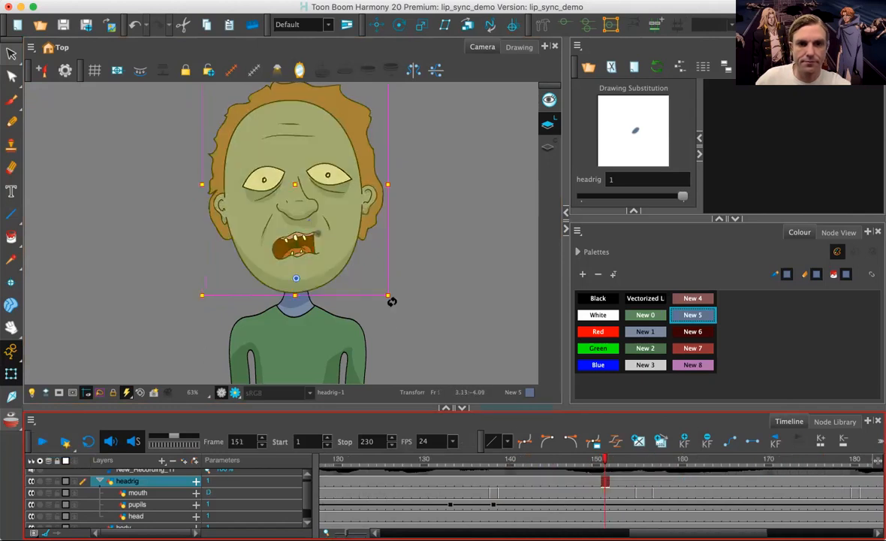
pyautogui.moveTo(391, 301); pyautogui.dragTo(391, 309)
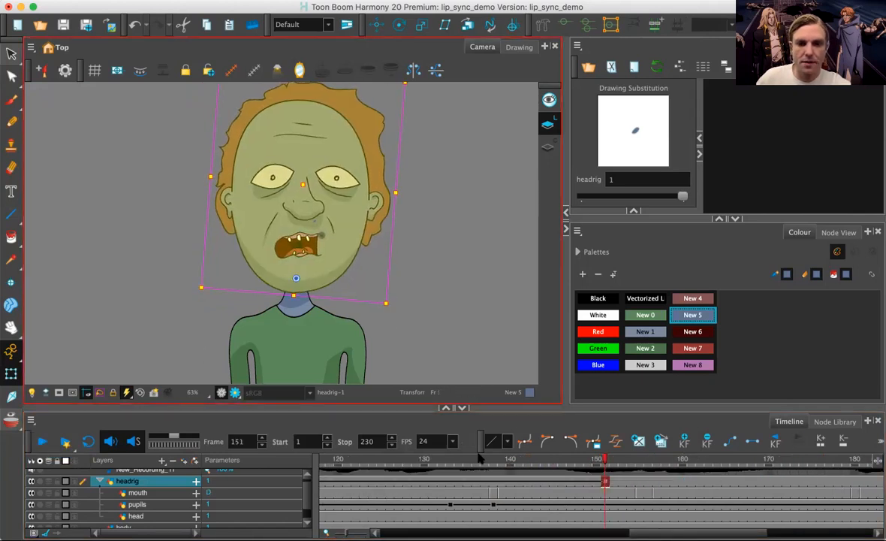
pyautogui.hscroll(-3, 612, 522)
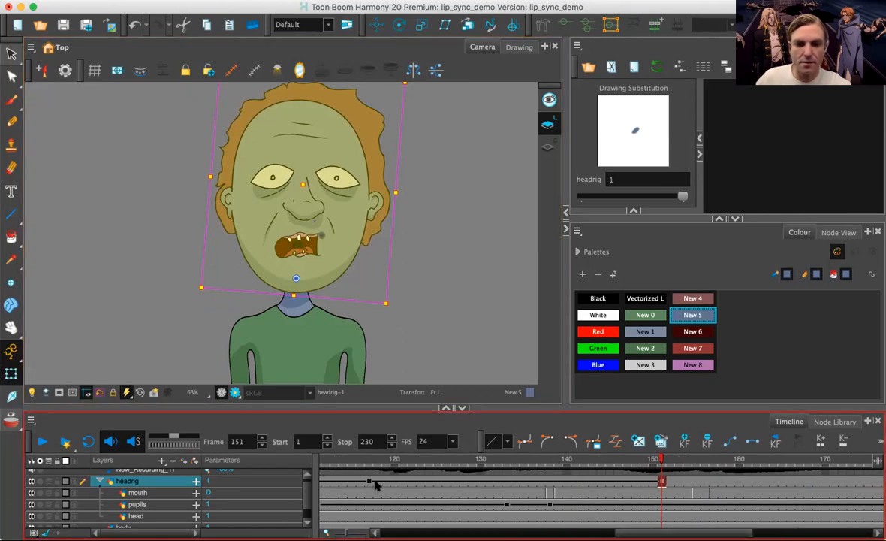
pyautogui.click(368, 481)
pyautogui.click(523, 481)
pyautogui.press('super+v')
# Step: Tilt the head further clockwise at frame 212 and copy headrig's frame 151 keyframe to frame 205
pyautogui.click(472, 459)
pyautogui.click(43, 441)
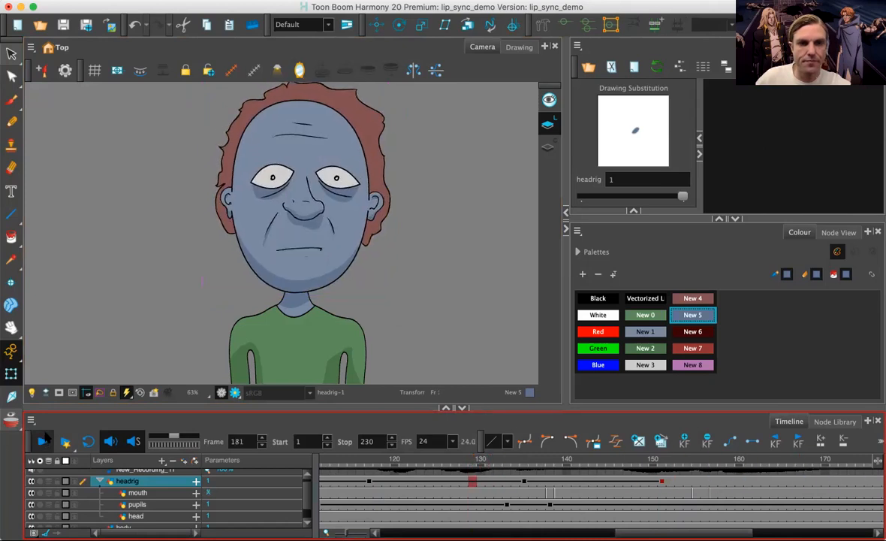
pyautogui.click(43, 441)
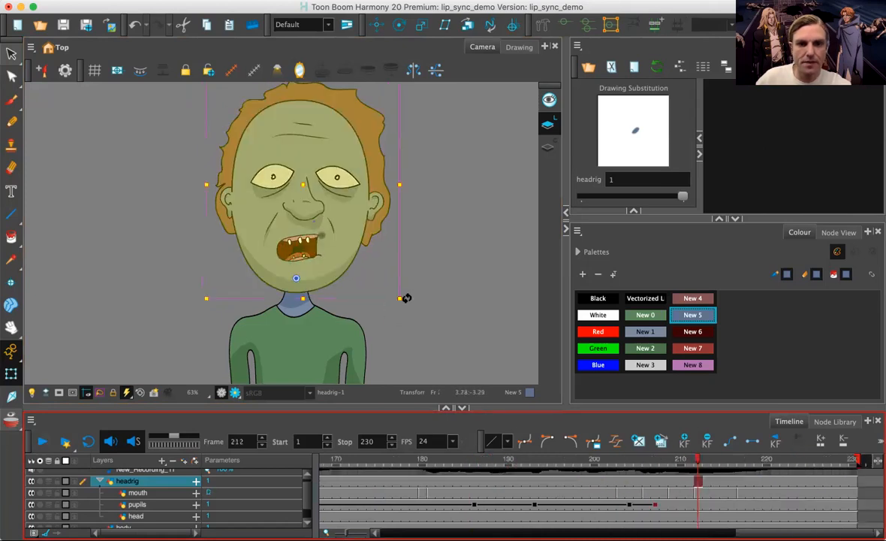
pyautogui.moveTo(408, 302); pyautogui.dragTo(400, 312)
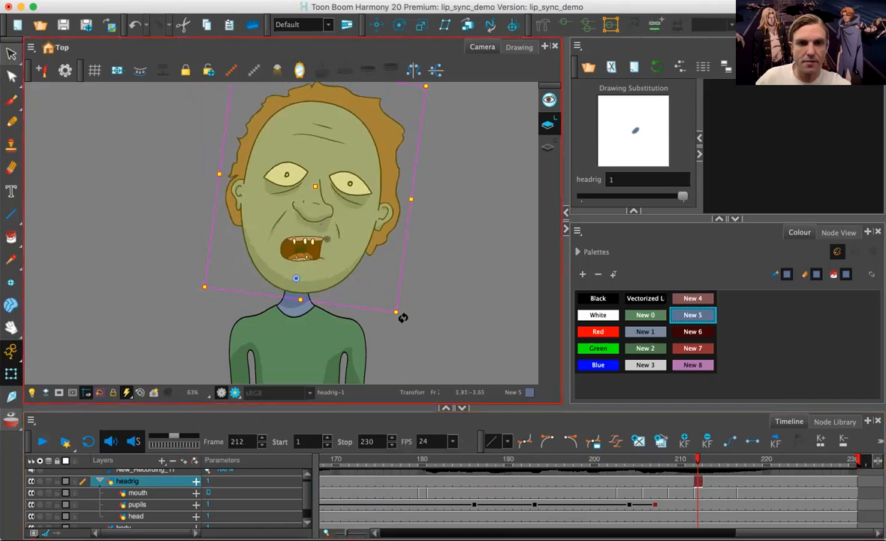
pyautogui.hscroll(-5, 390, 474)
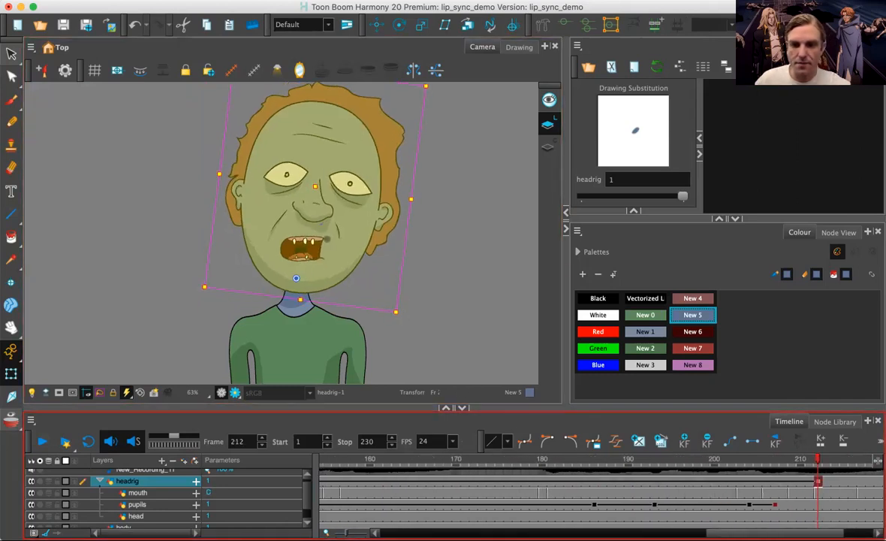
pyautogui.click(389, 474)
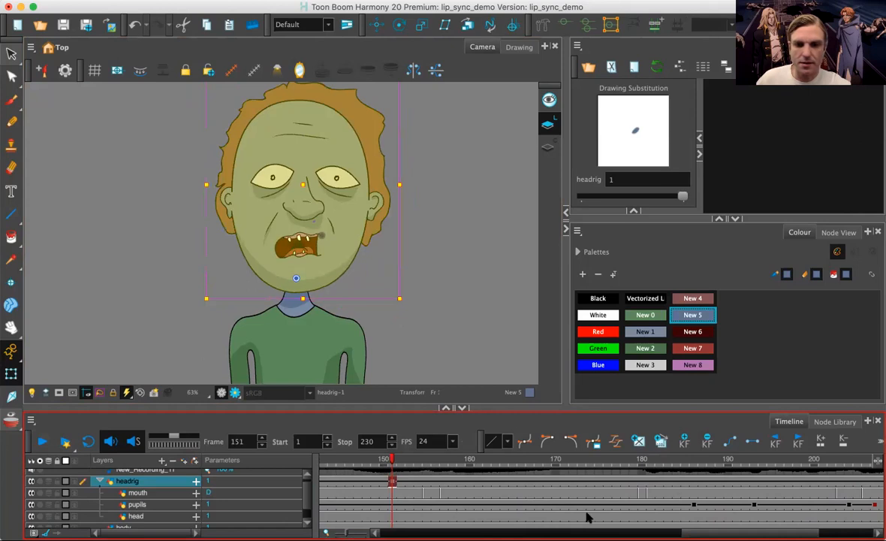
pyautogui.hscroll(5, 781, 506)
pyautogui.click(636, 482)
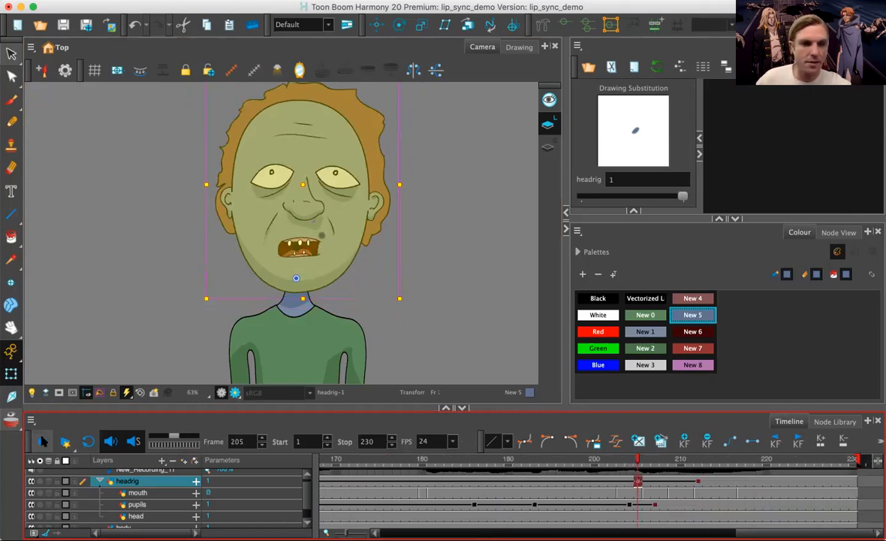
# Step: Play the animation through to review the head tilts against the lip-sync
pyautogui.click(42, 443)
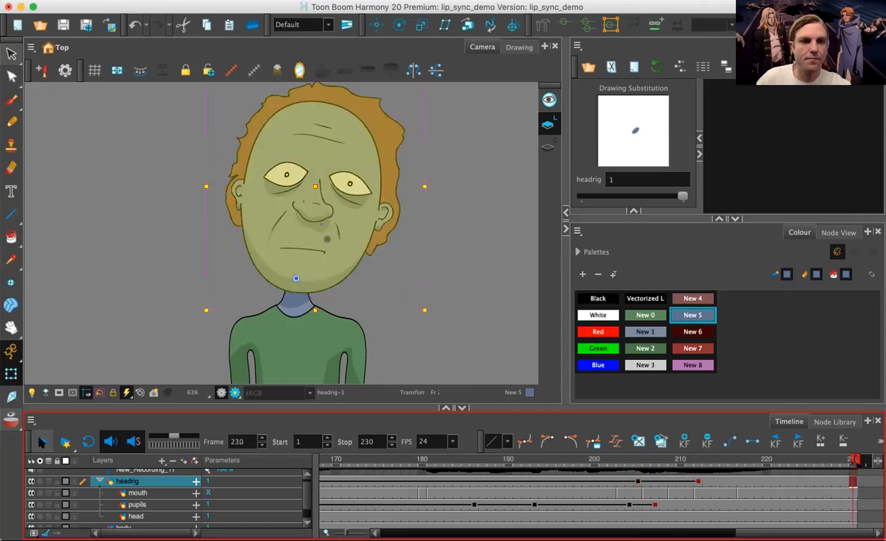
pyautogui.click(42, 443)
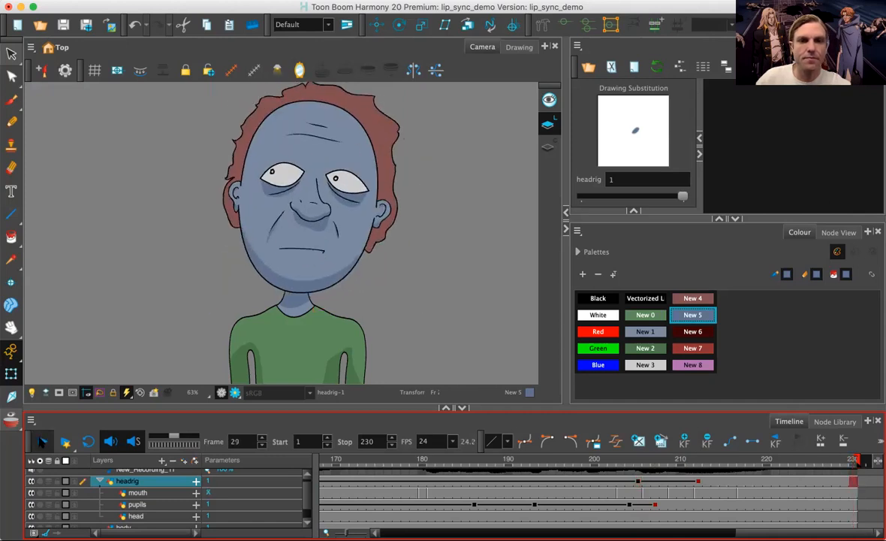
pyautogui.click(238, 47)
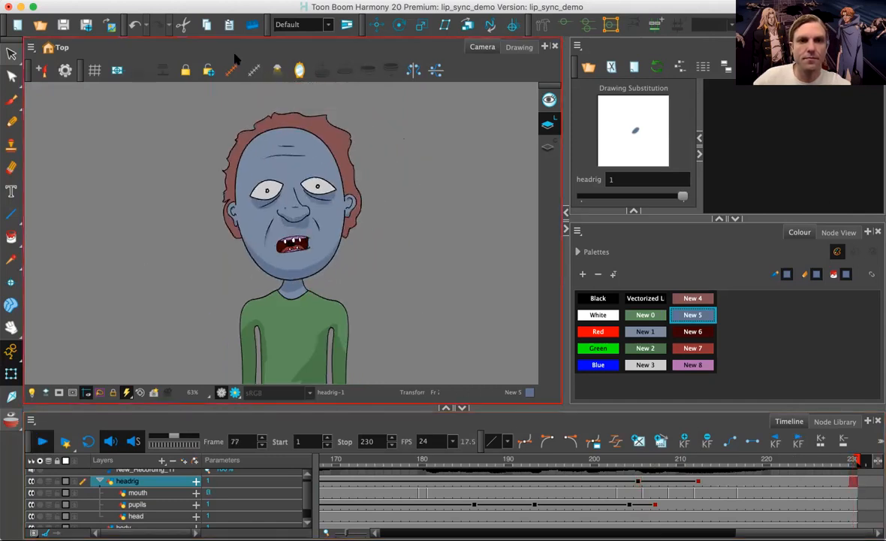
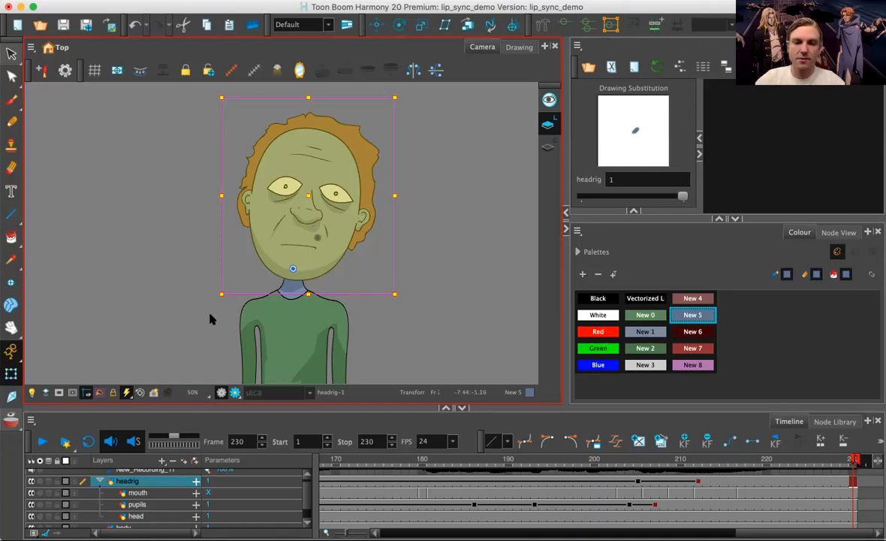
# Step: Select the mouth layer's drawing at frame 9 and choose the Brush tool with the Black colour
pyautogui.moveTo(823, 533); pyautogui.dragTo(460, 532)
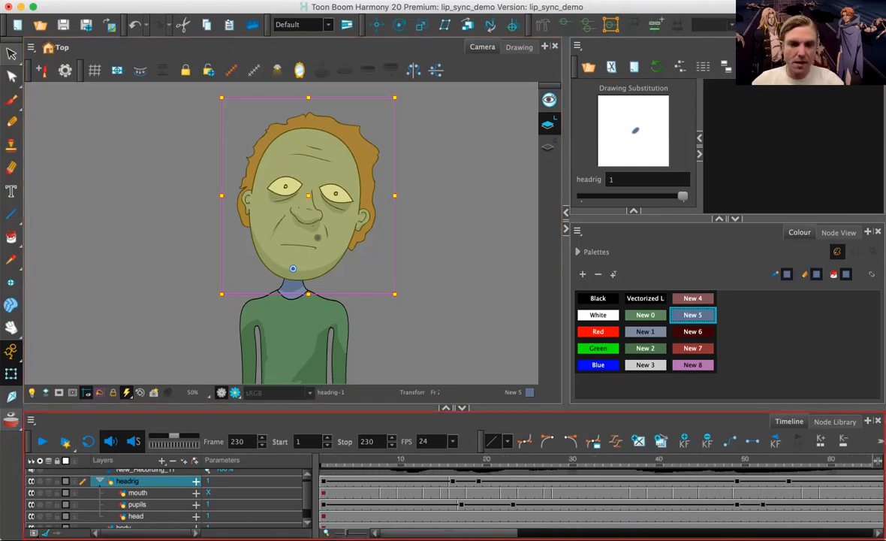
pyautogui.click(391, 492)
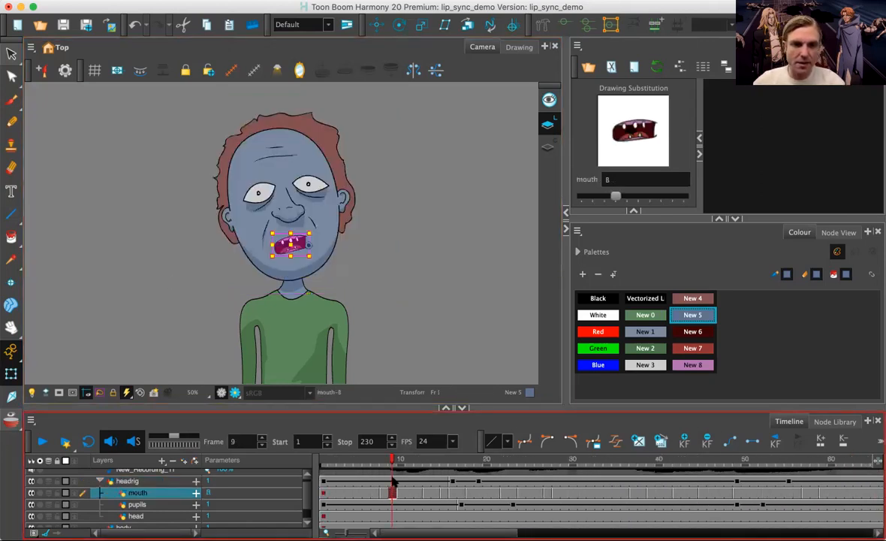
pyautogui.click(313, 41)
pyautogui.press('2')
pyautogui.press('2')
pyautogui.press('2')
pyautogui.press('2')
pyautogui.press('space')
pyautogui.moveTo(274, 153); pyautogui.dragTo(244, 292)
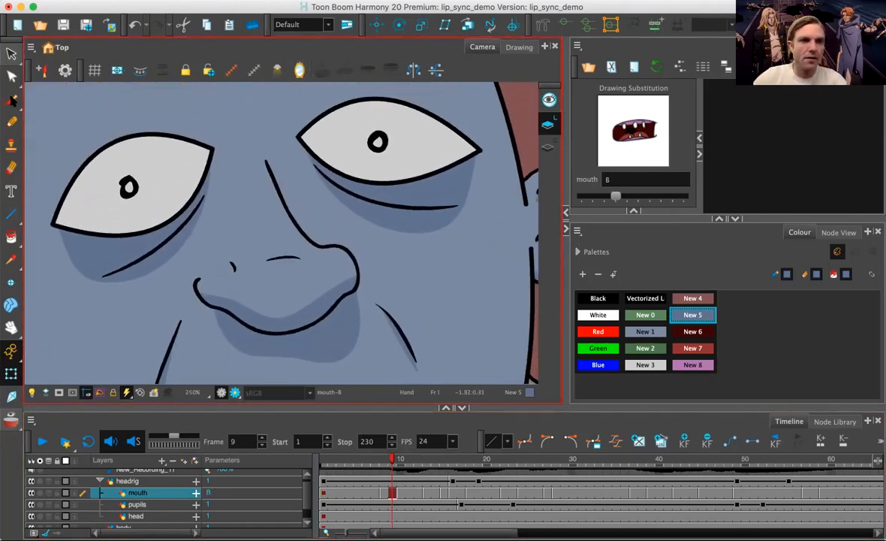
pyautogui.click(11, 99)
pyautogui.click(598, 299)
# Step: Try eyebrow strokes above the character's left-hand eye, first thin and with a maximum brush size of 16, and undo them
pyautogui.press('space')
pyautogui.moveTo(236, 184); pyautogui.dragTo(367, 249)
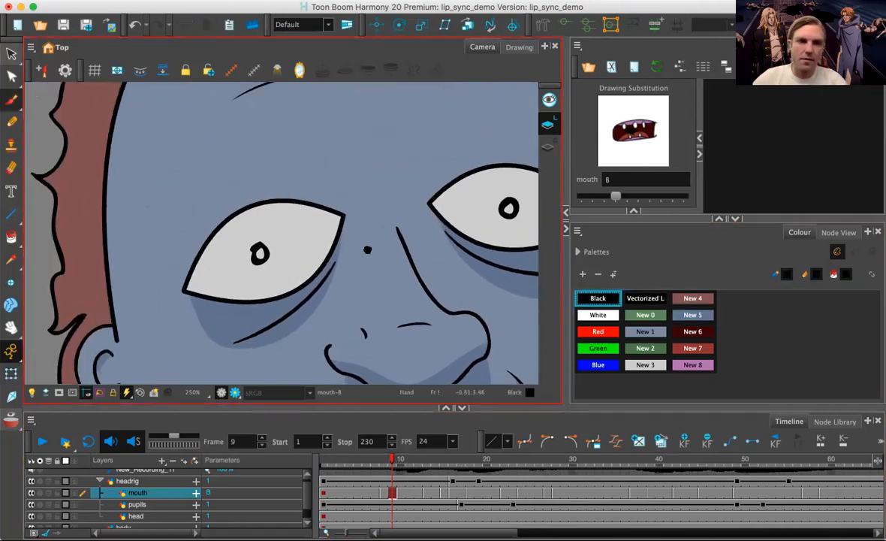
pyautogui.press('space')
pyautogui.moveTo(277, 150)
pyautogui.mouseDown()
pyautogui.moveTo(251, 172)
pyautogui.moveTo(163, 189)
pyautogui.mouseUp()
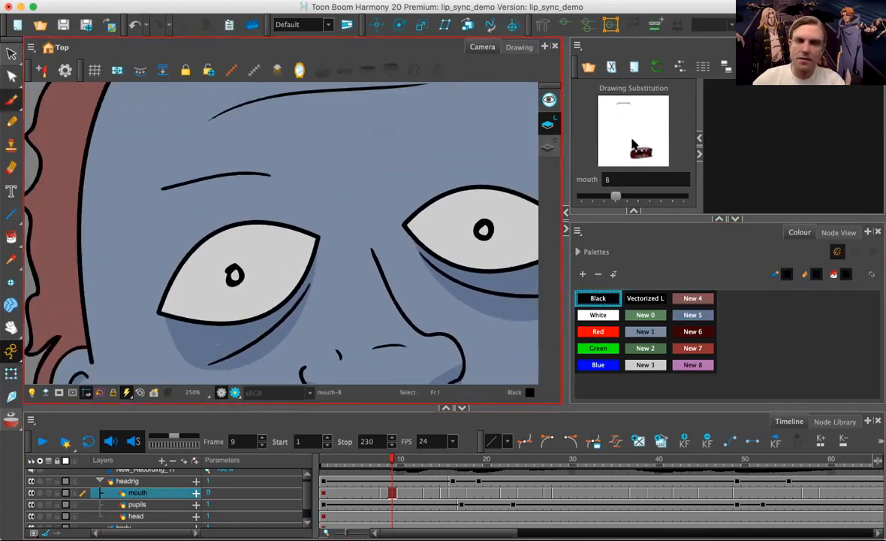
pyautogui.press('super+z')
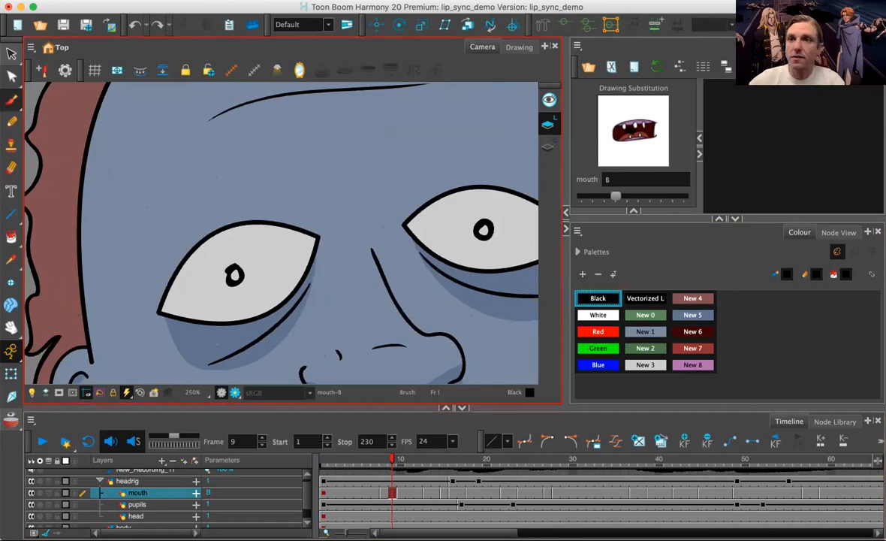
pyautogui.click(820, 47)
pyautogui.moveTo(598, 146); pyautogui.dragTo(604, 147)
pyautogui.moveTo(271, 163); pyautogui.dragTo(114, 198)
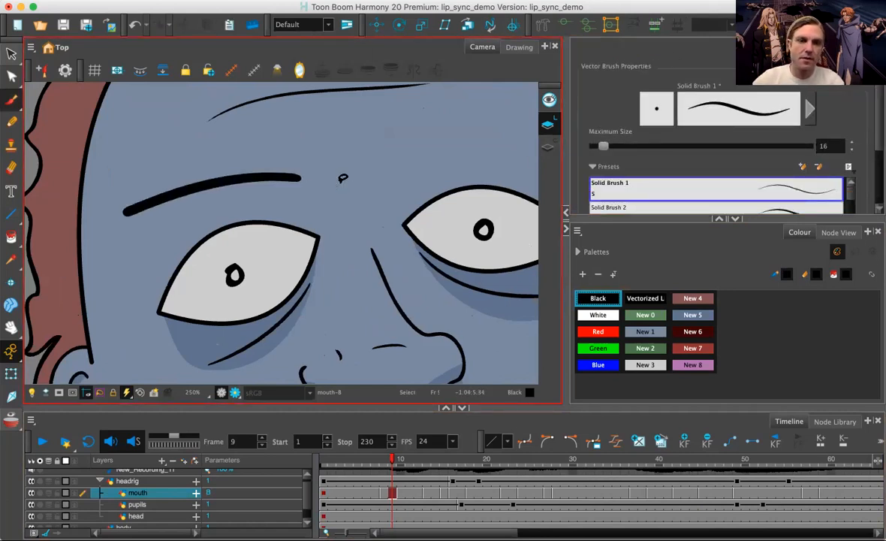
pyautogui.press('super+z')
pyautogui.moveTo(273, 181)
pyautogui.mouseDown()
pyautogui.moveTo(195, 199)
pyautogui.moveTo(142, 259)
pyautogui.mouseUp()
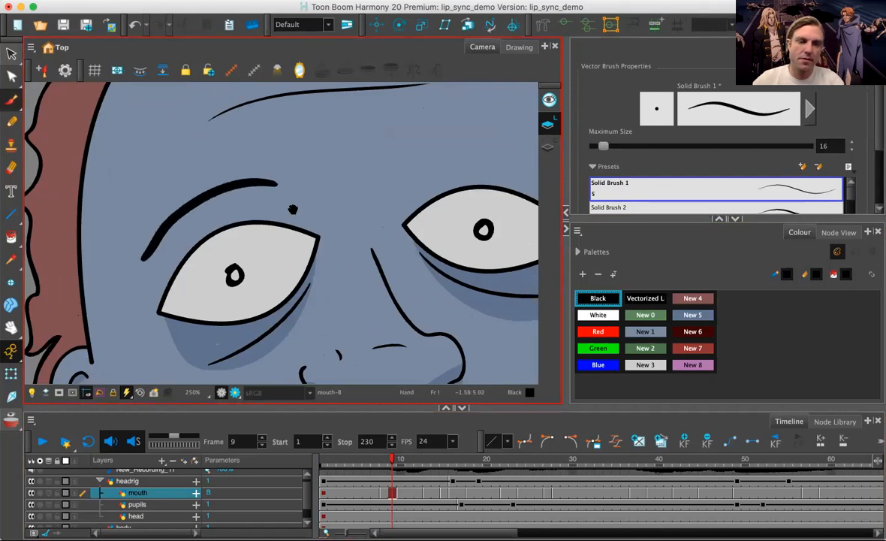
pyautogui.press('super+z')
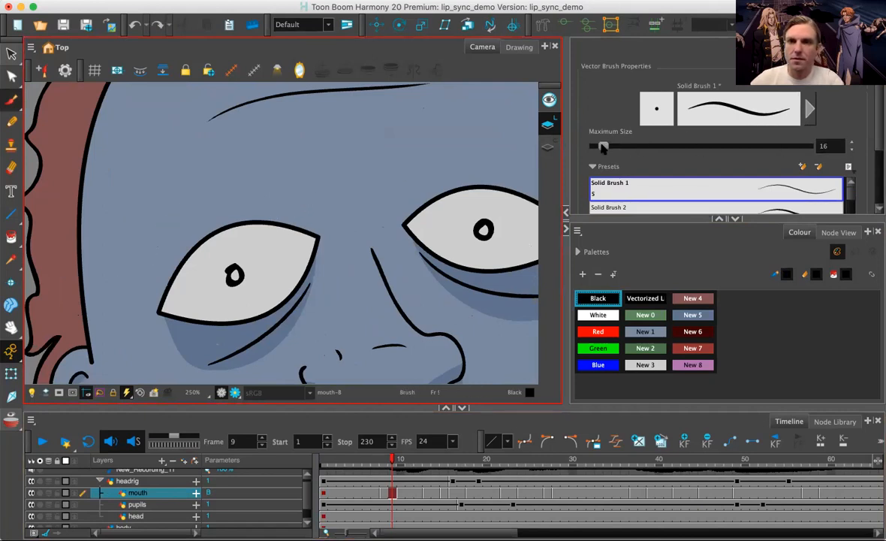
# Step: Set the brush's maximum size to 9.2 and draw a curved eyebrow above each eye in the mouth drawing at frame 9
pyautogui.moveTo(603, 147); pyautogui.dragTo(598, 146)
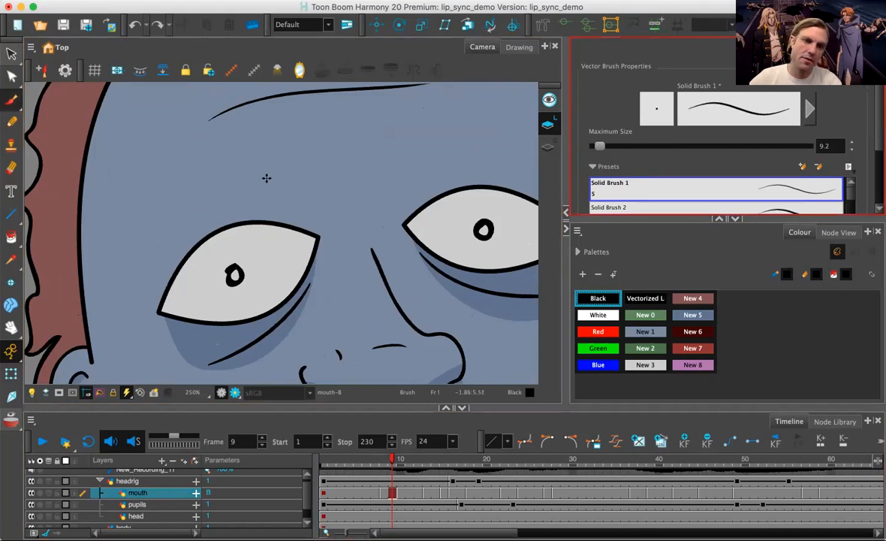
pyautogui.moveTo(274, 176)
pyautogui.mouseDown()
pyautogui.moveTo(159, 199)
pyautogui.moveTo(148, 253)
pyautogui.mouseUp()
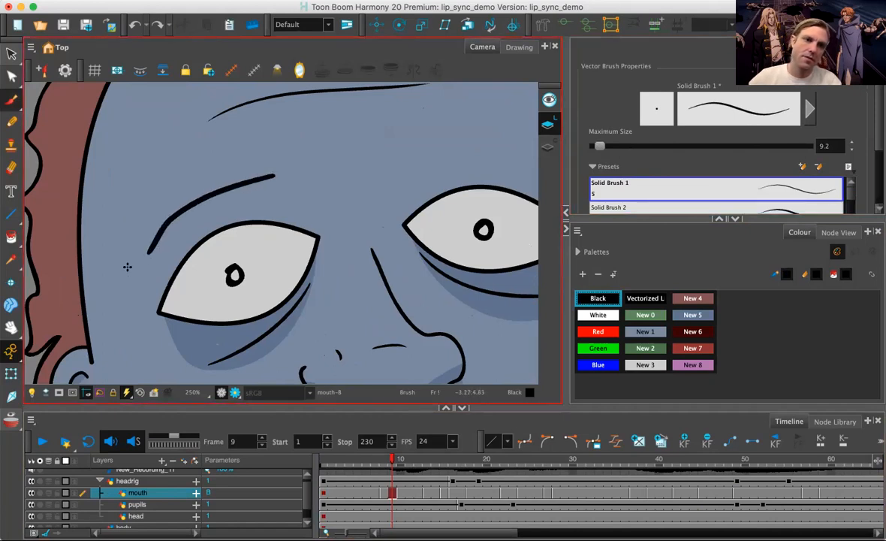
pyautogui.moveTo(329, 200); pyautogui.dragTo(206, 236)
pyautogui.moveTo(277, 182)
pyautogui.mouseDown()
pyautogui.moveTo(375, 174)
pyautogui.moveTo(420, 186)
pyautogui.mouseUp()
pyautogui.press('1')
pyautogui.press('1')
pyautogui.press('1')
pyautogui.press('1')
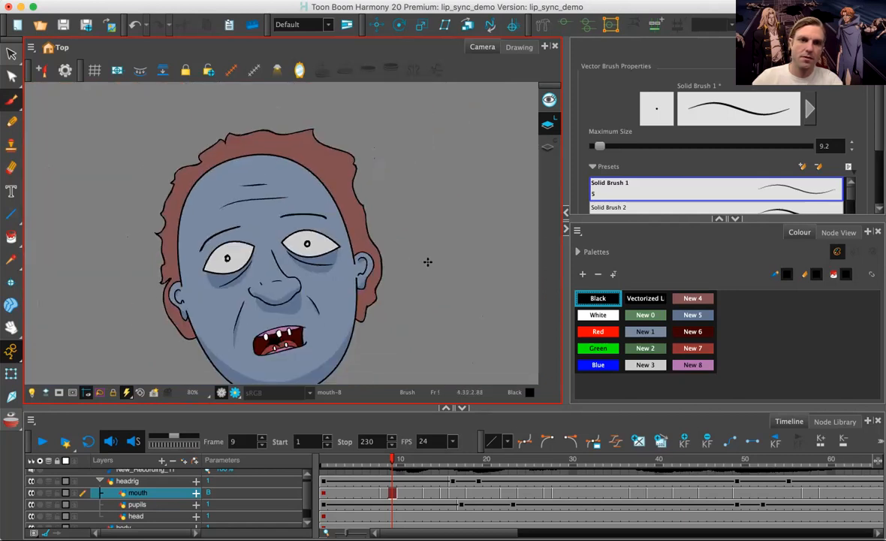
pyautogui.press('2')
pyautogui.moveTo(386, 242); pyautogui.dragTo(400, 193)
pyautogui.moveTo(336, 284); pyautogui.dragTo(381, 247)
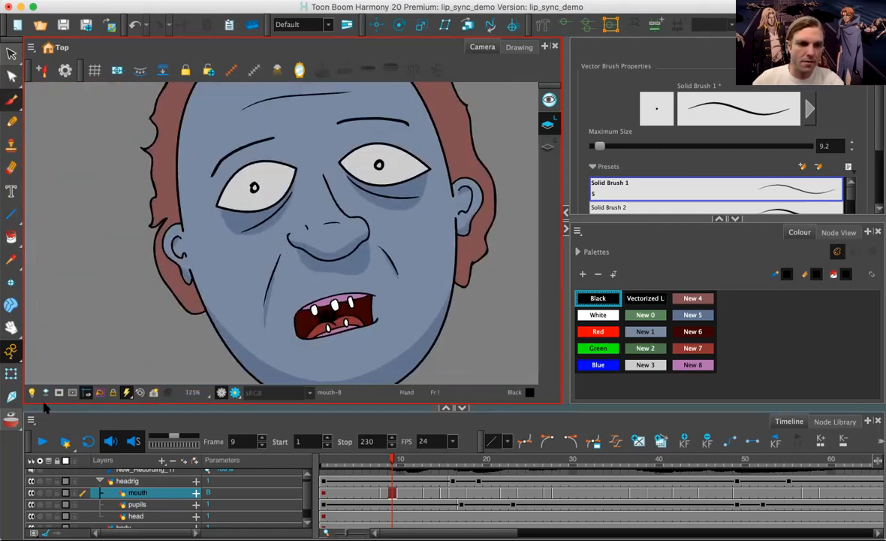
# Step: Turn on onion skin for the mouth drawing and enlarge the Camera view's height around the face
pyautogui.click(12, 421)
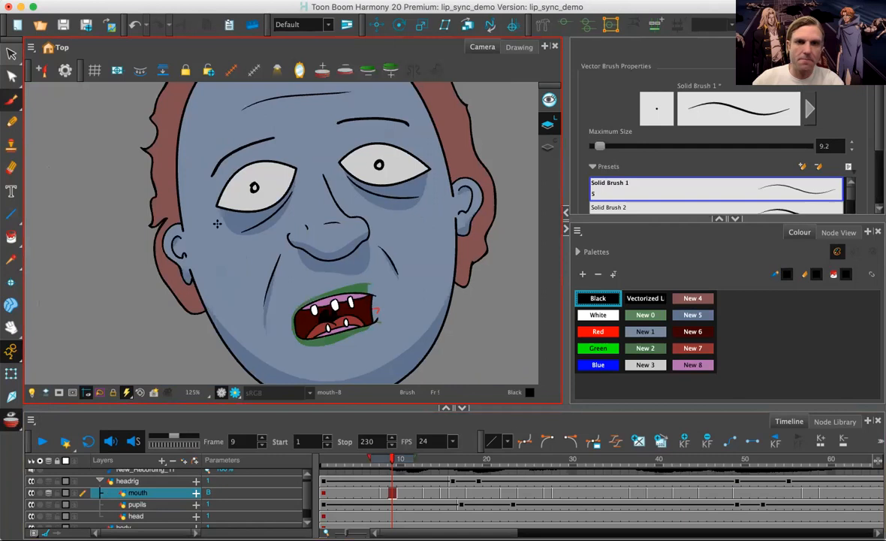
pyautogui.press('2')
pyautogui.press('2')
pyautogui.moveTo(377, 151); pyautogui.dragTo(345, 169)
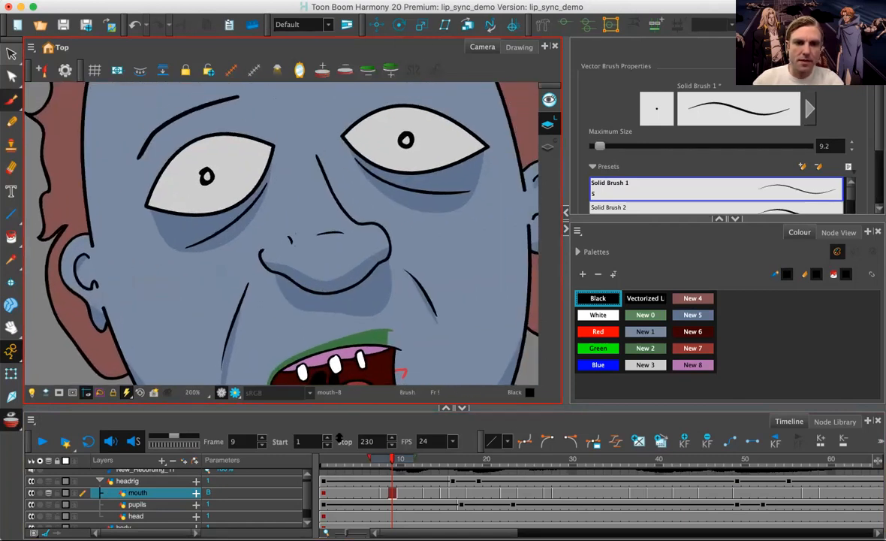
pyautogui.moveTo(346, 408); pyautogui.dragTo(346, 438)
pyautogui.press('1')
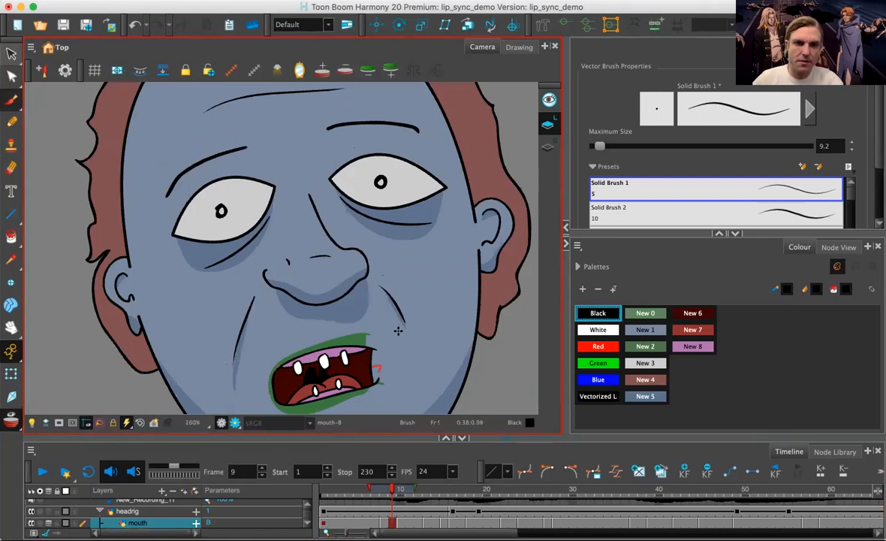
pyautogui.press('1')
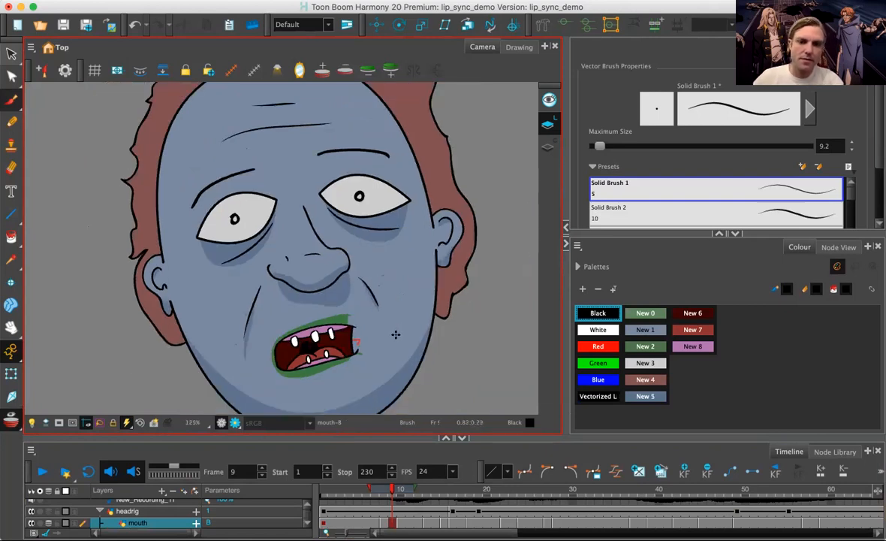
# Step: Draw a curved eyebrow above each eye in the mouth layer's C drawing at frame 11
pyautogui.press('.')
pyautogui.press('.')
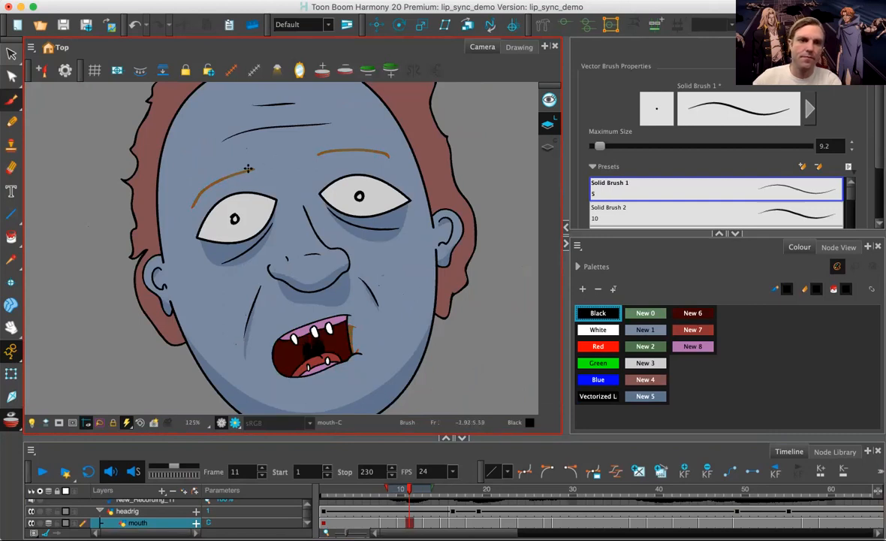
pyautogui.moveTo(321, 153); pyautogui.dragTo(391, 157)
# Step: Draw a gently sloping eyebrow above each eye in the closed-mouth X drawing at frame 22
pyautogui.press('.')
pyautogui.press('.')
pyautogui.press('.')
pyautogui.press('.')
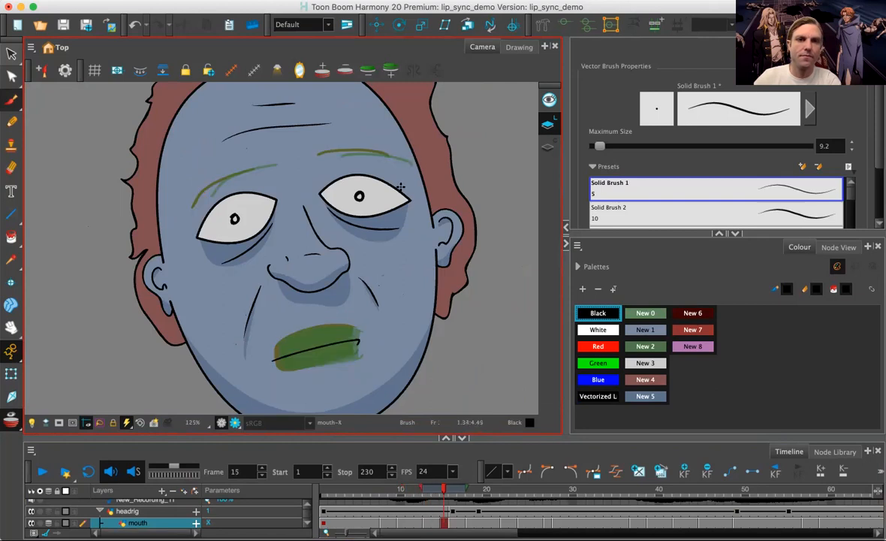
pyautogui.press('.')
pyautogui.press('.')
pyautogui.press('.')
pyautogui.press('.')
pyautogui.press('.')
pyautogui.press('.')
pyautogui.press('.')
pyautogui.press('.')
pyautogui.press('.')
pyautogui.press('.')
pyautogui.press('.')
pyautogui.press(',')
pyautogui.press(',')
pyautogui.press(',')
pyautogui.press(',')
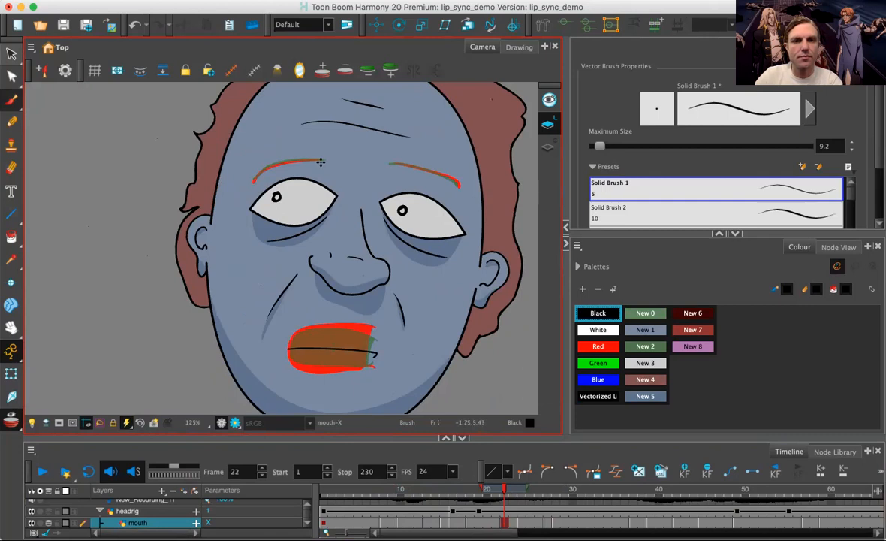
pyautogui.moveTo(318, 163); pyautogui.dragTo(244, 179)
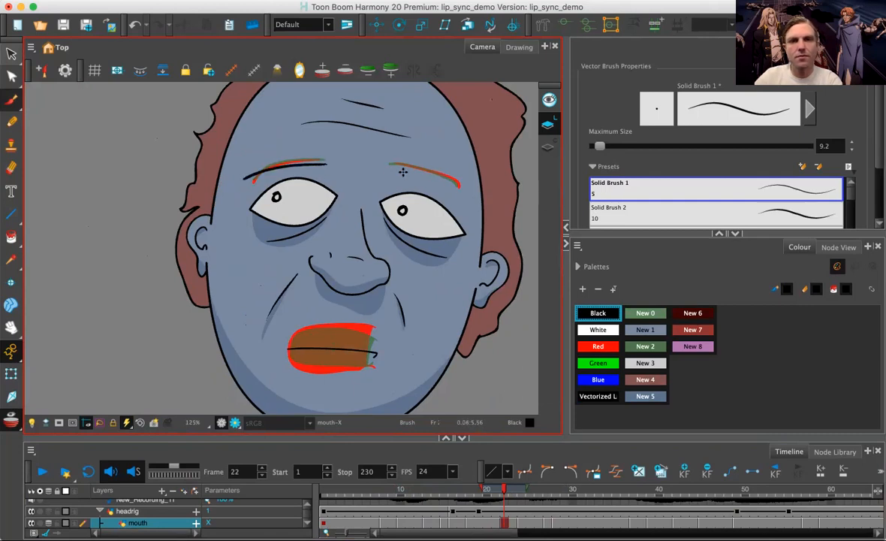
pyautogui.moveTo(394, 165); pyautogui.dragTo(460, 186)
# Step: Go back and forth through frames 16 to 23 to check the eyebrows against the mouth changes
pyautogui.press(',')
pyautogui.press(',')
pyautogui.press(',')
pyautogui.press(',')
pyautogui.press(',')
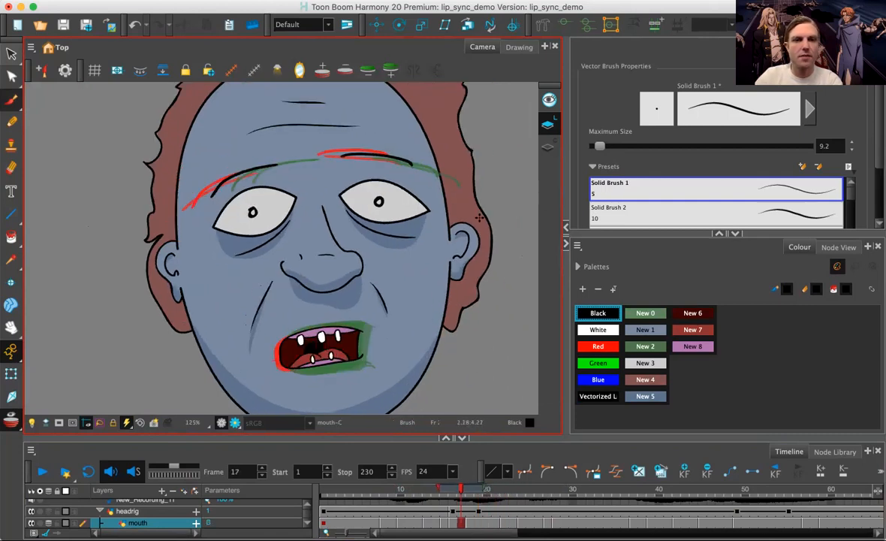
pyautogui.press(',')
pyautogui.press('.')
pyautogui.press(',')
pyautogui.press('.')
pyautogui.press('.')
pyautogui.press('.')
pyautogui.press('.')
pyautogui.press('.')
pyautogui.press('.')
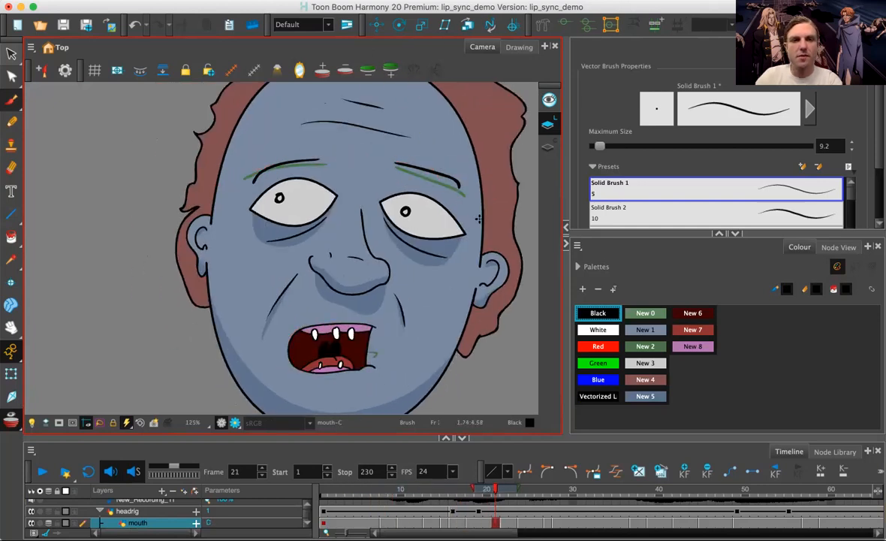
pyautogui.press('.')
# Step: Show the drawing substitution preview and draw a raised, arched eyebrow above each eye in the mouth D drawing at frame 40
pyautogui.click(842, 47)
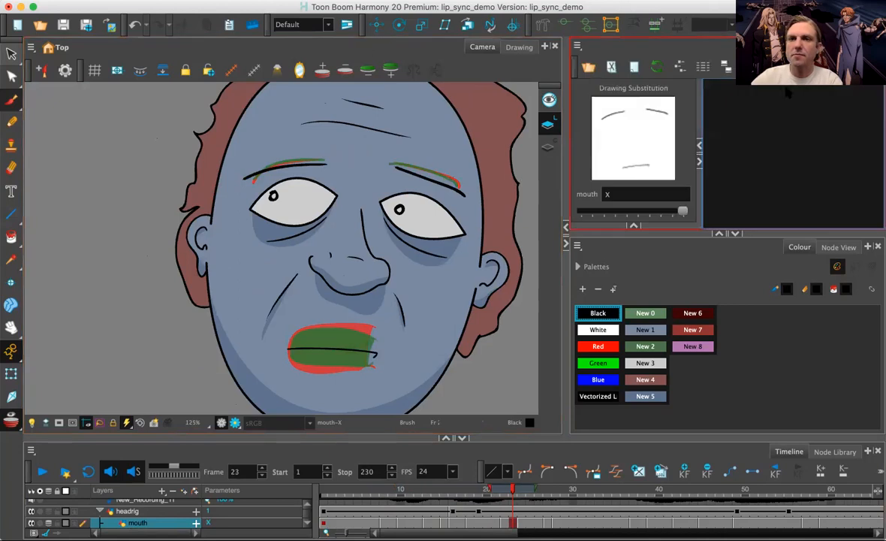
pyautogui.press('.')
pyautogui.press('.')
pyautogui.press('.')
pyautogui.press('.')
pyautogui.press('.')
pyautogui.press('.')
pyautogui.press('.')
pyautogui.press('.')
pyautogui.press('.')
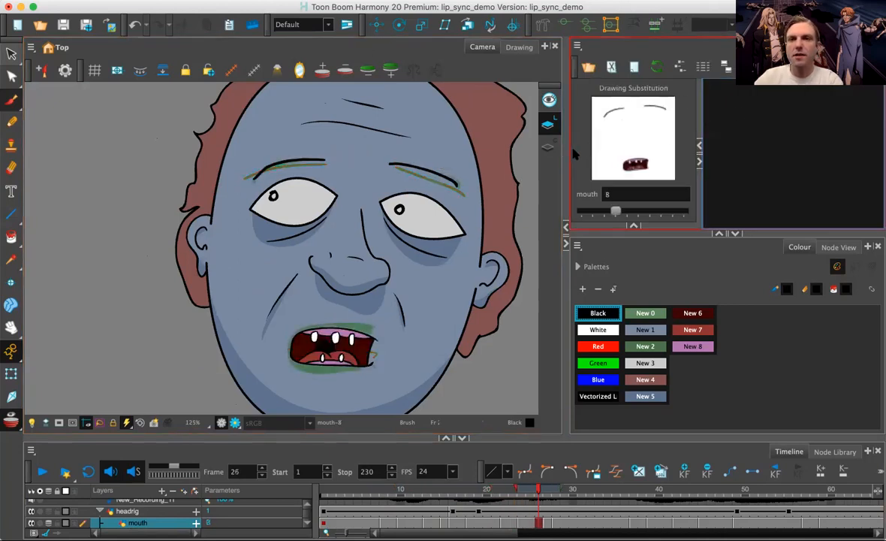
pyautogui.press('.')
pyautogui.press('.')
pyautogui.press('.')
pyautogui.press('.')
pyautogui.press('.')
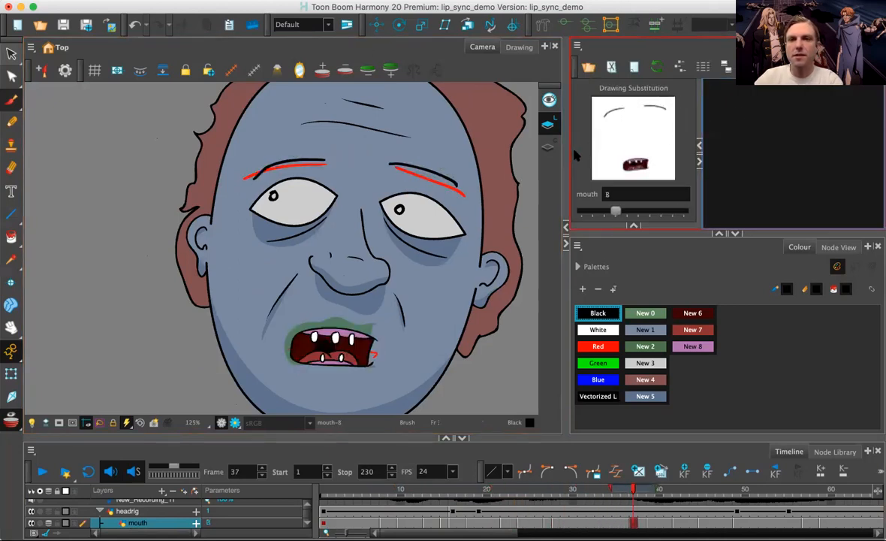
pyautogui.press('.')
pyautogui.press('.')
pyautogui.press('.')
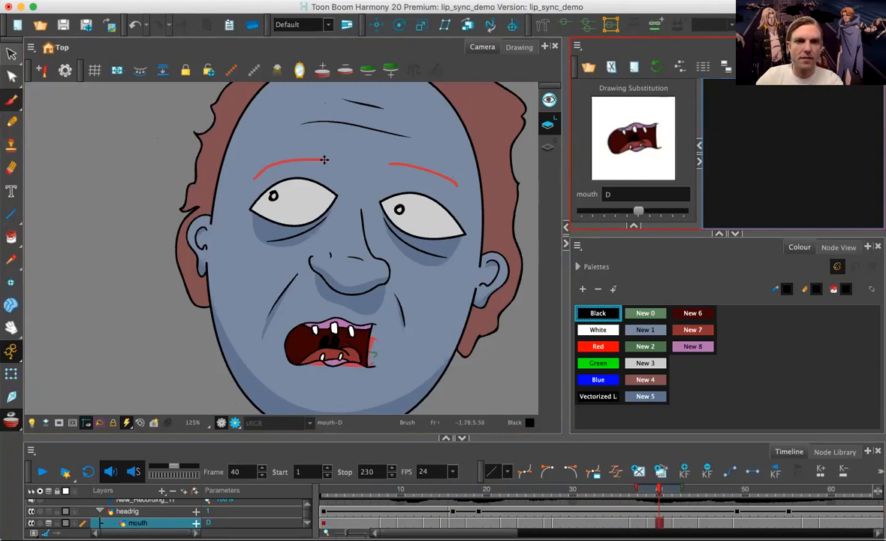
pyautogui.moveTo(327, 157); pyautogui.dragTo(250, 176)
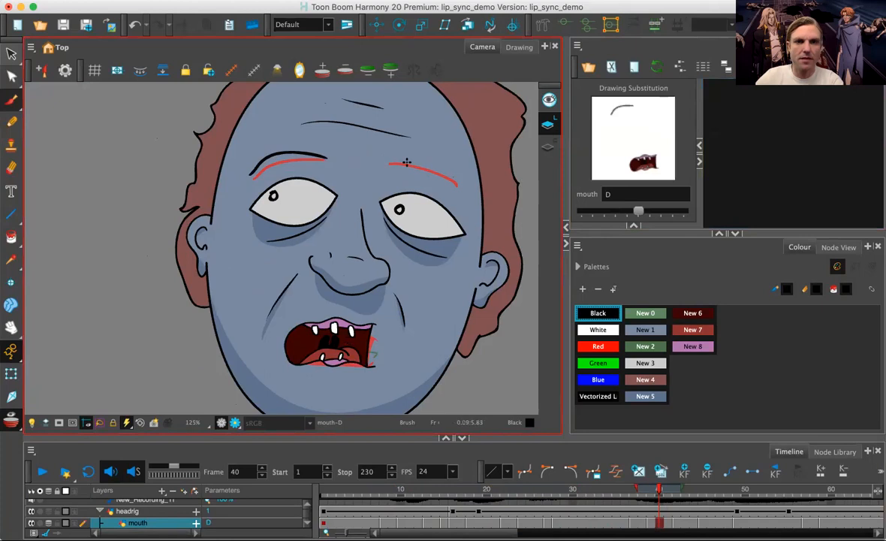
pyautogui.moveTo(386, 157)
pyautogui.mouseDown()
pyautogui.moveTo(437, 155)
pyautogui.moveTo(455, 182)
pyautogui.mouseUp()
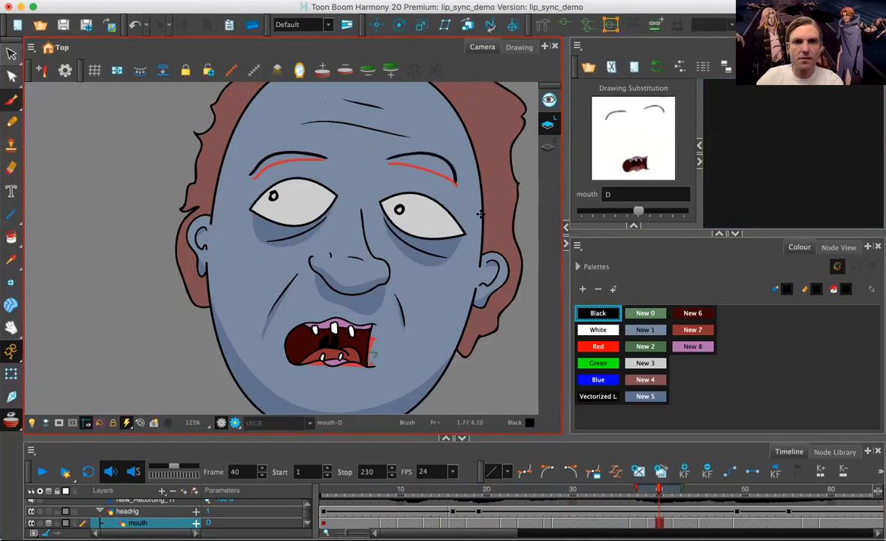
# Step: Draw a curved eyebrow above each eye in the mouth drawing that comes just before frame 45
pyautogui.press('.')
pyautogui.press('.')
pyautogui.press('.')
pyautogui.press('.')
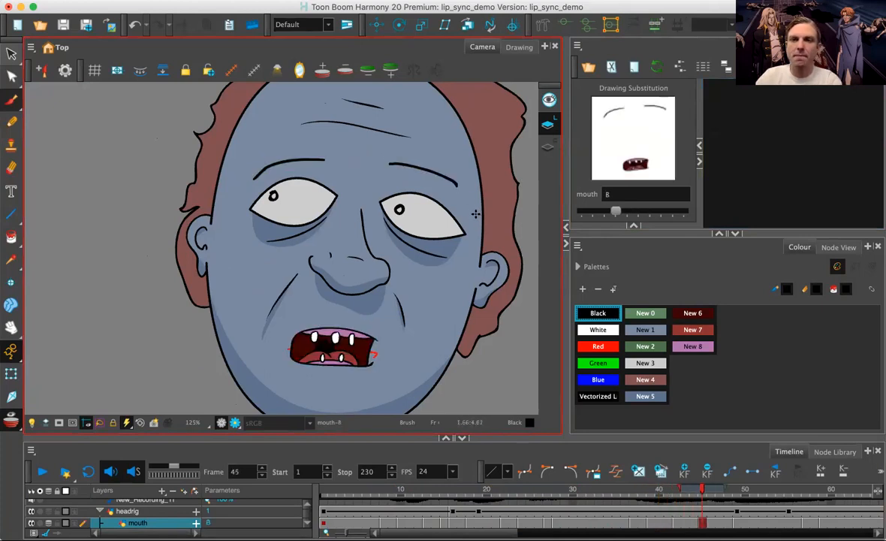
pyautogui.moveTo(323, 160); pyautogui.dragTo(254, 177)
pyautogui.moveTo(393, 164); pyautogui.dragTo(449, 178)
# Step: Draw eyebrows slanting down towards the nose in the rounded-mouth F drawing
pyautogui.press('.')
pyautogui.press('.')
pyautogui.press('.')
pyautogui.press('.')
pyautogui.press('.')
pyautogui.press('.')
pyautogui.press('.')
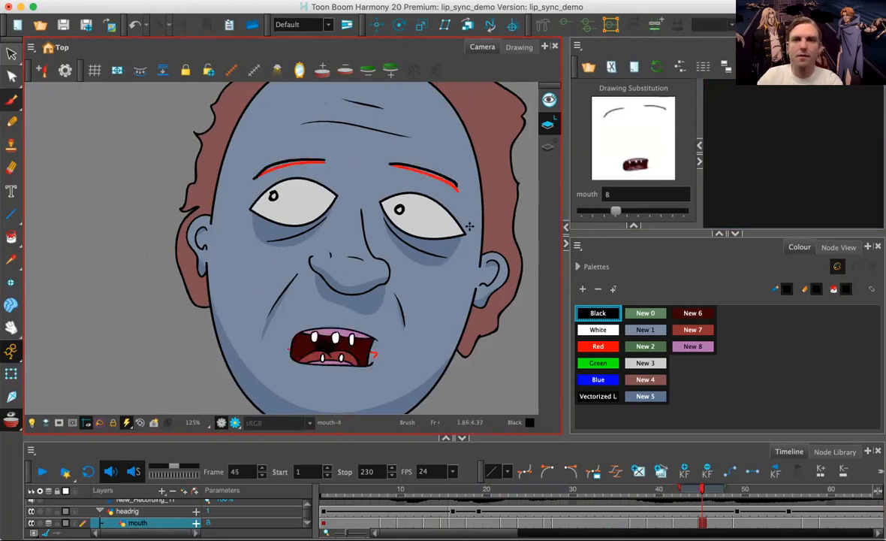
pyautogui.press('.')
pyautogui.press('.')
pyautogui.moveTo(229, 155)
pyautogui.mouseDown()
pyautogui.moveTo(300, 172)
pyautogui.moveTo(410, 158)
pyautogui.moveTo(435, 169)
pyautogui.mouseUp()
# Step: Draw a curved eyebrow above each eye in the mouth E drawing at frame 81
pyautogui.press('.')
pyautogui.press('.')
pyautogui.press('.')
pyautogui.press('.')
pyautogui.press('.')
pyautogui.press('.')
pyautogui.press('.')
pyautogui.press('.')
pyautogui.press('.')
pyautogui.press('.')
pyautogui.press('.')
pyautogui.press('.')
pyautogui.press('.')
pyautogui.press('.')
pyautogui.press('.')
pyautogui.press('.')
pyautogui.press('.')
pyautogui.press('.')
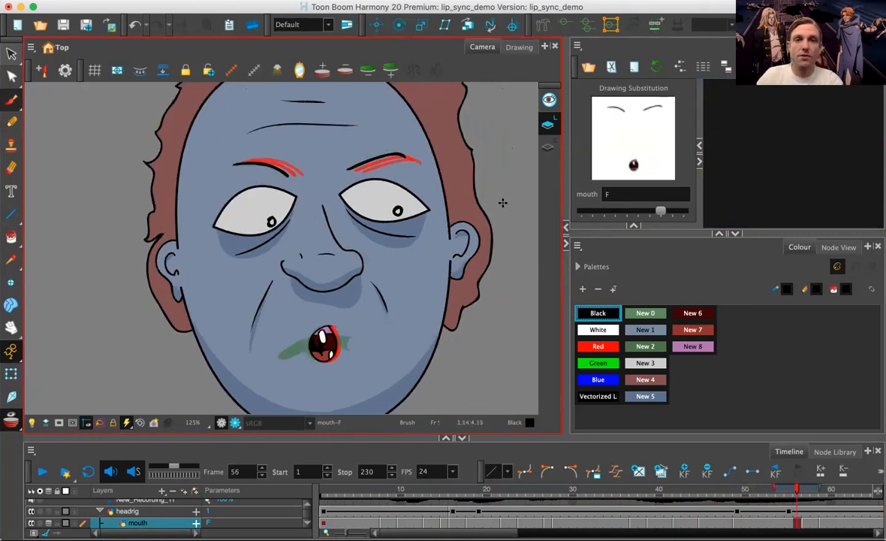
pyautogui.press('.')
pyautogui.press('.')
pyautogui.press('.')
pyautogui.press('.')
pyautogui.press('.')
pyautogui.press('.')
pyautogui.press('.')
pyautogui.press('.')
pyautogui.press('.')
pyautogui.press('.')
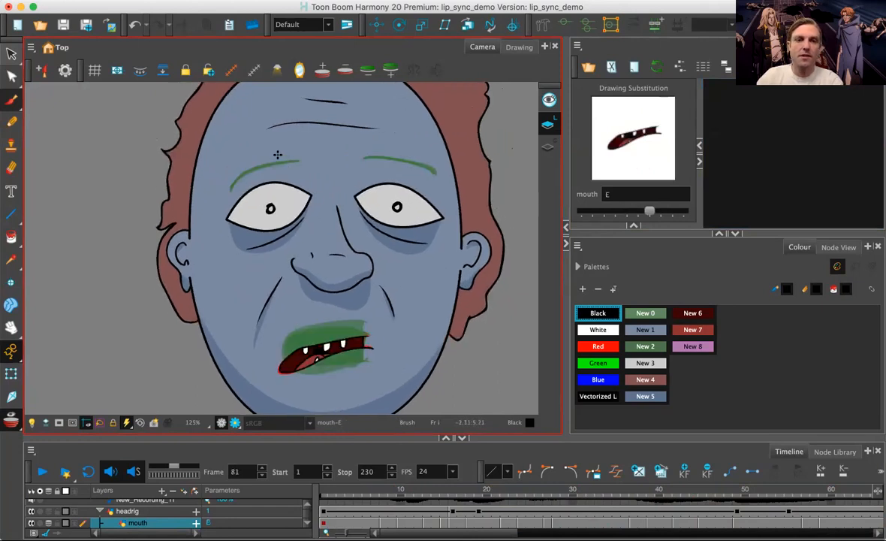
pyautogui.moveTo(284, 158)
pyautogui.mouseDown()
pyautogui.moveTo(244, 171)
pyautogui.moveTo(218, 195)
pyautogui.mouseUp()
pyautogui.moveTo(366, 156)
pyautogui.mouseDown()
pyautogui.moveTo(405, 161)
pyautogui.moveTo(442, 187)
pyautogui.mouseUp()
# Step: Advance through the animation to frame 121 and check that every mouth drawing has its eyebrows
pyautogui.press('.')
pyautogui.press('.')
pyautogui.press('.')
pyautogui.press('.')
pyautogui.press('.')
pyautogui.press('.')
pyautogui.press('.')
pyautogui.press('.')
pyautogui.press('.')
pyautogui.press('.')
pyautogui.press('.')
pyautogui.press('.')
pyautogui.press('.')
pyautogui.press('.')
pyautogui.press('.')
pyautogui.press('.')
pyautogui.press('.')
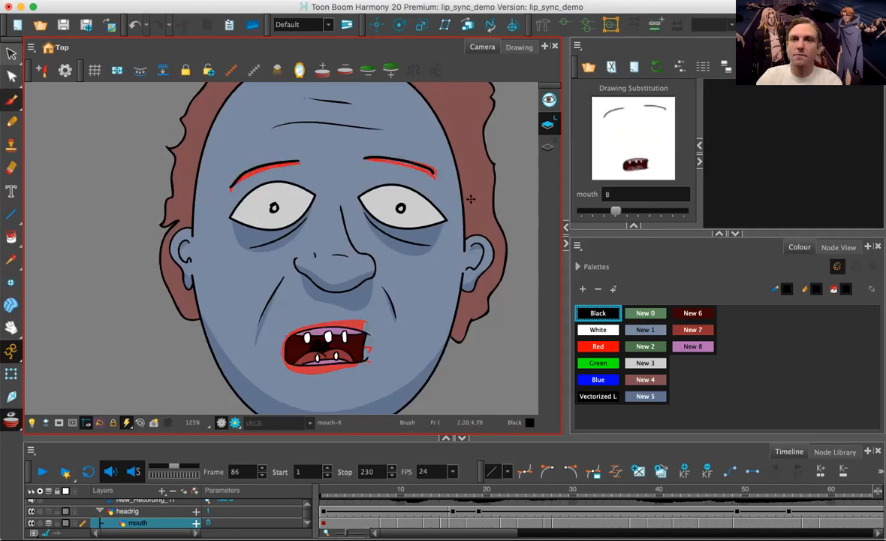
pyautogui.press('.')
pyautogui.press('.')
pyautogui.press('.')
pyautogui.press('.')
pyautogui.press('.')
pyautogui.press('.')
pyautogui.press('.')
pyautogui.press('.')
pyautogui.press('.')
pyautogui.press('.')
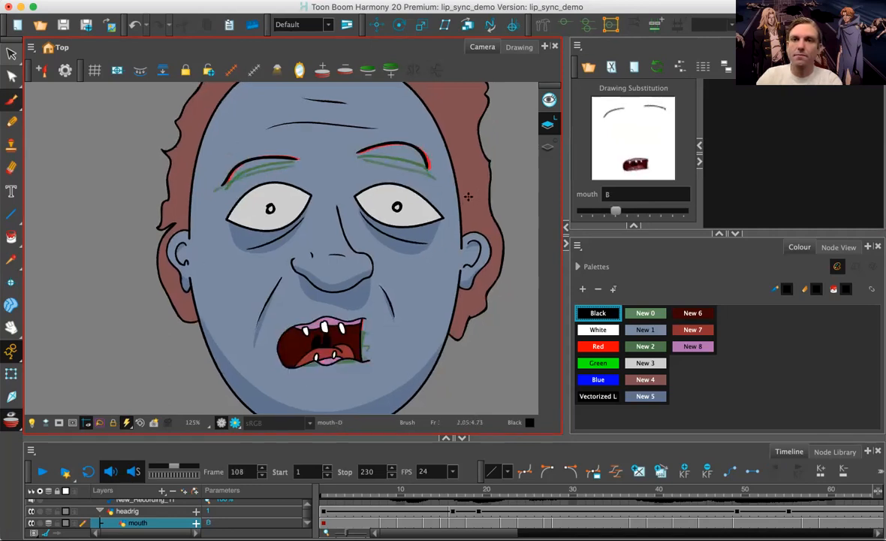
pyautogui.press('.')
pyautogui.press('.')
pyautogui.press('.')
pyautogui.press('.')
pyautogui.press('.')
pyautogui.press('.')
pyautogui.press('.')
pyautogui.press('.')
pyautogui.press('.')
pyautogui.press('.')
pyautogui.press('.')
pyautogui.press('.')
pyautogui.press('.')
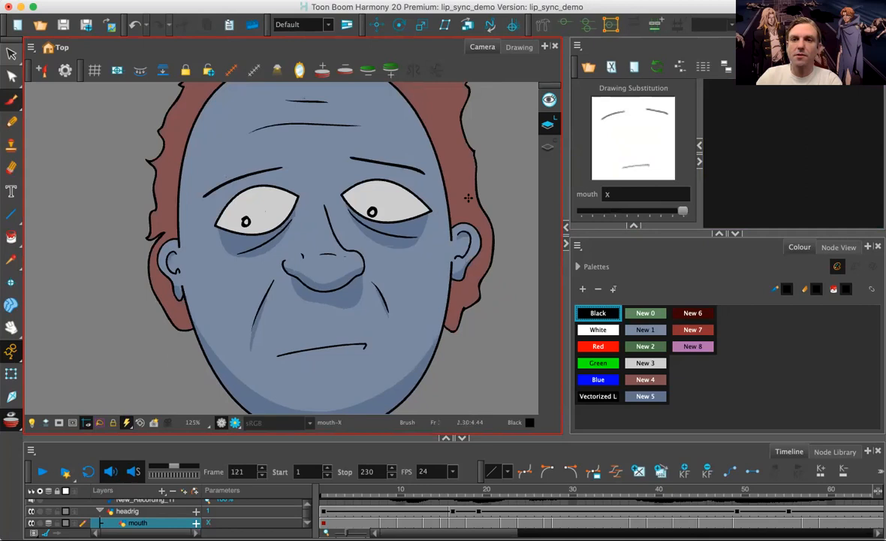
# Step: Advance through the animation from frame 121 to frame 139 and check the eyebrows in each mouth drawing
pyautogui.press('.')
pyautogui.press('.')
pyautogui.press('.')
pyautogui.press('.')
pyautogui.press('.')
pyautogui.press('.')
pyautogui.press('.')
pyautogui.press('.')
pyautogui.press('.')
pyautogui.press('.')
pyautogui.press('.')
pyautogui.press('.')
pyautogui.press('.')
pyautogui.press('.')
pyautogui.press('.')
pyautogui.press('.')
pyautogui.press('.')
pyautogui.press('.')
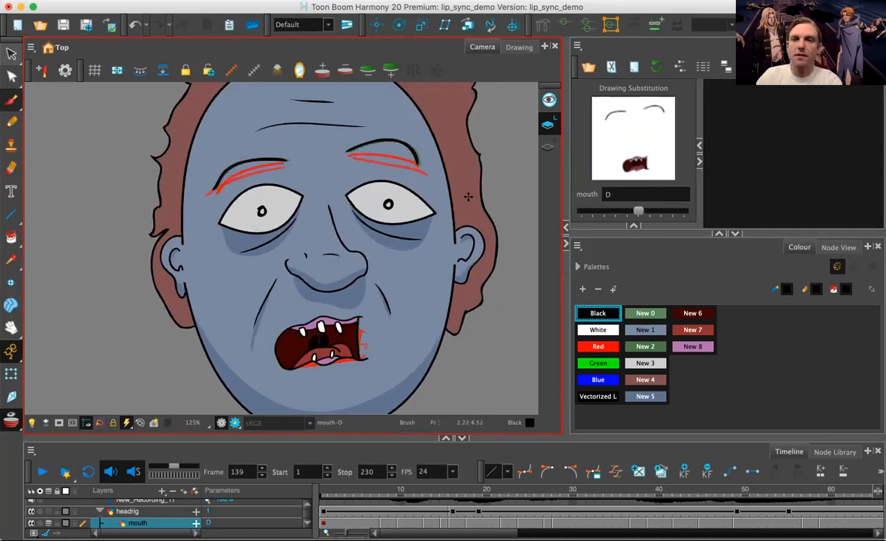
# Step: Return to the beginning of the animation and check the eyebrow changes frame by frame from frame 9 to frame 40
pyautogui.hotkey('shift', ',')
pyautogui.click(380, 489)
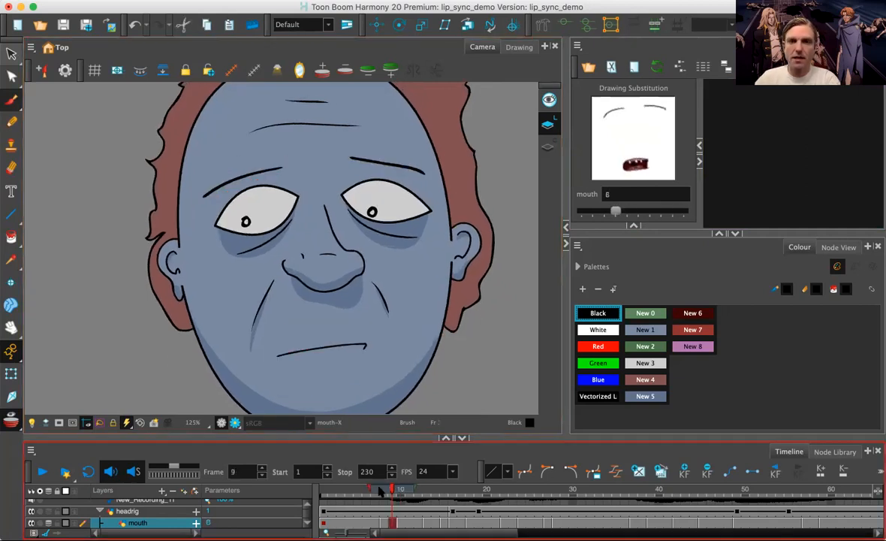
pyautogui.press('.')
pyautogui.press('.')
pyautogui.press('.')
pyautogui.press('.')
pyautogui.press('.')
pyautogui.press('.')
pyautogui.press('.')
pyautogui.press('.')
pyautogui.press('.')
pyautogui.press('.')
pyautogui.press('.')
pyautogui.press('.')
pyautogui.press('.')
pyautogui.press('.')
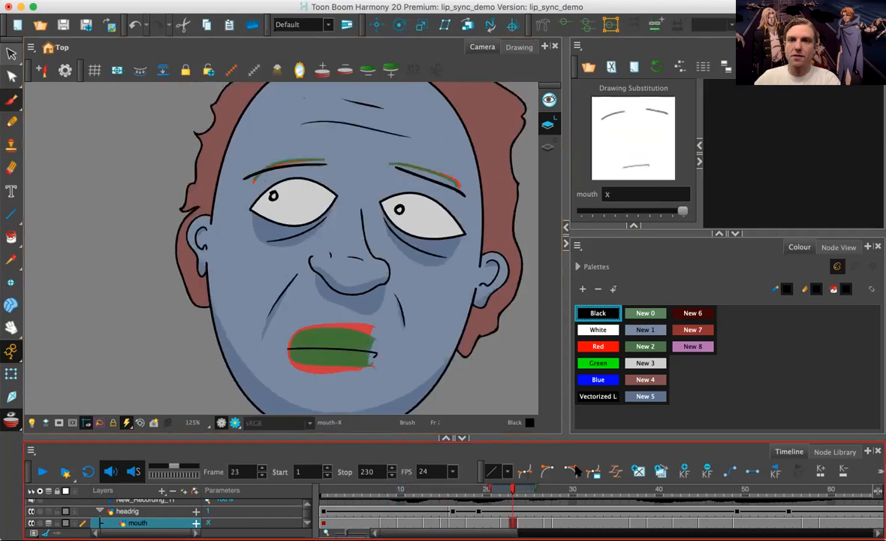
pyautogui.press('.')
pyautogui.press('.')
pyautogui.press('.')
pyautogui.press('.')
pyautogui.press('.')
pyautogui.press('.')
pyautogui.press('.')
pyautogui.press('.')
pyautogui.press('.')
pyautogui.press('.')
pyautogui.press('.')
pyautogui.press('.')
pyautogui.press('.')
pyautogui.press('.')
pyautogui.press('.')
pyautogui.press('.')
pyautogui.press('.')
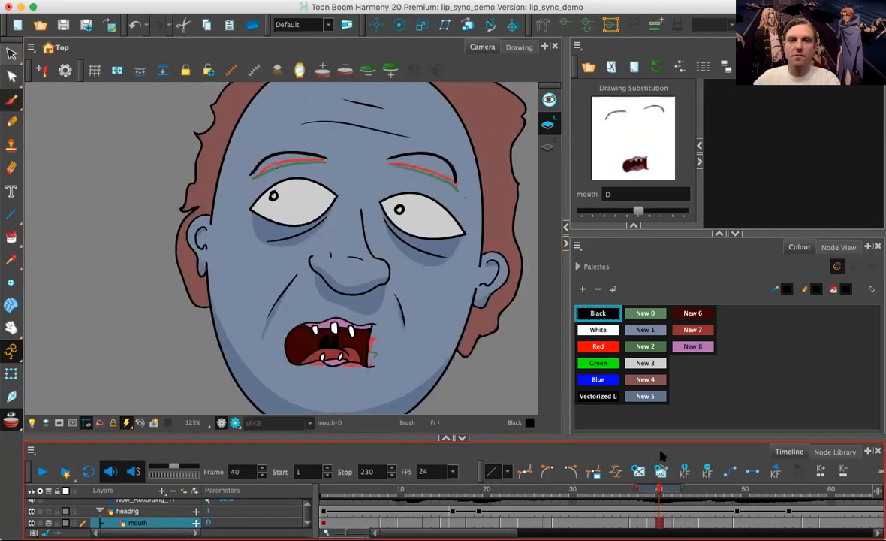
# Step: Play the animation through to frame 230 with the whole character in view
pyautogui.click(378, 489)
pyautogui.scroll(-3, 335, 220)
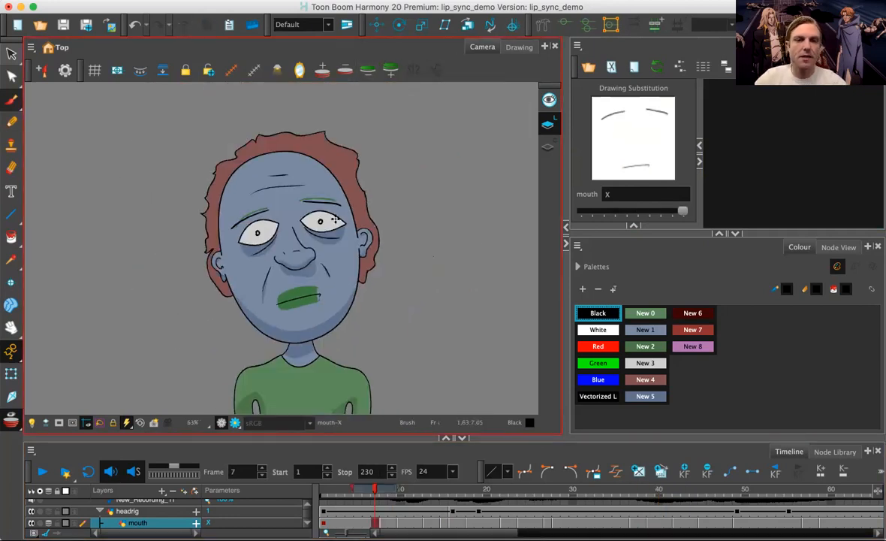
pyautogui.scroll(-1, 308, 205)
pyautogui.scroll(-1, 289, 225)
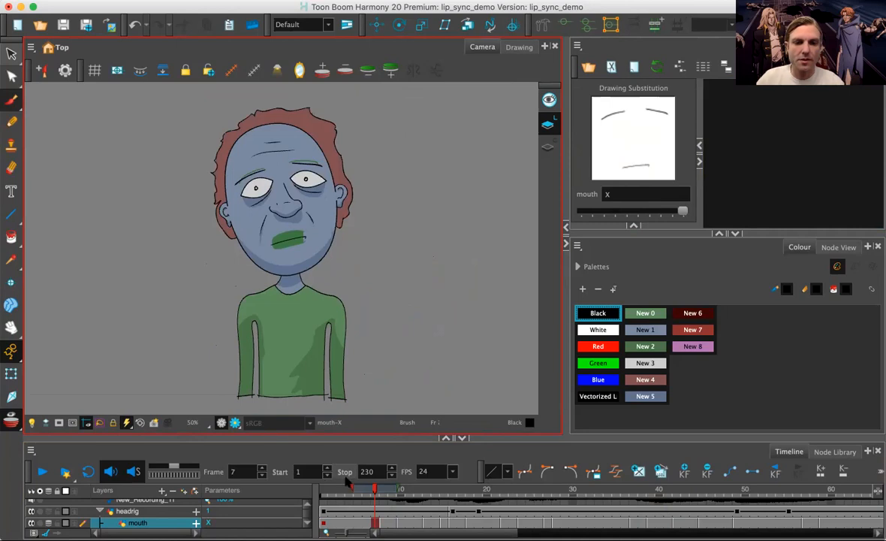
pyautogui.click(41, 470)
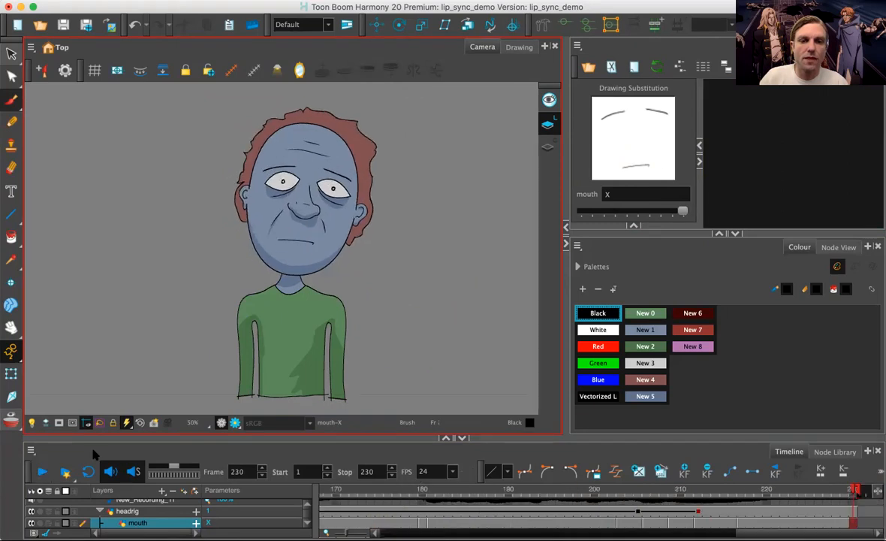
pyautogui.moveTo(796, 533); pyautogui.dragTo(421, 533)
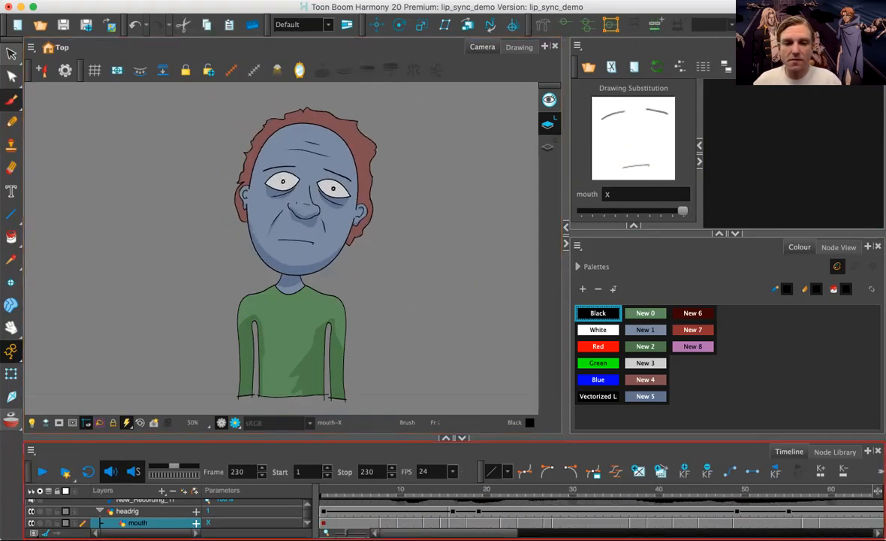
# Step: Compare the eyebrow shapes of the mouth X and mouth B drawings up close across frames 7 to 9
pyautogui.click(384, 489)
pyautogui.press('2')
pyautogui.press('2')
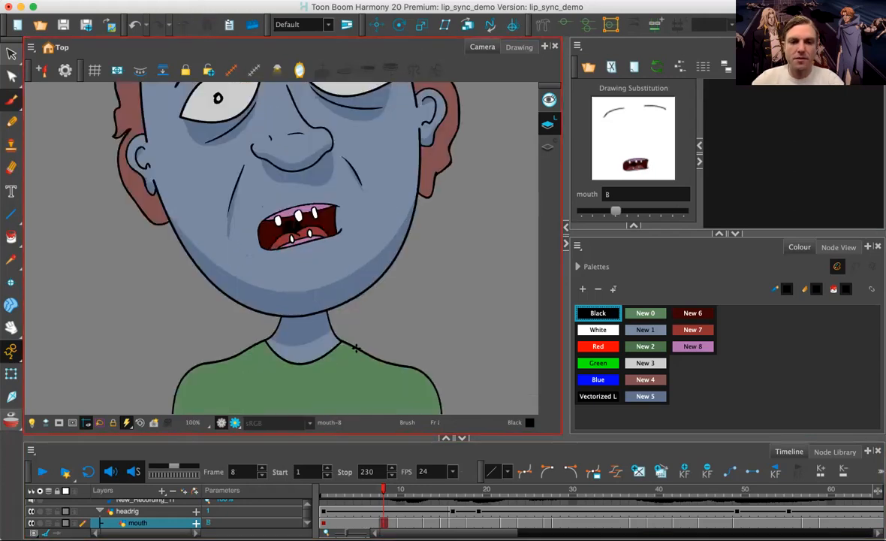
pyautogui.press('2')
pyautogui.press('space')
pyautogui.moveTo(316, 163)
pyautogui.mouseDown()
pyautogui.moveTo(274, 355)
pyautogui.moveTo(295, 366)
pyautogui.moveTo(287, 357)
pyautogui.mouseUp()
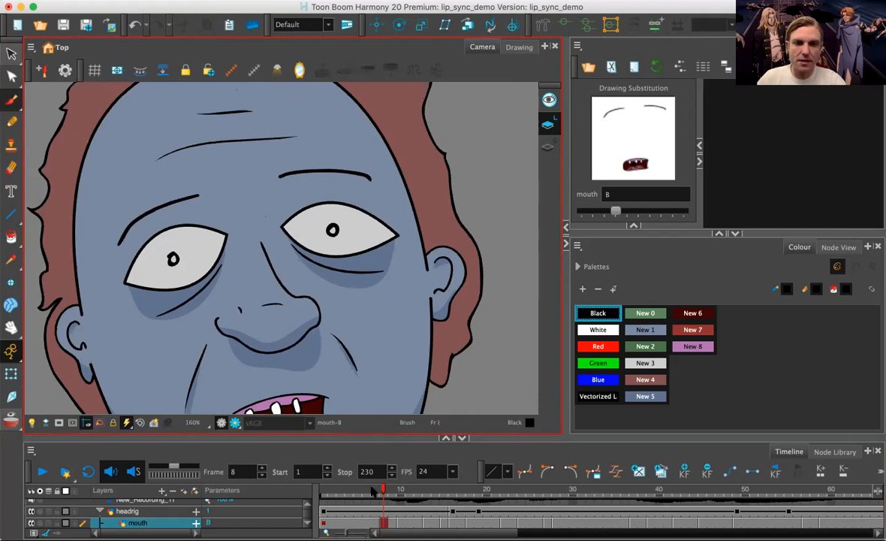
pyautogui.click(373, 489)
pyautogui.press('space')
pyautogui.moveTo(365, 327); pyautogui.dragTo(364, 289)
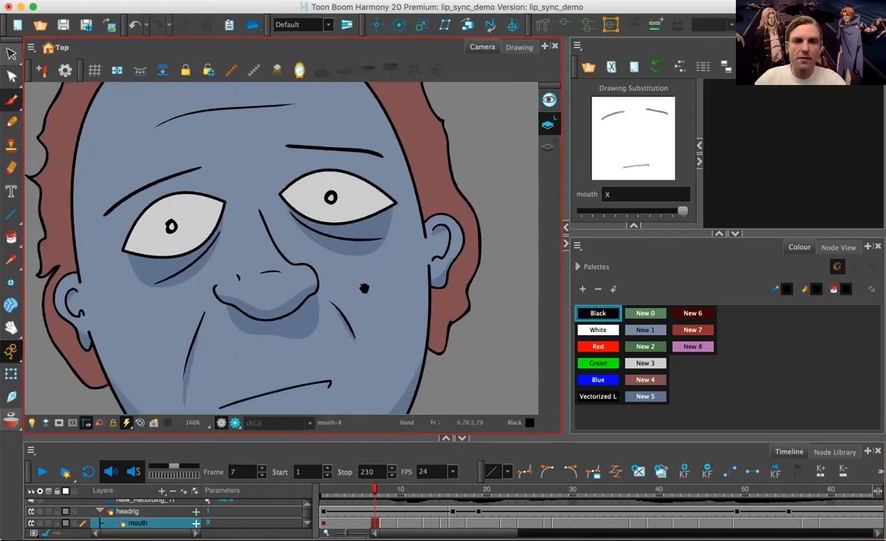
pyautogui.moveTo(373, 488)
pyautogui.mouseDown()
pyautogui.moveTo(417, 489)
pyautogui.moveTo(394, 492)
pyautogui.mouseUp()
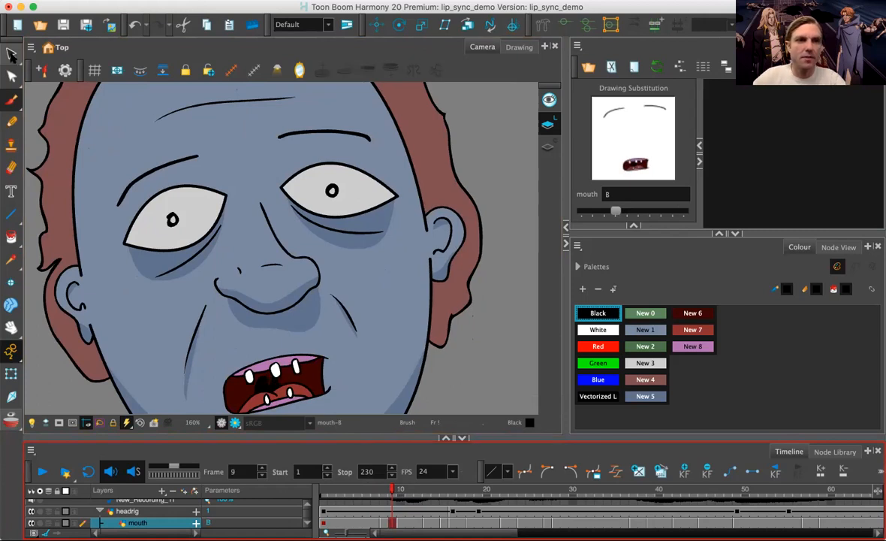
# Step: Copy both eyebrows from the mouth B drawing at frame 9 and replace those in the mouth C drawing at frame 10
pyautogui.click(11, 53)
pyautogui.moveTo(97, 179)
pyautogui.mouseDown()
pyautogui.moveTo(217, 219)
pyautogui.moveTo(374, 138)
pyautogui.moveTo(184, 142)
pyautogui.mouseUp()
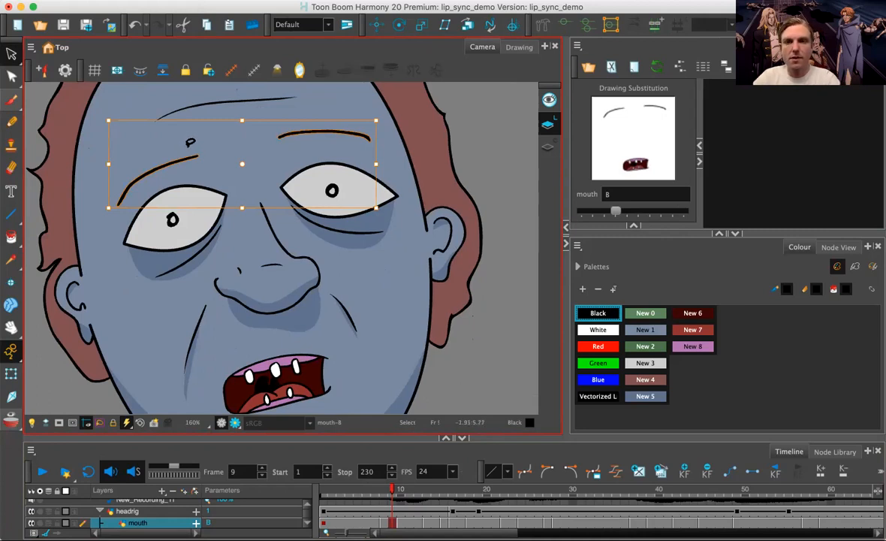
pyautogui.press('.')
pyautogui.moveTo(187, 123)
pyautogui.mouseDown()
pyautogui.moveTo(204, 190)
pyautogui.moveTo(275, 109)
pyautogui.moveTo(239, 113)
pyautogui.mouseUp()
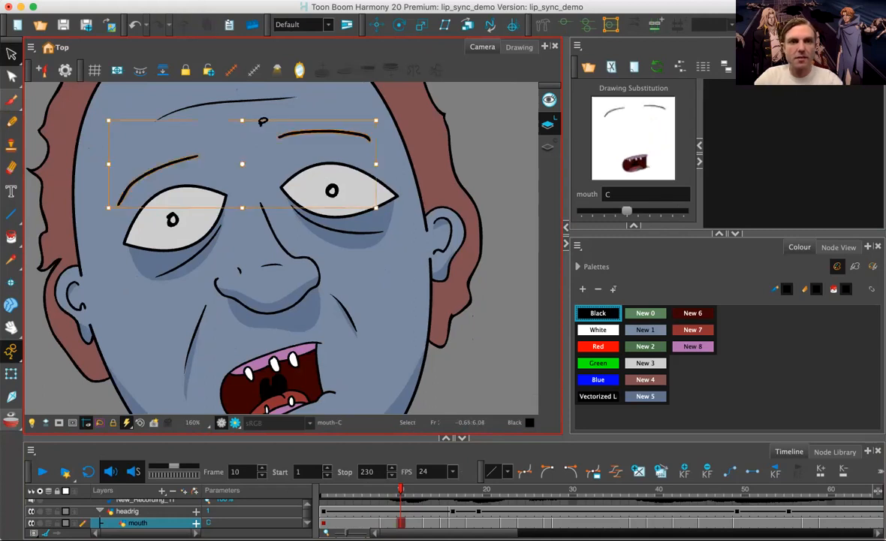
# Step: Replace the eyebrows in the mouth X drawing at frame 15 with the copied curved pair and flatten them slightly
pyautogui.press('.')
pyautogui.press('.')
pyautogui.press('.')
pyautogui.press('.')
pyautogui.press('.')
pyautogui.press('.')
pyautogui.press('.')
pyautogui.press('.')
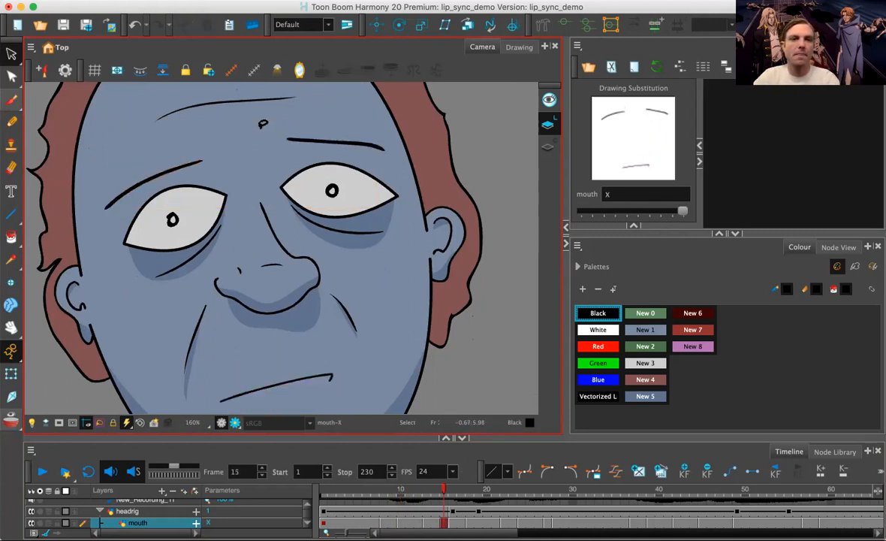
pyautogui.press(',')
pyautogui.press(',')
pyautogui.press(',')
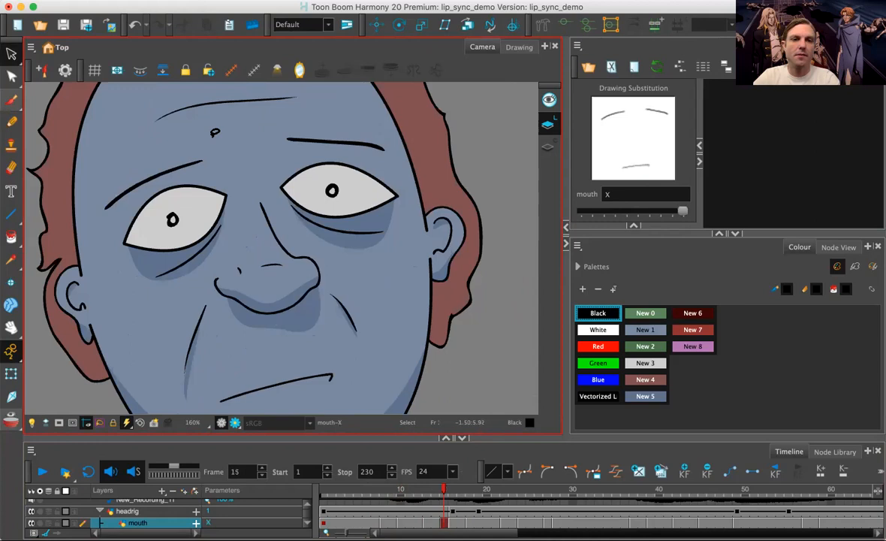
pyautogui.press('.')
pyautogui.press(',')
pyautogui.moveTo(208, 135)
pyautogui.mouseDown()
pyautogui.moveTo(180, 177)
pyautogui.moveTo(337, 162)
pyautogui.moveTo(247, 123)
pyautogui.mouseUp()
pyautogui.press('Delete')
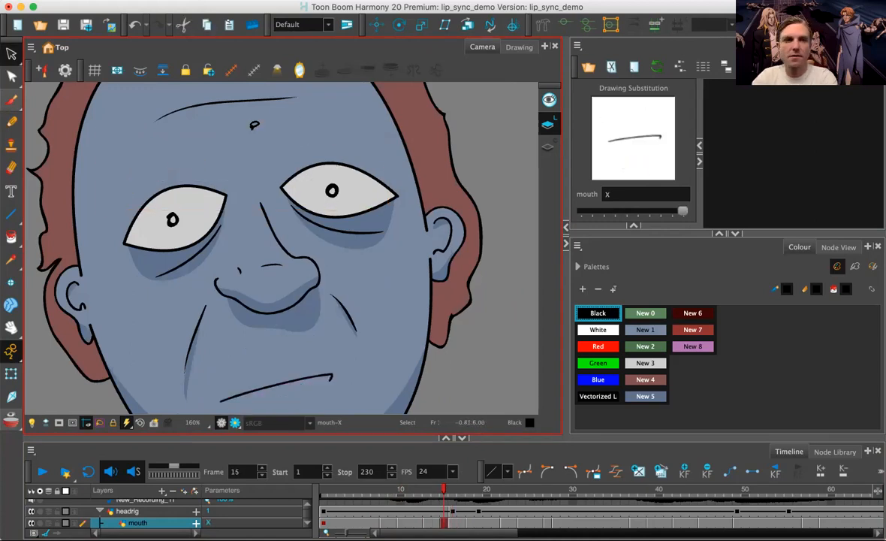
pyautogui.hotkey('ctrl', 'v')
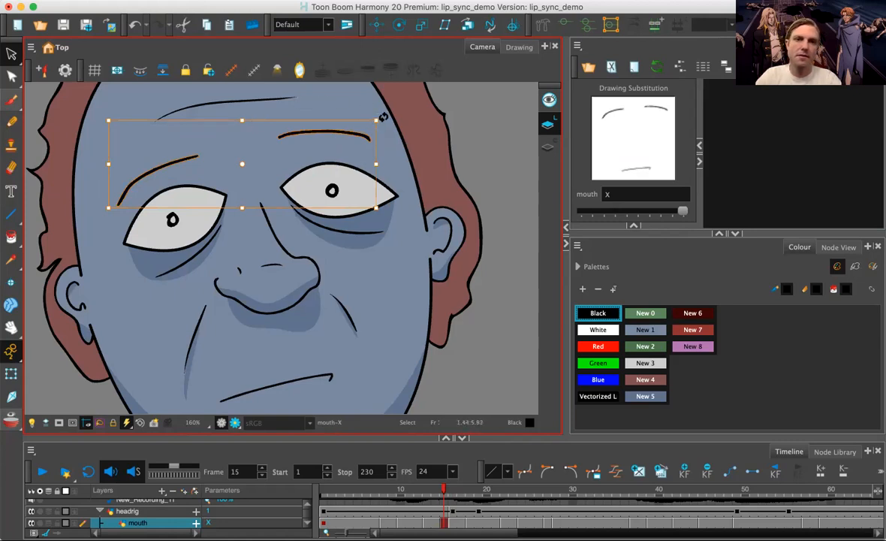
pyautogui.moveTo(382, 123); pyautogui.dragTo(382, 126)
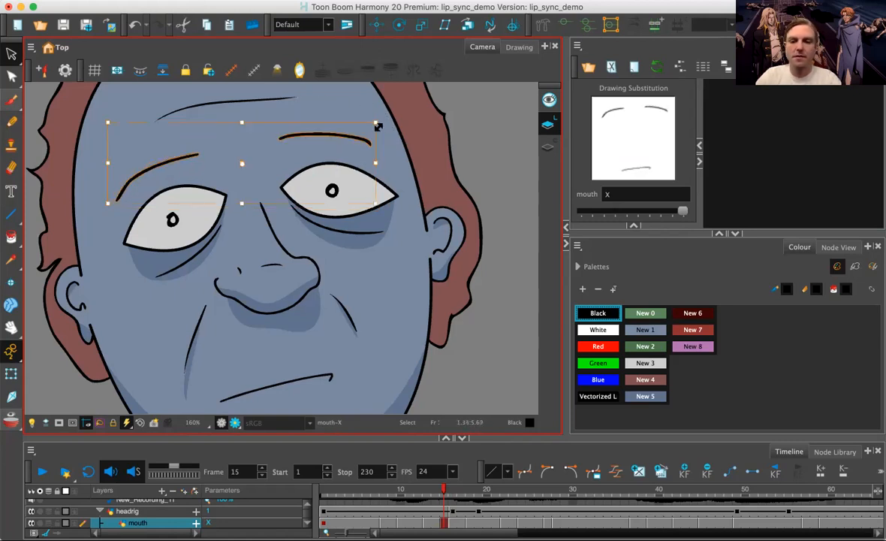
# Step: Step back and forth through the frames around frame 15 to compare the replaced eyebrows with the neighbouring mouth drawings
pyautogui.press('.')
pyautogui.press('.')
pyautogui.press('.')
pyautogui.press('.')
pyautogui.press(',')
pyautogui.press(',')
pyautogui.press(',')
pyautogui.press(',')
pyautogui.press(',')
pyautogui.press(',')
pyautogui.press(',')
pyautogui.press(',')
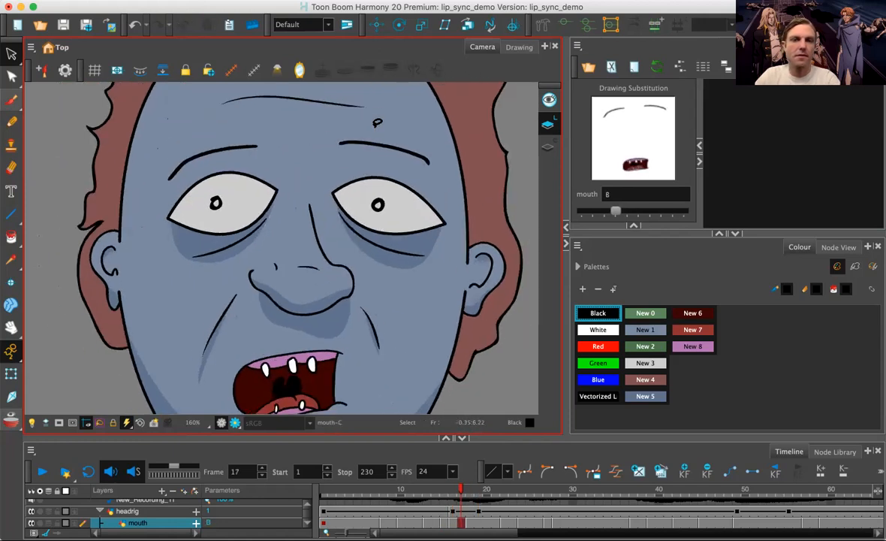
# Step: Undo the last two eyebrow edits and recheck the mouth drawings around frame 17
pyautogui.press('super+z')
pyautogui.press('super+z')
pyautogui.press(',')
pyautogui.press(',')
pyautogui.press(',')
pyautogui.press('.')
pyautogui.press('.')
pyautogui.press('.')
pyautogui.press('.')
pyautogui.press('.')
pyautogui.press('.')
pyautogui.press('.')
pyautogui.press('.')
pyautogui.press('.')
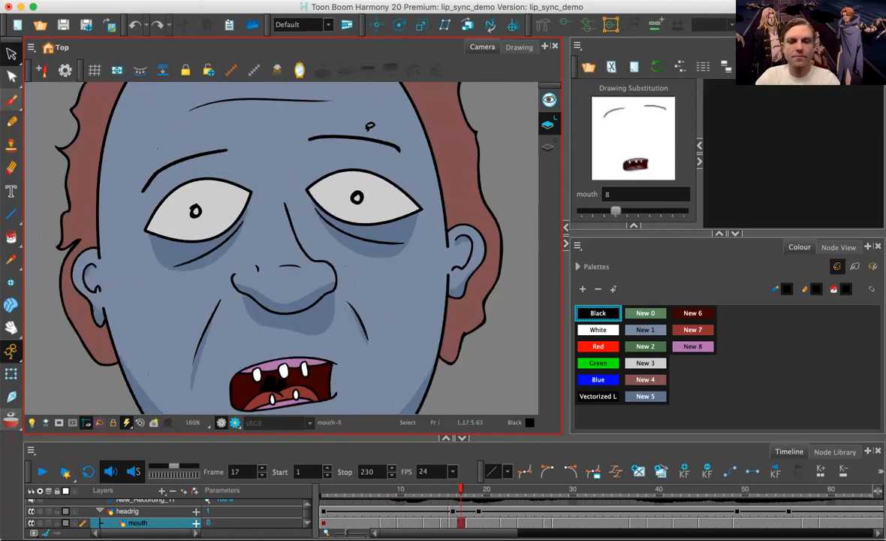
# Step: Advance from frame 17 to frame 54 and examine how the eyebrows change between mouth drawings
pyautogui.press('.')
pyautogui.press('.')
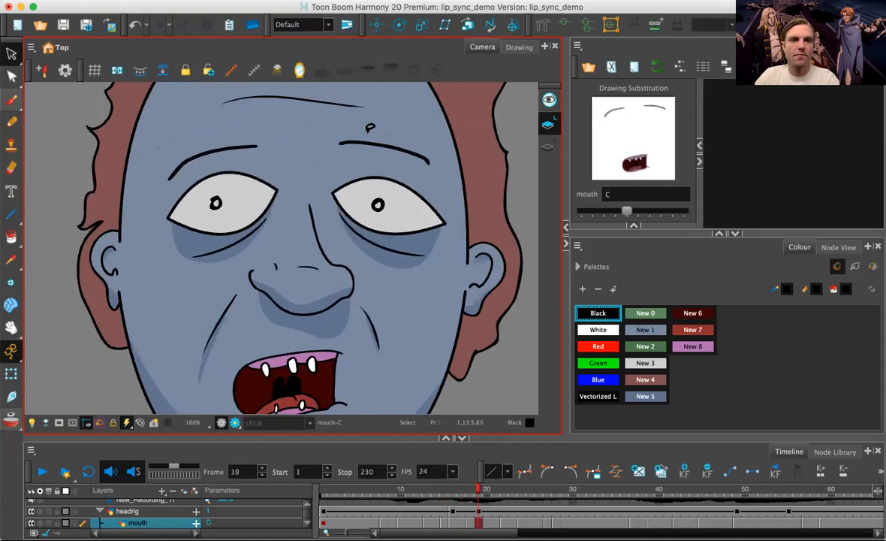
pyautogui.press('.')
pyautogui.press('.')
pyautogui.press('.')
pyautogui.press('.')
pyautogui.press('.')
pyautogui.press('.')
pyautogui.press('.')
pyautogui.press('.')
pyautogui.press('.')
pyautogui.press('.')
pyautogui.press('.')
pyautogui.press('.')
pyautogui.press('.')
pyautogui.press('.')
pyautogui.press('.')
pyautogui.press('.')
pyautogui.press('.')
pyautogui.press('.')
pyautogui.press('.')
pyautogui.press('.')
pyautogui.press('.')
pyautogui.press('.')
pyautogui.press('.')
pyautogui.press('.')
pyautogui.press('.')
pyautogui.press('.')
pyautogui.press('.')
pyautogui.press('.')
pyautogui.press('.')
pyautogui.press('.')
pyautogui.press('.')
pyautogui.press('.')
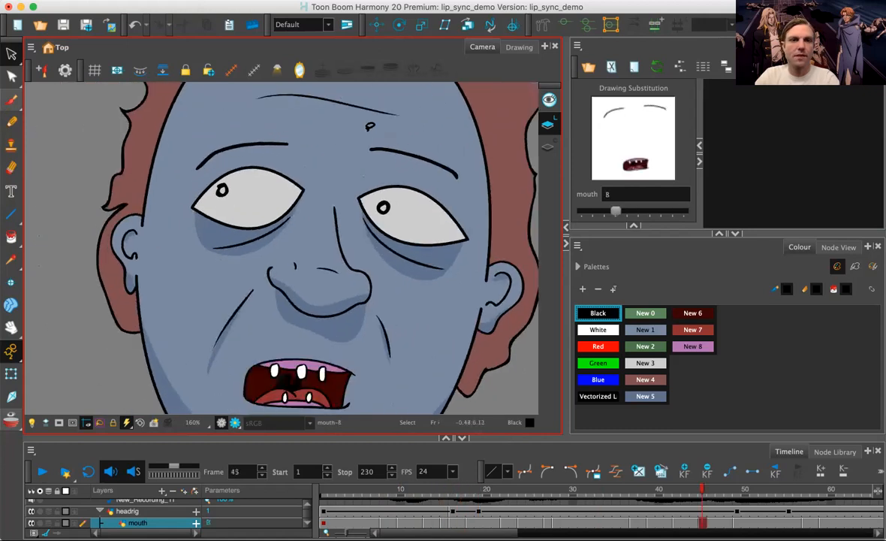
pyautogui.press('.')
pyautogui.press('.')
pyautogui.press('.')
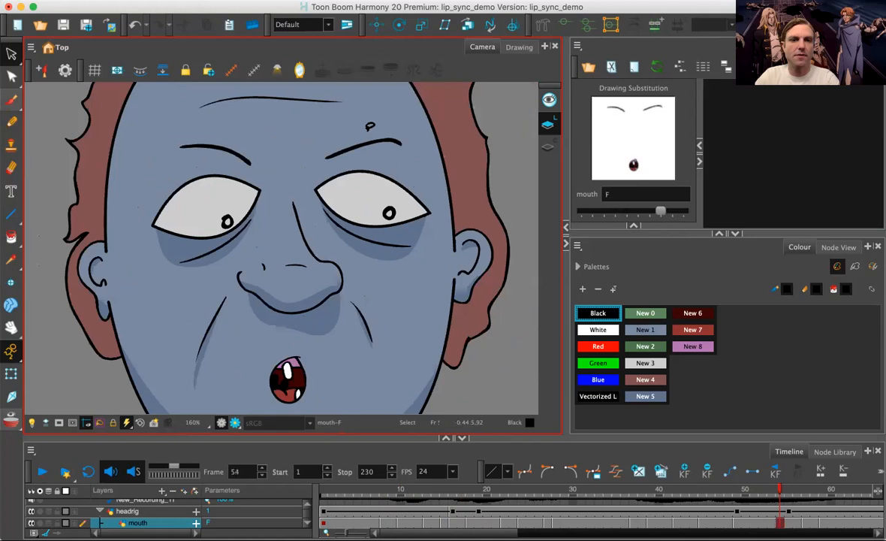
# Step: Step back from frame 54 to frame 39 and examine how the eyebrows change between mouth drawings
pyautogui.press(',')
pyautogui.press(',')
pyautogui.press(',')
pyautogui.press(',')
pyautogui.press(',')
pyautogui.press(',')
pyautogui.press(',')
pyautogui.press(',')
pyautogui.press(',')
pyautogui.press(',')
pyautogui.press(',')
pyautogui.press(',')
pyautogui.press(',')
pyautogui.press(',')
pyautogui.press(',')
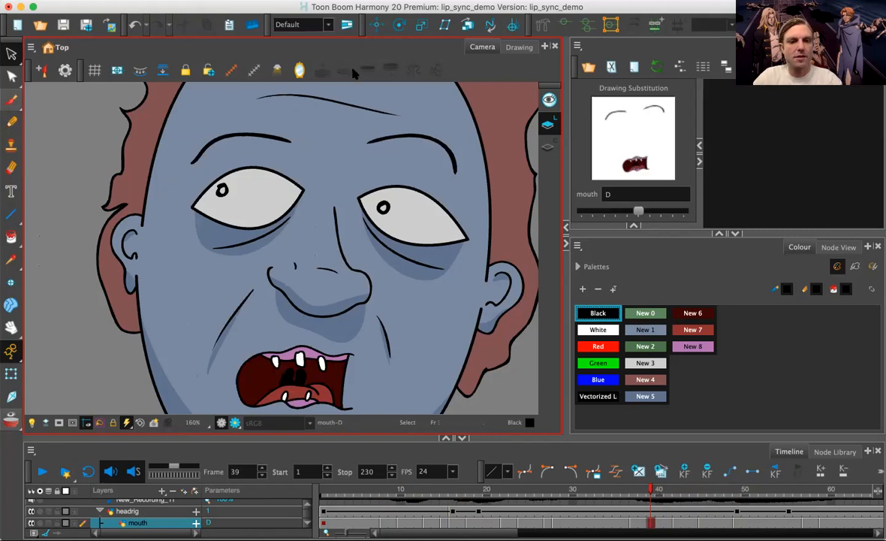
# Step: Play the animation from frame 39 with the whole head in view to review the eyebrows
pyautogui.press('2')
pyautogui.press('2')
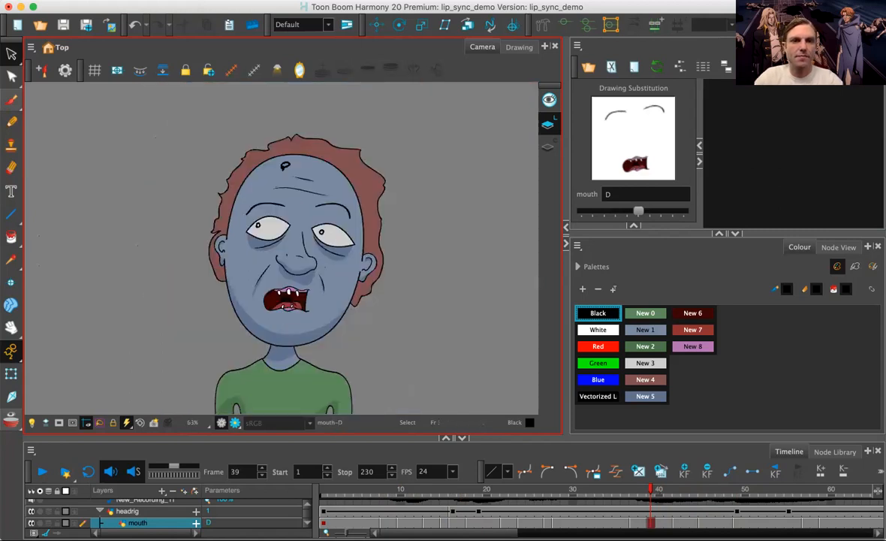
pyautogui.click(41, 471)
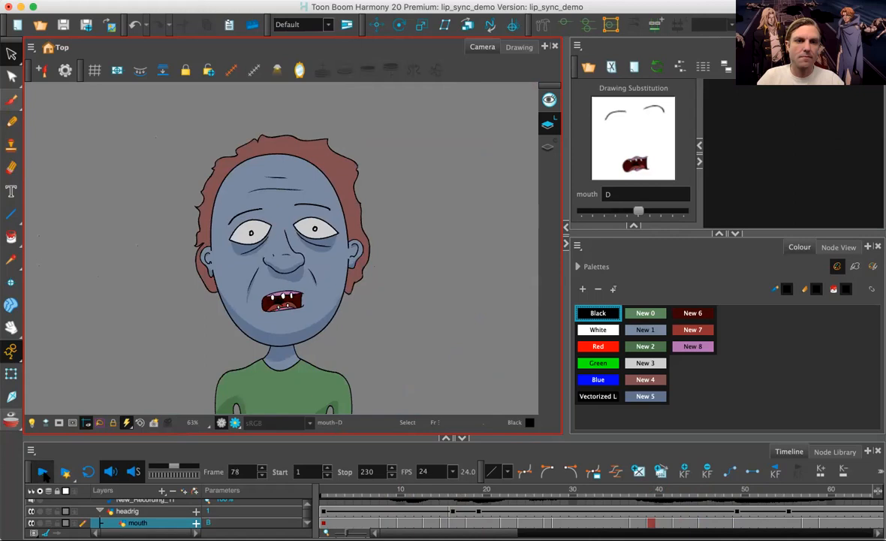
pyautogui.click(41, 471)
# Step: Paint two gently arched black eyebrows with the Brush in the mouth G drawing at frame 57, guided by the onion-skinned neighbouring brows
pyautogui.moveTo(580, 490); pyautogui.dragTo(368, 490)
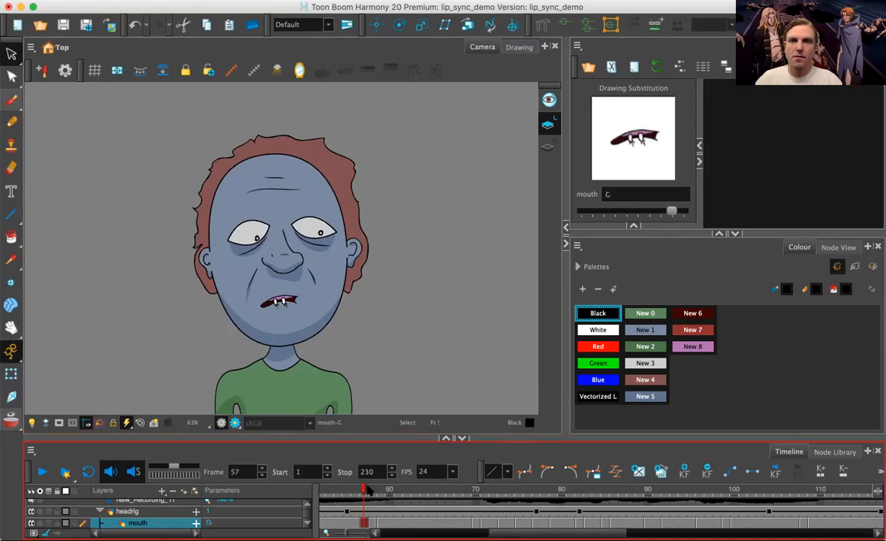
pyautogui.click(338, 46)
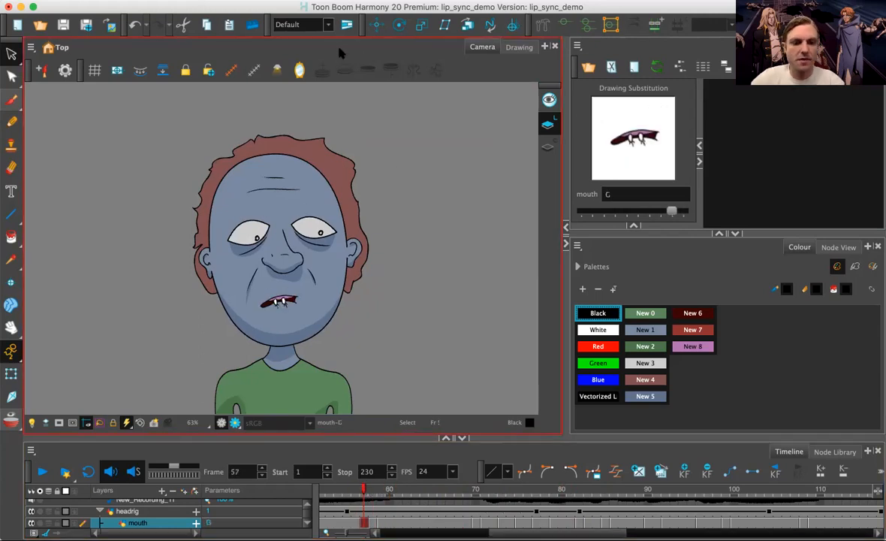
pyautogui.press('2')
pyautogui.press('2')
pyautogui.press('2')
pyautogui.press('2')
pyautogui.press('2')
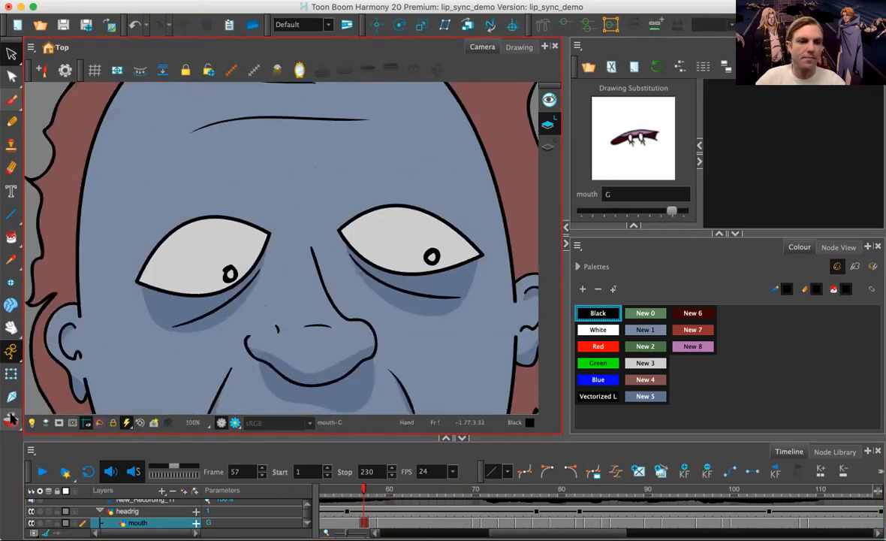
pyautogui.click(12, 100)
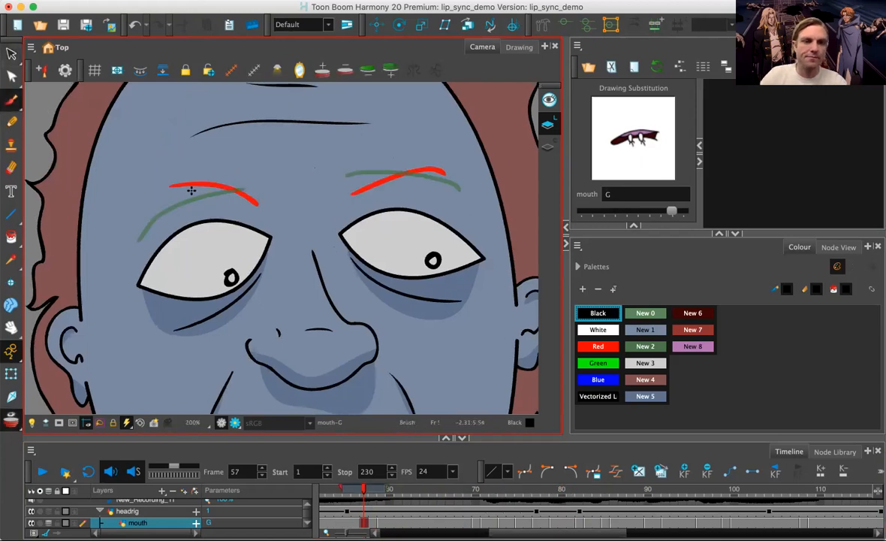
pyautogui.press('super+v')
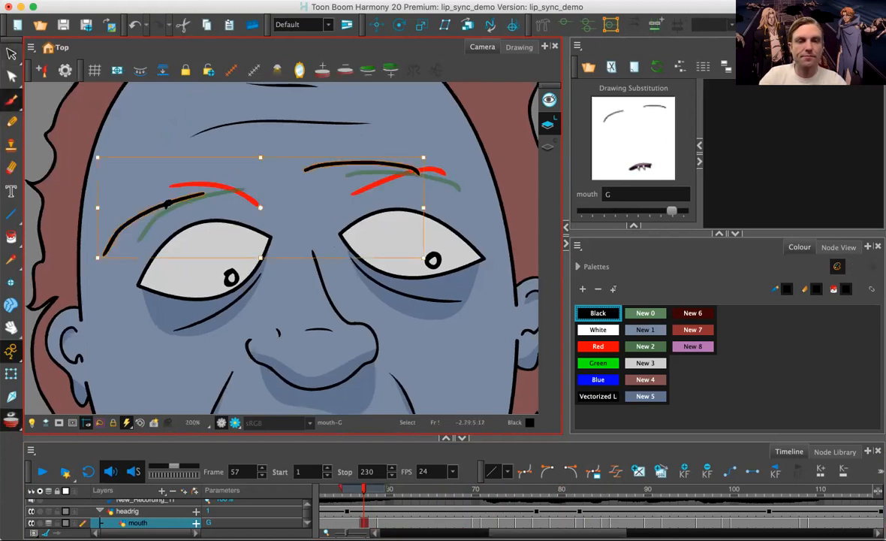
pyautogui.press('super+z')
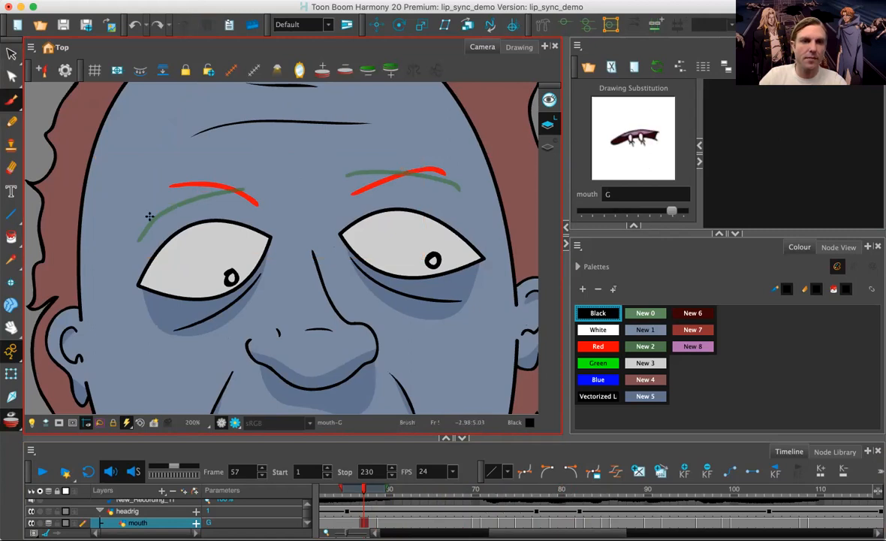
pyautogui.moveTo(140, 227)
pyautogui.mouseDown()
pyautogui.moveTo(209, 194)
pyautogui.moveTo(259, 189)
pyautogui.mouseUp()
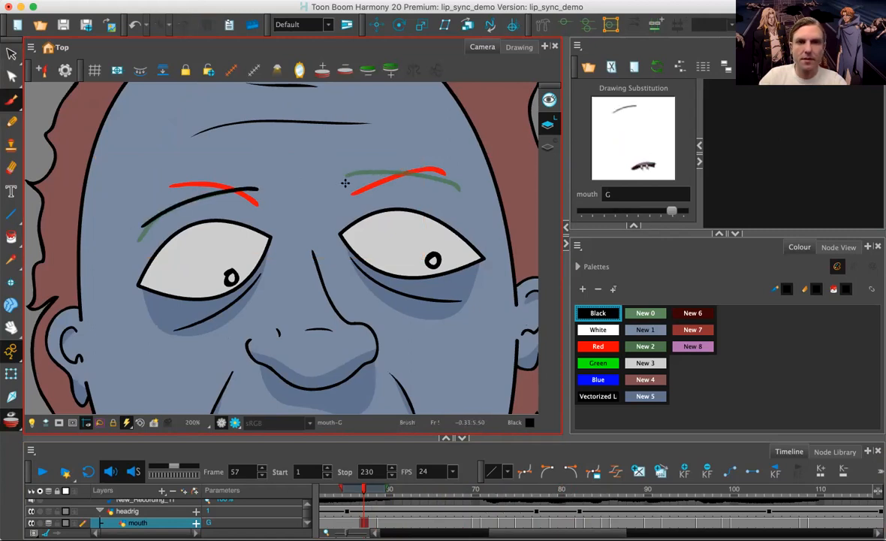
pyautogui.moveTo(317, 174)
pyautogui.mouseDown()
pyautogui.moveTo(359, 163)
pyautogui.moveTo(421, 170)
pyautogui.mouseUp()
# Step: Play the animation from frame 57 to the end and replay it from the start to review the eyebrows and lip sync
pyautogui.press('2')
pyautogui.press('2')
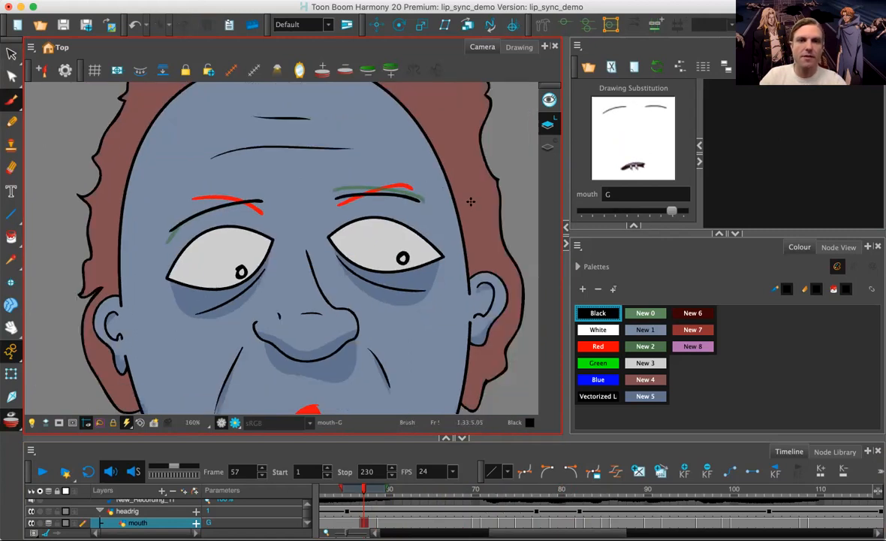
pyautogui.press('2')
pyautogui.press('2')
pyautogui.press('2')
pyautogui.press('1')
pyautogui.moveTo(359, 259); pyautogui.dragTo(331, 241)
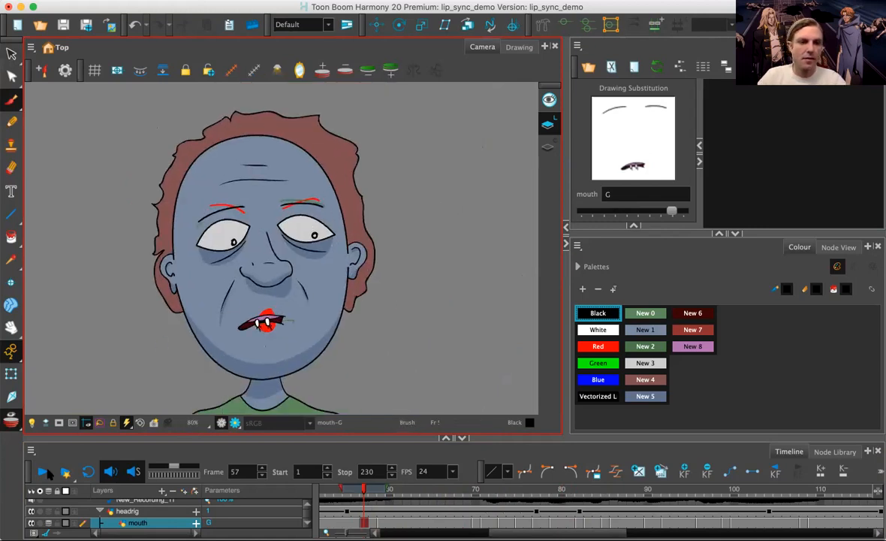
pyautogui.click(44, 472)
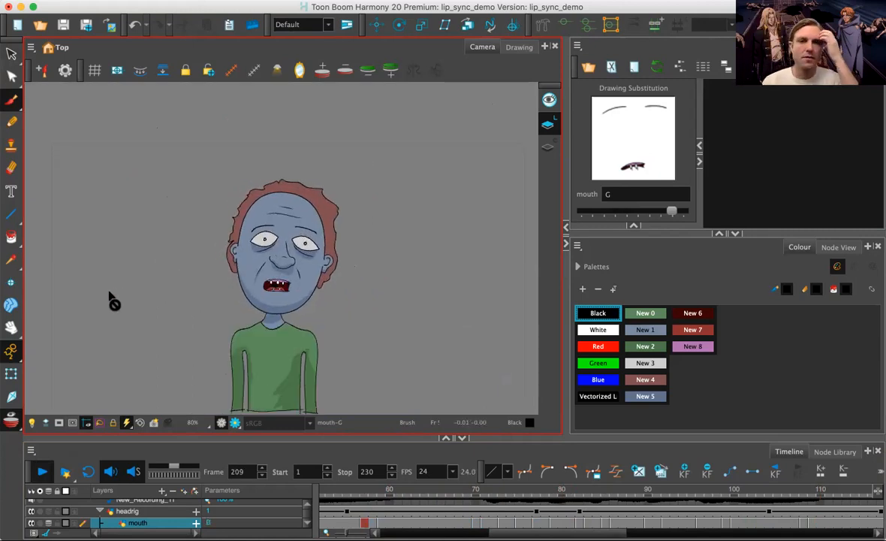
pyautogui.click(41, 472)
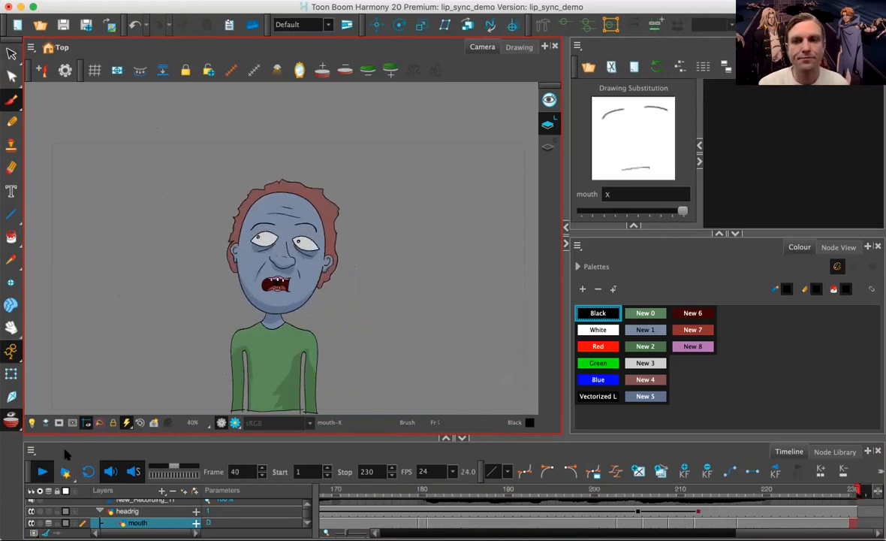